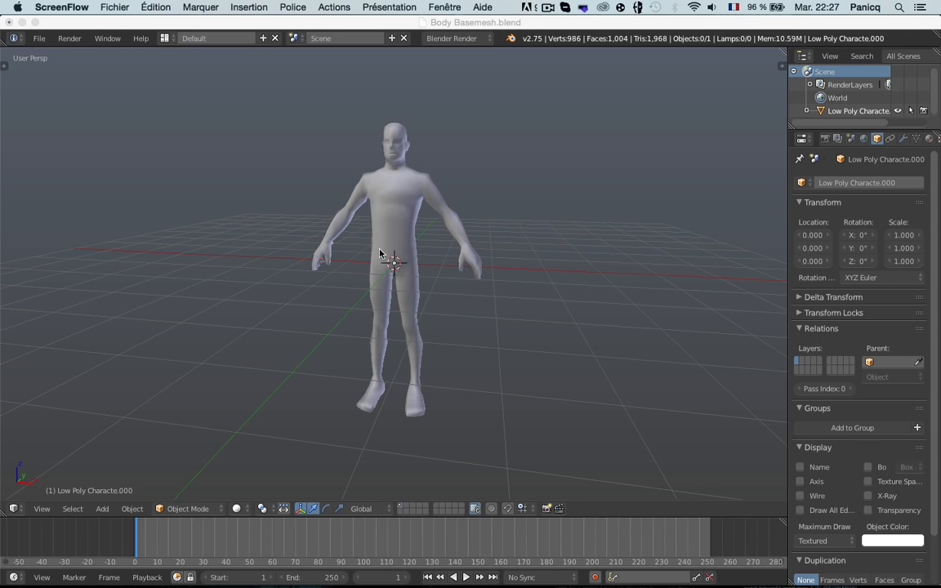
# Switch to Firefox to view the Low Poly Character page on Blend Swap and its address, and return to Blender.
pyautogui.moveTo(379, 253); pyautogui.dragTo(387, 260, button='middle')
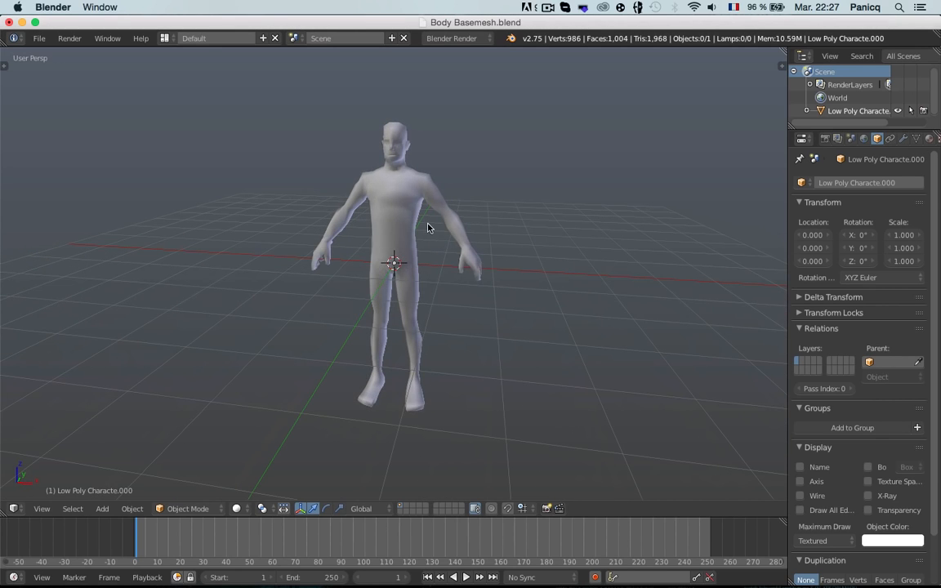
pyautogui.press('super+Tab')
pyautogui.press('super+Tab')
pyautogui.press('super+Tab')
pyautogui.press('super+Tab')
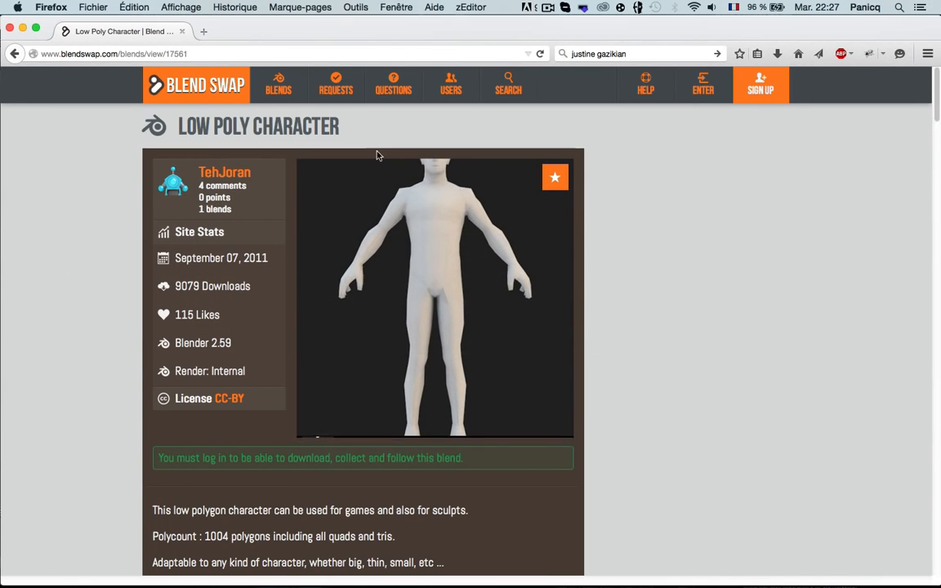
pyautogui.press('super+l')
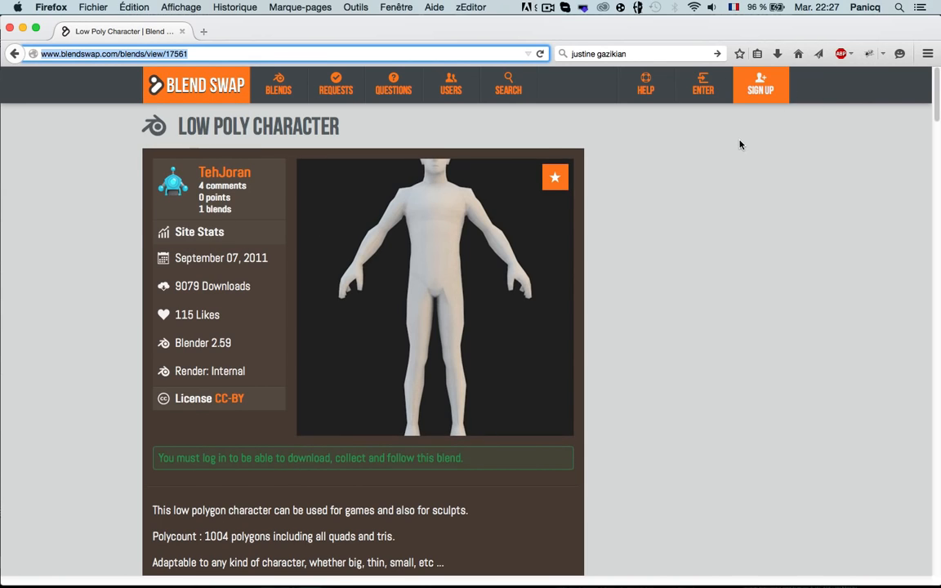
pyautogui.moveTo(347, 282)
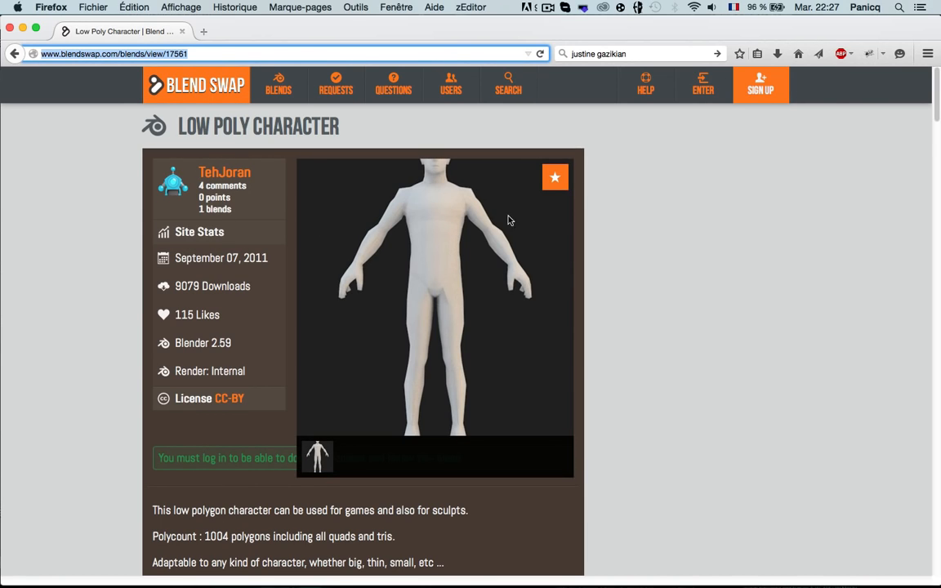
pyautogui.press('super+Tab')
pyautogui.click(209, 294)
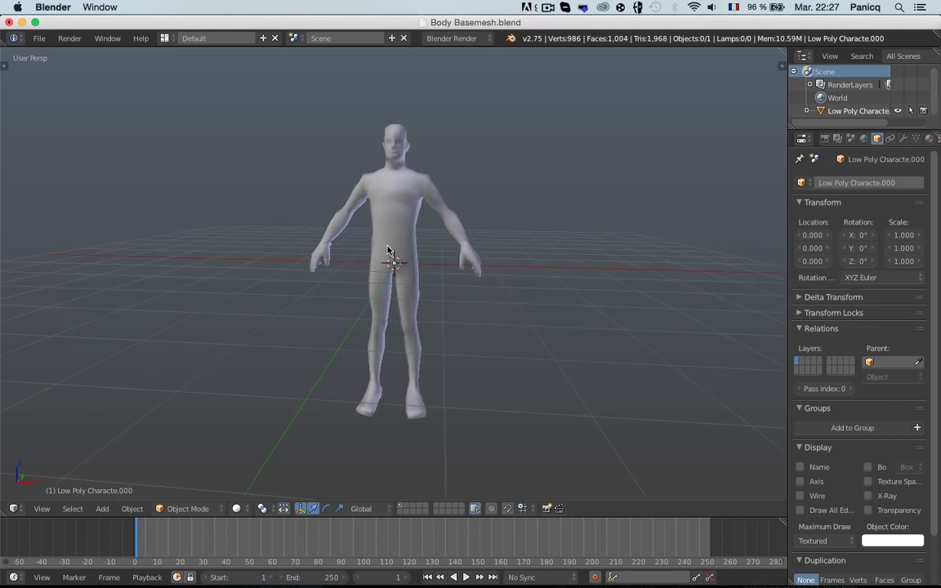
# Raise the character mesh along Z by about 3.2 in front orthographic view so its feet stand on the ground line, and deselect it.
pyautogui.press('KP_5')
pyautogui.rightClick(395, 236)
pyautogui.scroll(2, 400, 294)
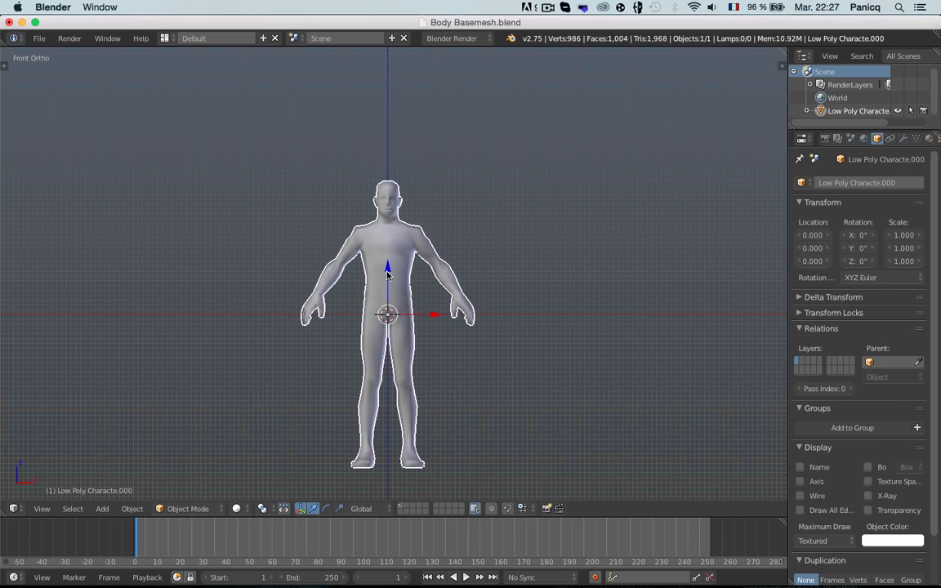
pyautogui.moveTo(388, 270); pyautogui.dragTo(420, 143)
pyautogui.scroll(-2, 431, 179)
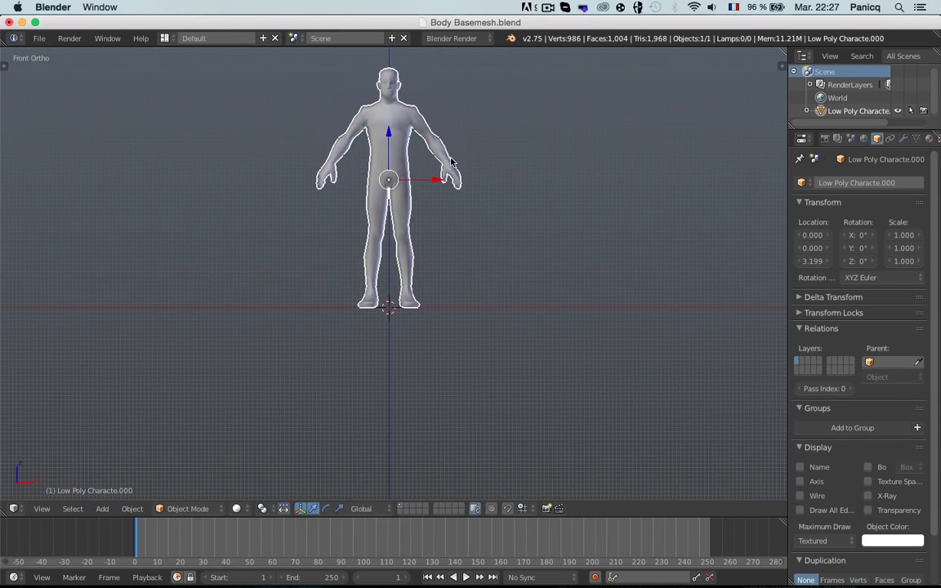
pyautogui.press('a')
pyautogui.scroll(2, 420, 235)
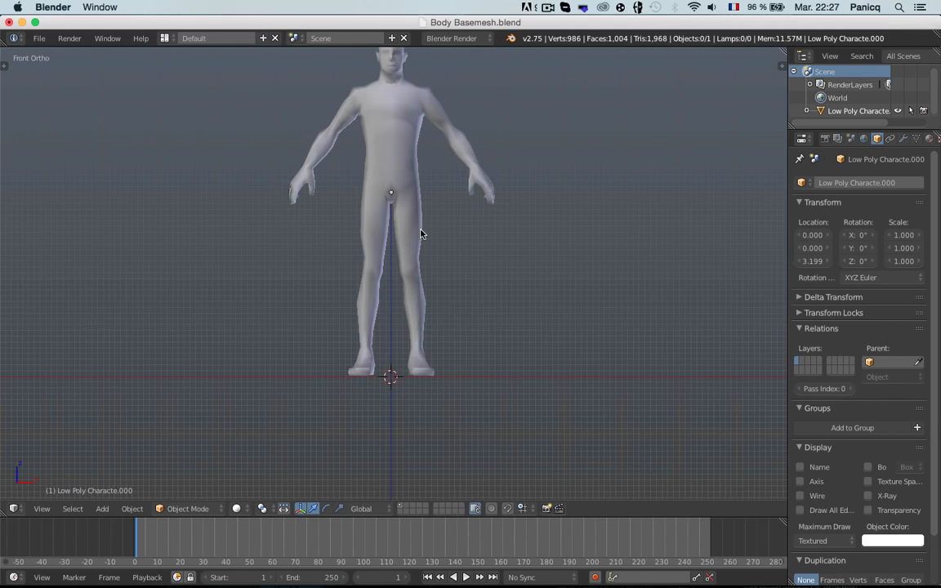
pyautogui.scroll(1, 421, 245)
pyautogui.hotkey('shift', 'a')
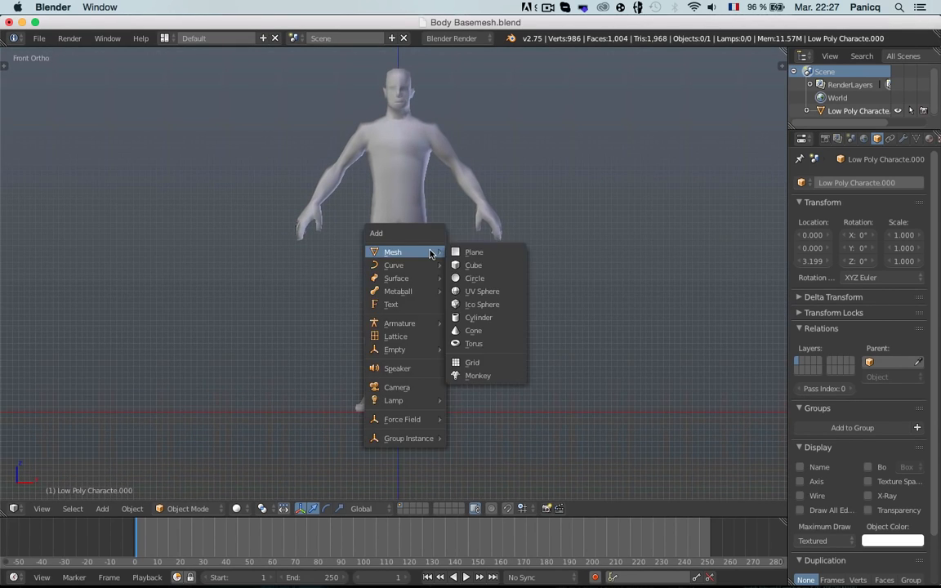
pyautogui.moveTo(420, 324)
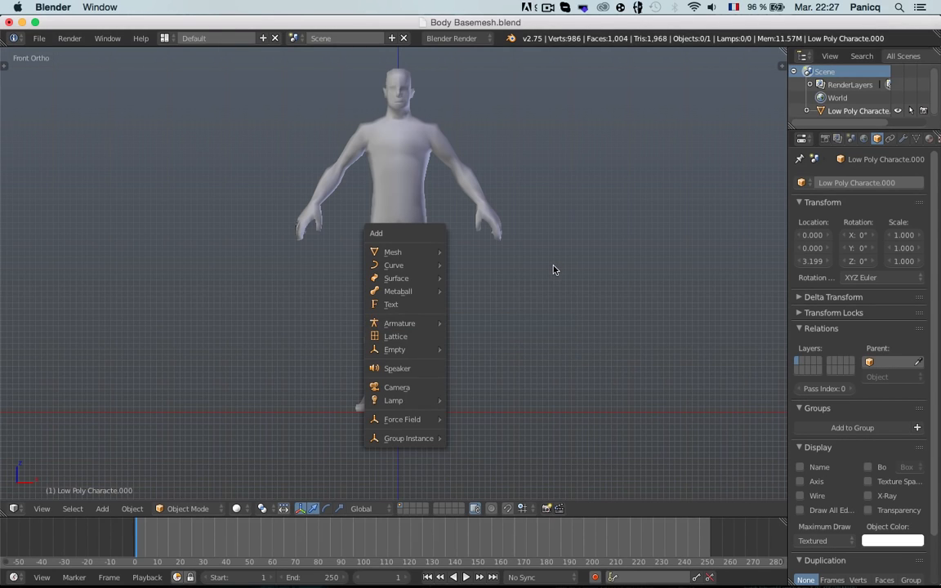
pyautogui.press('Escape')
# Search the add-ons in the user preferences for "Rig" to check that Rigging: Rigify is enabled, and close the preferences.
pyautogui.hotkey('ctrl', 'alt', 'u')
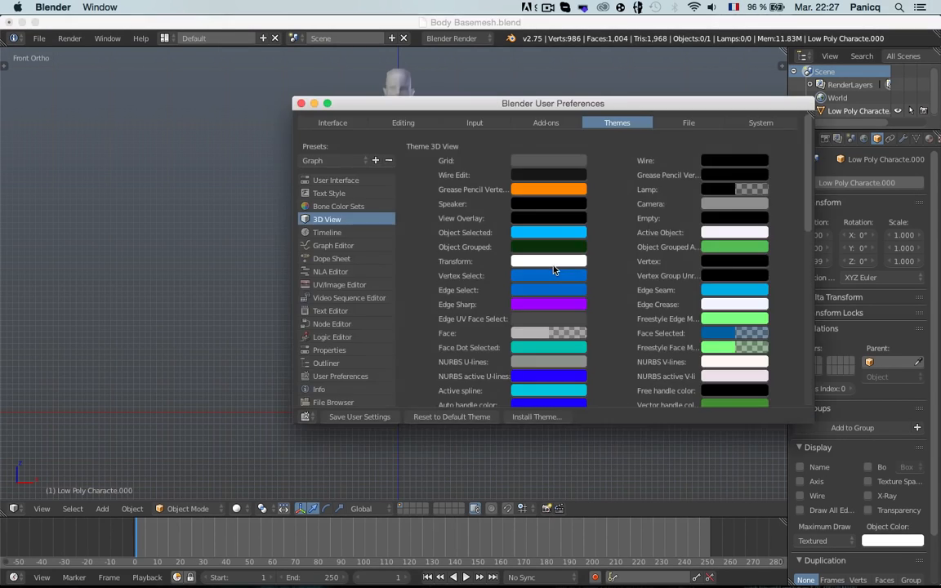
pyautogui.click(545, 123)
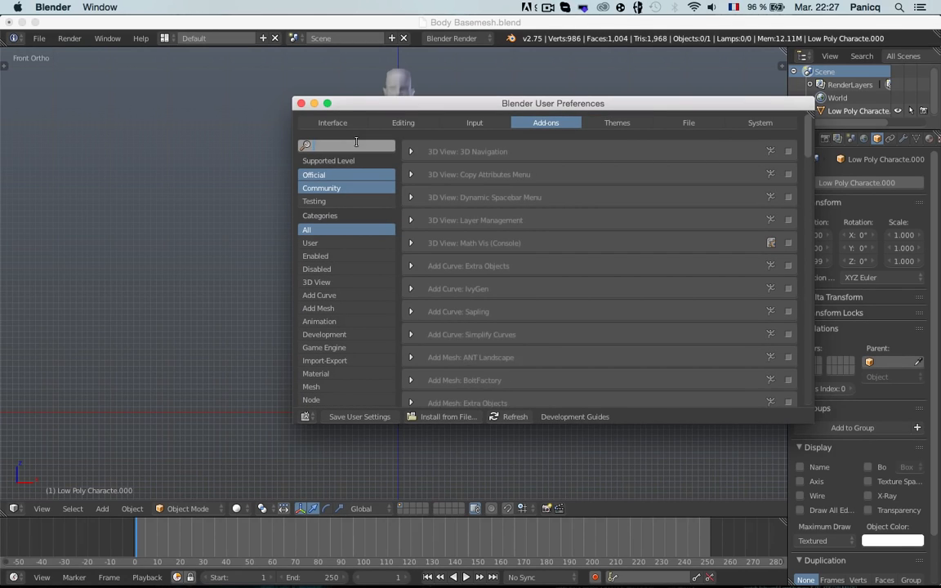
pyautogui.write('Rigg')
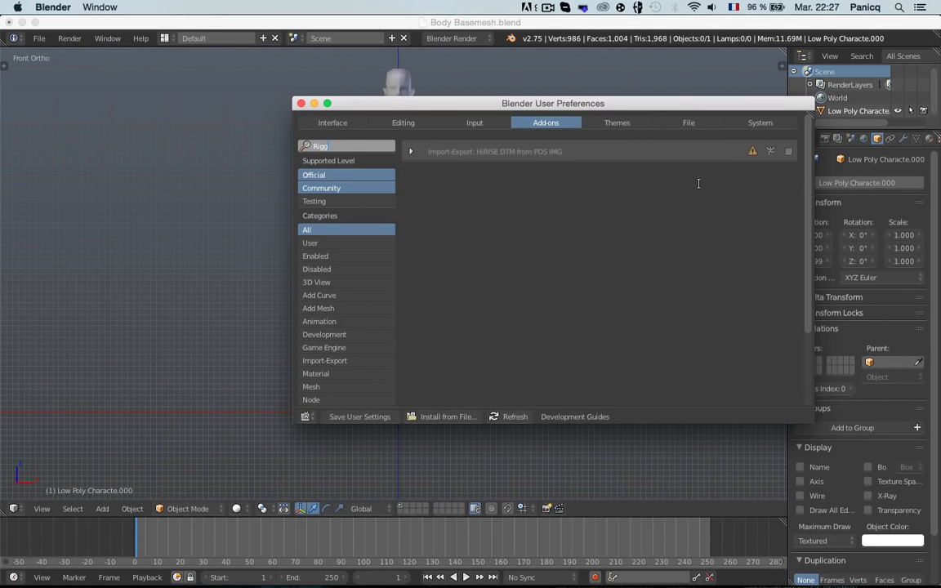
pyautogui.press('BackSpace')
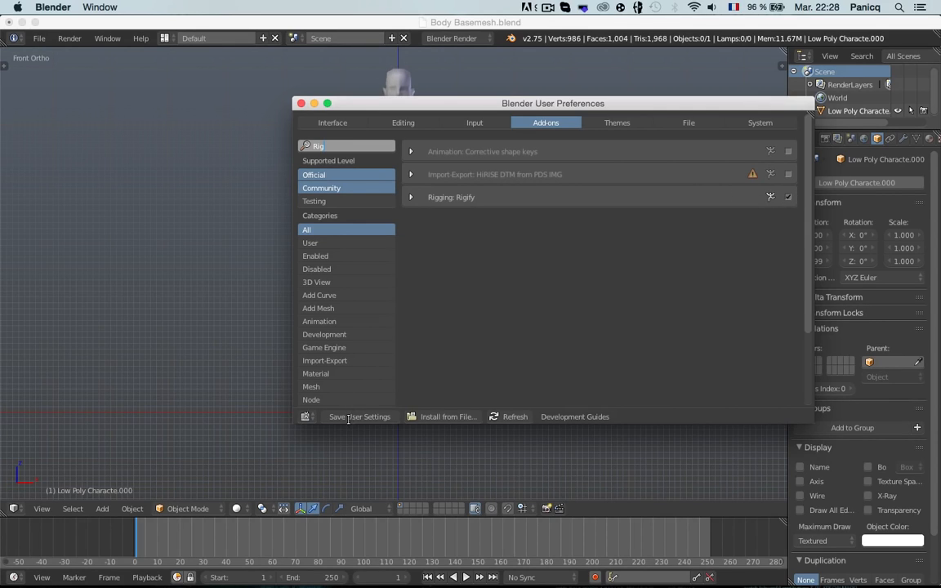
pyautogui.click(301, 103)
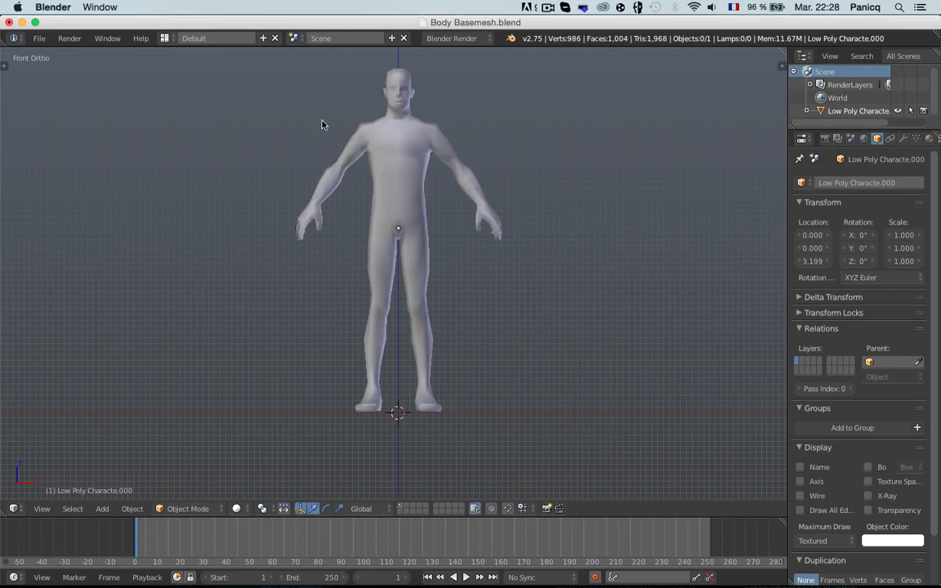
# Add a Human (Meta-Rig) armature at the character's feet.
pyautogui.hotkey('shift', 'a')
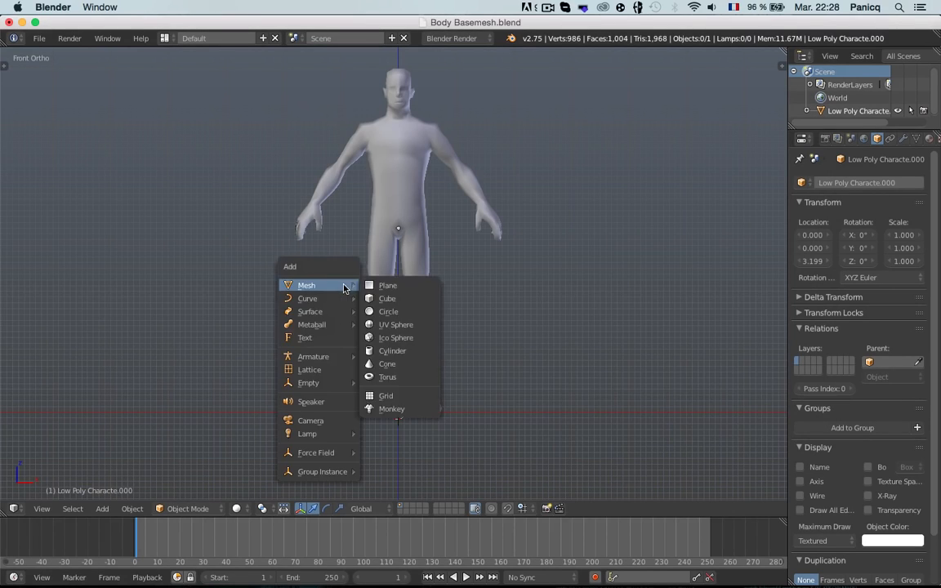
pyautogui.moveTo(327, 359)
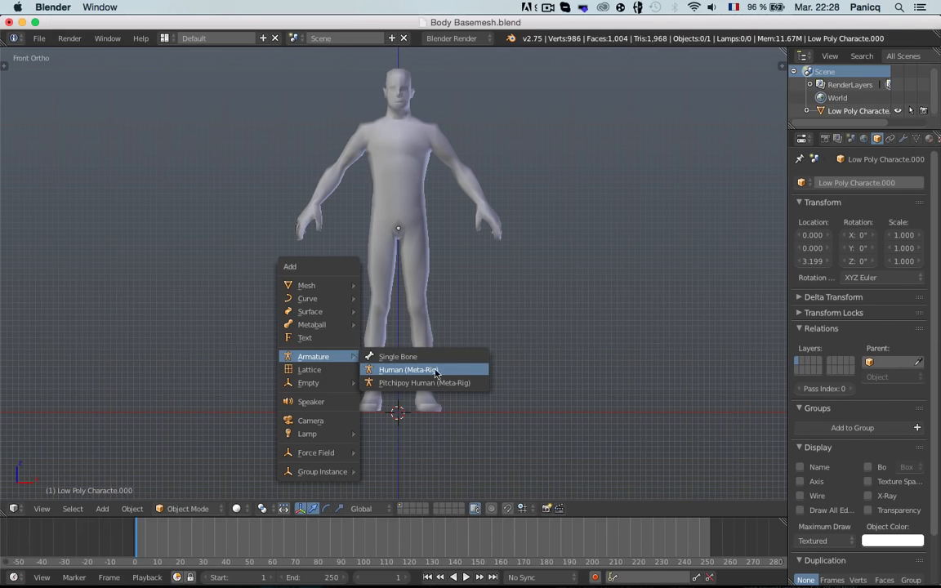
pyautogui.click(459, 377)
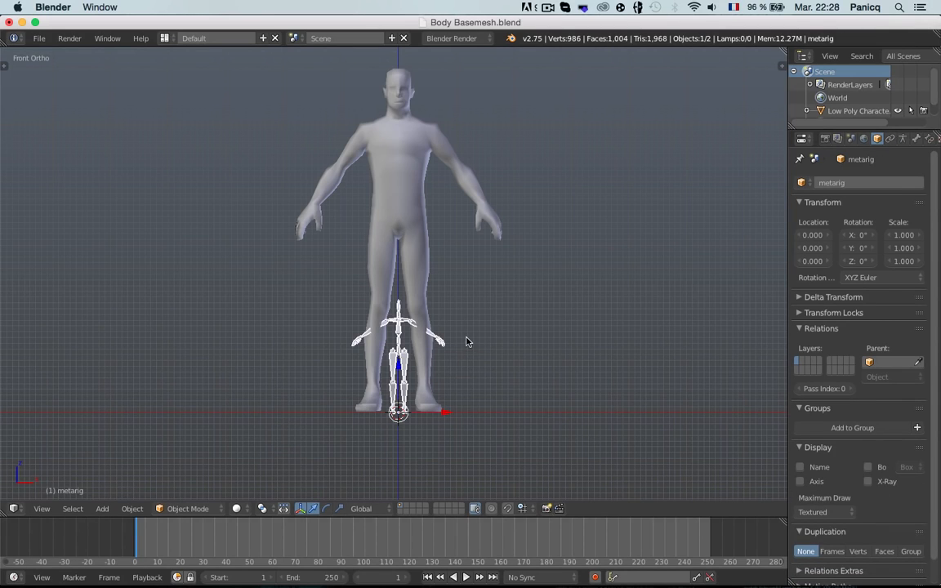
pyautogui.scroll(1, 467, 337)
pyautogui.keyDown('shift'); pyautogui.moveTo(466, 341); pyautogui.dragTo(456, 378, button='middle'); pyautogui.keyUp('shift')
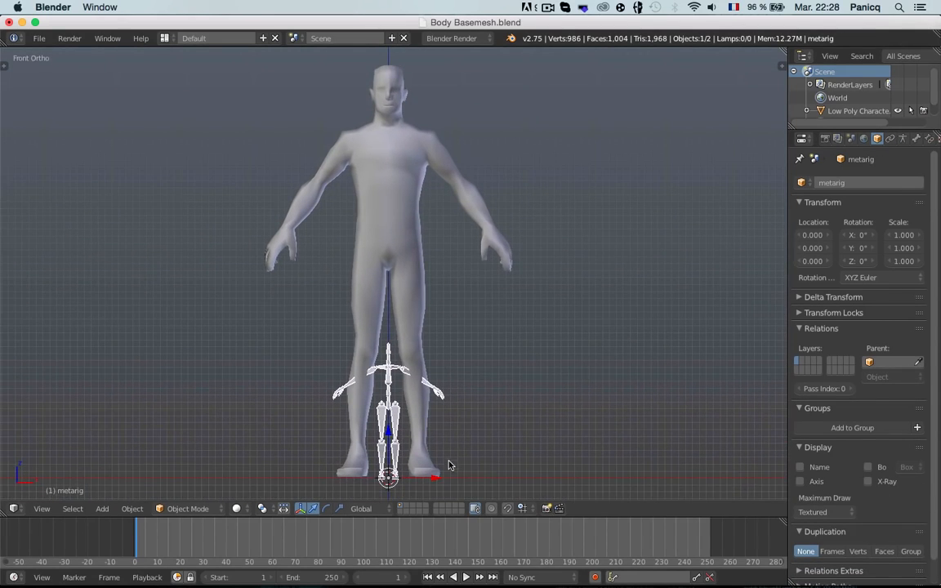
# Join the timeline area into the 3D view so the viewport takes over its space.
pyautogui.rightClick(451, 518)
pyautogui.click(451, 530)
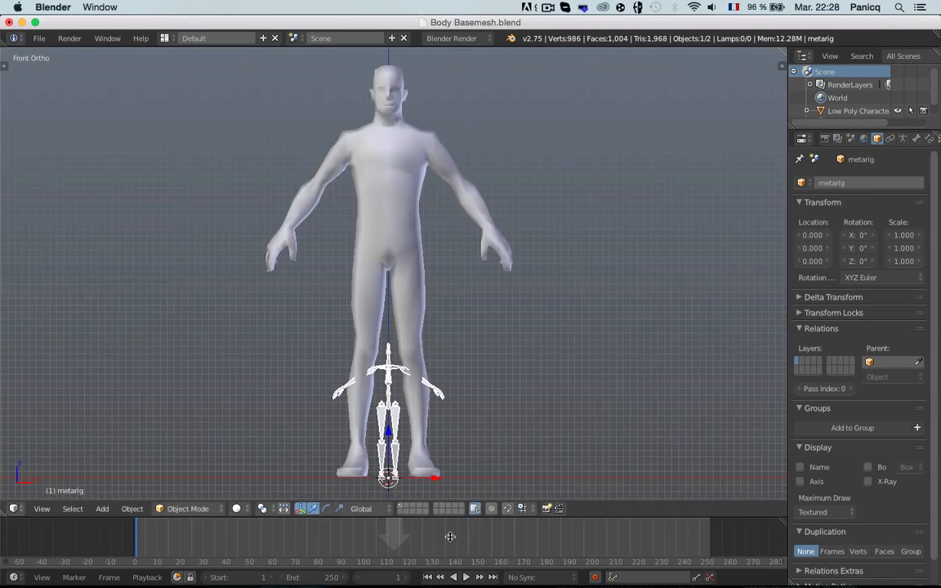
pyautogui.click(450, 536)
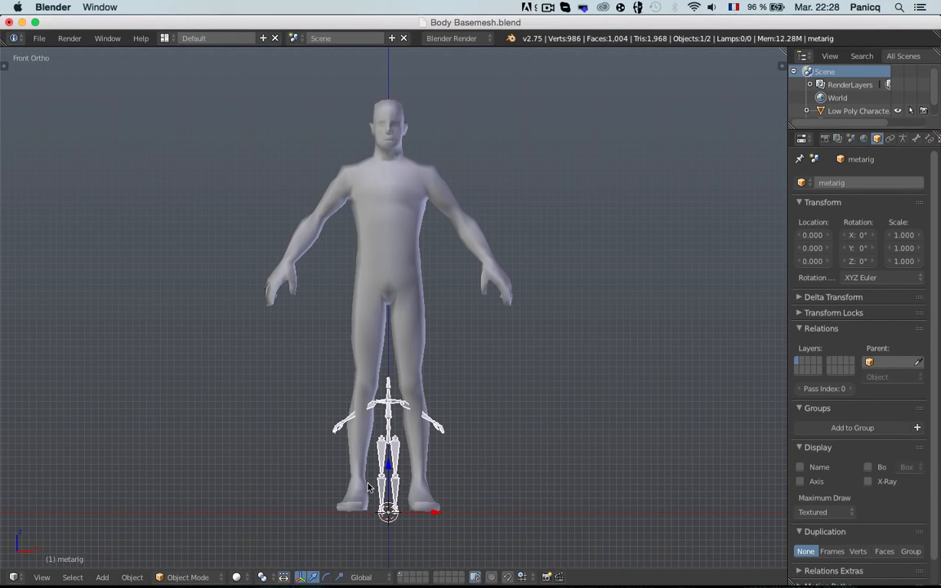
# Enter Edit Mode on the metarig with all bones selected and set the pivot point to 3D Cursor.
pyautogui.press('Tab')
pyautogui.press('a')
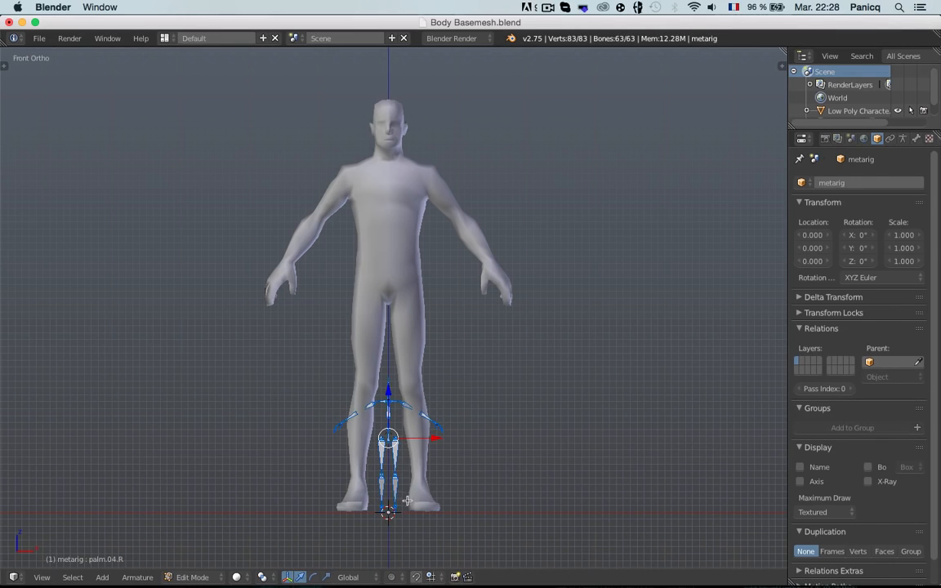
pyautogui.click(262, 577)
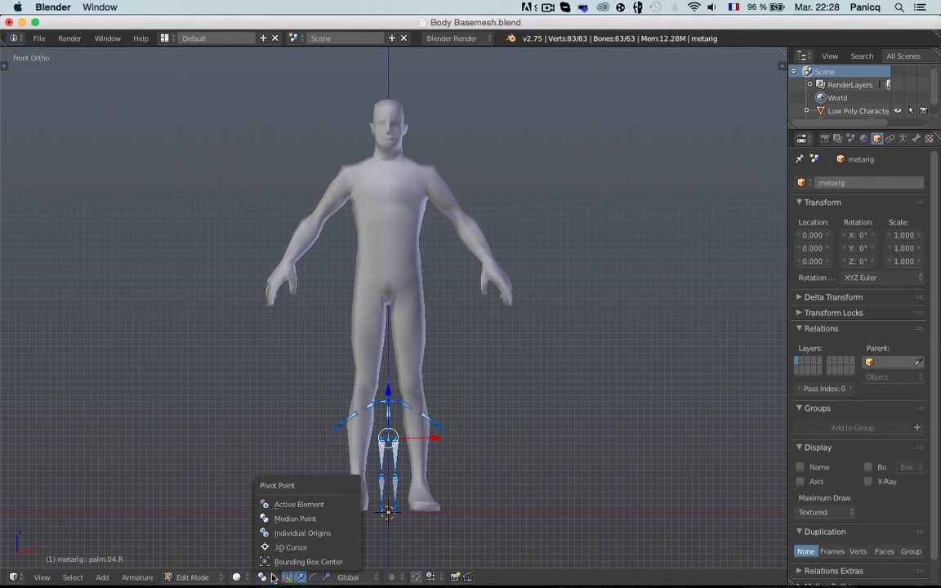
pyautogui.click(289, 549)
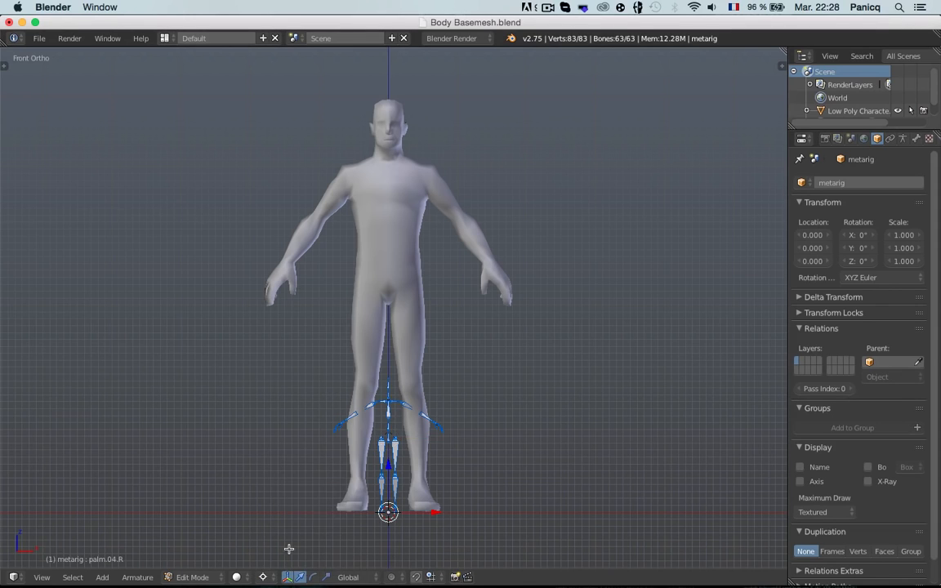
# Scale all bones up from the 3D cursor to match the character's height, using wireframe display to refine the fit.
pyautogui.moveTo(399, 508); pyautogui.dragTo(488, 406, button='middle')
pyautogui.press('KP_1')
pyautogui.scroll(1, 462, 418)
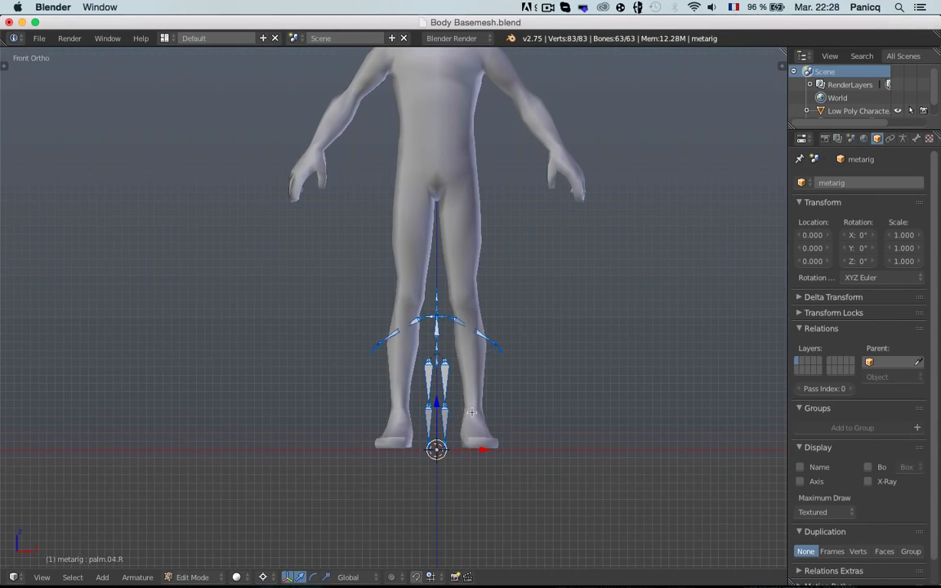
pyautogui.press('s')
pyautogui.click(572, 384)
pyautogui.keyDown('shift'); pyautogui.moveTo(572, 314); pyautogui.dragTo(536, 366, button='middle'); pyautogui.keyUp('shift')
pyautogui.scroll(-1, 535, 363)
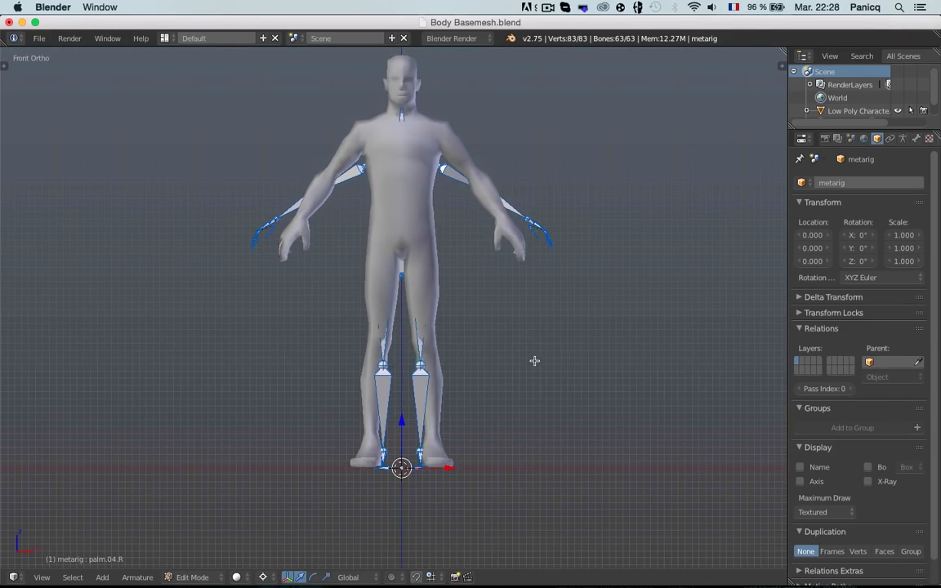
pyautogui.press('z')
pyautogui.press('s')
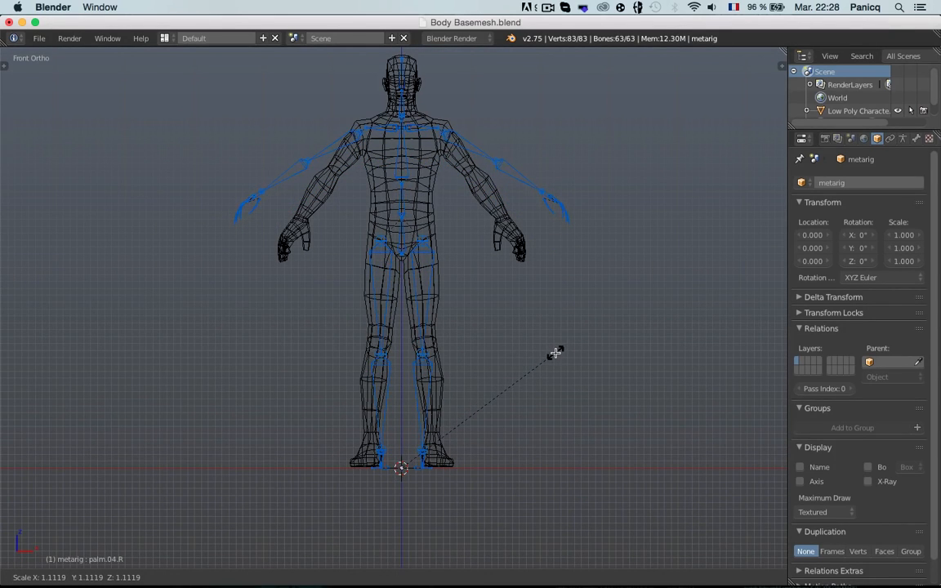
pyautogui.click(553, 353)
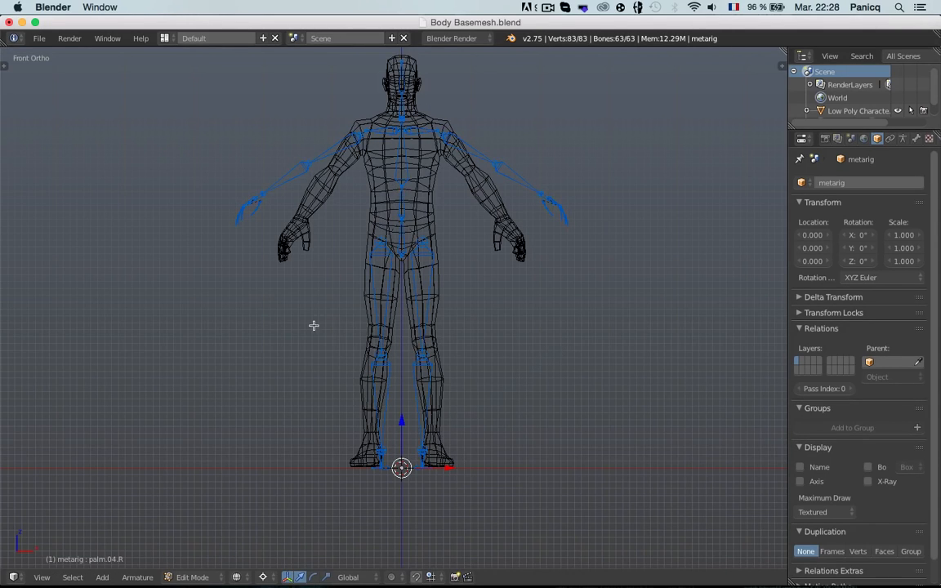
# Return the metarig to Object Mode and restore solid shading in the viewport.
pyautogui.press('Tab')
pyautogui.press('z')
pyautogui.moveTo(481, 200); pyautogui.dragTo(474, 228, button='middle')
pyautogui.scroll(1, 508, 205)
pyautogui.rightClick(559, 175)
pyautogui.scroll(-1, 559, 178)
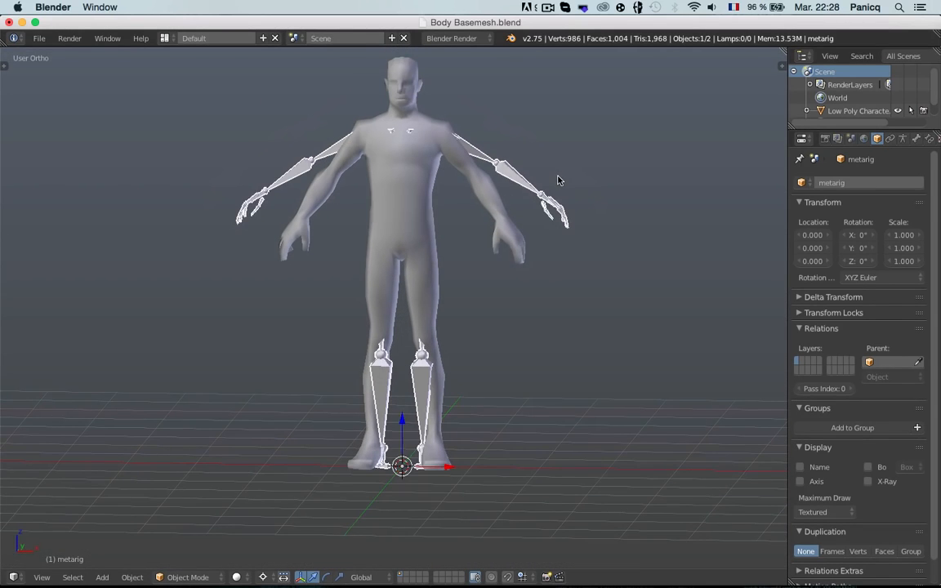
# Show the transform properties, scale the metarig to 1.150 in Object Mode and apply its scale.
pyautogui.press('n')
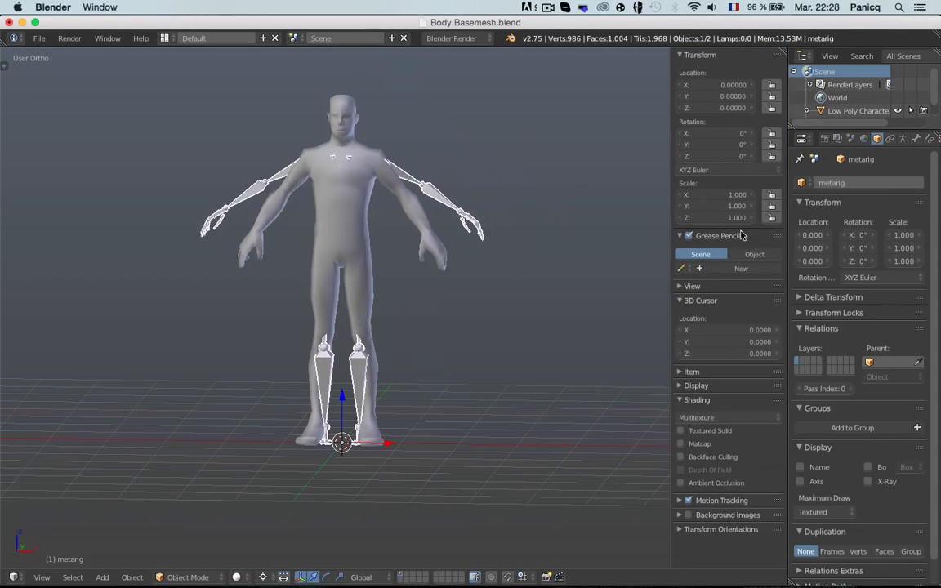
pyautogui.click(717, 301)
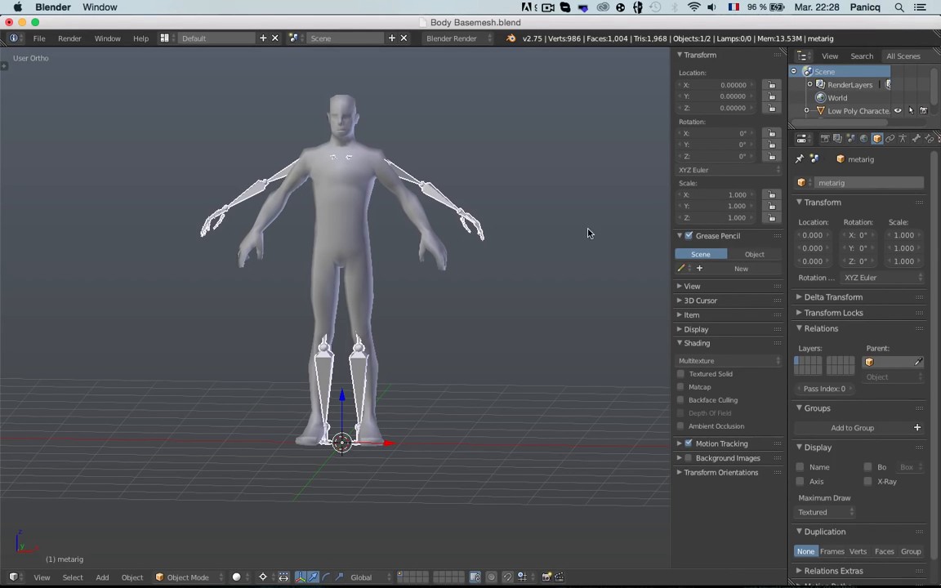
pyautogui.press('s')
pyautogui.click(442, 332)
pyautogui.hotkey('ctrl', 'a')
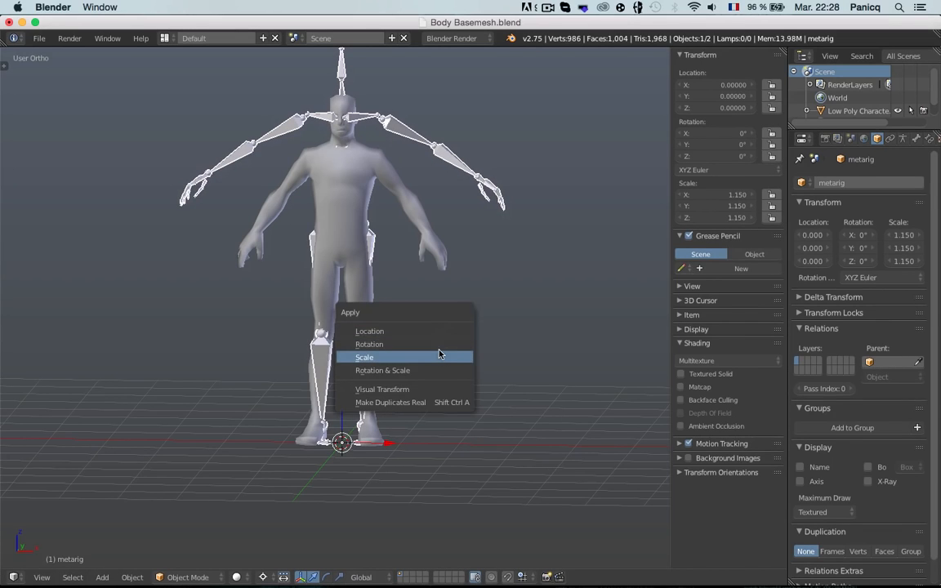
pyautogui.click(439, 358)
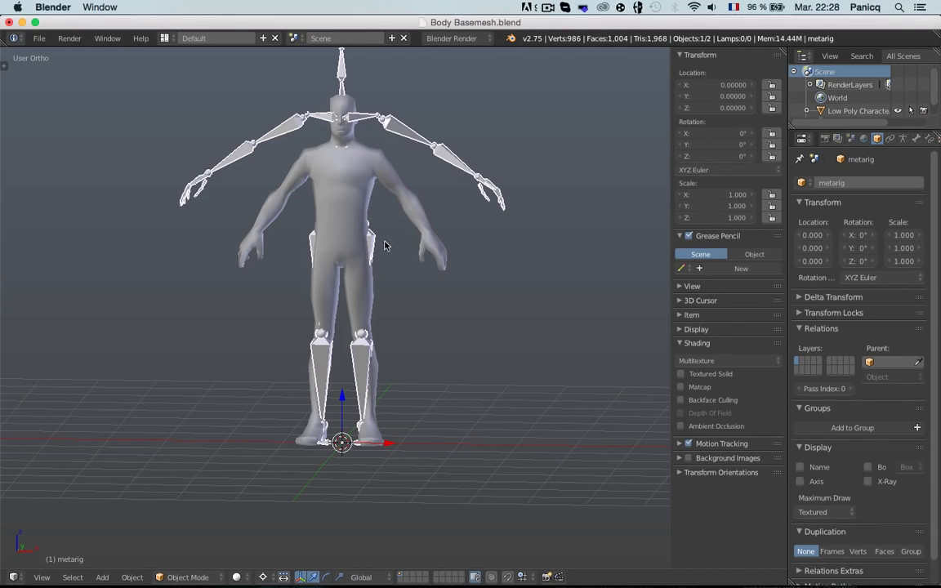
# Undo the applied scale and the metarig's object scaling, and hide the transform properties in front view.
pyautogui.hotkey('ctrl', 'z')
pyautogui.hotkey('ctrl', 'z')
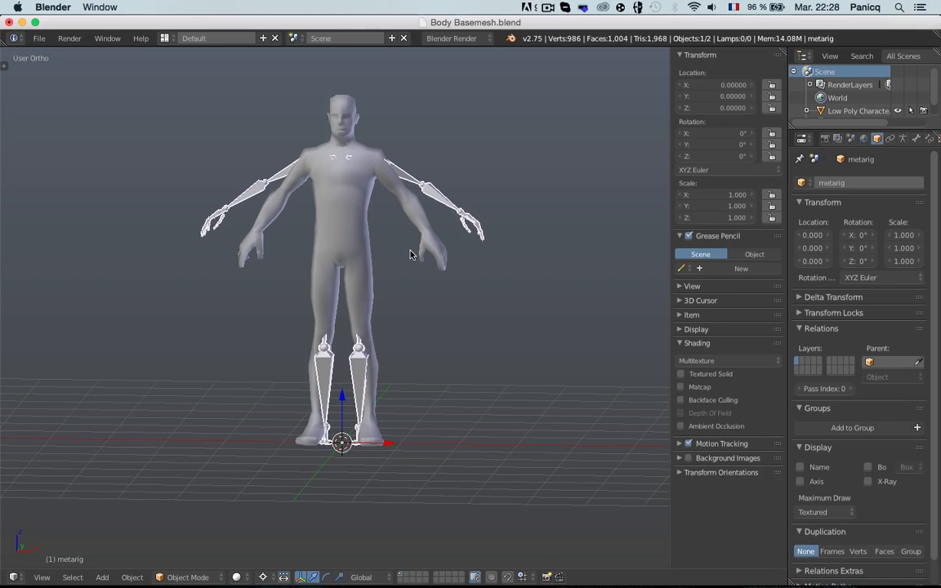
pyautogui.press('n')
pyautogui.press('KP_1')
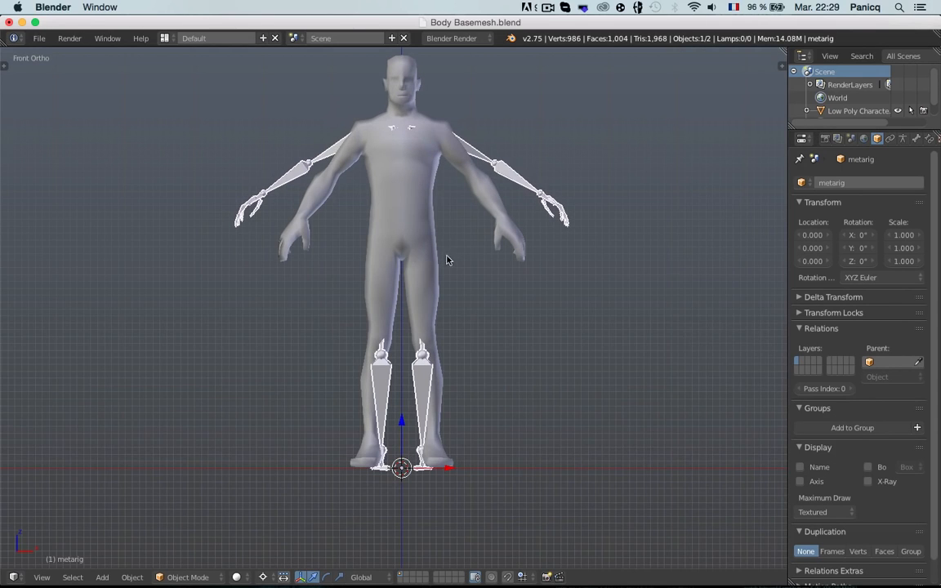
# Turn on X-Ray display for the metarig and check its fit from the side and the front.
pyautogui.click(868, 482)
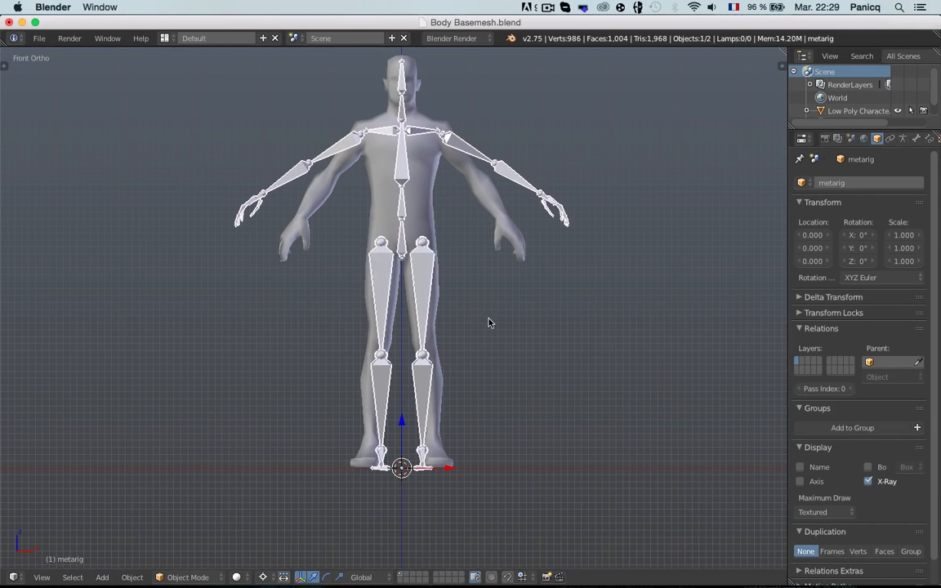
pyautogui.moveTo(490, 321); pyautogui.dragTo(14, 360, button='middle')
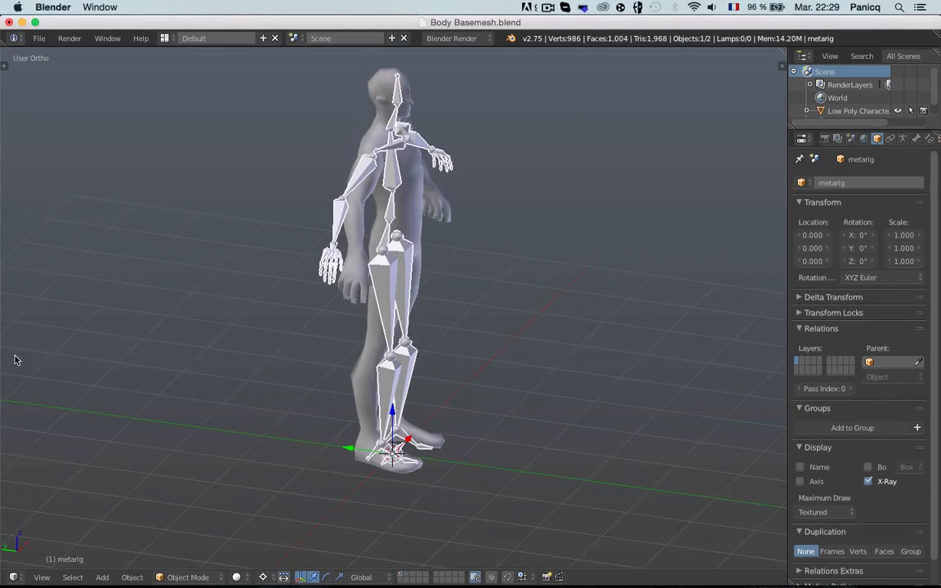
pyautogui.scroll(3, 439, 331)
pyautogui.press('KP_3')
pyautogui.press('KP_1')
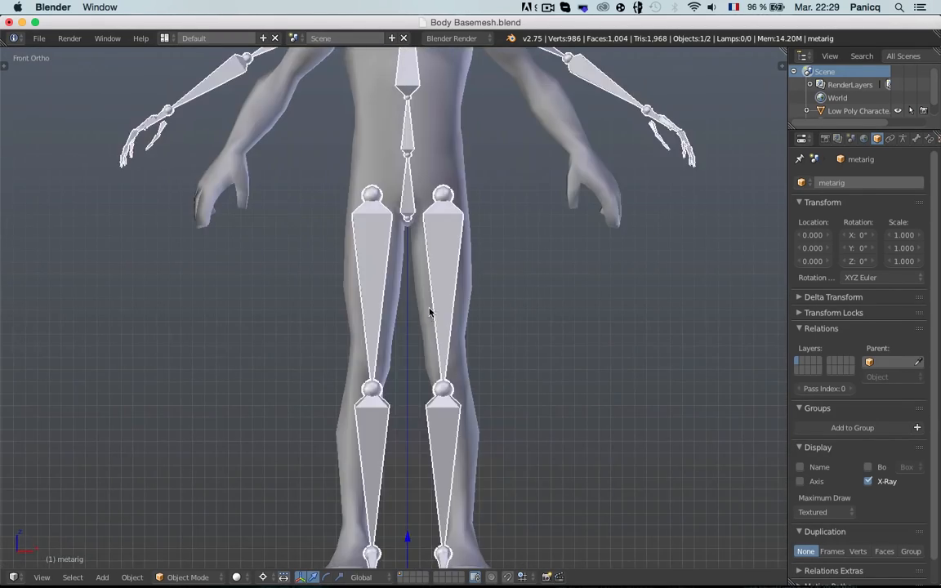
# Enter Edit Mode on the metarig, enable X-Axis Mirror and deselect all bones.
pyautogui.scroll(-1, 426, 336)
pyautogui.press('Tab')
pyautogui.keyDown('shift'); pyautogui.moveTo(435, 408); pyautogui.dragTo(429, 279, button='middle'); pyautogui.keyUp('shift')
pyautogui.press('t')
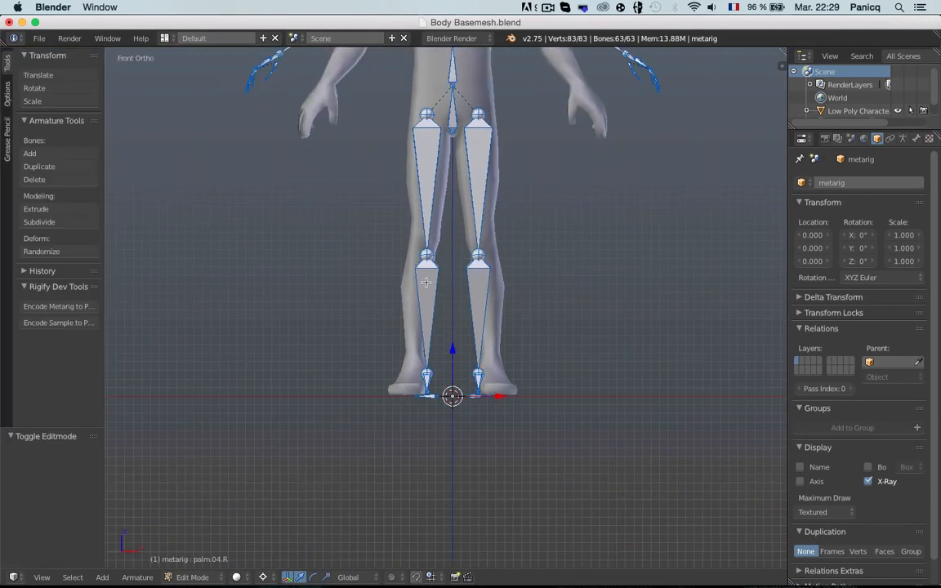
pyautogui.click(7, 93)
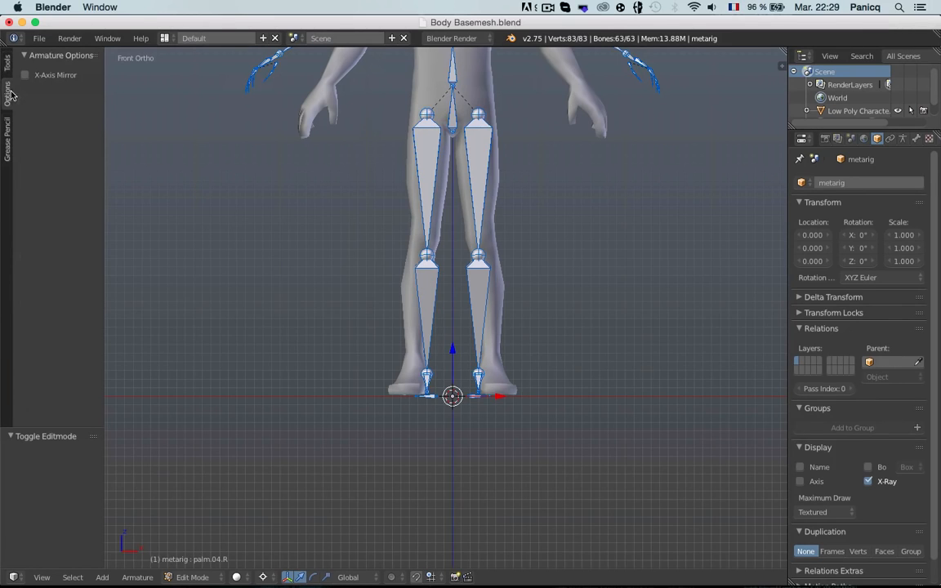
pyautogui.click(51, 75)
pyautogui.press('a')
pyautogui.press('t')
pyautogui.scroll(2, 475, 315)
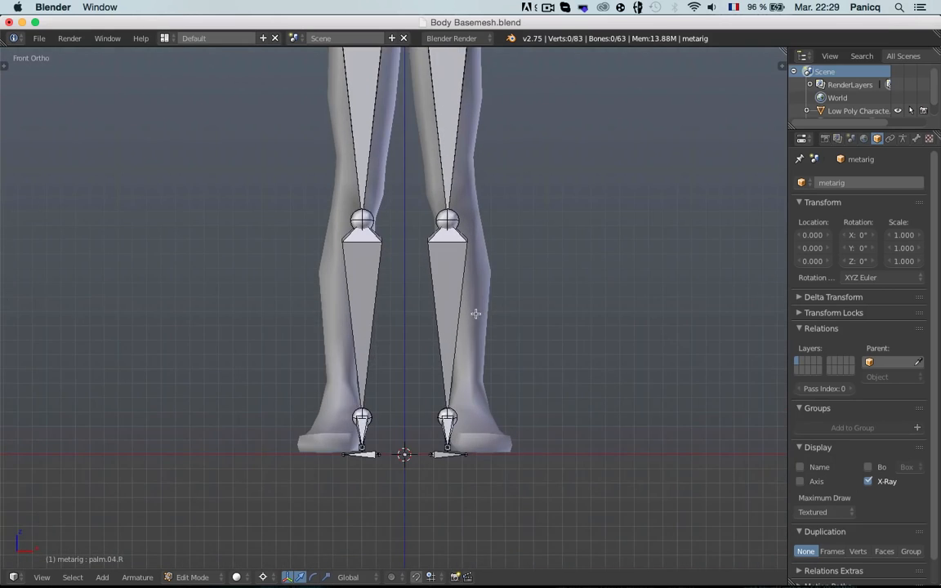
# In front view, move all of the left foot's bones outward and up into the foot mesh.
pyautogui.scroll(-4, 478, 294)
pyautogui.keyDown('shift'); pyautogui.moveTo(446, 52); pyautogui.dragTo(438, 111, button='middle'); pyautogui.keyUp('shift')
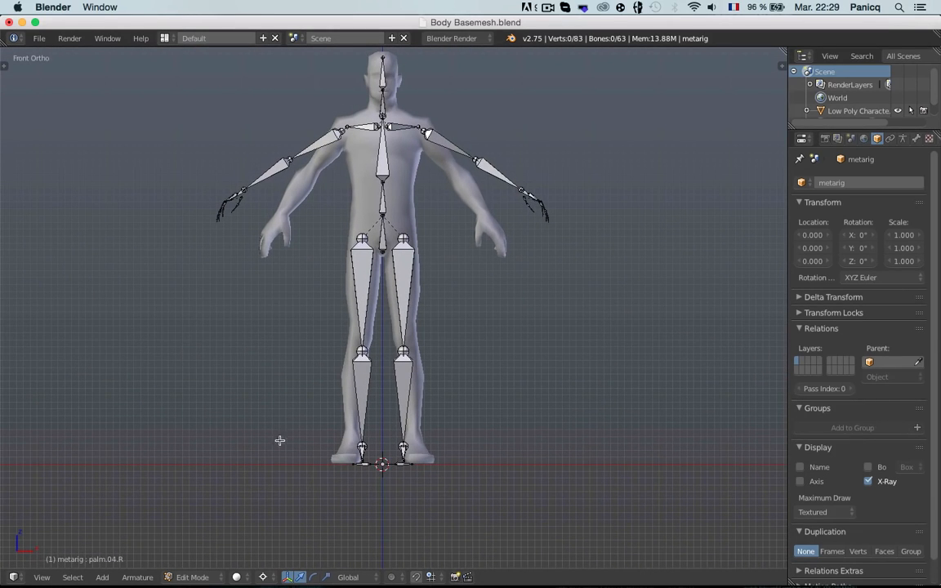
pyautogui.keyDown('shift'); pyautogui.moveTo(309, 434); pyautogui.dragTo(325, 294, button='middle'); pyautogui.keyUp('shift')
pyautogui.scroll(6, 473, 275)
pyautogui.press('b')
pyautogui.moveTo(431, 257); pyautogui.dragTo(544, 423)
pyautogui.keyDown('shift'); pyautogui.moveTo(455, 375); pyautogui.dragTo(367, 405, button='middle'); pyautogui.keyUp('shift')
pyautogui.press('g')
pyautogui.click(422, 371)
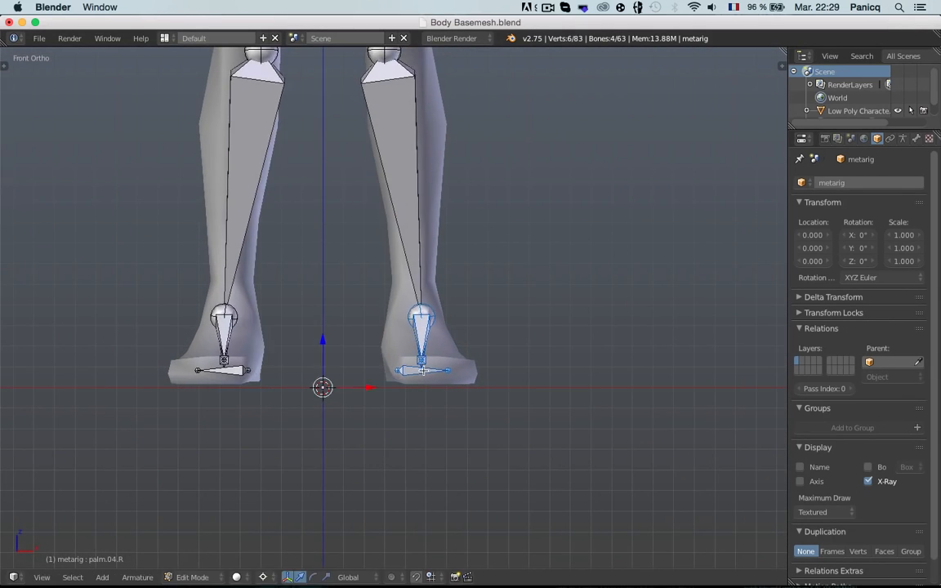
# In right side view, reposition the selected foot bones so they sit inside the foot mesh.
pyautogui.press('KP_3')
pyautogui.keyDown('shift'); pyautogui.moveTo(428, 368); pyautogui.dragTo(397, 334, button='middle'); pyautogui.keyUp('shift')
pyautogui.press('g')
pyautogui.click(431, 326)
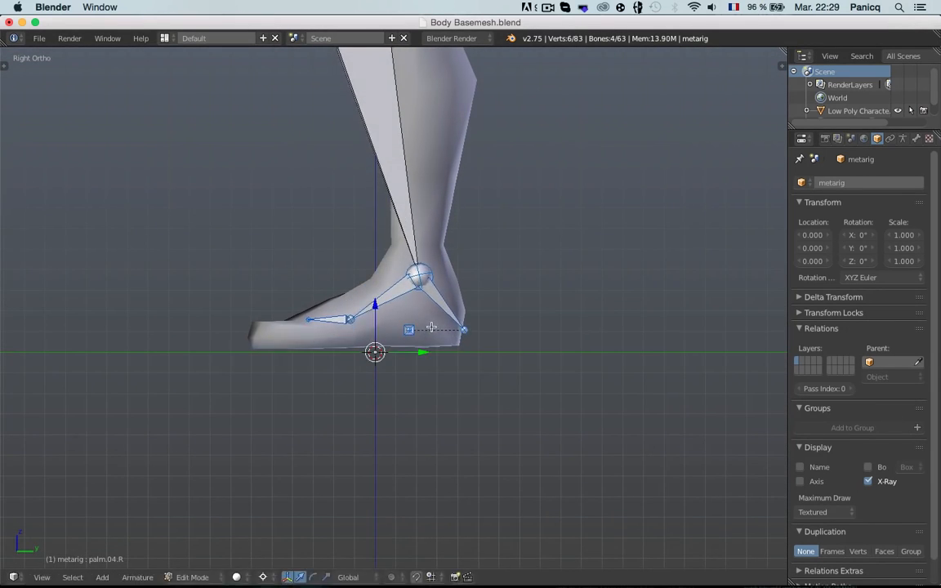
# With wireframe display on, raise the ankle joints slightly to the centre of the mesh's ankle.
pyautogui.press('a')
pyautogui.press('z')
pyautogui.press('b')
pyautogui.moveTo(396, 250); pyautogui.dragTo(478, 304)
pyautogui.press('g')
pyautogui.click(481, 286)
pyautogui.press('a')
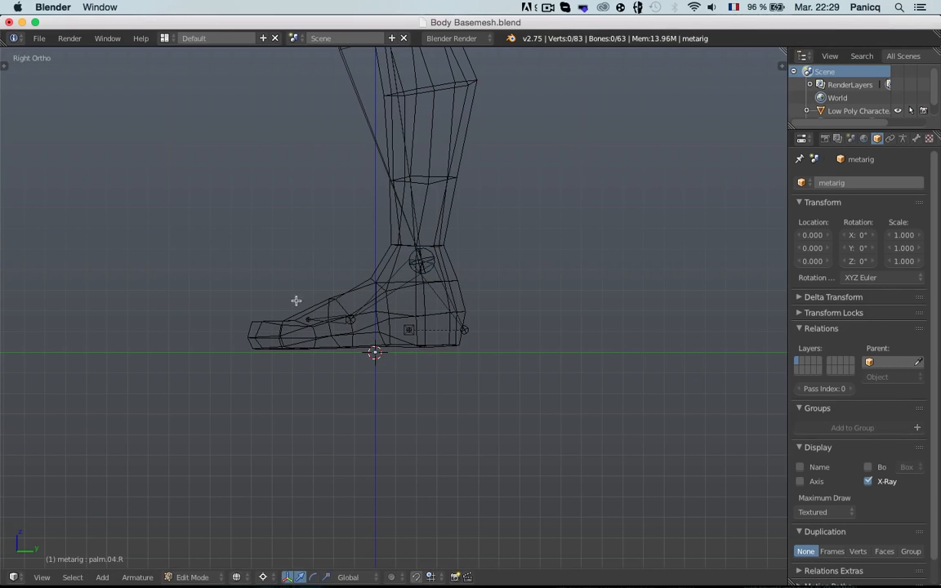
# Move the toe bones' tips forward and down to the front end of the foot mesh.
pyautogui.press('b')
pyautogui.moveTo(315, 301); pyautogui.dragTo(251, 333)
pyautogui.press('g')
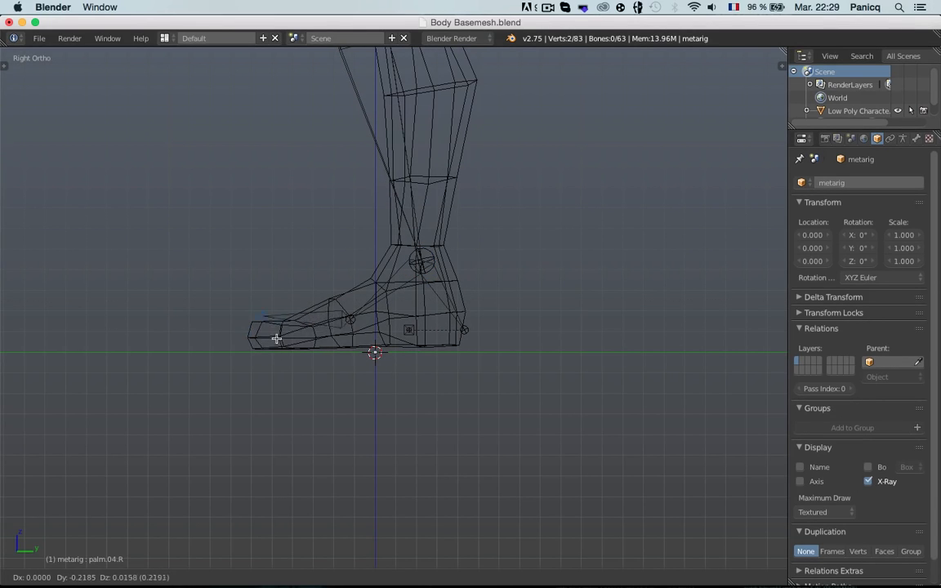
pyautogui.click(258, 352)
pyautogui.press('a')
# Move the ball-of-foot joints about 0.09 forward and 0.05 down, and inspect both feet in solid shading.
pyautogui.press('b')
pyautogui.moveTo(323, 286); pyautogui.dragTo(381, 356)
pyautogui.press('g')
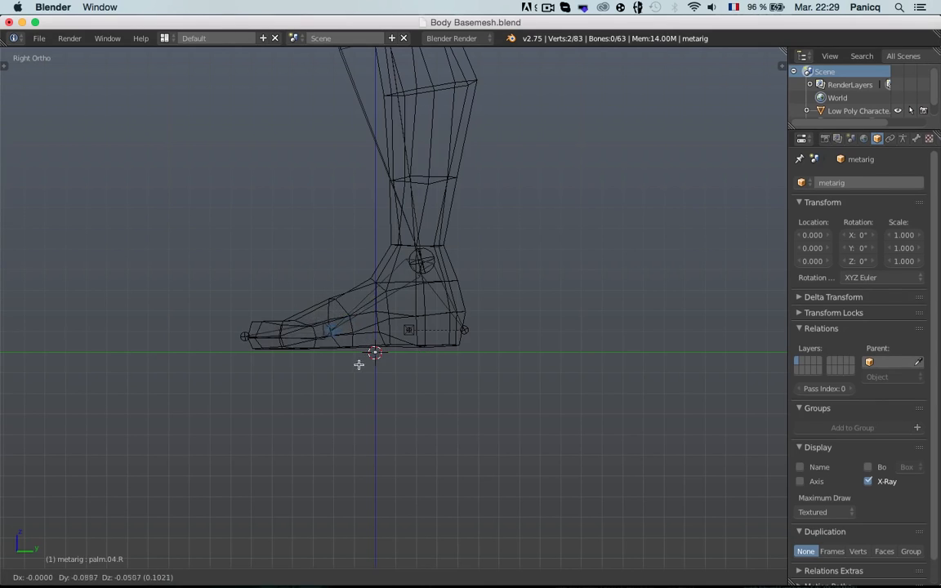
pyautogui.click(359, 365)
pyautogui.press('z')
pyautogui.moveTo(360, 365)
pyautogui.mouseDown(button='middle')
pyautogui.moveTo(438, 380)
pyautogui.moveTo(462, 406)
pyautogui.moveTo(474, 403)
pyautogui.moveTo(442, 380)
pyautogui.moveTo(440, 286)
pyautogui.mouseUp(button='middle')
pyautogui.press('a')
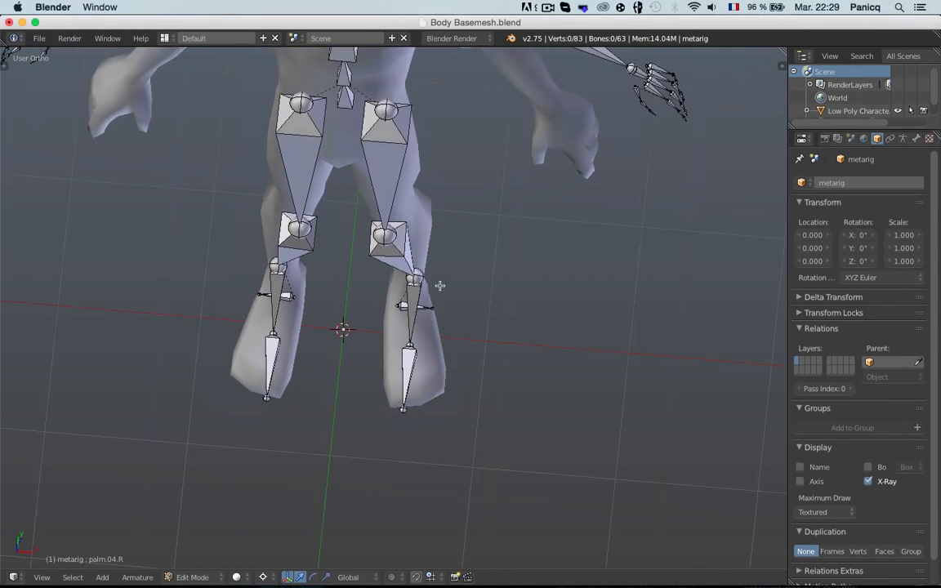
# In the side wireframe view, lower the crosswise heel bones onto the sole of the foot.
pyautogui.press('KP_3')
pyautogui.press('z')
pyautogui.press('z')
pyautogui.scroll(3, 433, 330)
pyautogui.press('z')
pyautogui.press('b')
pyautogui.moveTo(395, 313); pyautogui.dragTo(449, 351)
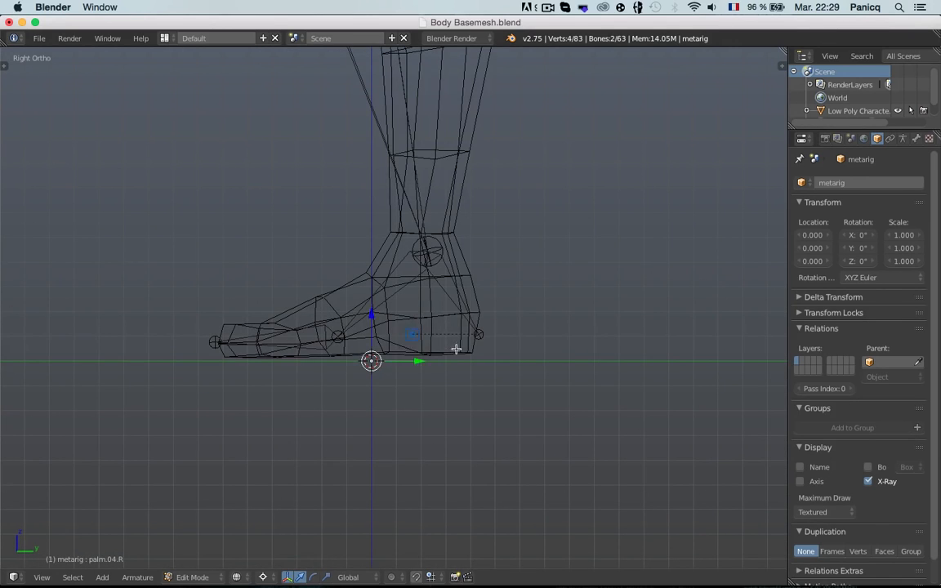
pyautogui.press('g')
pyautogui.click(456, 365)
pyautogui.press('a')
# Lower the tips of the heel bones by about 0.069 to the bottom rear of the foot.
pyautogui.press('b')
pyautogui.moveTo(468, 298); pyautogui.dragTo(507, 343)
pyautogui.press('g')
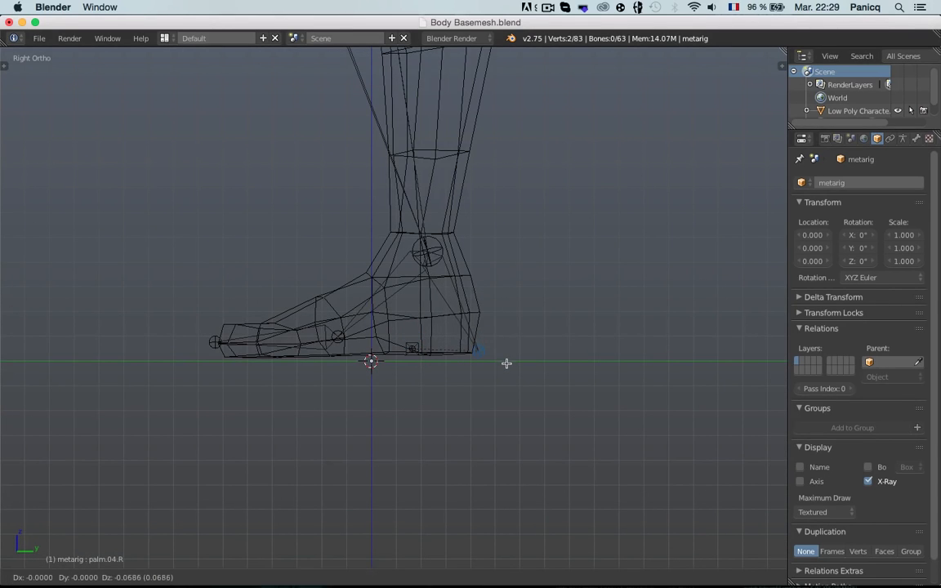
pyautogui.click(507, 363)
# In Object Mode, lower the metarig to about -0.02 and the character mesh to about 3.176 on Z, so the soles rest on the ground line.
pyautogui.press('Tab')
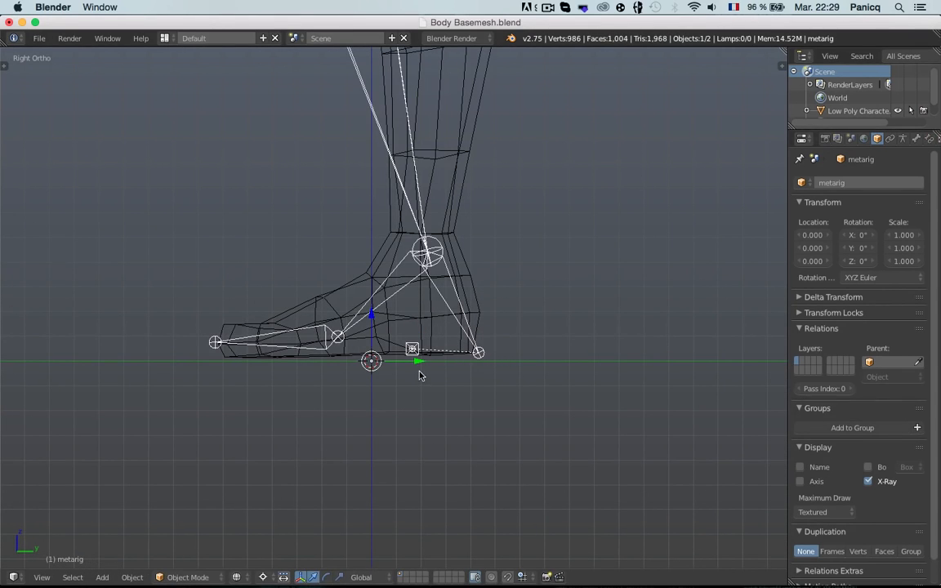
pyautogui.press('g')
pyautogui.press('z')
pyautogui.click(418, 382)
pyautogui.press('a')
pyautogui.rightClick(444, 335)
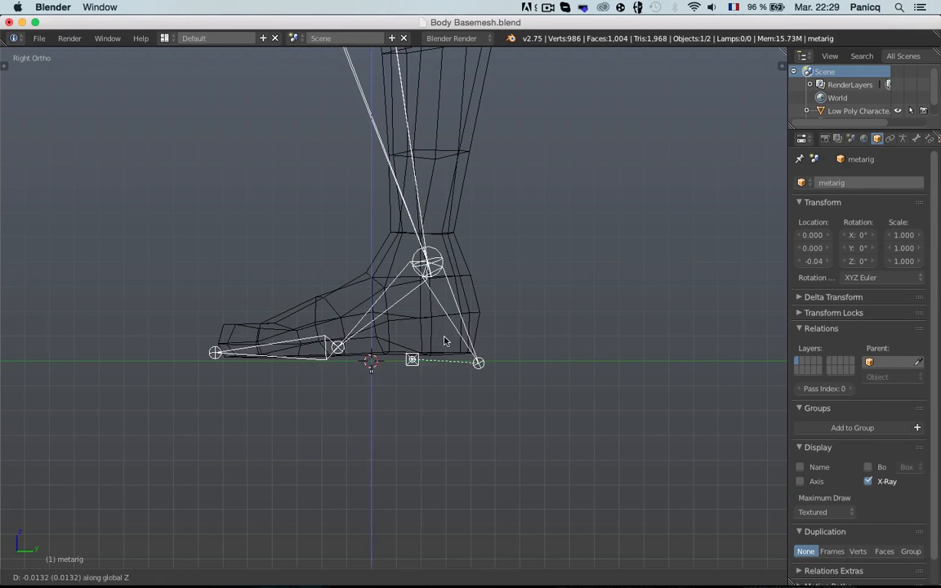
pyautogui.rightClick(440, 360)
pyautogui.press('a')
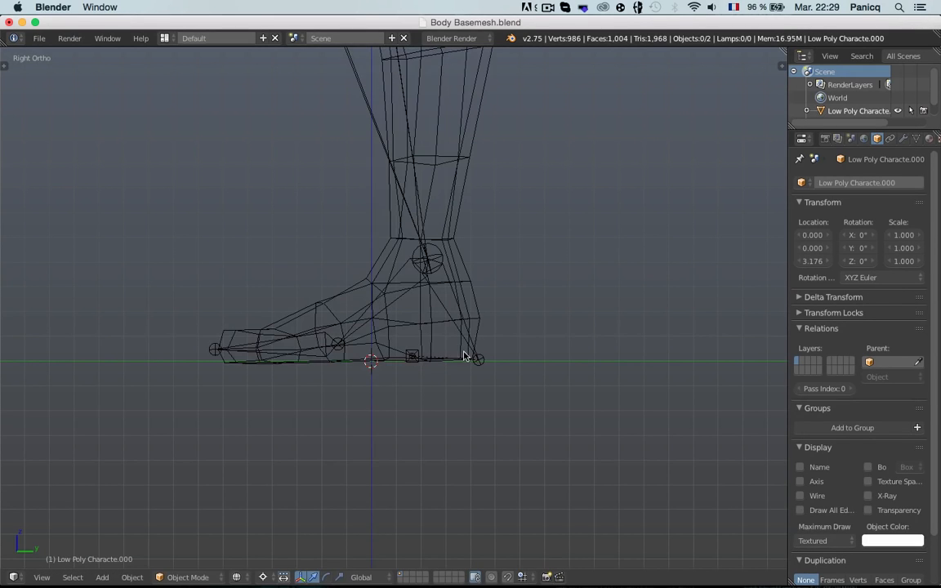
# Return the metarig to Edit Mode and move the heel bone's tip slightly up and forward into the heel mesh.
pyautogui.rightClick(480, 365)
pyautogui.press('Tab')
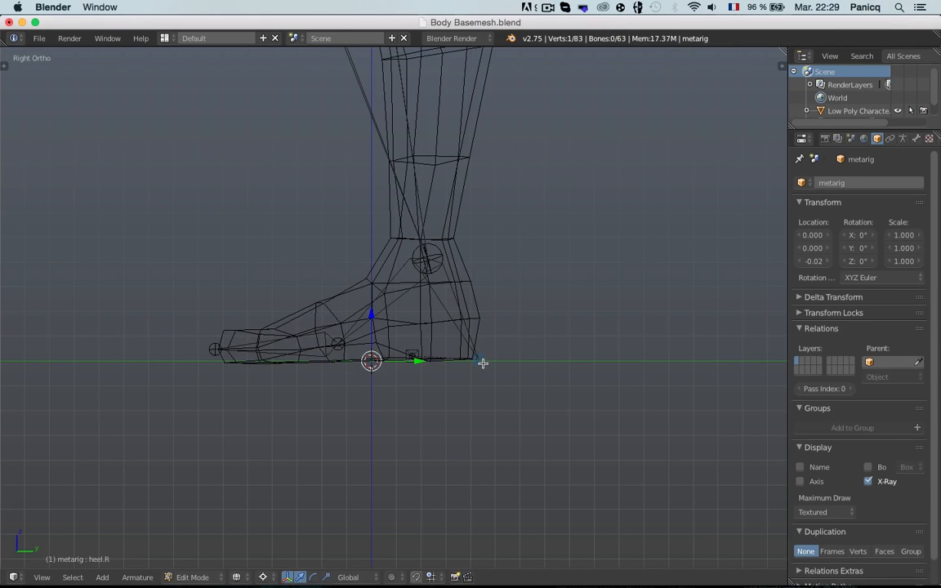
pyautogui.press('g')
pyautogui.click(479, 356)
pyautogui.press('a')
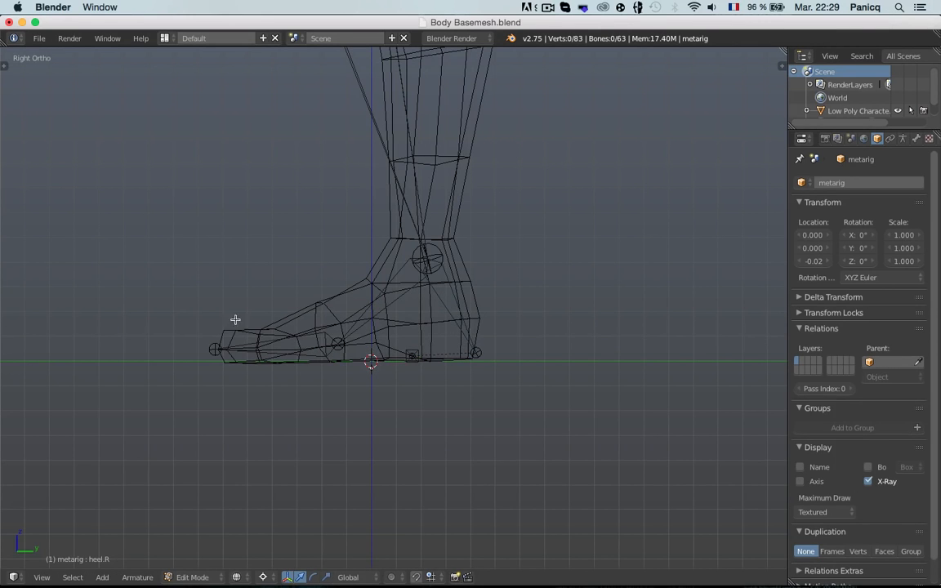
# Pull the toe bone's tip back slightly so it sits within the front of the foot mesh.
pyautogui.press('b')
pyautogui.moveTo(163, 315); pyautogui.dragTo(292, 373)
pyautogui.press('g')
pyautogui.click(294, 373)
pyautogui.press('a')
# Select all the left foot's bones in wireframe and try to rotate them about Z around the 3D cursor.
pyautogui.scroll(-3, 297, 367)
pyautogui.press('KP_1')
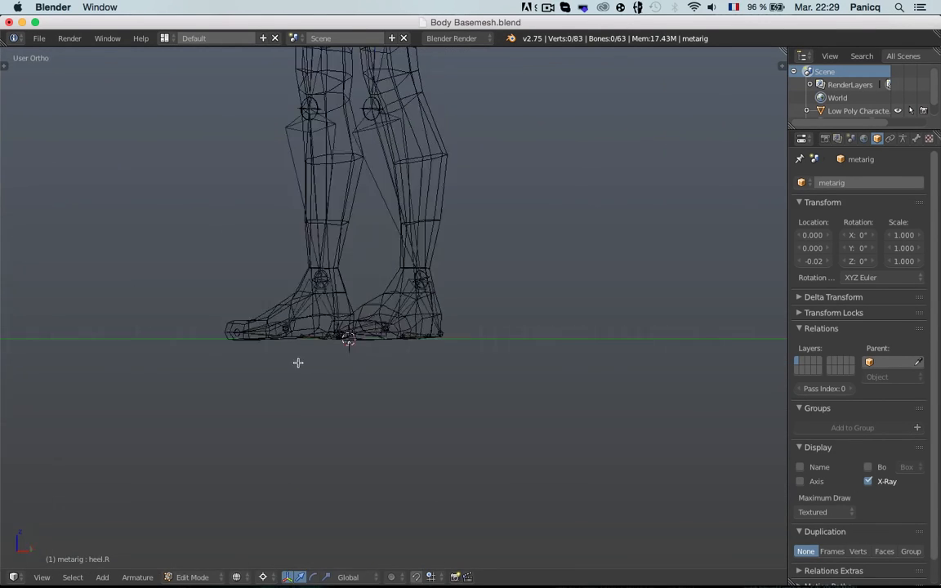
pyautogui.press('z')
pyautogui.moveTo(433, 313); pyautogui.dragTo(429, 341, button='middle')
pyautogui.press('z')
pyautogui.press('b')
pyautogui.moveTo(364, 254); pyautogui.dragTo(473, 400)
pyautogui.moveTo(474, 399)
pyautogui.mouseDown(button='middle')
pyautogui.moveTo(481, 396)
pyautogui.moveTo(474, 418)
pyautogui.mouseUp(button='middle')
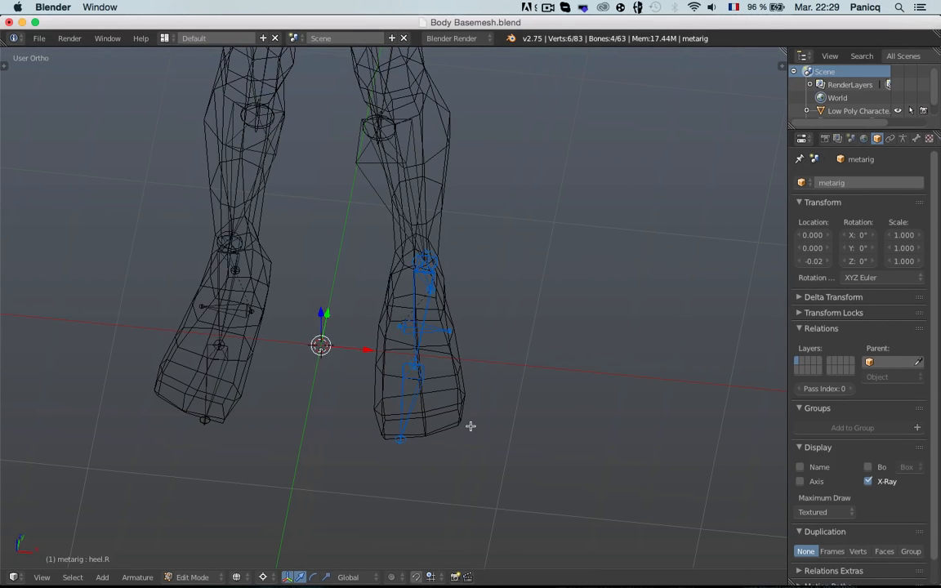
pyautogui.press('r')
pyautogui.press('z')
pyautogui.rightClick(487, 413)
# Switch the pivot to the selection's centre, rotate the left foot bones about Z along the foot, and nudge them along X.
pyautogui.click(262, 576)
pyautogui.click(310, 516)
pyautogui.press('r')
pyautogui.press('z')
pyautogui.click(513, 430)
pyautogui.moveTo(459, 296); pyautogui.dragTo(456, 337, button='middle')
pyautogui.moveTo(463, 331); pyautogui.dragTo(456, 331)
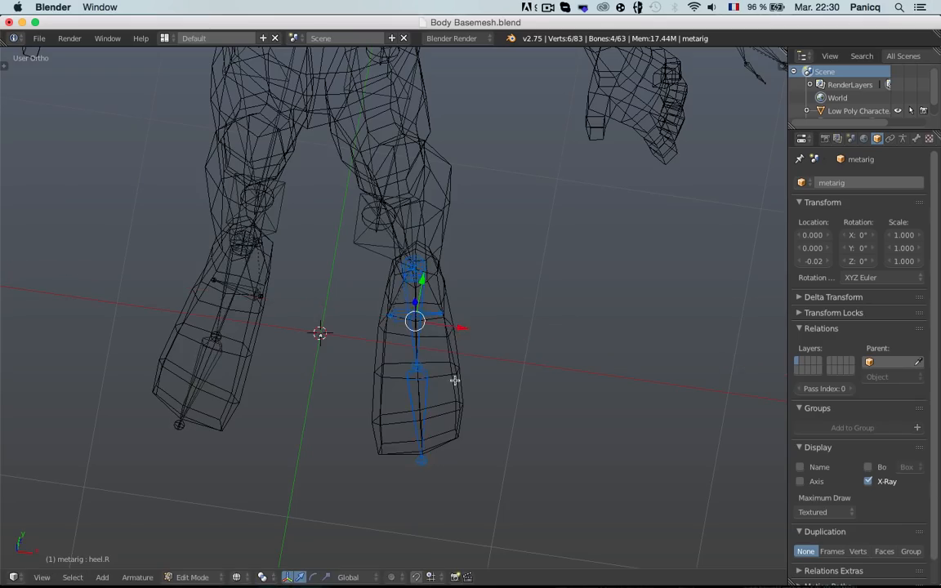
# In front view, move the left knee joint about 0.05 outward and 0.19 up to the mesh's knee.
pyautogui.moveTo(455, 380); pyautogui.dragTo(158, 338, button='middle')
pyautogui.press('z')
pyautogui.press('KP_1')
pyautogui.scroll(-4, 384, 310)
pyautogui.scroll(3, 384, 309)
pyautogui.press('z')
pyautogui.press('z')
pyautogui.keyDown('shift'); pyautogui.moveTo(382, 88); pyautogui.dragTo(391, 278, button='middle'); pyautogui.keyUp('shift')
pyautogui.scroll(1, 342, 317)
pyautogui.rightClick(339, 343)
pyautogui.press('g')
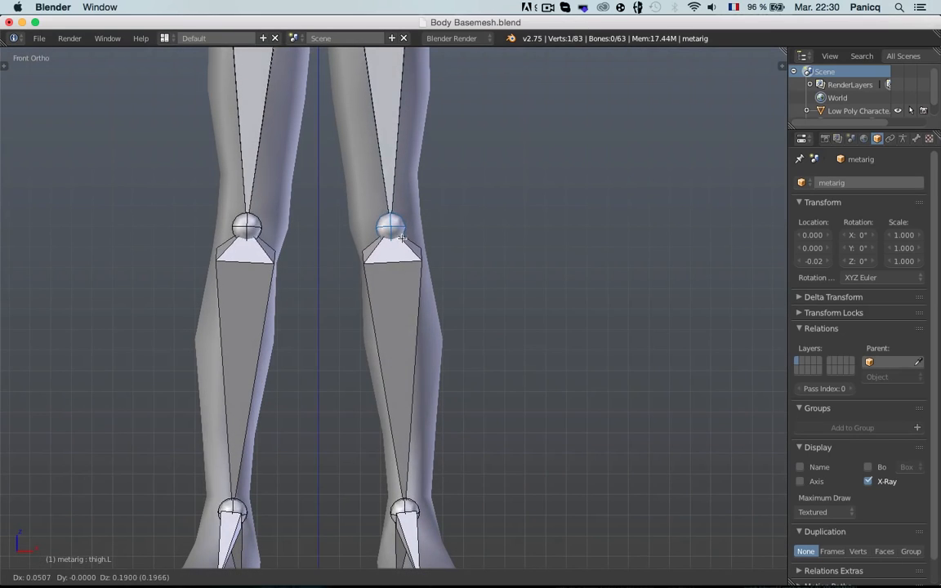
pyautogui.click(402, 239)
pyautogui.press('a')
# Select the left ankle and foot bones in wireframe and move them about 0.023 outward along X.
pyautogui.scroll(-1, 407, 310)
pyautogui.keyDown('shift'); pyautogui.moveTo(411, 351); pyautogui.dragTo(433, 269, button='middle'); pyautogui.keyUp('shift')
pyautogui.press('a')
pyautogui.press('a')
pyautogui.click(409, 380)
pyautogui.press('z')
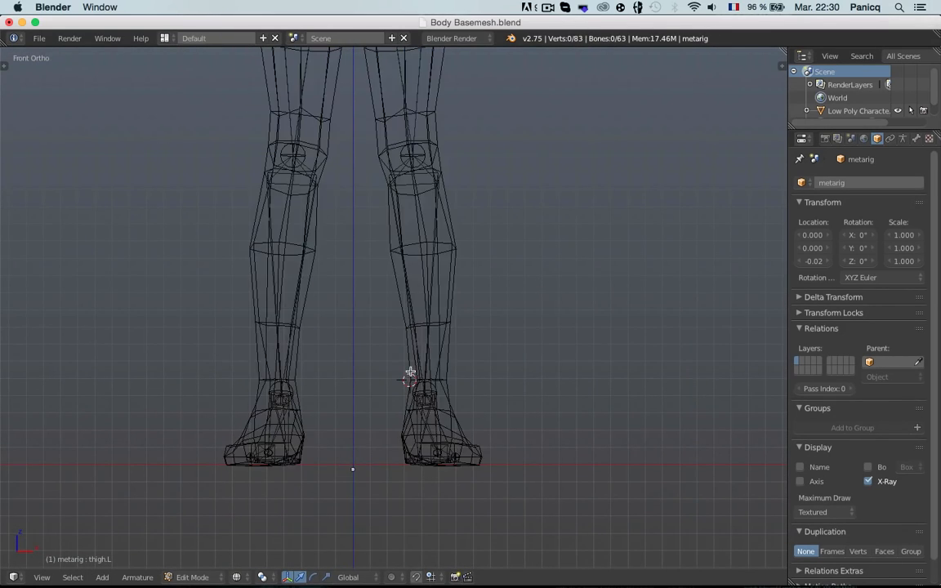
pyautogui.press('b')
pyautogui.moveTo(389, 362); pyautogui.dragTo(536, 546)
pyautogui.press('z')
pyautogui.press('g')
pyautogui.press('x')
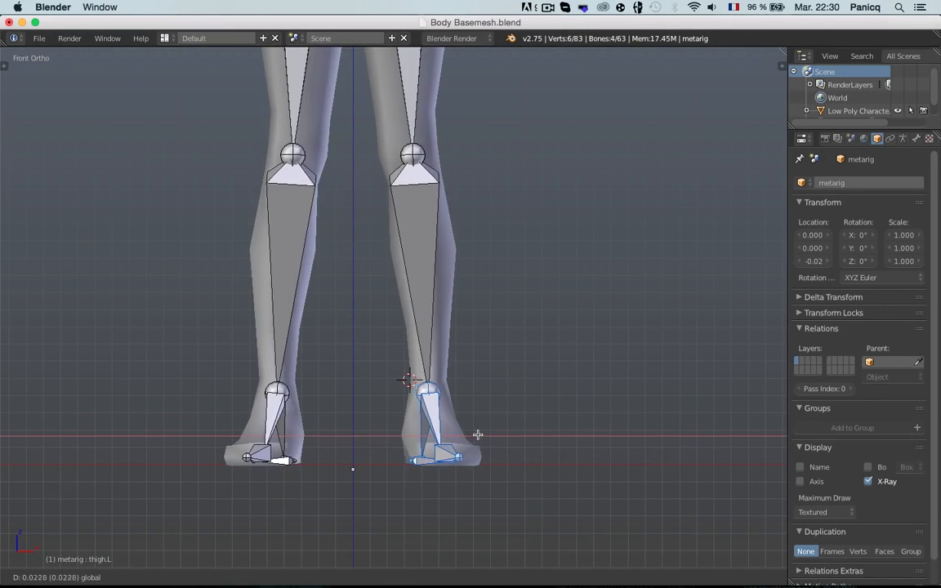
pyautogui.click(478, 435)
# Nudge the left foot bones slightly inward along X and rotate them about Z to follow the foot's direction.
pyautogui.moveTo(483, 435); pyautogui.dragTo(484, 401, button='middle')
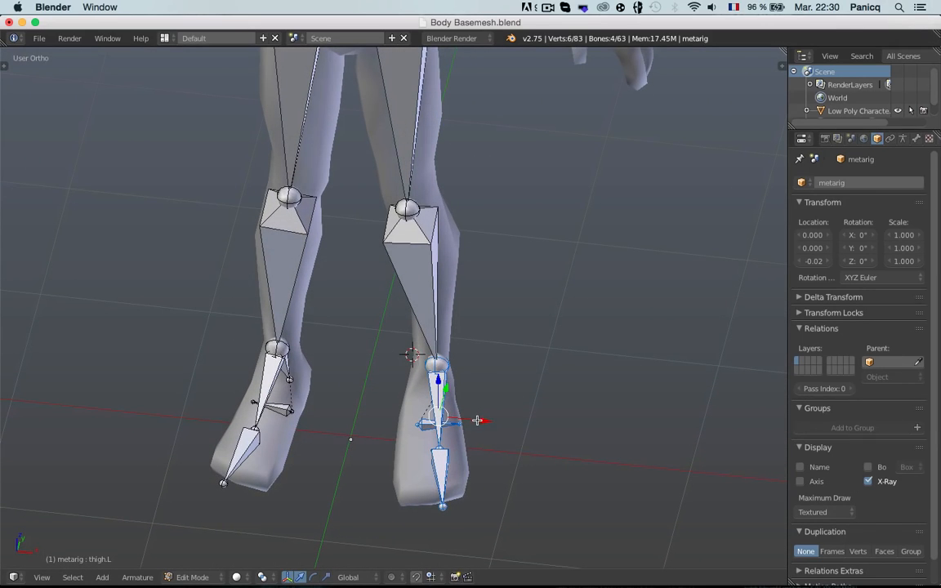
pyautogui.moveTo(477, 421); pyautogui.dragTo(471, 422)
pyautogui.press('r')
pyautogui.press('z')
pyautogui.click(502, 503)
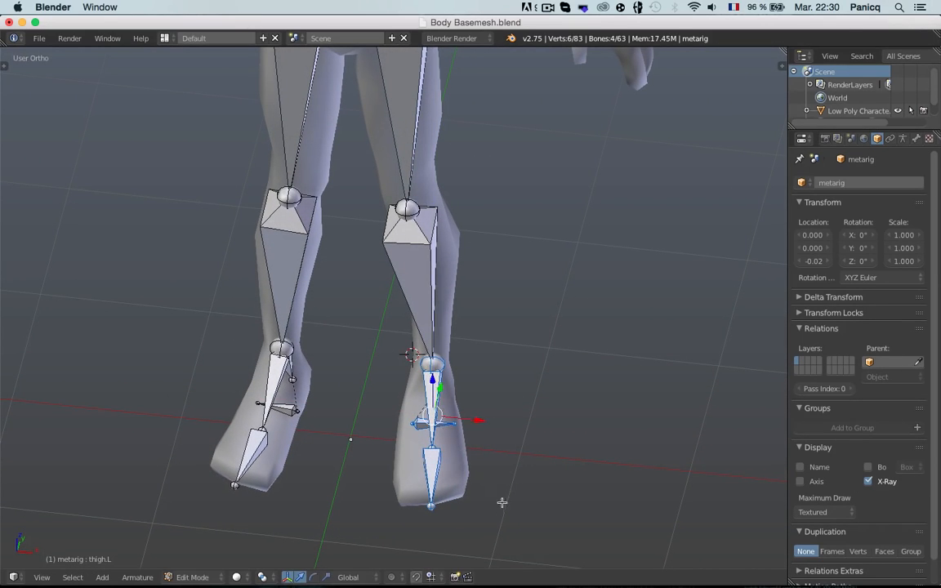
# Examine how the left foot, toe and heel bones sit in the mesh, picking individual bones close up.
pyautogui.press('a')
pyautogui.scroll(2, 476, 441)
pyautogui.rightClick(450, 390)
pyautogui.press('a')
pyautogui.rightClick(463, 430)
pyautogui.keyDown('shift'); pyautogui.moveTo(465, 429); pyautogui.dragTo(495, 290, button='middle'); pyautogui.keyUp('shift')
pyautogui.scroll(3, 464, 272)
pyautogui.press('a')
pyautogui.rightClick(480, 255)
pyautogui.scroll(-1, 489, 258)
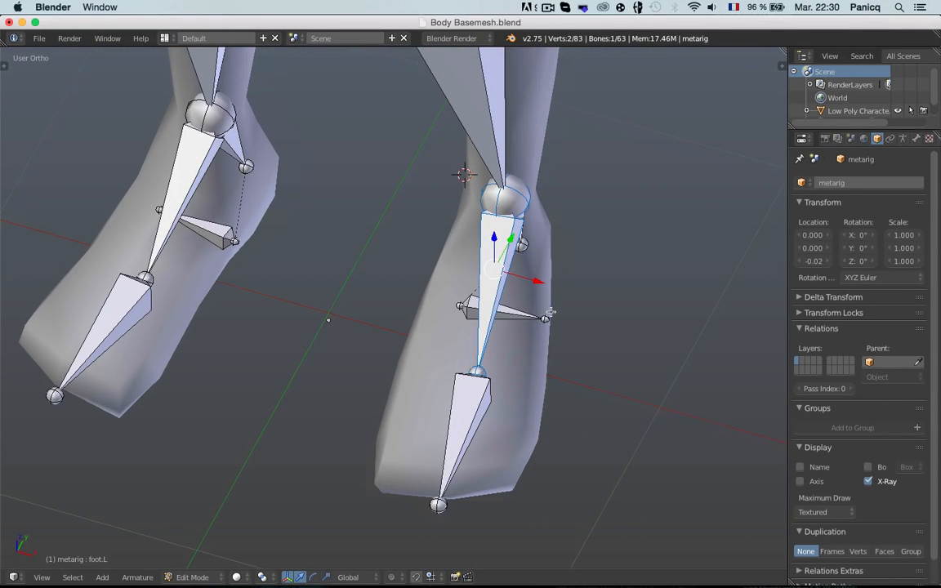
pyautogui.scroll(-2, 532, 311)
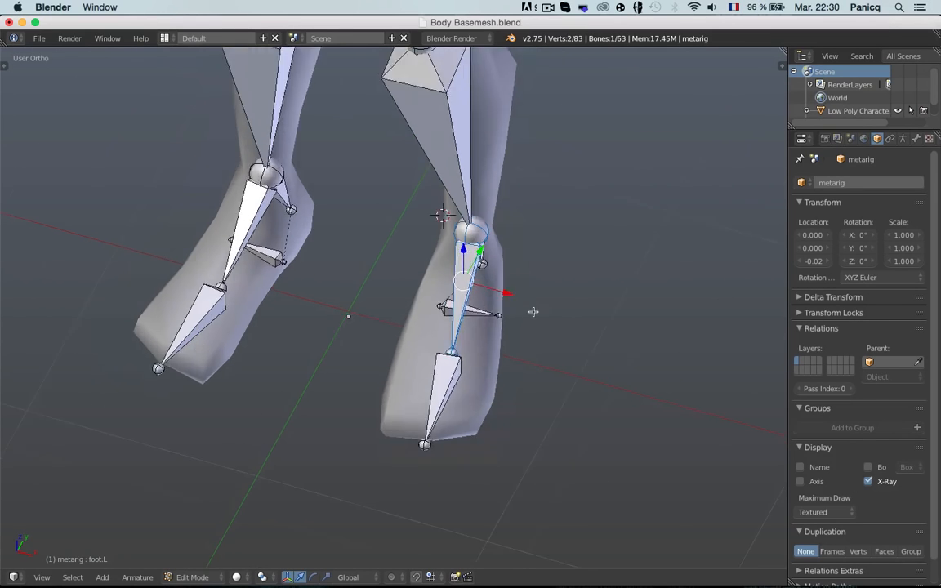
pyautogui.scroll(-1, 533, 311)
pyautogui.moveTo(533, 312); pyautogui.dragTo(548, 295, button='middle')
pyautogui.press('a')
pyautogui.scroll(2, 491, 285)
# In front view, lower the left knee joint slightly and roll the left shin bone by about 4.17 degrees.
pyautogui.press('KP_1')
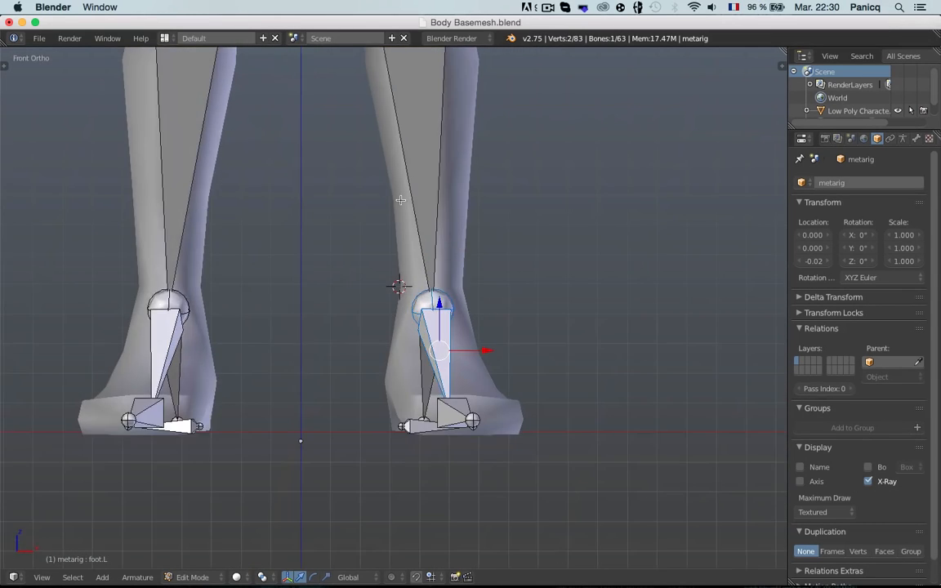
pyautogui.scroll(-5, 394, 286)
pyautogui.press('z')
pyautogui.press('a')
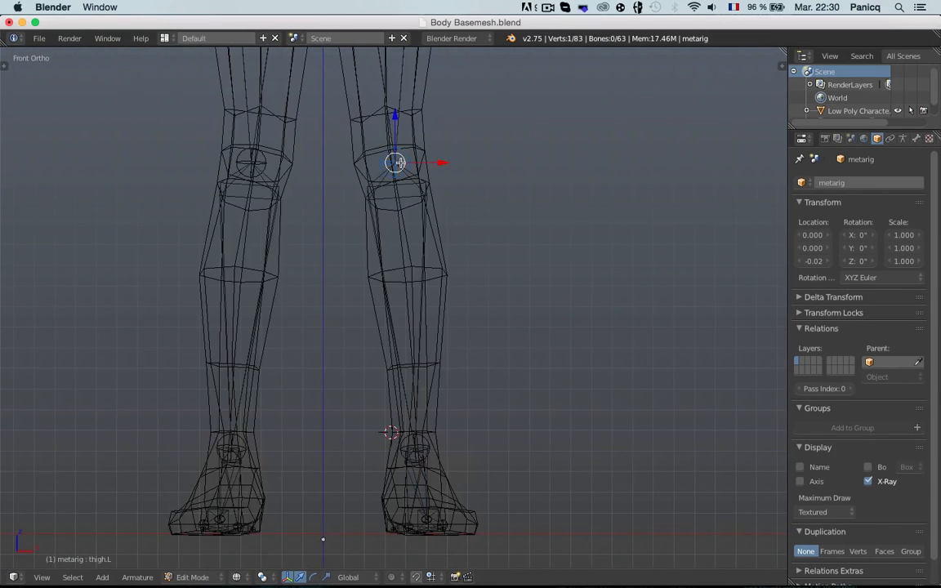
pyautogui.press('z')
pyautogui.press('a')
pyautogui.hotkey('ctrl', 'r')
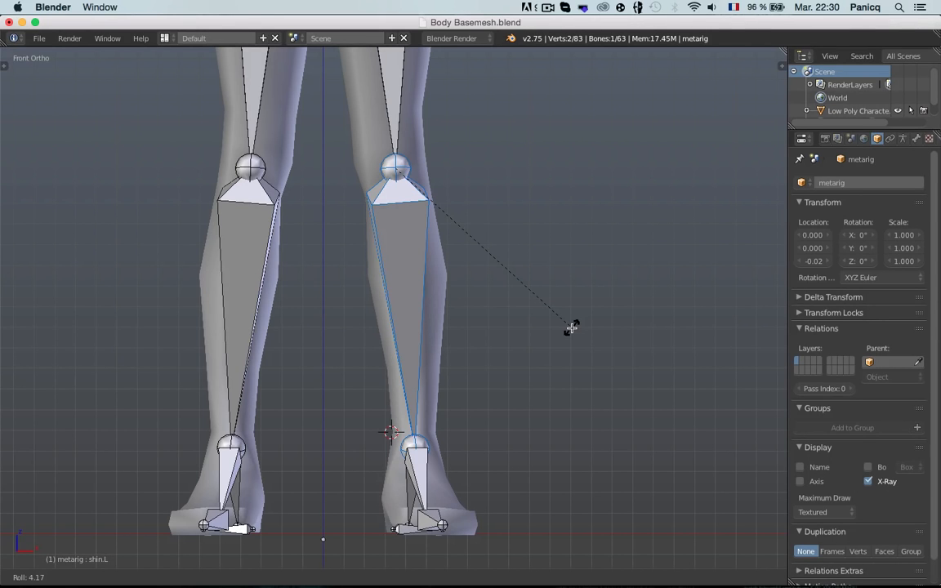
pyautogui.click(571, 328)
pyautogui.press('a')
# In right side view, move the knee joint slightly back towards the centre of the leg.
pyautogui.moveTo(571, 324)
pyautogui.mouseDown(button='middle')
pyautogui.moveTo(557, 308)
pyautogui.moveTo(541, 348)
pyautogui.moveTo(342, 351)
pyautogui.mouseUp(button='middle')
pyautogui.press('KP_3')
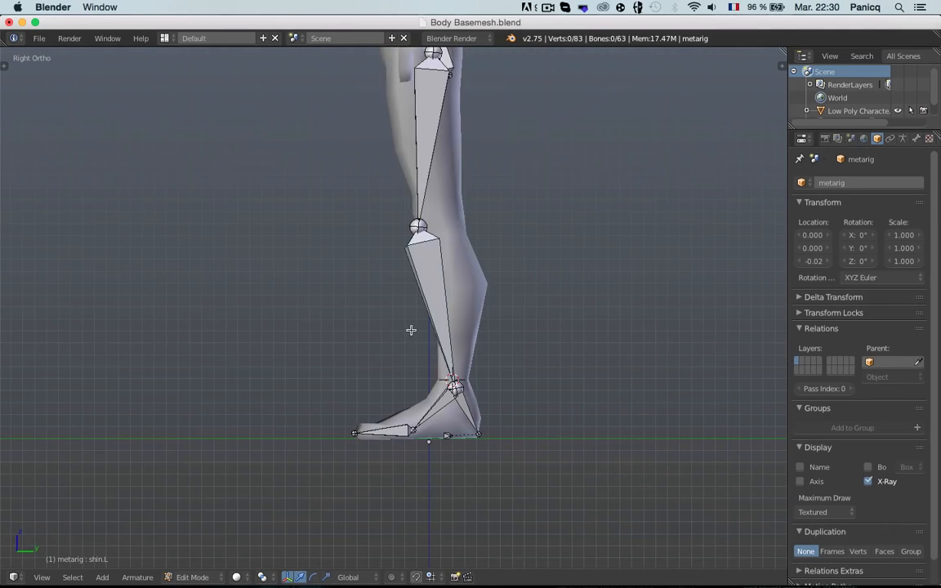
pyautogui.press('z')
pyautogui.moveTo(418, 227); pyautogui.dragTo(433, 222)
pyautogui.press('z')
pyautogui.scroll(-1, 455, 121)
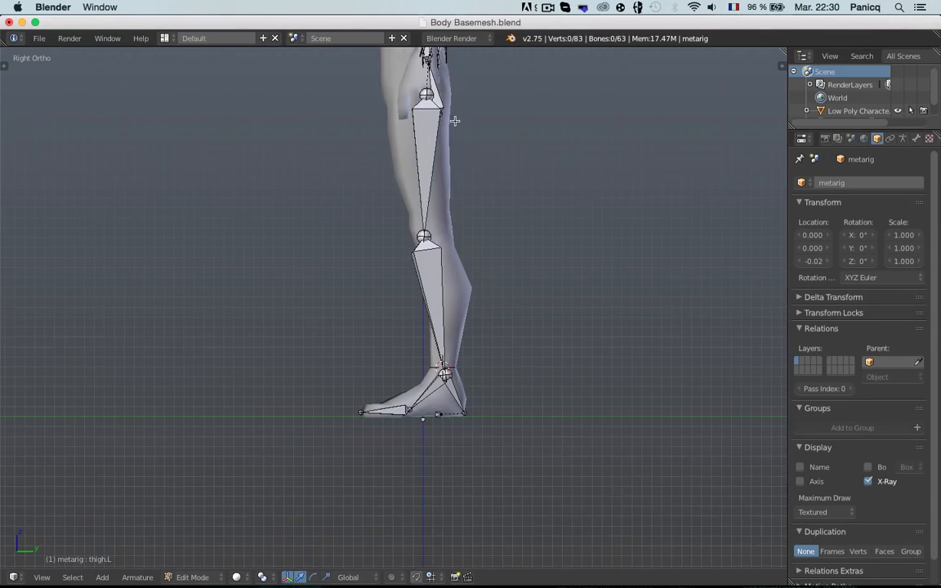
# In wireframe right side view, move the joint between the hips and spine bones forward inside the pelvis.
pyautogui.press('KP_1')
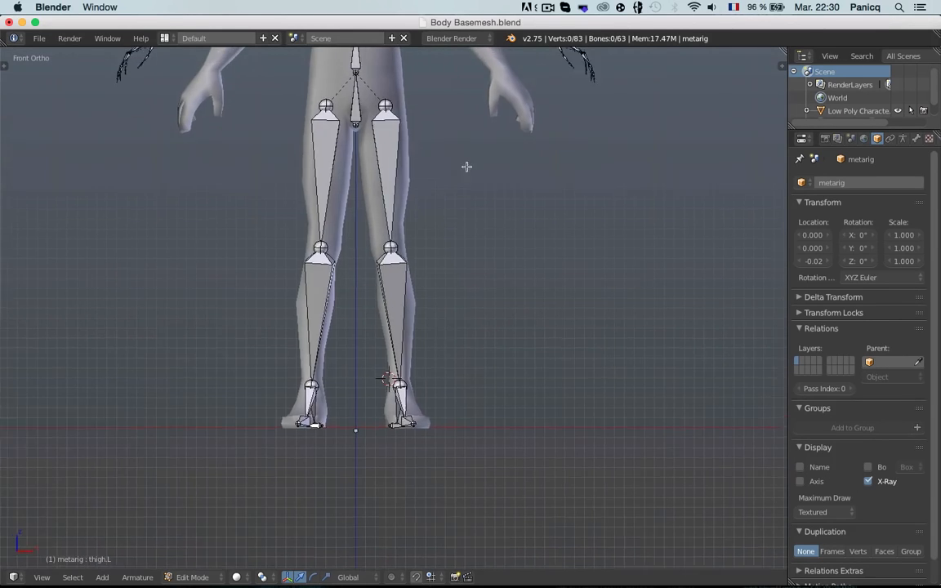
pyautogui.scroll(3, 466, 163)
pyautogui.press('z')
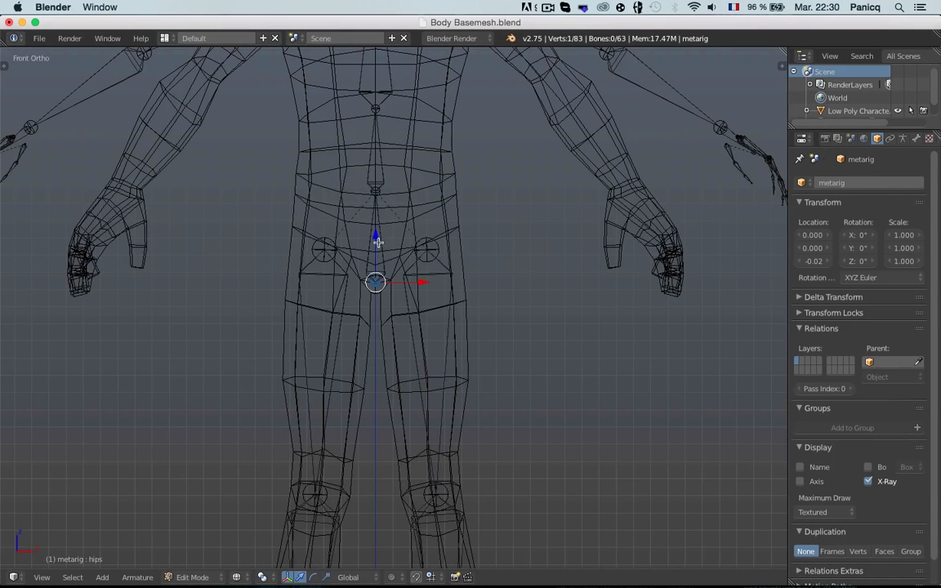
pyautogui.press('a')
pyautogui.scroll(-2, 442, 240)
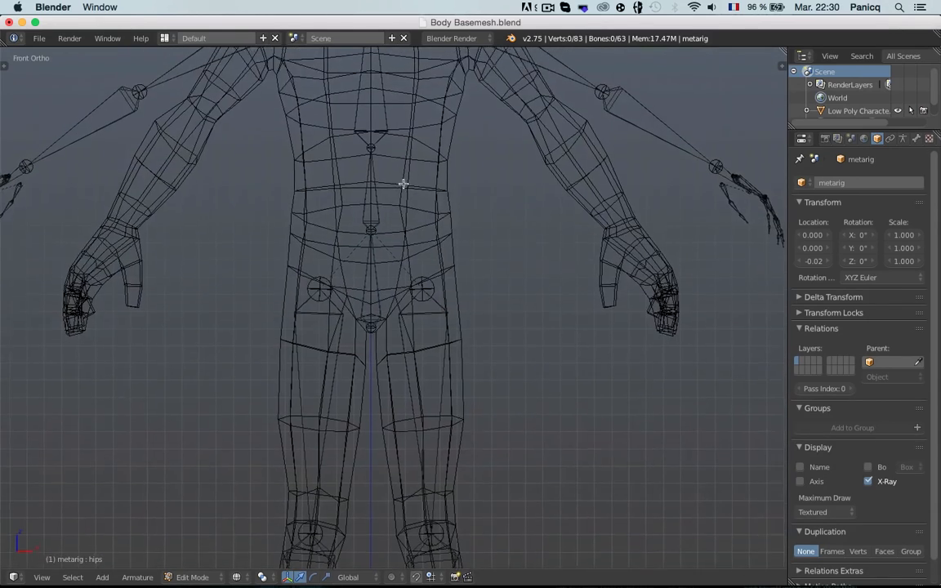
pyautogui.press('KP_3')
pyautogui.scroll(2, 416, 235)
pyautogui.press('g')
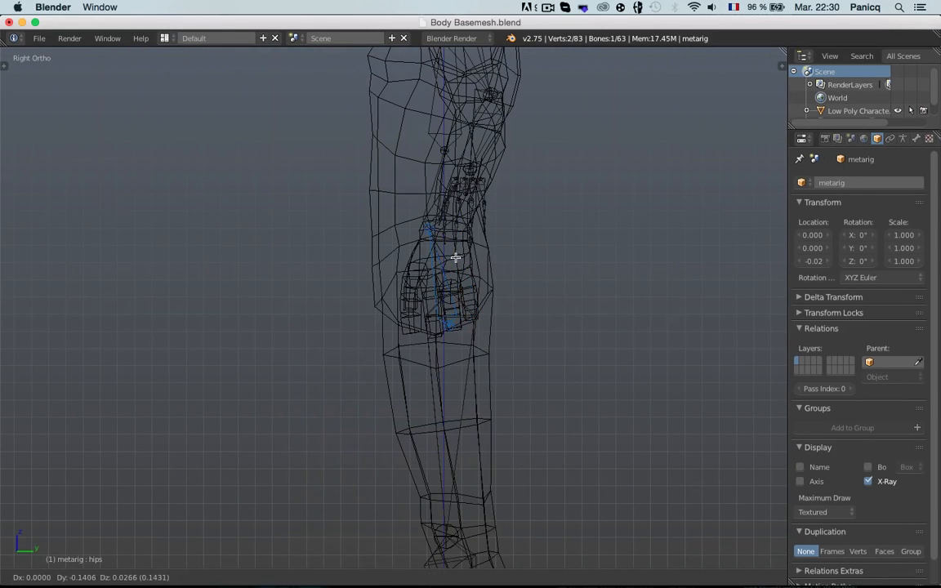
pyautogui.press('Escape')
pyautogui.press('g')
pyautogui.press('Escape')
pyautogui.press('a')
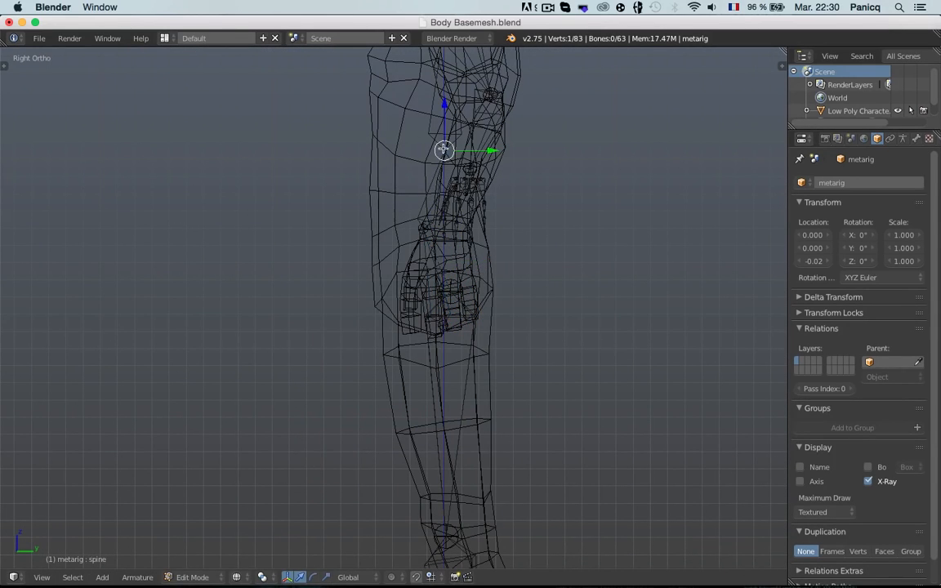
# Move the joint between the spine and chest bones forward and slightly up inside the torso.
pyautogui.press('g')
pyautogui.click(421, 128)
pyautogui.press('KP_1')
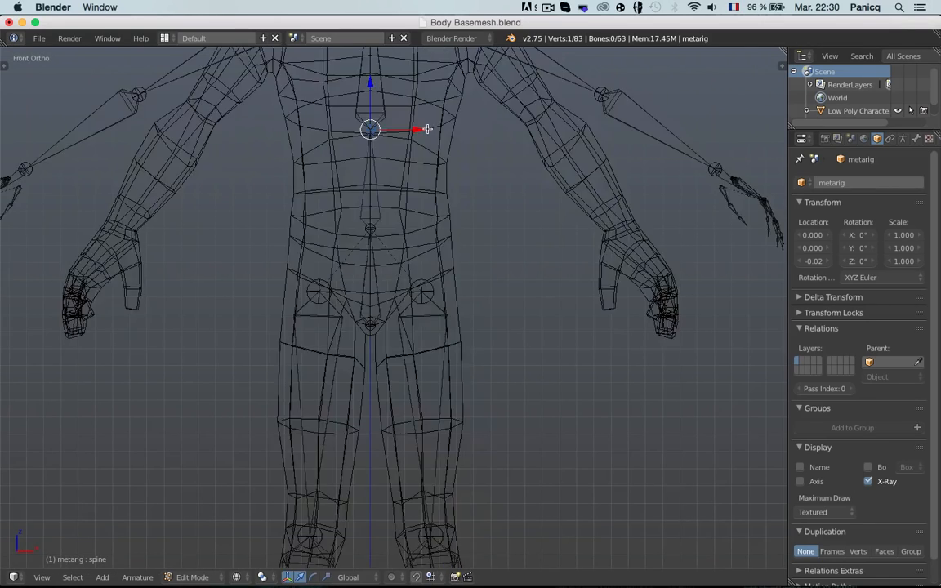
# In solid display, move the left shoulder bone back along Y by about 0.05.
pyautogui.press('z')
pyautogui.scroll(-2, 400, 248)
pyautogui.keyDown('shift'); pyautogui.moveTo(408, 115); pyautogui.dragTo(407, 157, button='middle'); pyautogui.keyUp('shift')
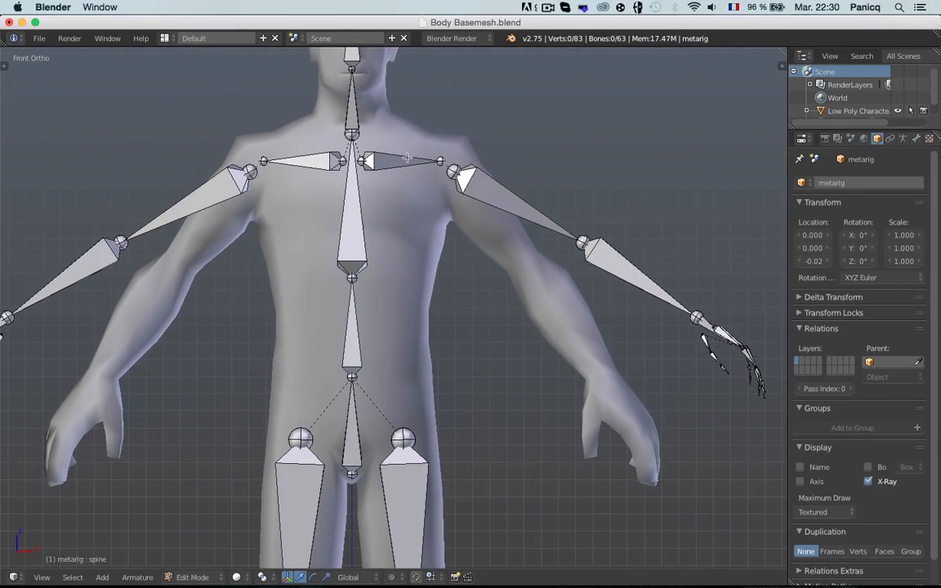
pyautogui.moveTo(475, 159); pyautogui.dragTo(355, 256, button='middle')
pyautogui.moveTo(473, 219); pyautogui.dragTo(480, 219)
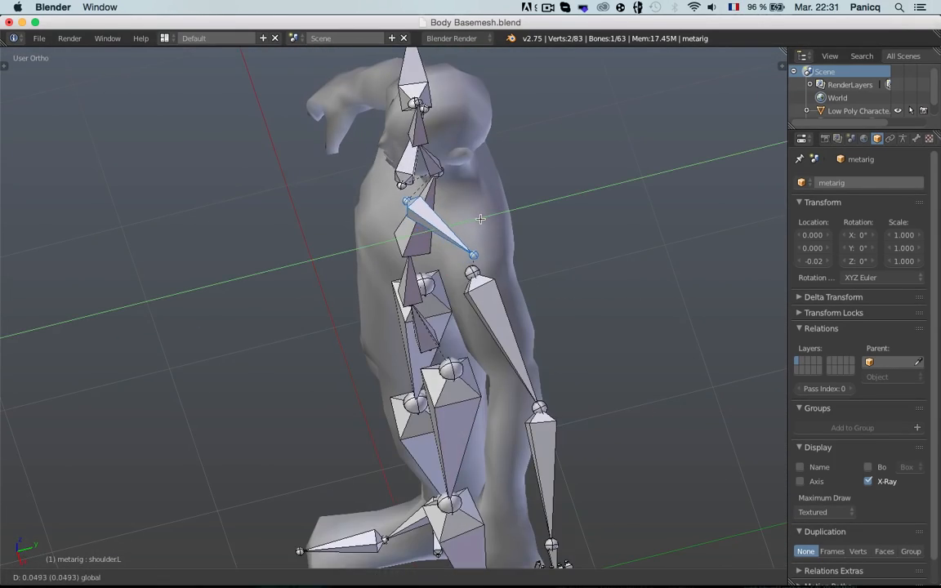
pyautogui.click(482, 219)
pyautogui.press('KP_3')
pyautogui.scroll(3, 464, 189)
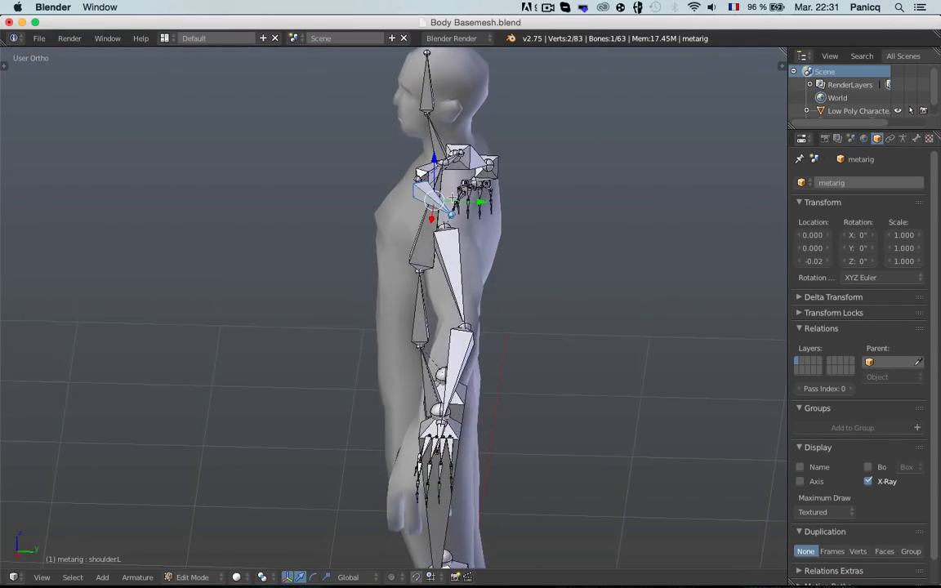
# Move the left upper arm's shoulder-end joint back along Y and slightly up towards the tip of the shoulder bone.
pyautogui.rightClick(485, 146)
pyautogui.press('KP_1')
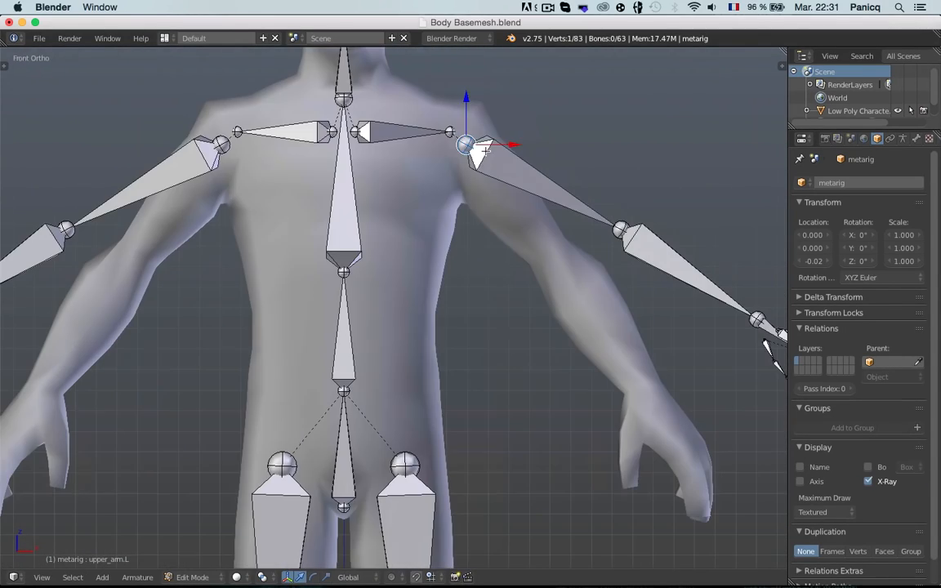
pyautogui.rightClick(464, 143)
pyautogui.moveTo(466, 143); pyautogui.dragTo(531, 237, button='middle')
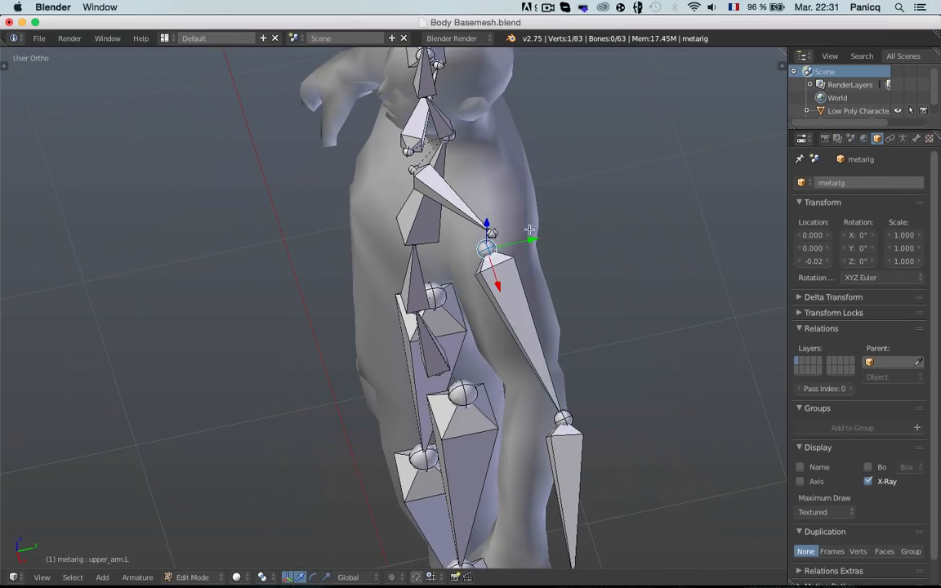
pyautogui.moveTo(531, 237); pyautogui.dragTo(534, 236)
pyautogui.click(539, 236)
pyautogui.press('KP_1')
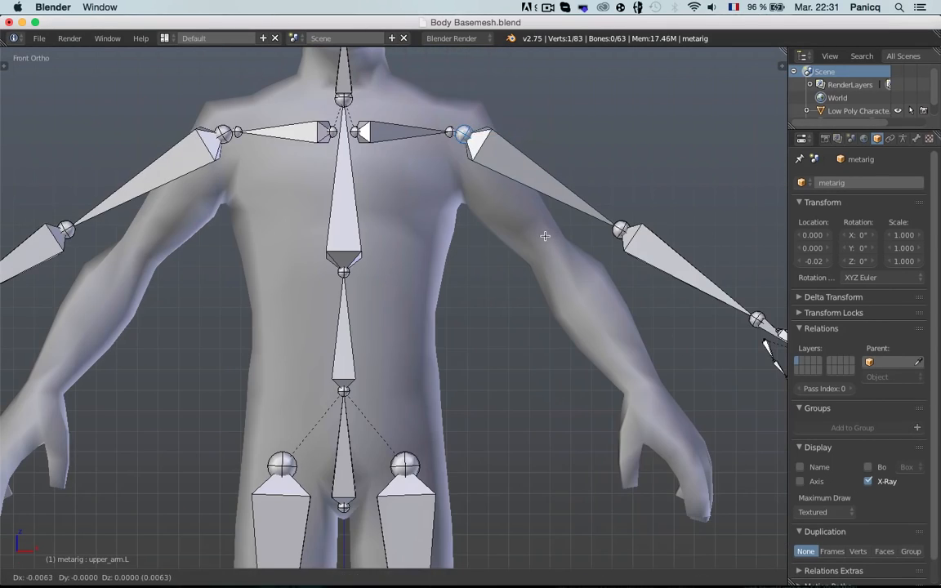
# In wireframe front view, move the left upper arm's shoulder-end joint outward and slightly down into the mesh's shoulder.
pyautogui.press('z')
pyautogui.keyDown('shift'); pyautogui.moveTo(531, 212); pyautogui.dragTo(428, 272, button='middle'); pyautogui.keyUp('shift')
pyautogui.scroll(2, 427, 268)
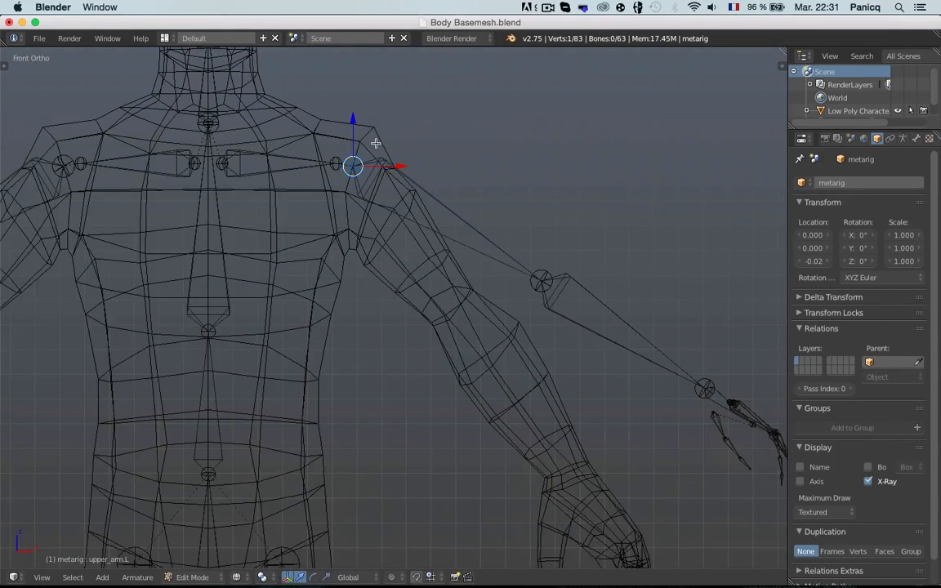
pyautogui.keyDown('shift'); pyautogui.moveTo(368, 118); pyautogui.dragTo(413, 183, button='middle'); pyautogui.keyUp('shift')
pyautogui.scroll(2, 409, 181)
pyautogui.press('g')
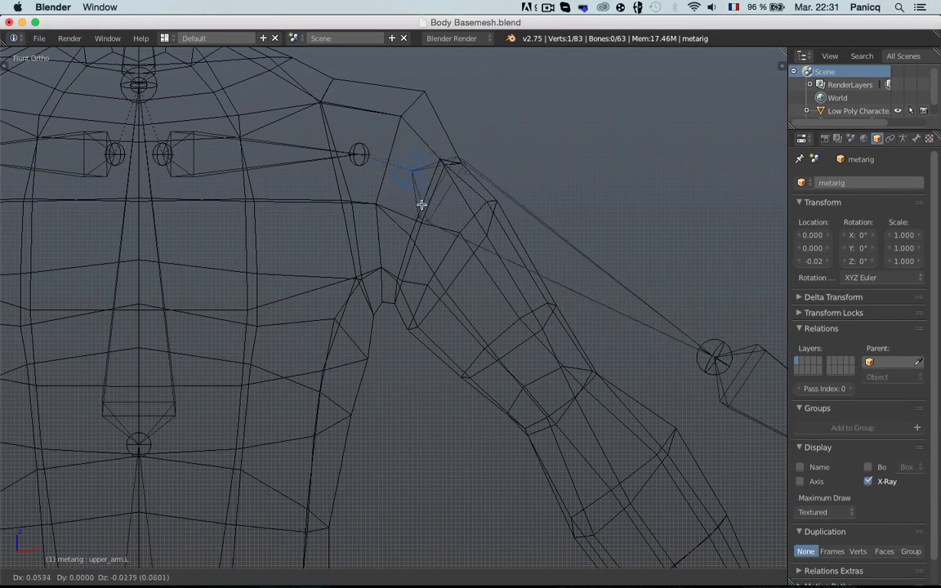
pyautogui.click(419, 196)
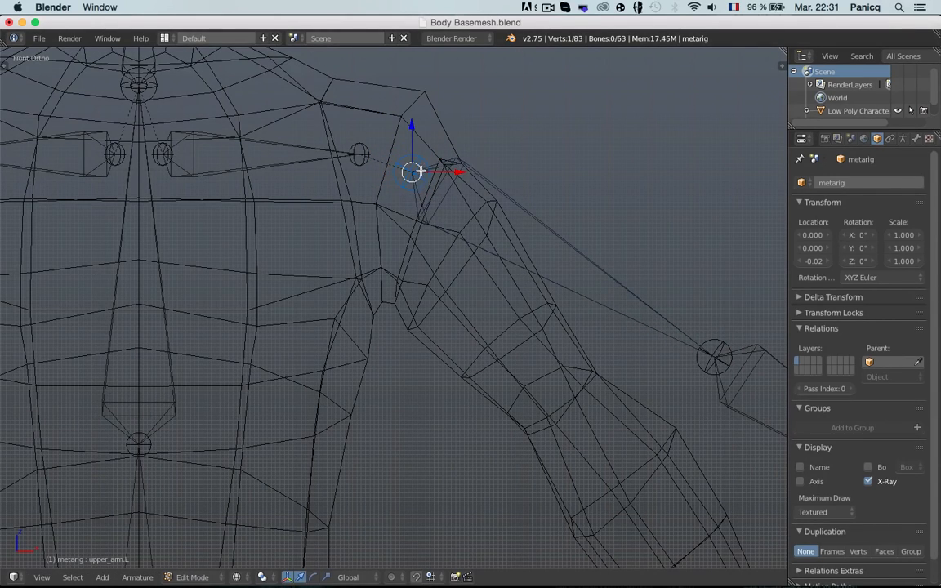
pyautogui.press('g')
pyautogui.click(413, 162)
pyautogui.press('a')
# Move the left elbow joint inward and down into the elbow of the mesh.
pyautogui.scroll(-4, 449, 222)
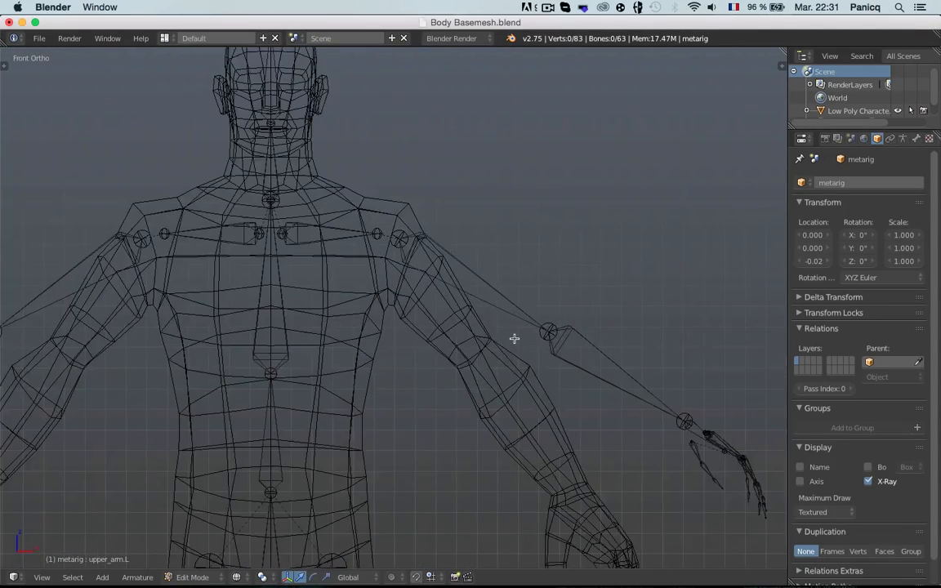
pyautogui.keyDown('shift'); pyautogui.moveTo(514, 338); pyautogui.dragTo(452, 166, button='middle'); pyautogui.keyUp('shift')
pyautogui.press('g')
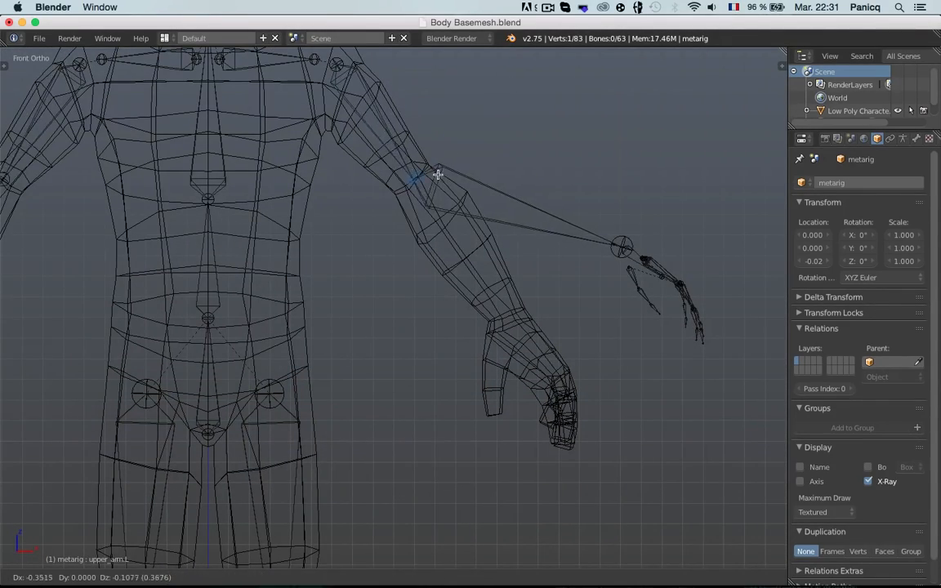
pyautogui.click(411, 180)
# Move all left hand bones to the mesh's wrist, angle them along the hand and scale them up slightly.
pyautogui.press('z')
pyautogui.scroll(-1, 514, 206)
pyautogui.keyDown('shift'); pyautogui.moveTo(515, 207); pyautogui.dragTo(500, 156, button='middle'); pyautogui.keyUp('shift')
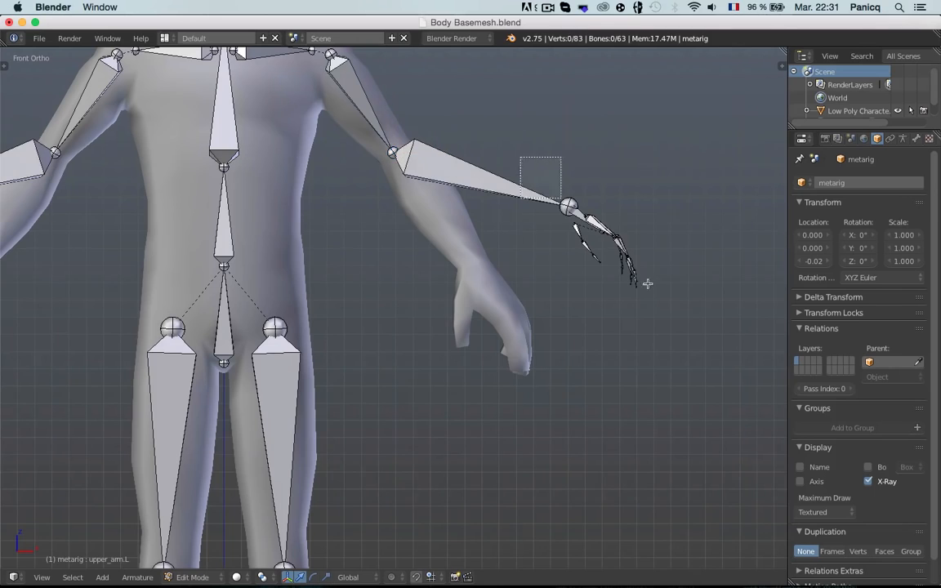
pyautogui.moveTo(647, 283); pyautogui.dragTo(663, 351)
pyautogui.press('g')
pyautogui.click(674, 330)
pyautogui.press('s')
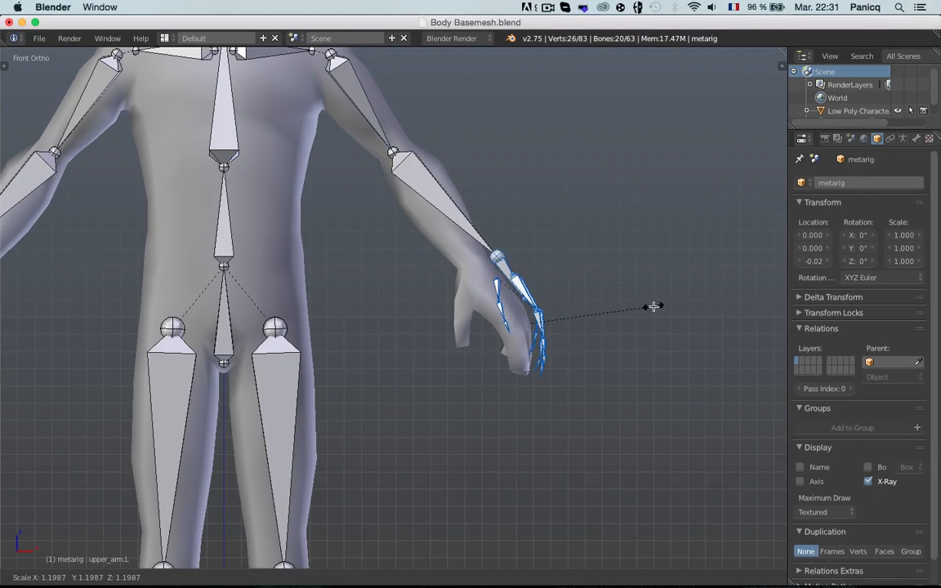
pyautogui.click(625, 320)
pyautogui.scroll(-2, 431, 152)
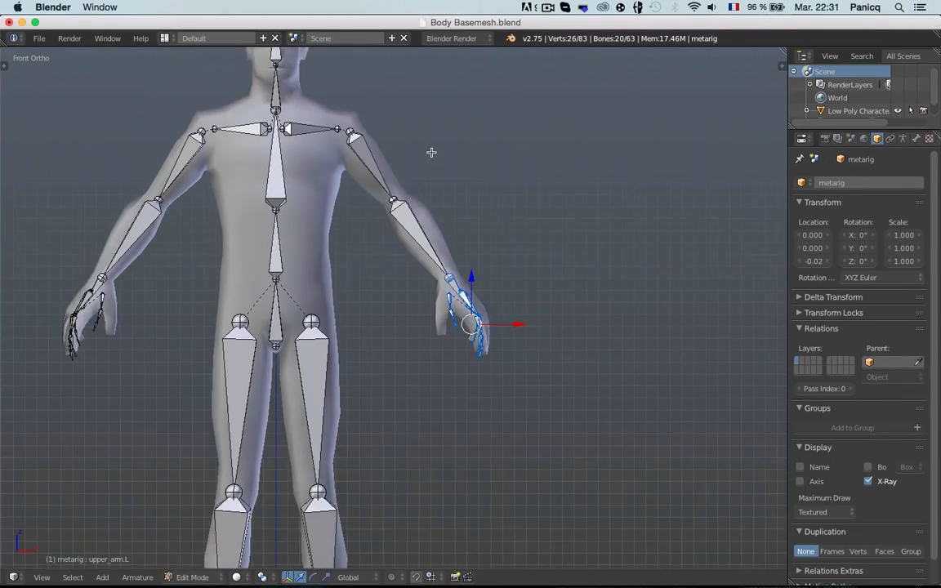
# In right side view, move the left hand bones forward to line up with the mesh's hand.
pyautogui.keyDown('shift'); pyautogui.moveTo(432, 152); pyautogui.dragTo(524, 298, button='middle'); pyautogui.keyUp('shift')
pyautogui.press('KP_3')
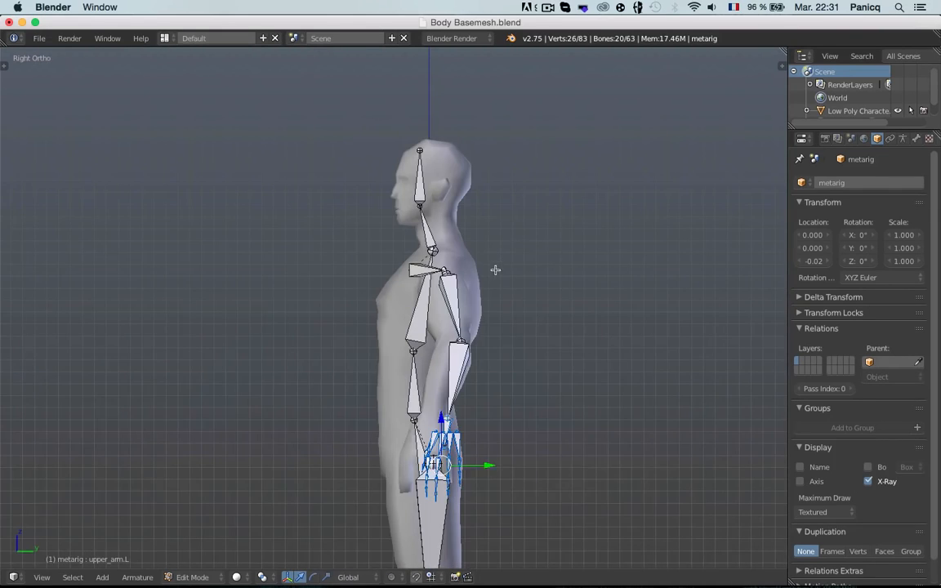
pyautogui.scroll(2, 495, 270)
pyautogui.keyDown('shift'); pyautogui.moveTo(504, 355); pyautogui.dragTo(554, 256, button='middle'); pyautogui.keyUp('shift')
pyautogui.press('g')
pyautogui.click(554, 437)
pyautogui.press('a')
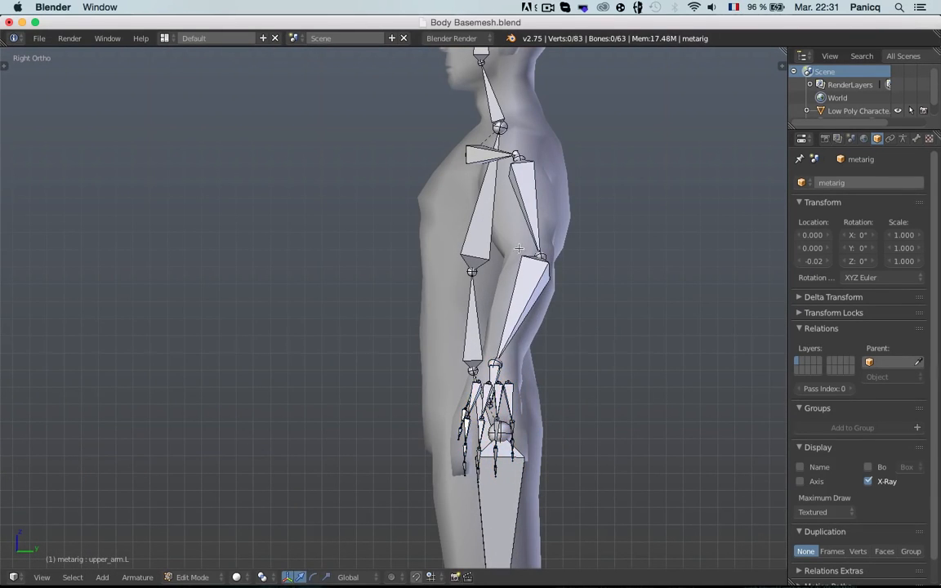
# Fine-tune the left elbow joint from the side and from an angled view so it sits inside the arm mesh.
pyautogui.rightClick(544, 253)
pyautogui.press('g')
pyautogui.click(540, 255)
pyautogui.press('a')
pyautogui.moveTo(573, 257); pyautogui.dragTo(204, 250, button='middle')
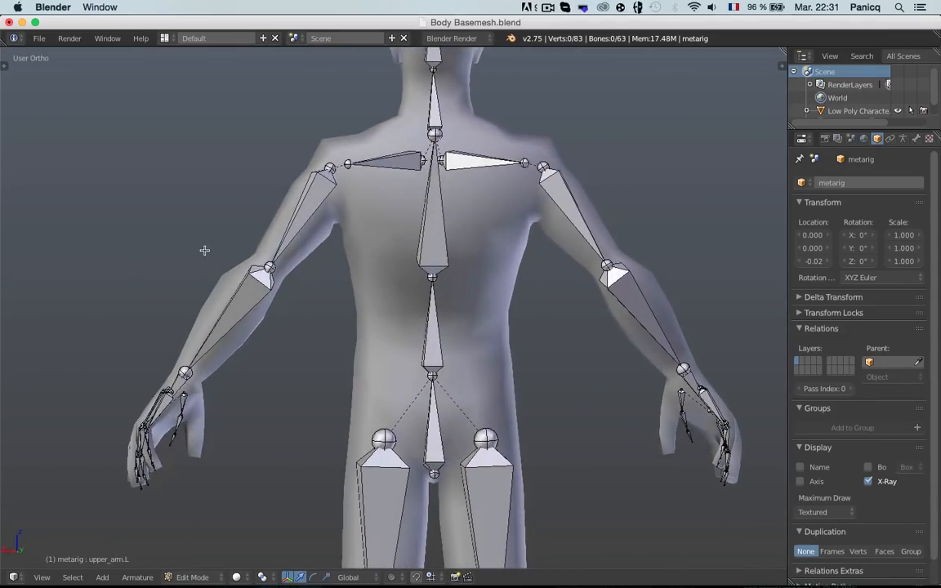
pyautogui.press('z')
pyautogui.moveTo(278, 271); pyautogui.dragTo(588, 335, button='middle')
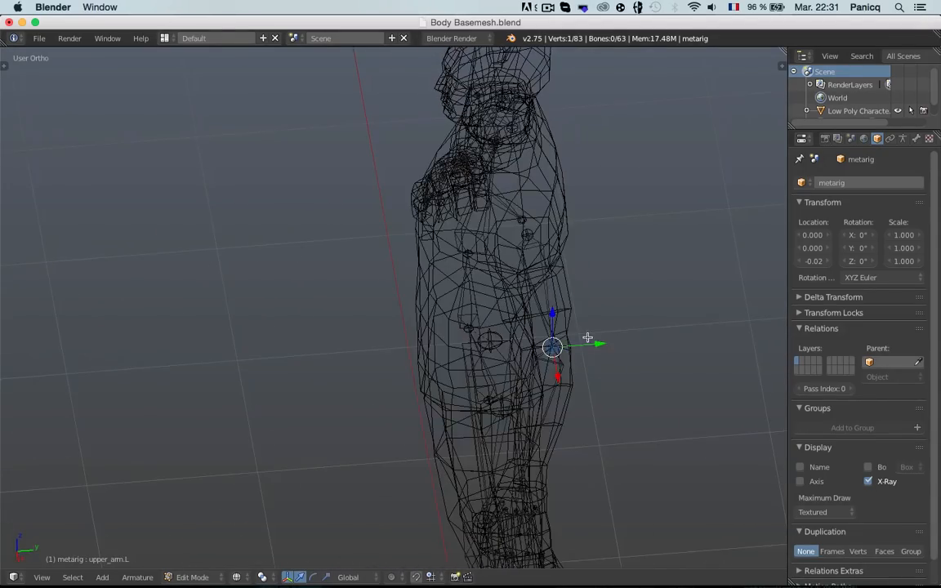
pyautogui.press('g')
pyautogui.click(592, 337)
pyautogui.press('KP_1')
# In wireframe right side view, move the joint at the neck's base about 0.07 back and 0.045 up.
pyautogui.keyDown('shift'); pyautogui.moveTo(511, 174); pyautogui.dragTo(552, 414, button='middle'); pyautogui.keyUp('shift')
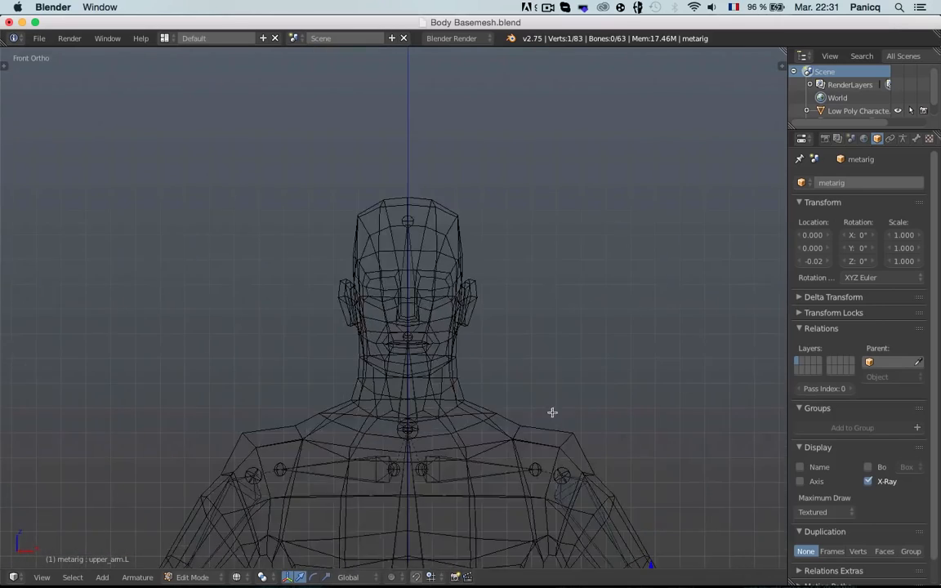
pyautogui.press('z')
pyautogui.press('KP_3')
pyautogui.press('z')
pyautogui.keyDown('shift'); pyautogui.moveTo(475, 379); pyautogui.dragTo(452, 231, button='middle'); pyautogui.keyUp('shift')
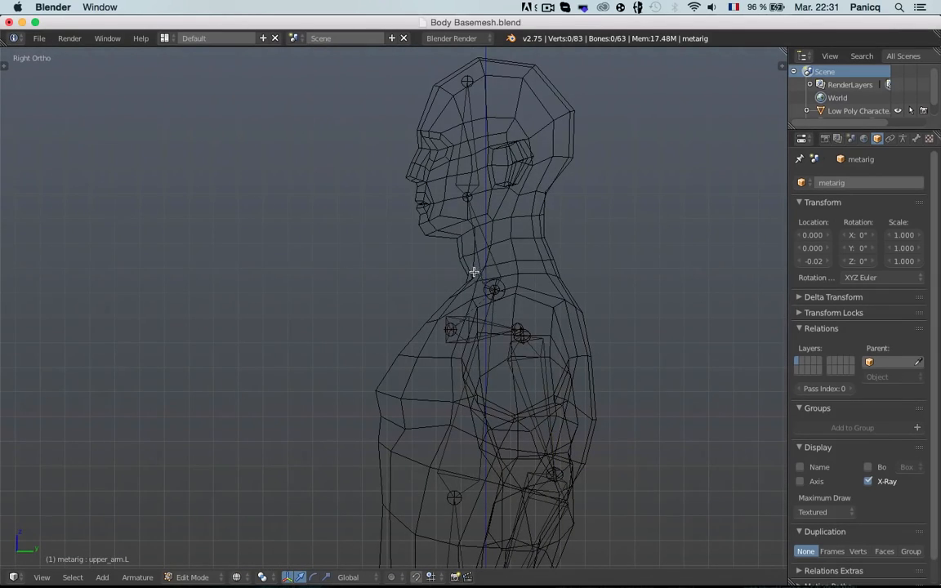
pyautogui.press('g')
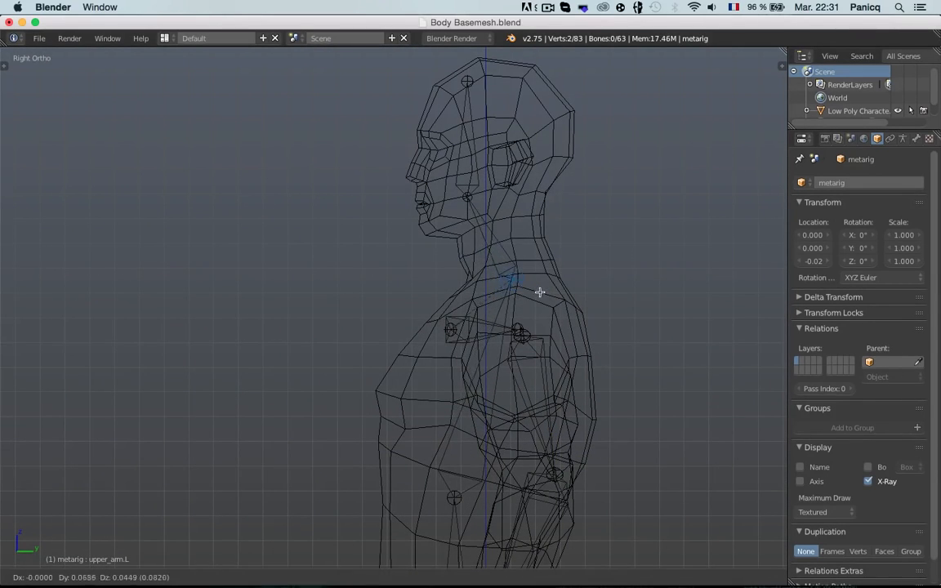
pyautogui.click(540, 292)
pyautogui.press('a')
# Move the joint between the neck and head bones about 0.095 back and 0.09 down.
pyautogui.rightClick(467, 196)
pyautogui.press('g')
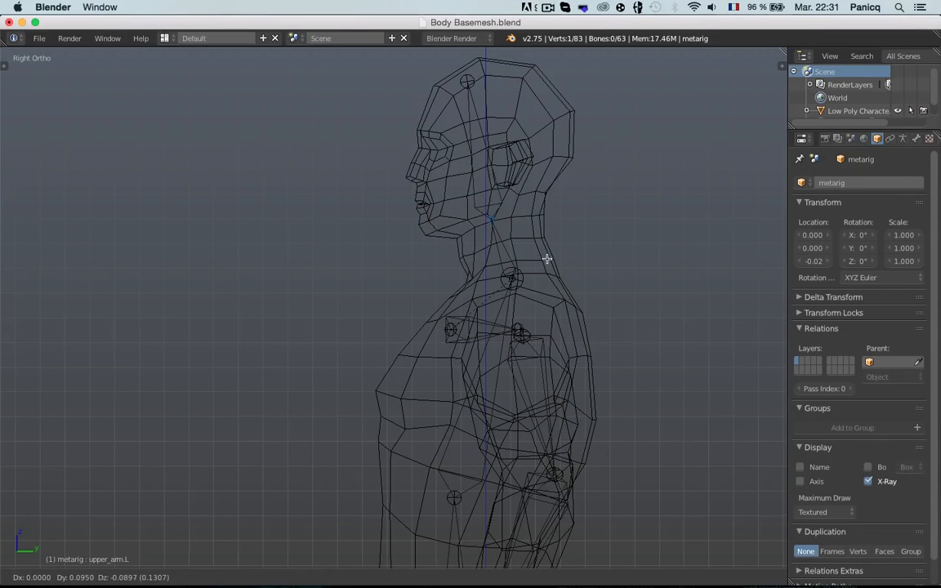
pyautogui.click(547, 259)
# Raise the head bone's tip to the top of the skull and check it in solid front view.
pyautogui.keyDown('shift'); pyautogui.moveTo(504, 137); pyautogui.dragTo(446, 238, button='middle'); pyautogui.keyUp('shift')
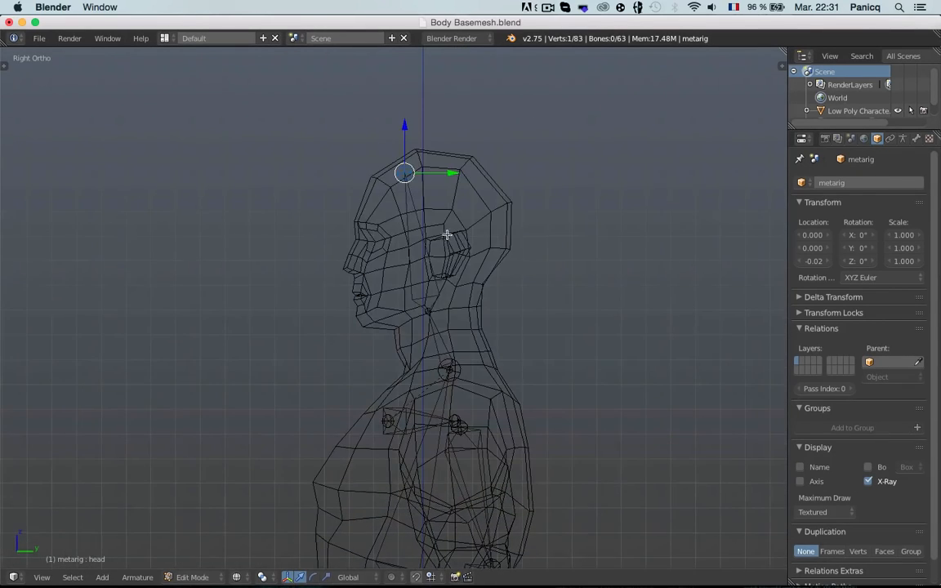
pyautogui.press('g')
pyautogui.click(450, 223)
pyautogui.press('KP_1')
pyautogui.press('z')
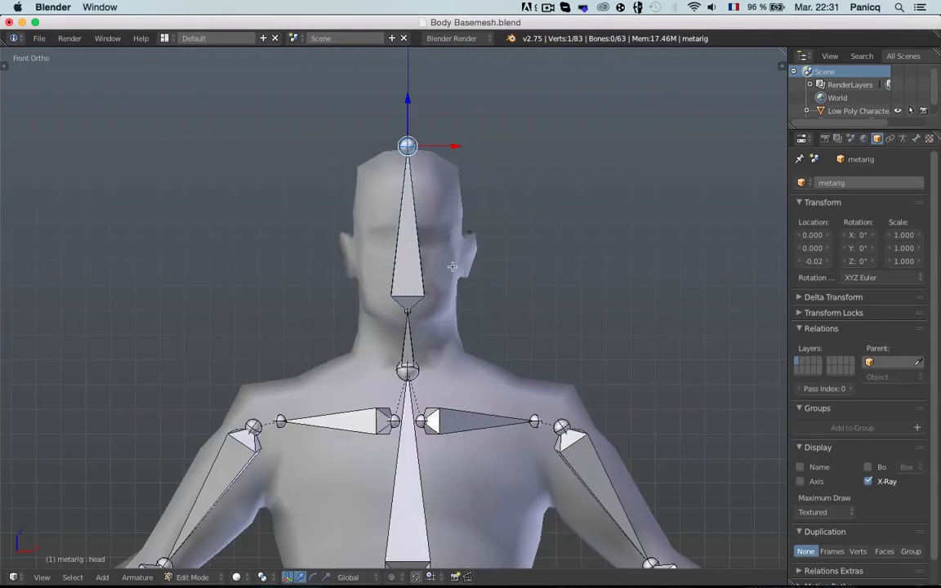
pyautogui.press('a')
# Examine close up how the left hand's finger and thumb bones sit in the mesh, selecting them as a group.
pyautogui.scroll(-3, 448, 367)
pyautogui.keyDown('shift'); pyautogui.moveTo(448, 482); pyautogui.dragTo(425, 319, button='middle'); pyautogui.keyUp('shift')
pyautogui.scroll(-1, 476, 384)
pyautogui.keyDown('shift'); pyautogui.moveTo(476, 384); pyautogui.dragTo(380, 194, button='middle'); pyautogui.keyUp('shift')
pyautogui.moveTo(603, 202); pyautogui.dragTo(538, 230, button='middle')
pyautogui.scroll(3, 539, 229)
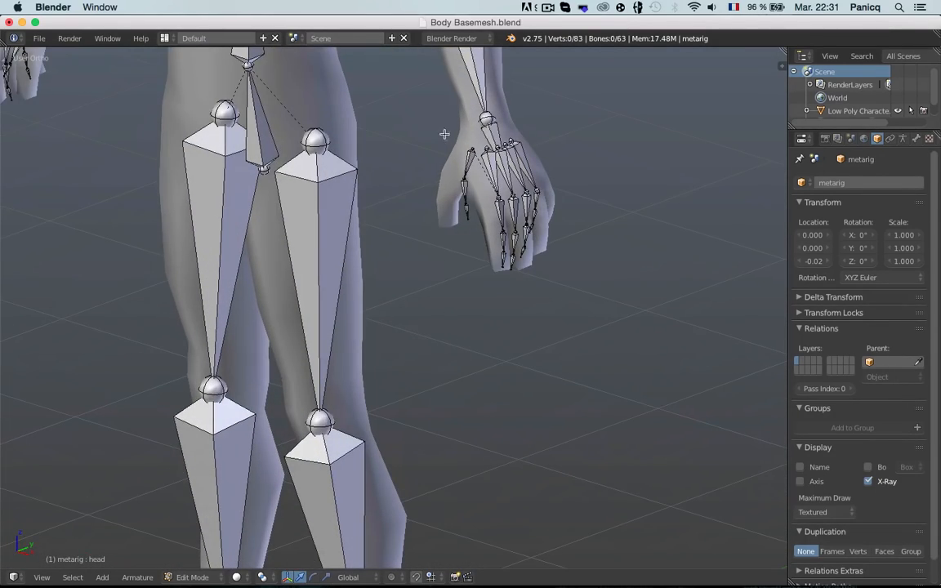
pyautogui.press('b')
pyautogui.moveTo(445, 134); pyautogui.dragTo(750, 428)
pyautogui.scroll(3, 572, 202)
pyautogui.keyDown('shift'); pyautogui.moveTo(557, 195); pyautogui.dragTo(460, 404, button='middle'); pyautogui.keyUp('shift')
pyautogui.scroll(3, 459, 341)
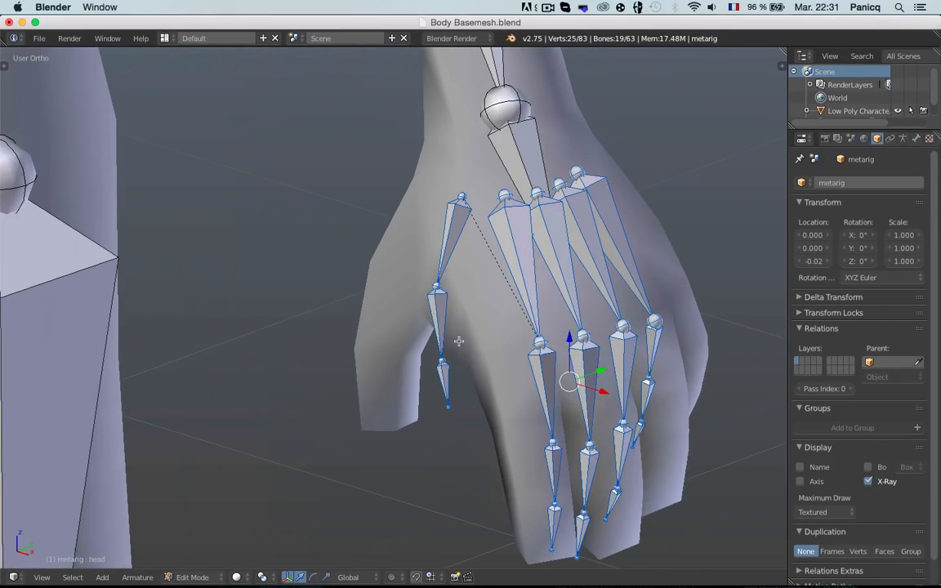
# Deselect the finger bones and enable snapping with Volume as the snap element.
pyautogui.press('a')
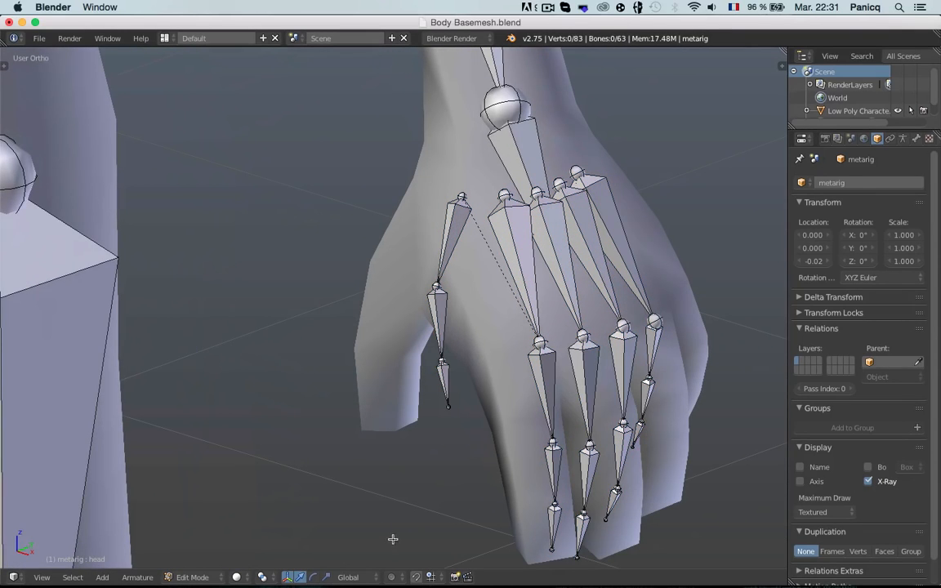
pyautogui.click(430, 578)
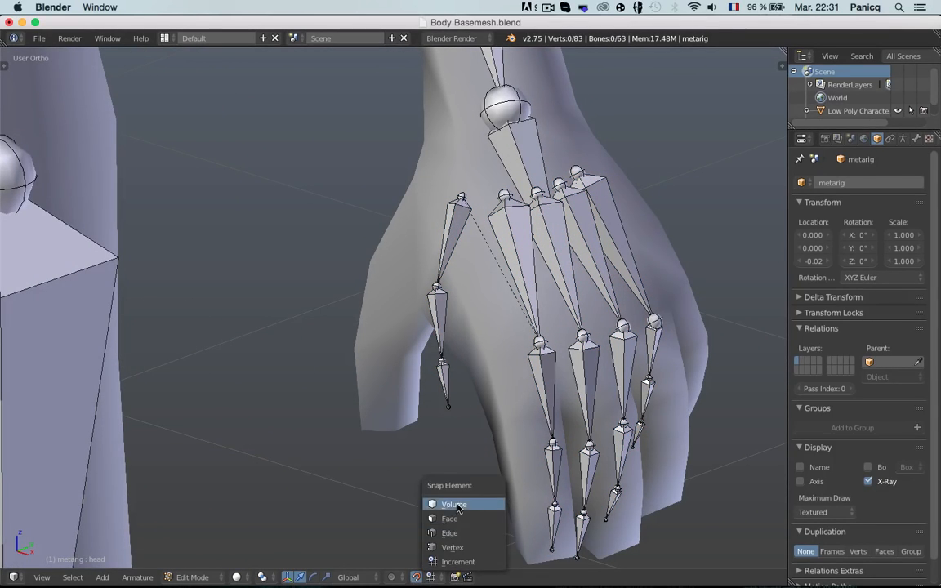
pyautogui.click(456, 505)
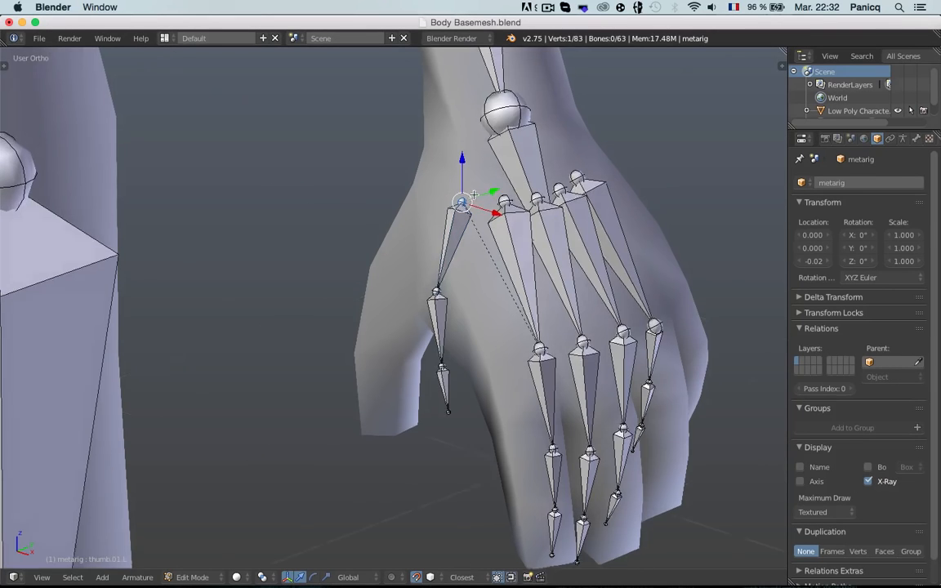
# Adjust the left thumb's base joint and move the joint between its first and second bones into the middle of the thumb mesh.
pyautogui.keyDown('shift'); pyautogui.moveTo(424, 174); pyautogui.dragTo(500, 197, button='middle'); pyautogui.keyUp('shift')
pyautogui.click(525, 190)
pyautogui.press('z')
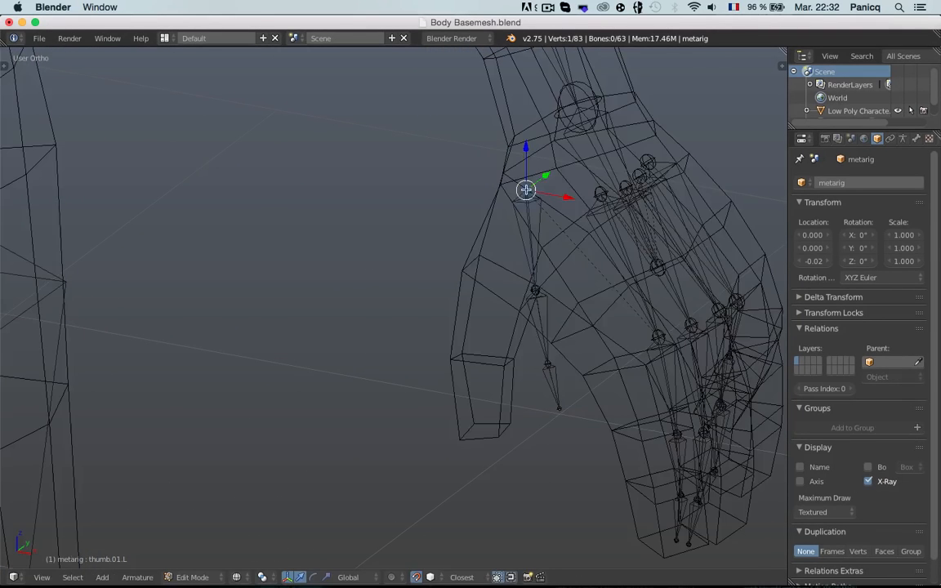
pyautogui.moveTo(525, 189); pyautogui.dragTo(527, 179, button='right')
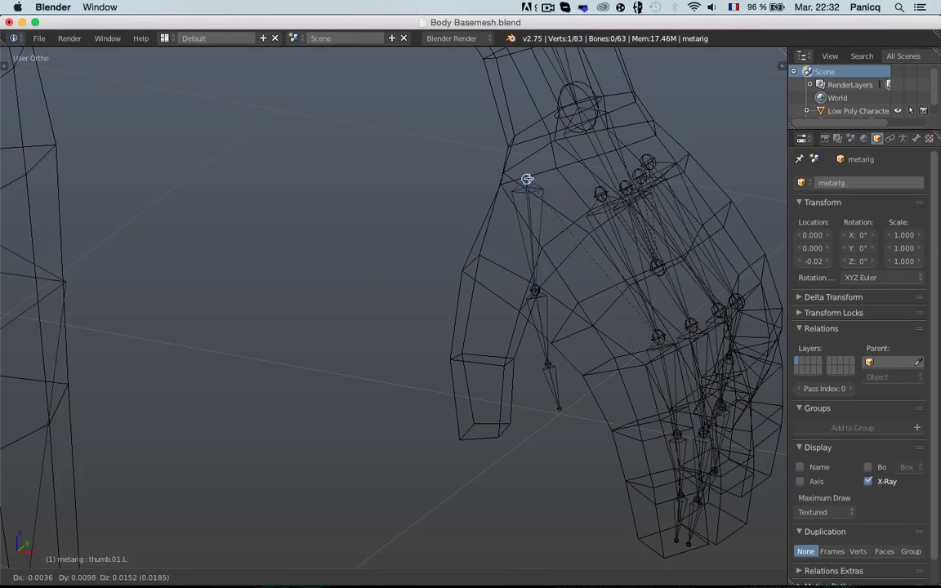
pyautogui.press('z')
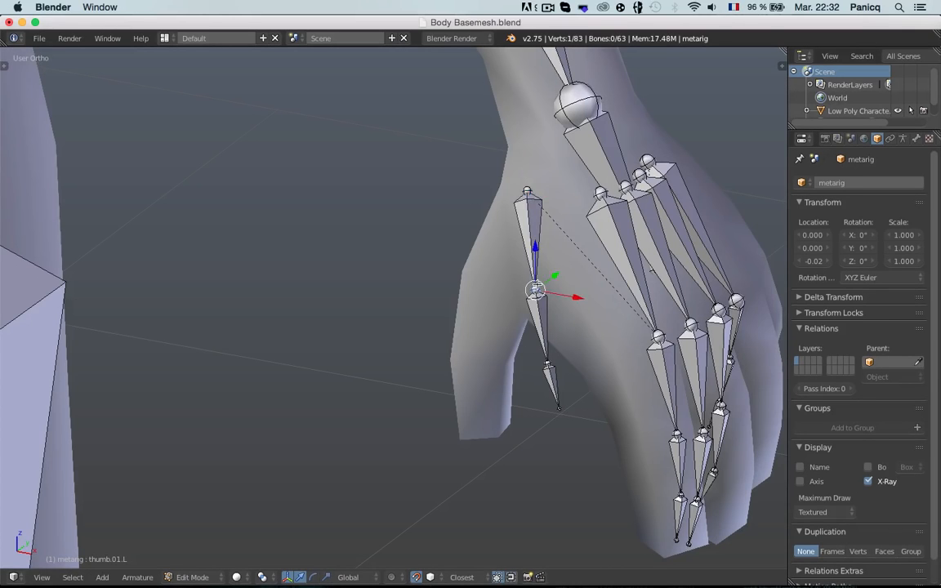
pyautogui.press('g')
pyautogui.click(489, 268)
pyautogui.press('z')
pyautogui.press('g')
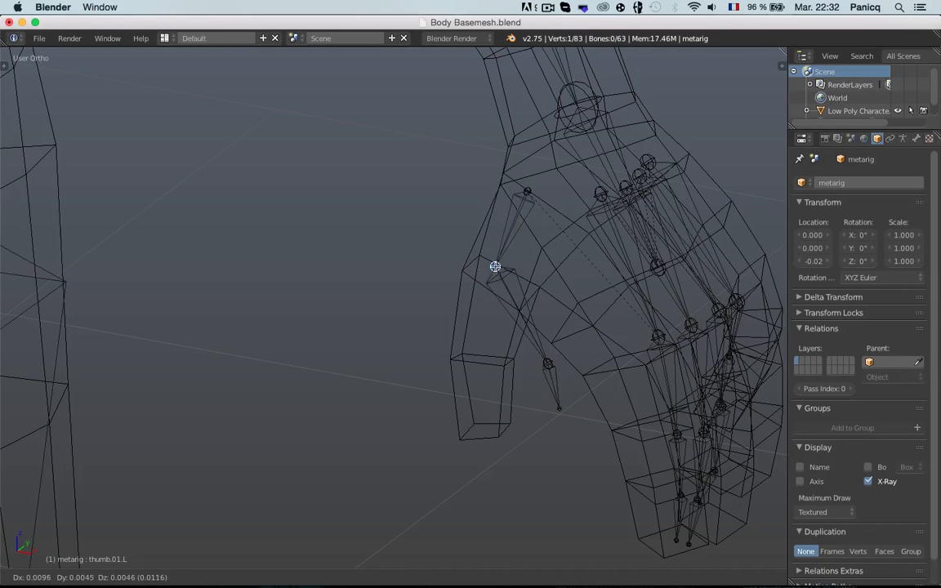
pyautogui.click(495, 267)
pyautogui.press('z')
# Move the joint between the left thumb's second and third bones into the middle of the thumb mesh.
pyautogui.press('z')
pyautogui.rightClick(548, 364)
pyautogui.press('g')
pyautogui.click(479, 364)
pyautogui.press('z')
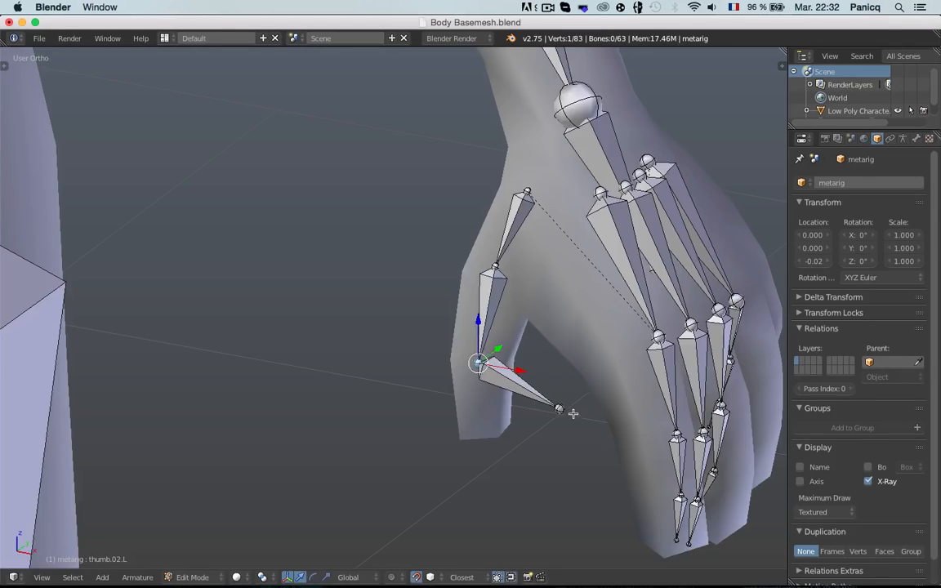
# Move the tip of the left thumb's last bone to the end of the thumb mesh.
pyautogui.rightClick(559, 408)
pyautogui.press('g')
pyautogui.click(478, 436)
pyautogui.scroll(-3, 521, 412)
pyautogui.moveTo(521, 412); pyautogui.dragTo(421, 379, button='middle')
pyautogui.scroll(3, 422, 380)
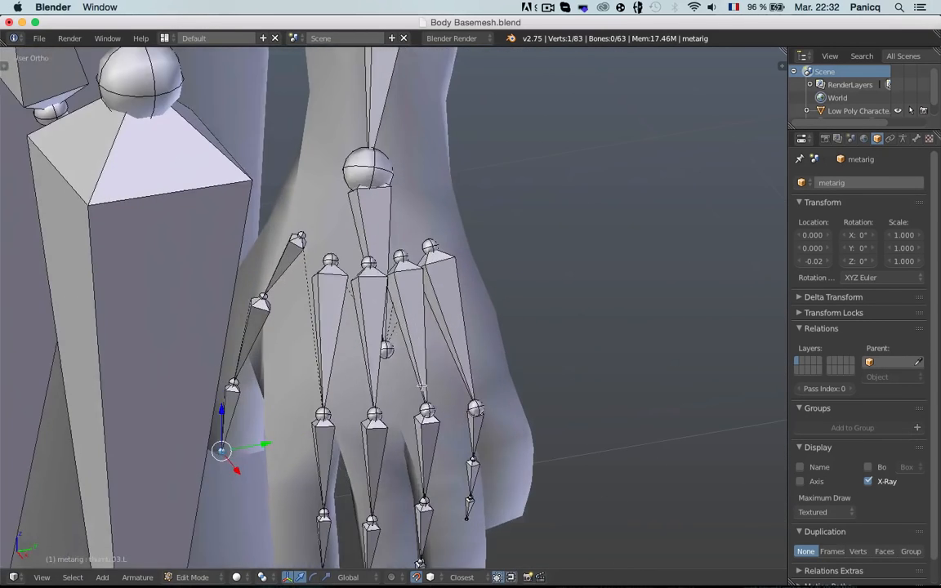
pyautogui.moveTo(376, 357); pyautogui.dragTo(400, 366, button='middle')
# Try to move the left hand bone together with the heads of the four palm bones.
pyautogui.press('a')
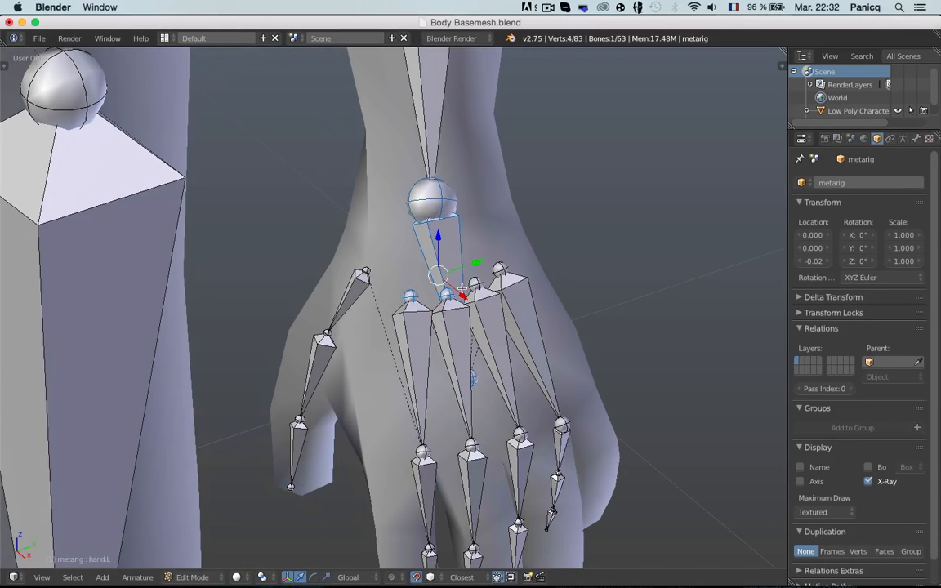
pyautogui.press('z')
pyautogui.keyDown('shift'); pyautogui.rightClick(472, 289); pyautogui.keyUp('shift')
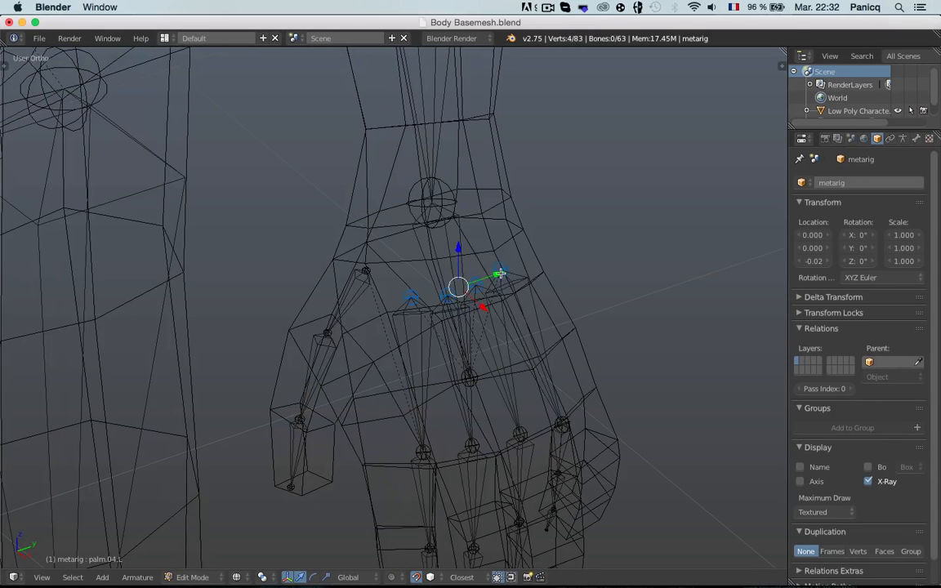
pyautogui.keyDown('shift'); pyautogui.rightClick(444, 250); pyautogui.keyUp('shift')
pyautogui.press('g')
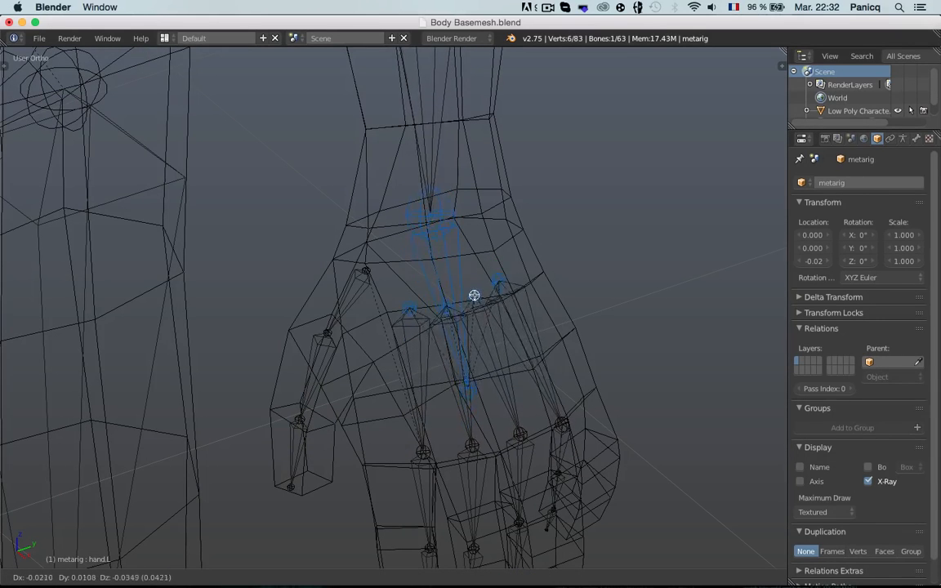
pyautogui.click(479, 284)
pyautogui.press('g')
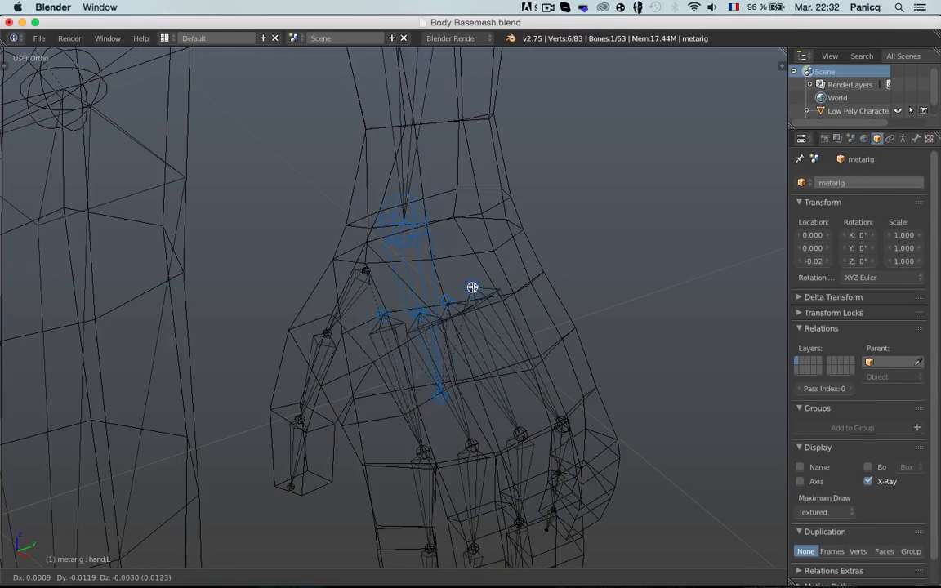
pyautogui.click(499, 269)
pyautogui.press('z')
pyautogui.scroll(-3, 495, 286)
pyautogui.moveTo(492, 309); pyautogui.dragTo(479, 286, button='middle')
pyautogui.scroll(2, 477, 287)
pyautogui.press('a')
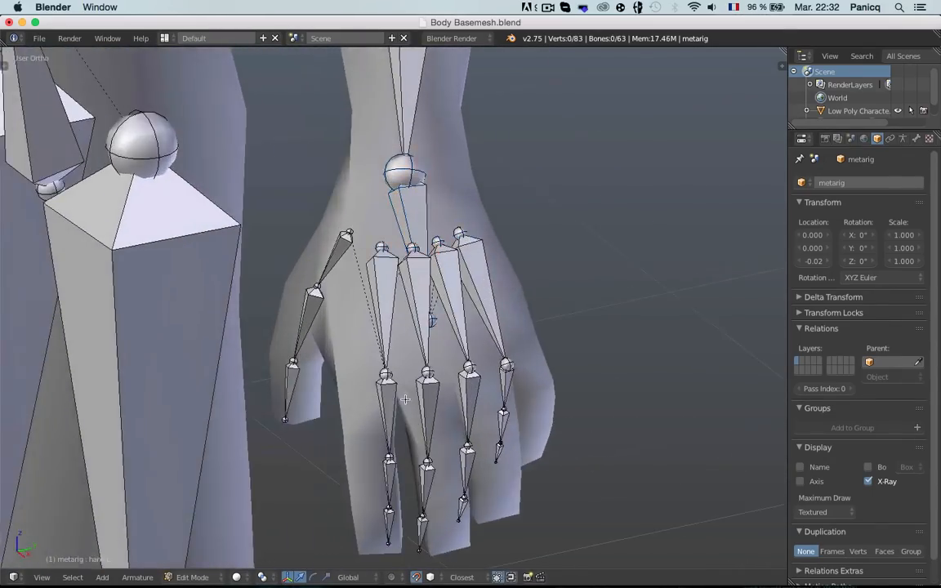
# Move the joint between the first palm bone and the index finger to the middle of the finger's base.
pyautogui.keyDown('shift'); pyautogui.moveTo(380, 302); pyautogui.dragTo(412, 125, button='middle'); pyautogui.keyUp('shift')
pyautogui.scroll(3, 412, 124)
pyautogui.press('g')
pyautogui.click(422, 134)
pyautogui.press('z')
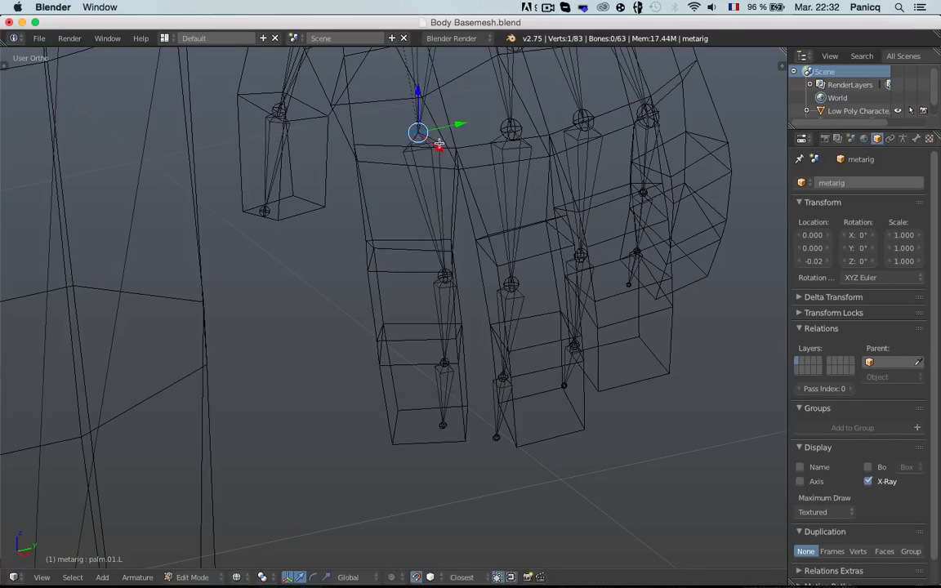
pyautogui.press('g')
pyautogui.click(408, 130)
# Refine the index finger's base joint from a slightly rotated wireframe view.
pyautogui.scroll(-2, 409, 130)
pyautogui.moveTo(488, 168); pyautogui.dragTo(475, 172, button='middle')
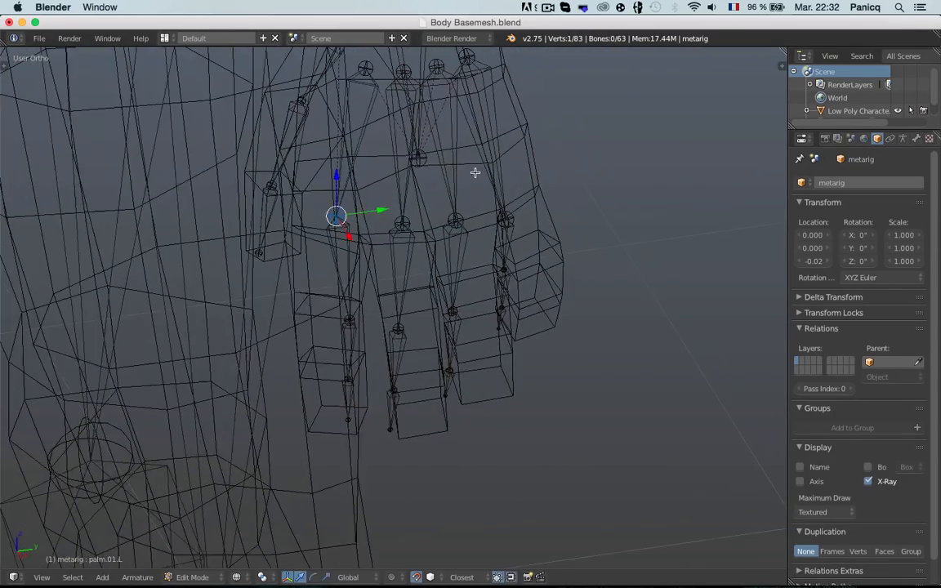
pyautogui.moveTo(332, 210); pyautogui.dragTo(346, 209, button='middle')
pyautogui.press('g')
pyautogui.click(355, 205)
pyautogui.press('a')
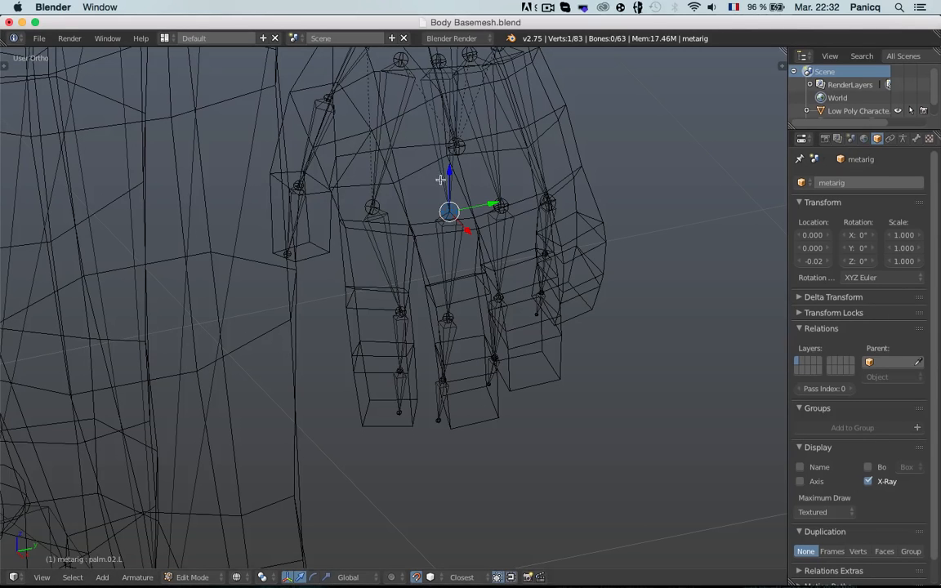
# Raise the base joints of the middle and ring fingers to the knuckle line of the hand mesh.
pyautogui.press('g')
pyautogui.click(438, 196)
pyautogui.rightClick(501, 205)
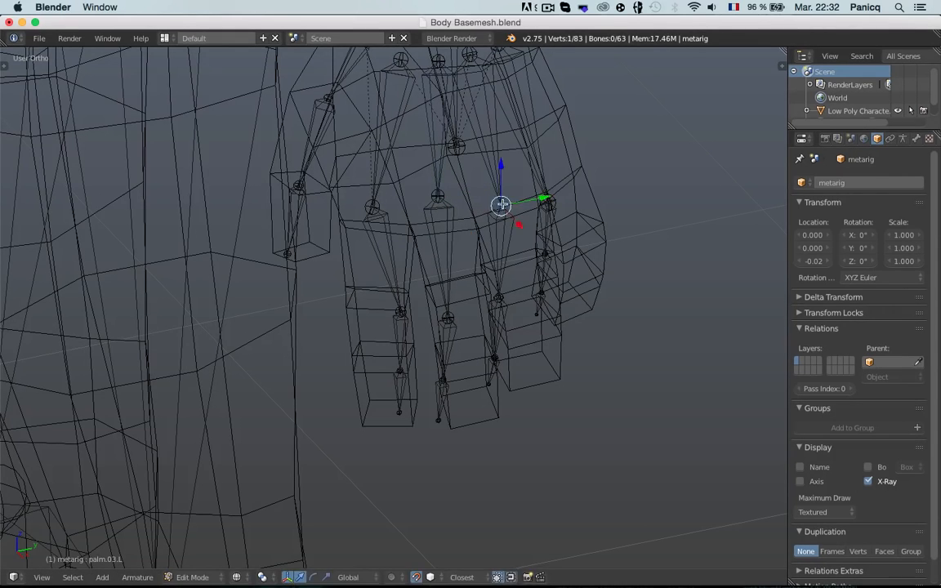
pyautogui.press('g')
pyautogui.click(499, 185)
# Raise the little finger's base joint about 0.047 to the knuckle line, viewing the hand from the other side.
pyautogui.moveTo(531, 185); pyautogui.dragTo(446, 201, button='middle')
pyautogui.rightClick(305, 242)
pyautogui.press('g')
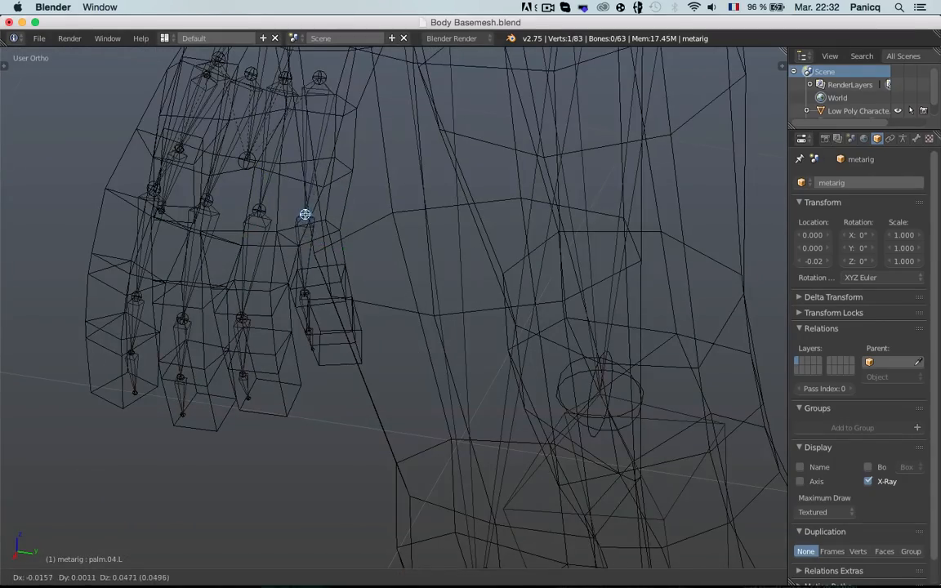
pyautogui.click(305, 214)
# Move the joint between the index finger's first and second bones to the finger mesh's first bend loops.
pyautogui.scroll(-2, 408, 260)
pyautogui.moveTo(426, 267); pyautogui.dragTo(498, 245, button='middle')
pyautogui.press('z')
pyautogui.scroll(3, 472, 155)
pyautogui.press('z')
pyautogui.rightClick(485, 239)
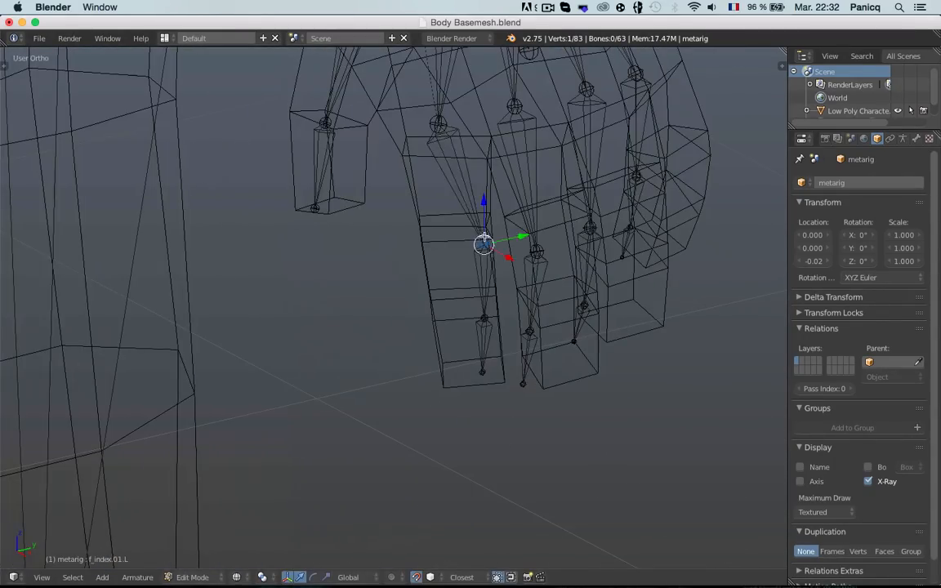
pyautogui.press('g')
pyautogui.click(454, 217)
# Centre the index finger's last joint at its second bend and place the bone tip at the end of the finger.
pyautogui.press('a')
pyautogui.press('g')
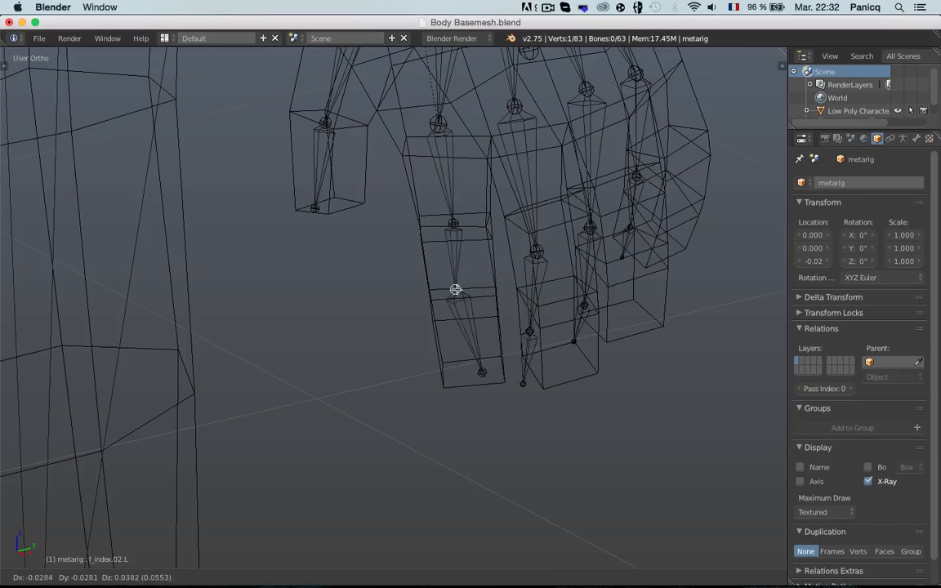
pyautogui.click(463, 300)
pyautogui.press('g')
pyautogui.click(472, 379)
pyautogui.press('a')
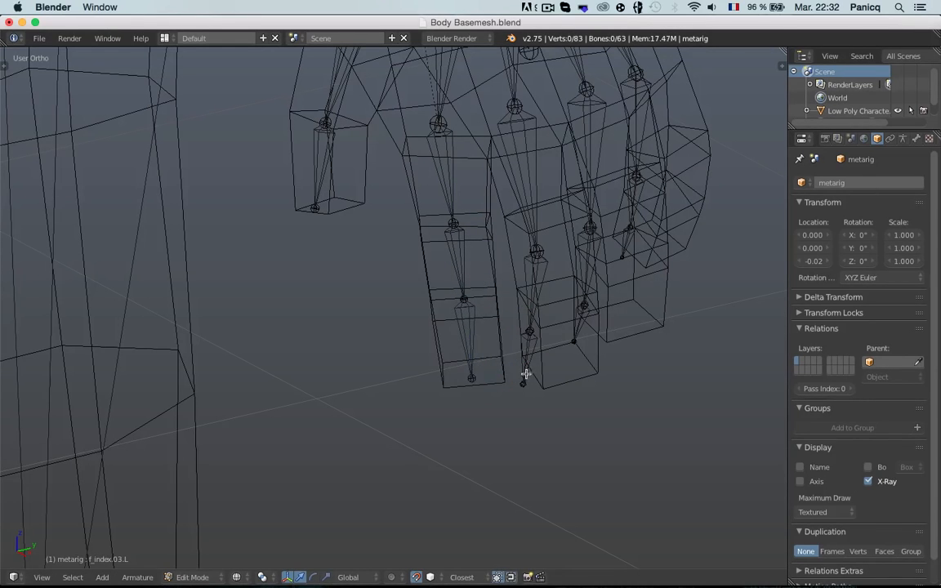
# Move the middle finger's bone tip to the fingertip and its last joint to the mesh's second bend.
pyautogui.keyDown('shift'); pyautogui.moveTo(537, 381); pyautogui.dragTo(390, 383, button='middle'); pyautogui.keyUp('shift')
pyautogui.press('g')
pyautogui.click(420, 374)
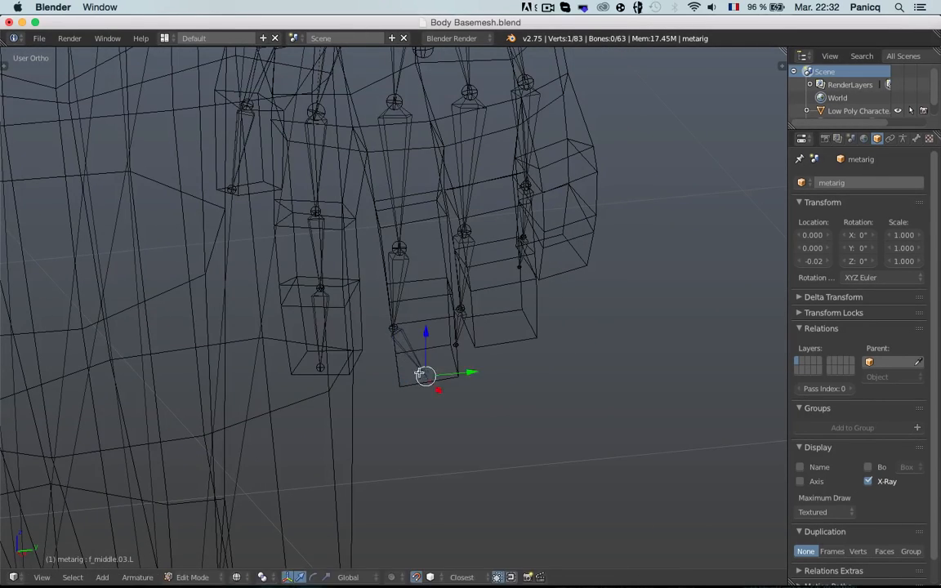
pyautogui.press('g')
pyautogui.click(415, 304)
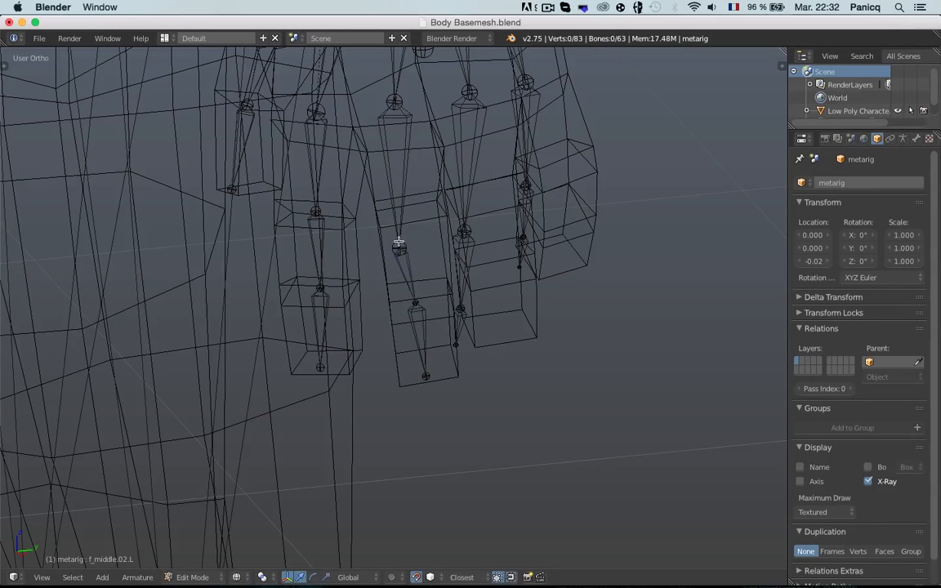
# Move the joint between the middle finger's first and second bones to the mesh's first bend and check it in solid view.
pyautogui.rightClick(401, 246)
pyautogui.press('g')
pyautogui.click(406, 207)
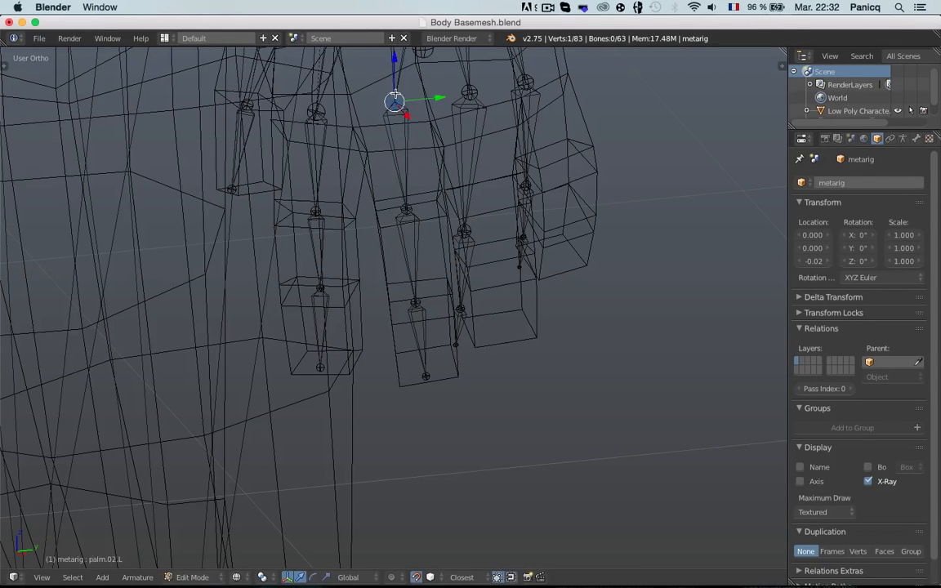
pyautogui.press('z')
pyautogui.scroll(-5, 563, 195)
pyautogui.scroll(3, 606, 193)
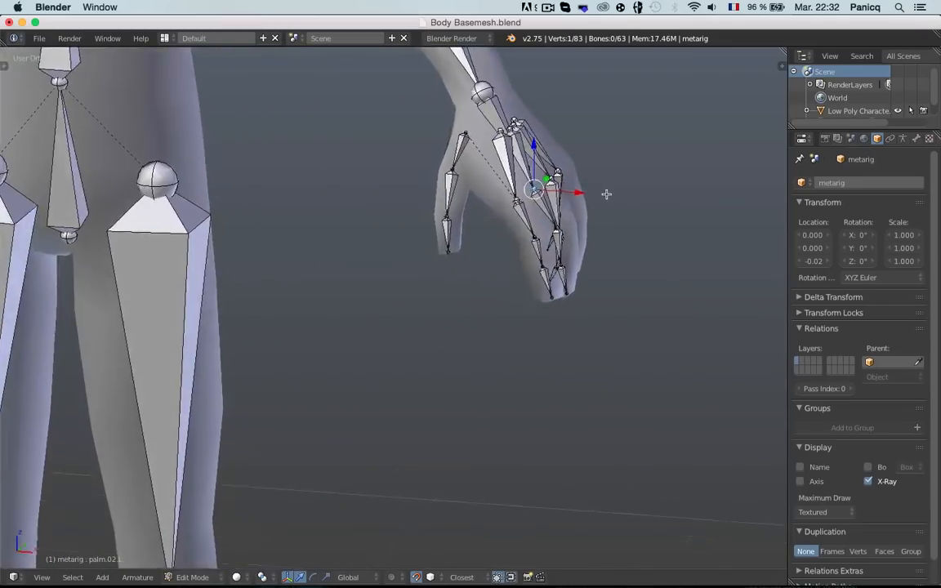
# Move the ring finger's bone tip to the fingertip and its last joint inside the finger mesh.
pyautogui.moveTo(606, 193)
pyautogui.mouseDown(button='middle')
pyautogui.moveTo(530, 150)
pyautogui.moveTo(422, 196)
pyautogui.moveTo(569, 226)
pyautogui.moveTo(571, 241)
pyautogui.moveTo(506, 206)
pyautogui.moveTo(492, 228)
pyautogui.mouseUp(button='middle')
pyautogui.scroll(3, 568, 225)
pyautogui.press('z')
pyautogui.scroll(1, 506, 206)
pyautogui.press('z')
pyautogui.press('z')
pyautogui.press('z')
pyautogui.moveTo(434, 366); pyautogui.dragTo(480, 361, button='right')
pyautogui.press('z')
pyautogui.moveTo(436, 333); pyautogui.dragTo(468, 295, button='right')
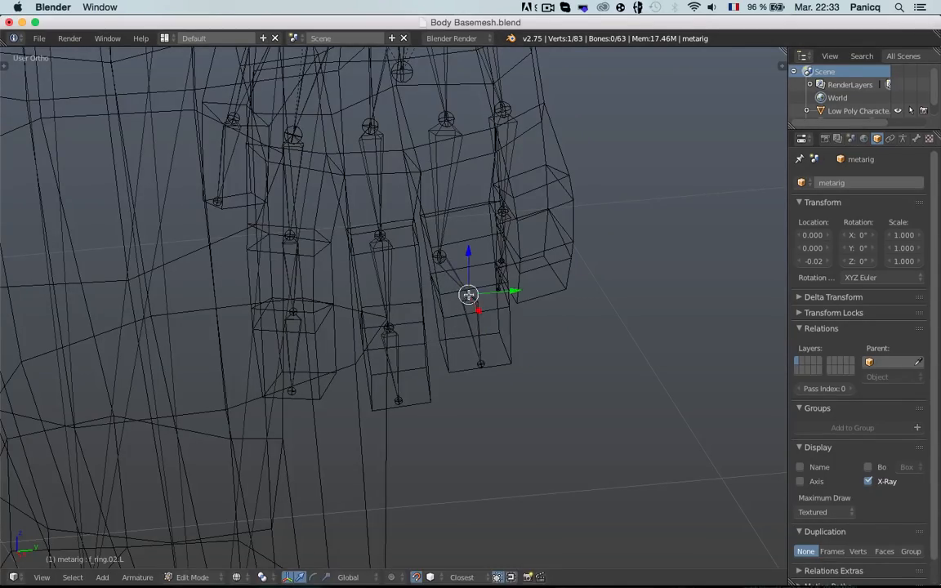
# Fine-tune the ring finger's last joint so it sits centred at the mesh's second bend.
pyautogui.moveTo(468, 295)
pyautogui.mouseDown(button='middle')
pyautogui.moveTo(518, 287)
pyautogui.moveTo(444, 248)
pyautogui.mouseUp(button='middle')
pyautogui.moveTo(431, 140)
pyautogui.keyDown('shift'); pyautogui.mouseDown(button='middle')
pyautogui.moveTo(468, 353)
pyautogui.moveTo(482, 353)
pyautogui.mouseUp(button='middle'); pyautogui.keyUp('shift')
pyautogui.scroll(1, 460, 267)
pyautogui.press('z')
pyautogui.press('z')
pyautogui.moveTo(460, 268)
pyautogui.mouseDown(button='middle')
pyautogui.moveTo(459, 288)
pyautogui.moveTo(496, 340)
pyautogui.mouseUp(button='middle')
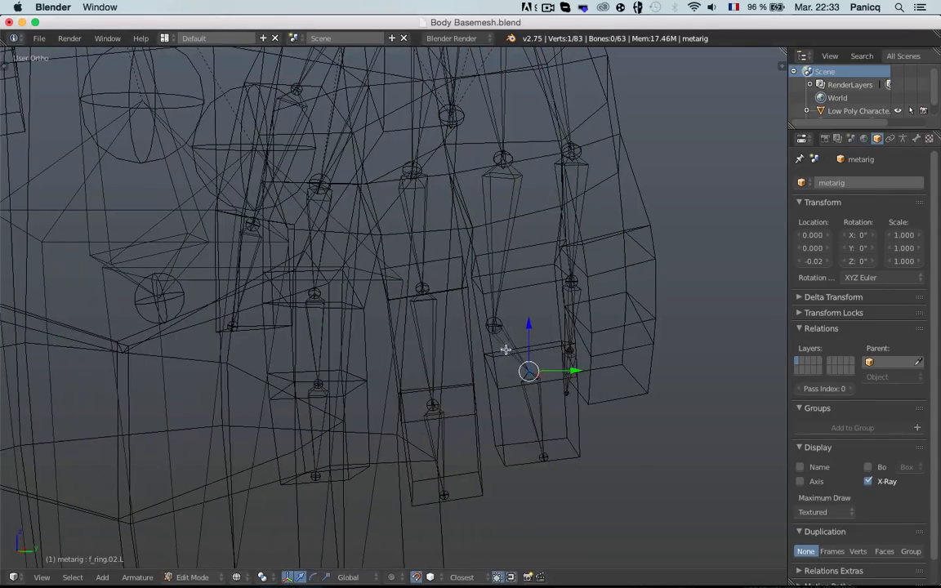
pyautogui.moveTo(528, 370)
pyautogui.mouseDown(button='right')
pyautogui.moveTo(529, 379)
pyautogui.moveTo(531, 368)
pyautogui.mouseUp(button='right')
# Move the joint between the ring finger's first and second bones to the mesh's first bend.
pyautogui.rightClick(492, 326)
pyautogui.moveTo(492, 326); pyautogui.dragTo(524, 272, button='right')
pyautogui.scroll(-2, 526, 271)
pyautogui.moveTo(526, 271); pyautogui.dragTo(539, 279, button='middle')
pyautogui.press('a')
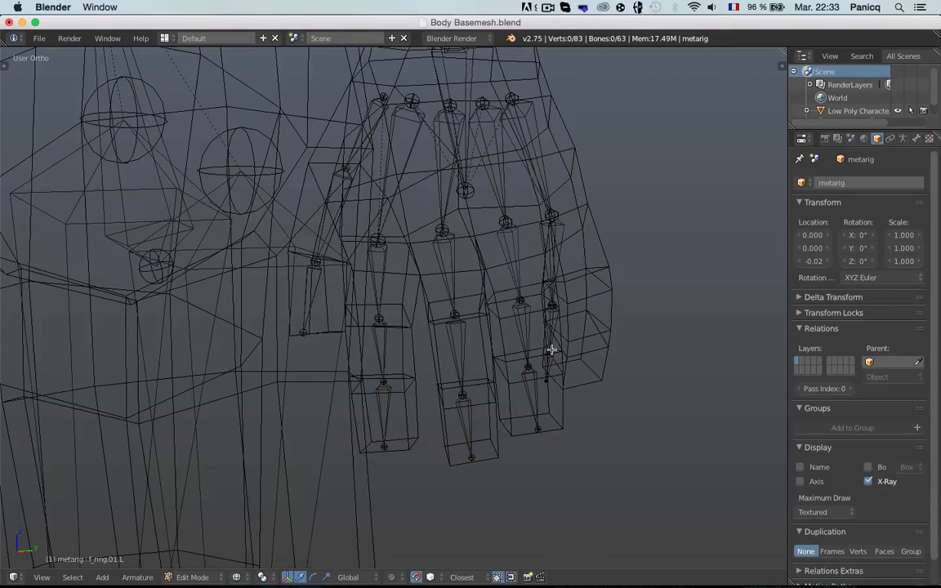
# Move the little finger's last bone into the final finger segment and place its tip at the end of the mesh.
pyautogui.press('g')
pyautogui.click(579, 376)
pyautogui.moveTo(580, 376); pyautogui.dragTo(539, 338, button='middle')
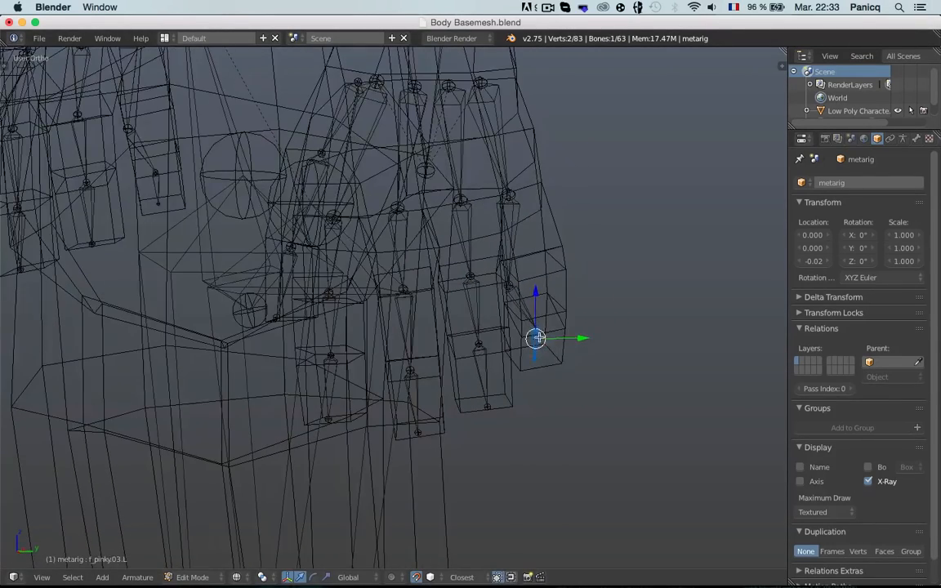
pyautogui.press('a')
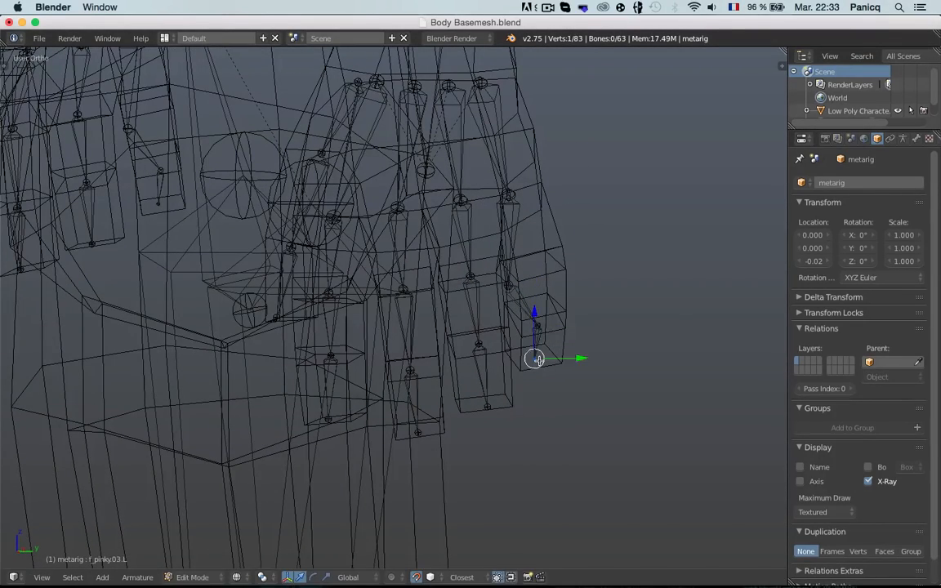
pyautogui.press('g')
pyautogui.click(539, 360)
# Move the little finger's first joint to the mesh's first bend and shift its base joint to the centre of the knuckle.
pyautogui.press('g')
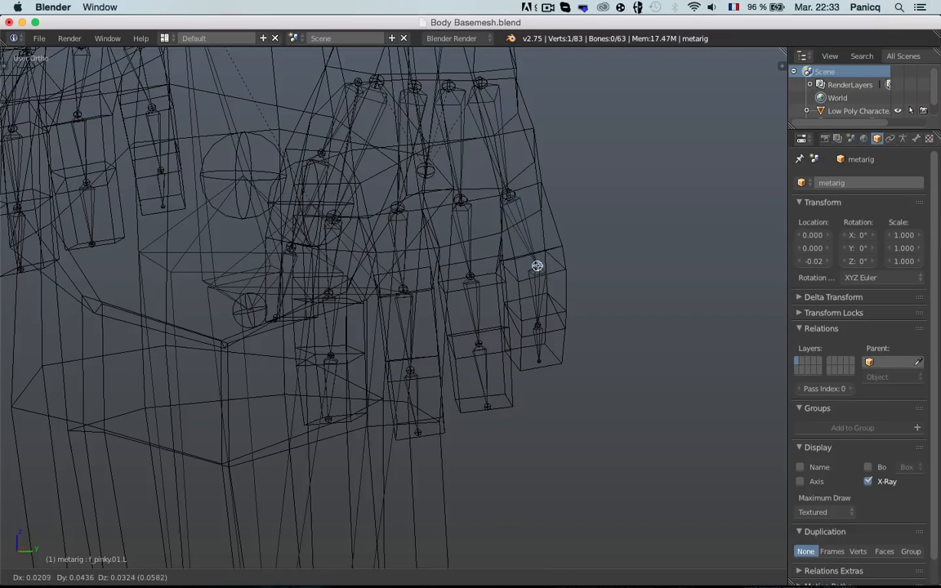
pyautogui.click(537, 263)
pyautogui.press('a')
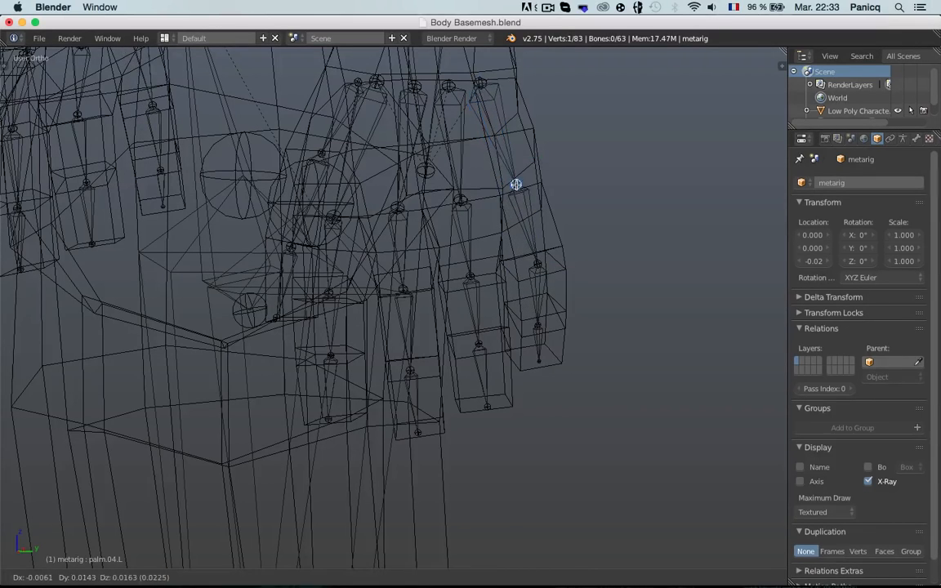
# Try to reposition the little finger's palm bone head and the tip of the left hand bone.
pyautogui.rightClick(480, 83)
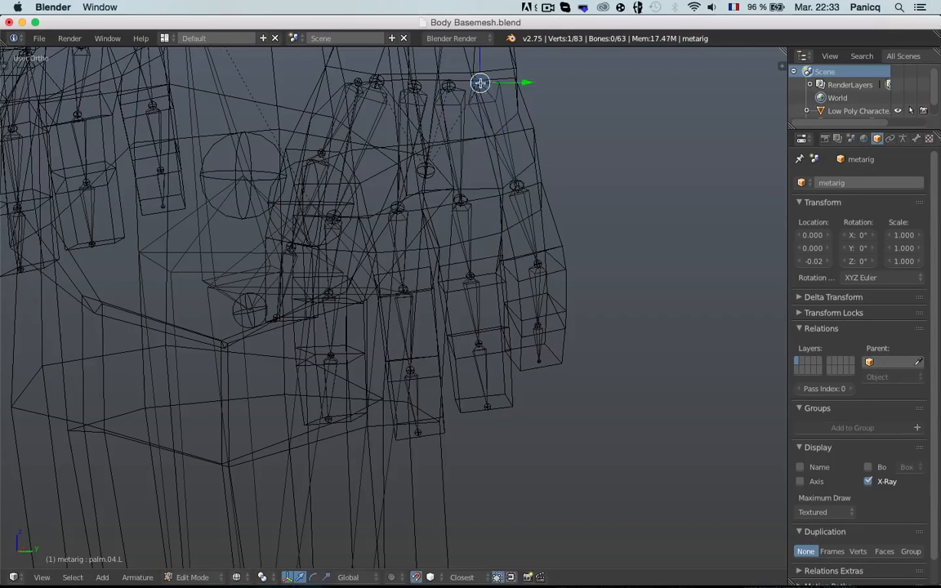
pyautogui.press('g')
pyautogui.rightClick(427, 173)
pyautogui.press('g')
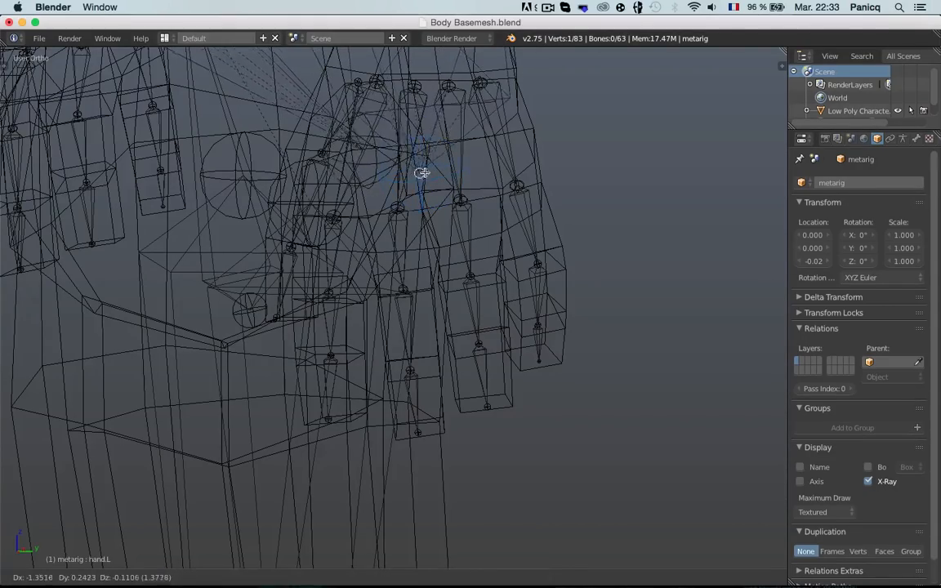
pyautogui.rightClick(363, 171)
pyautogui.press('z')
pyautogui.scroll(-2, 341, 170)
pyautogui.press('z')
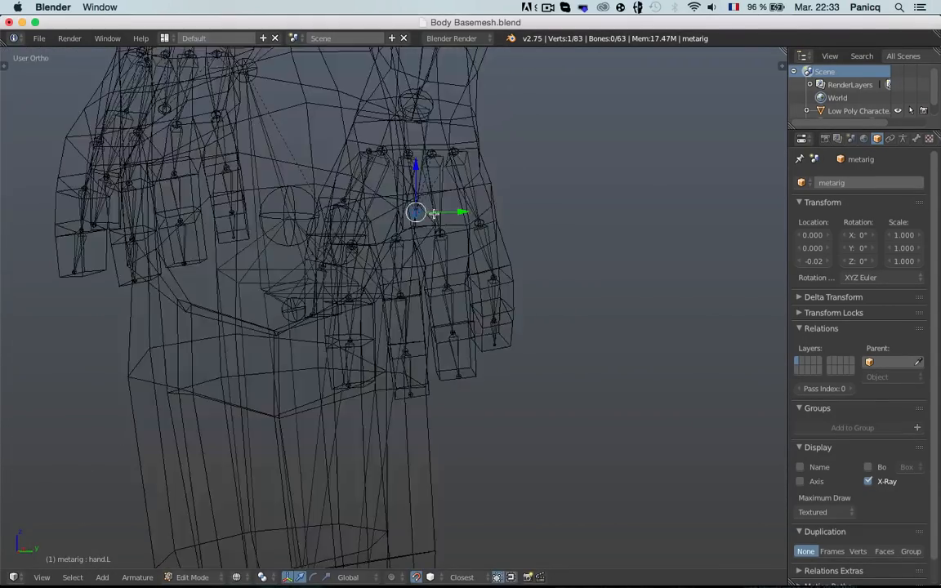
pyautogui.scroll(4, 490, 220)
pyautogui.press('g')
pyautogui.rightClick(597, 189)
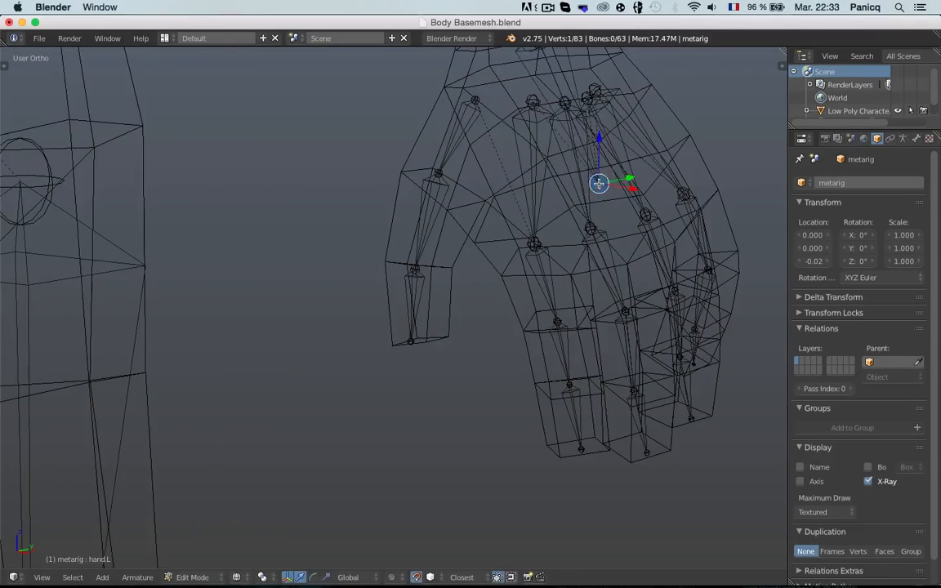
# Move the left wrist joint in front view to centre it in the mesh's wrist, and restore solid shading.
pyautogui.scroll(-5, 601, 184)
pyautogui.press('z')
pyautogui.press('z')
pyautogui.press('KP_1')
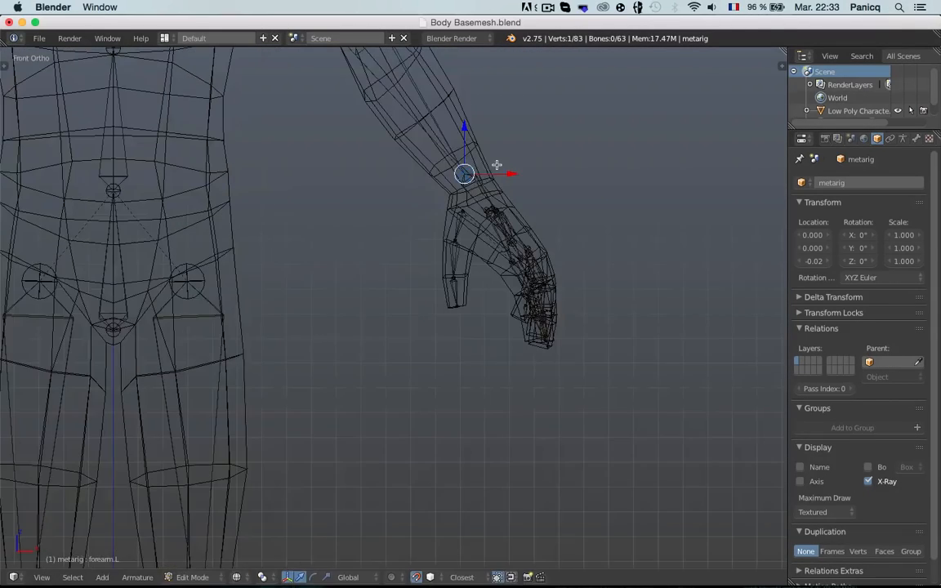
pyautogui.press('g')
pyautogui.click(495, 175)
pyautogui.press('z')
pyautogui.scroll(-5, 492, 184)
pyautogui.press('Tab')
pyautogui.press('Tab')
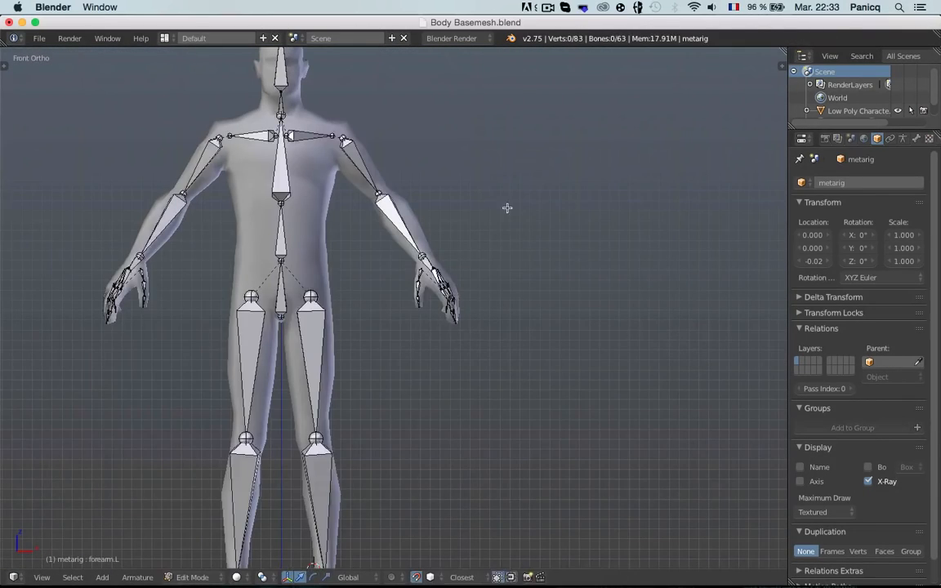
# Isolate the left hand by selecting its palm, thumb and finger bones and hiding every other bone.
pyautogui.press('a')
pyautogui.press('a')
pyautogui.moveTo(334, 275); pyautogui.dragTo(233, 274, button='middle')
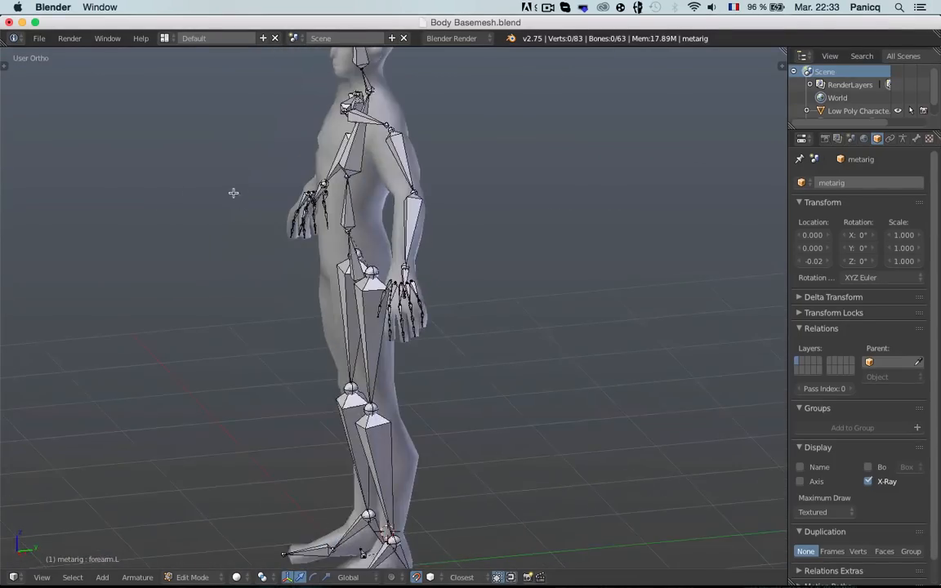
pyautogui.scroll(7, 492, 313)
pyautogui.moveTo(492, 313); pyautogui.dragTo(466, 305, button='middle')
pyautogui.scroll(-5, 467, 305)
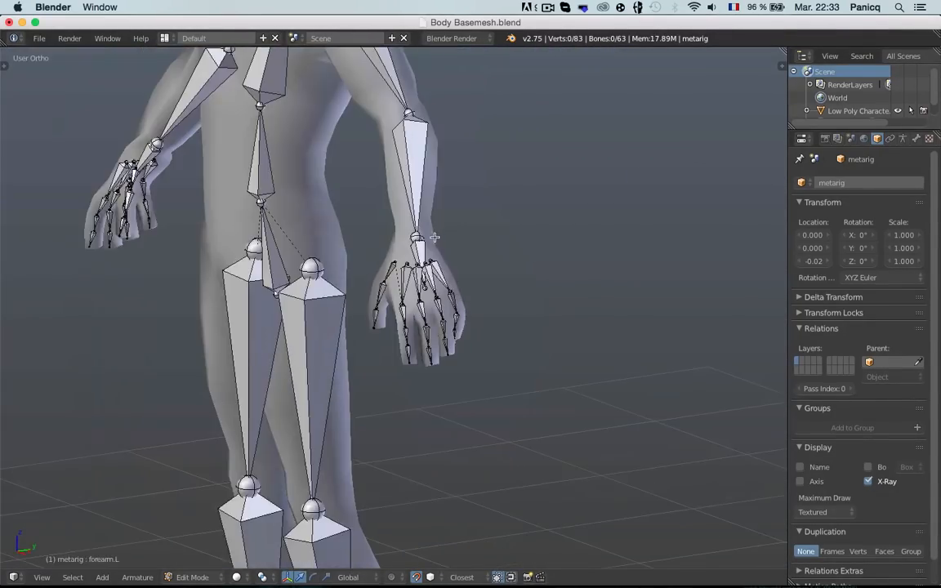
pyautogui.hotkey('shift', 'b')
pyautogui.moveTo(359, 216); pyautogui.dragTo(540, 413)
pyautogui.scroll(-6, 327, 260)
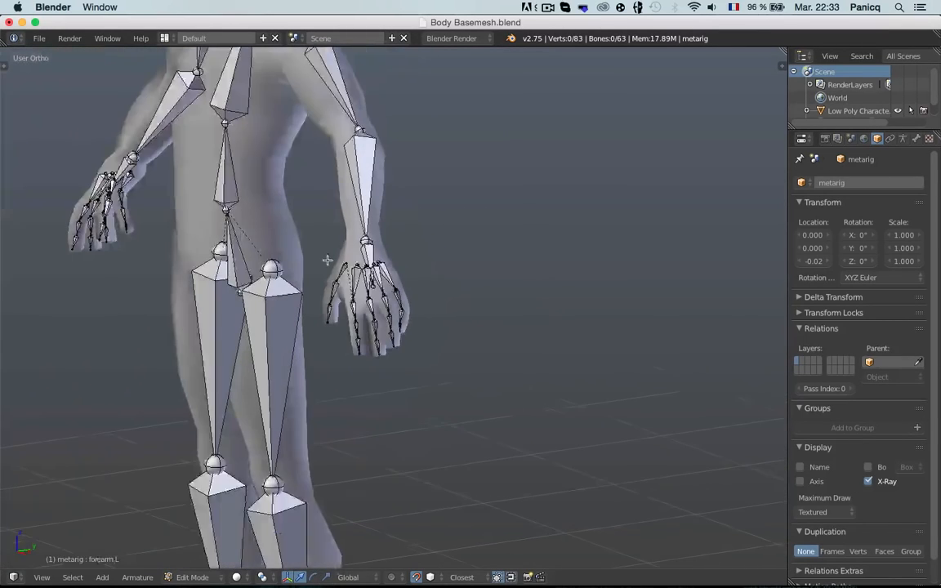
pyautogui.moveTo(306, 208); pyautogui.dragTo(426, 361)
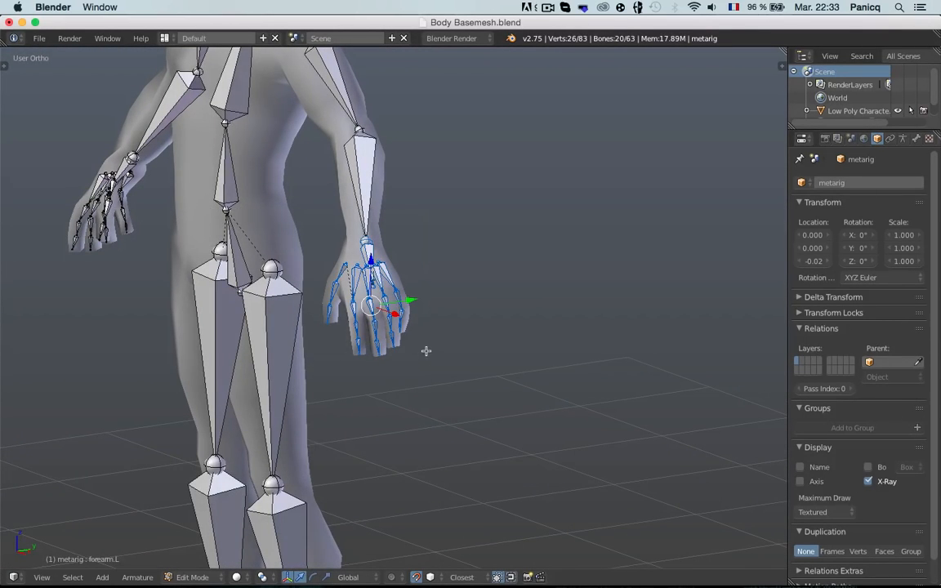
pyautogui.hotkey('shift', 'h')
# Turn off snapping and set the snap element to Increment.
pyautogui.press('KP_Decimal')
pyautogui.moveTo(344, 297); pyautogui.dragTo(452, 299, button='middle')
pyautogui.scroll(5, 376, 294)
pyautogui.keyDown('shift'); pyautogui.moveTo(304, 293); pyautogui.dragTo(592, 292, button='middle'); pyautogui.keyUp('shift')
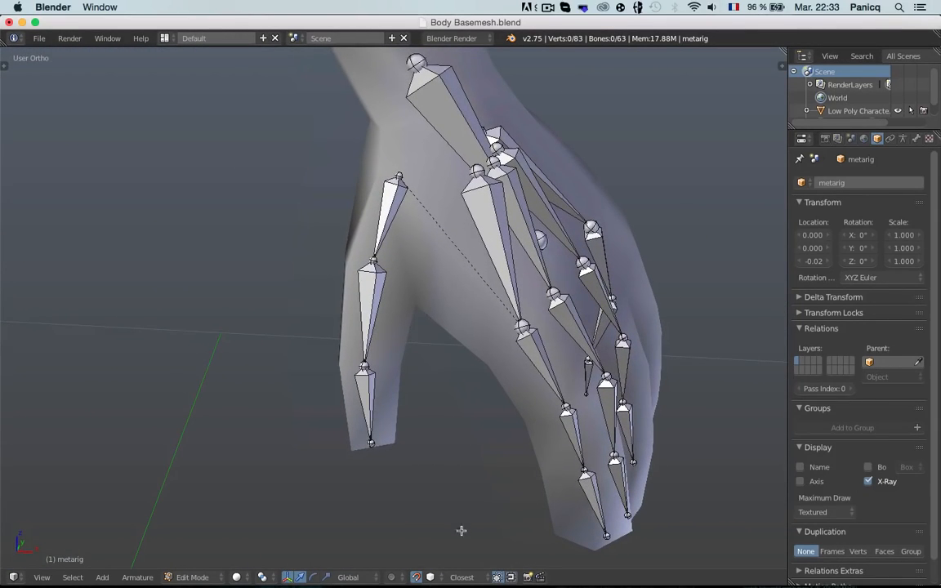
pyautogui.click(430, 578)
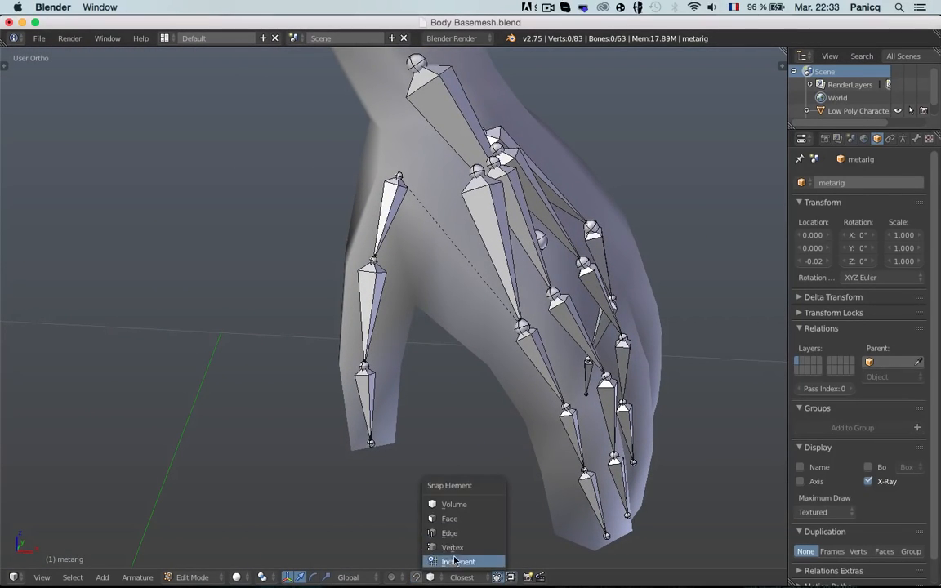
pyautogui.click(441, 562)
# Examine the character mesh's topology around the thumb and fingers in Edit Mode.
pyautogui.rightClick(377, 225)
pyautogui.moveTo(377, 224); pyautogui.dragTo(203, 355, button='middle')
pyautogui.press('Tab')
pyautogui.rightClick(446, 335)
pyautogui.press('Tab')
pyautogui.press('Tab')
pyautogui.scroll(2, 309, 320)
pyautogui.press('Tab')
pyautogui.press('a')
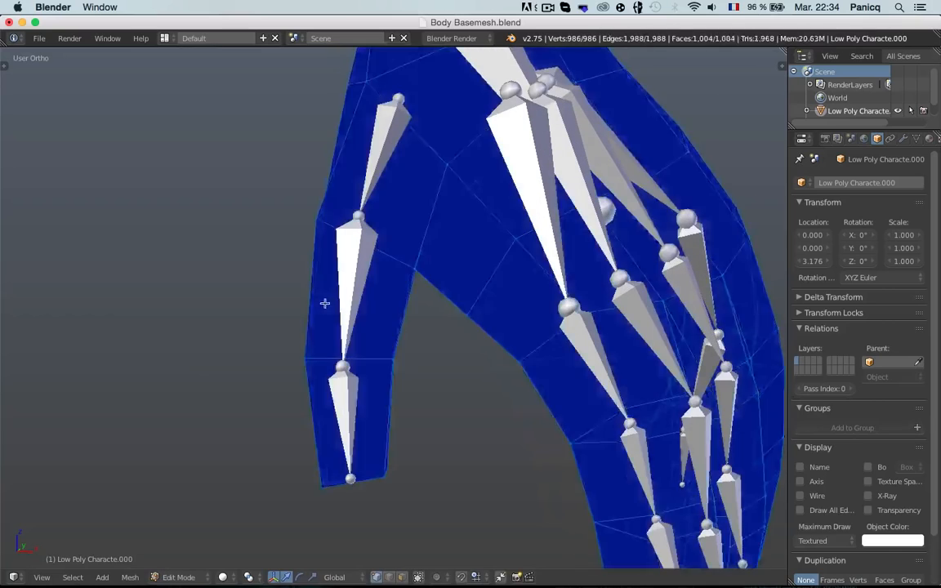
# Return to editing the metarig and adjust the roll of the left thumb's last two bones.
pyautogui.press('Tab')
pyautogui.rightClick(348, 289)
pyautogui.press('Tab')
pyautogui.moveTo(349, 285); pyautogui.dragTo(348, 292, button='middle')
pyautogui.rightClick(349, 291)
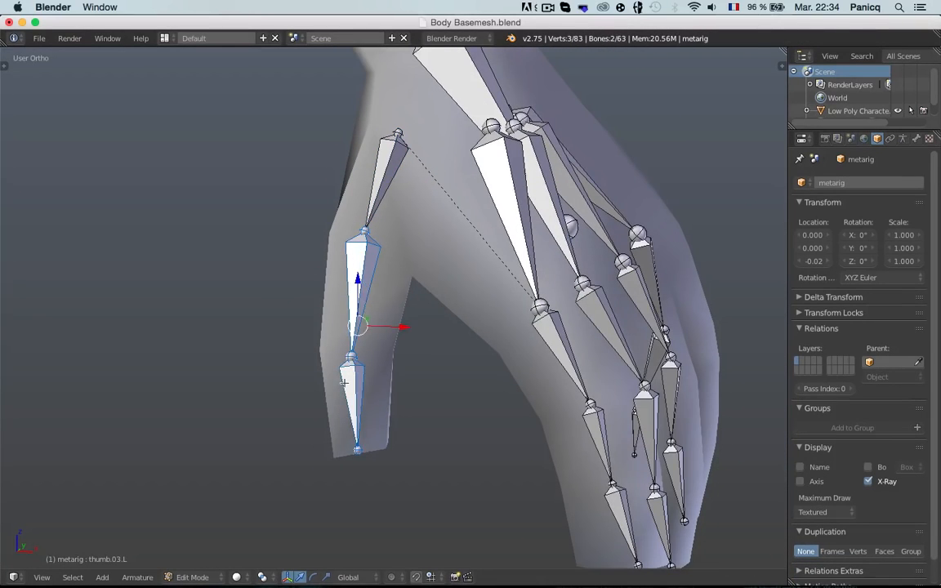
pyautogui.press('a')
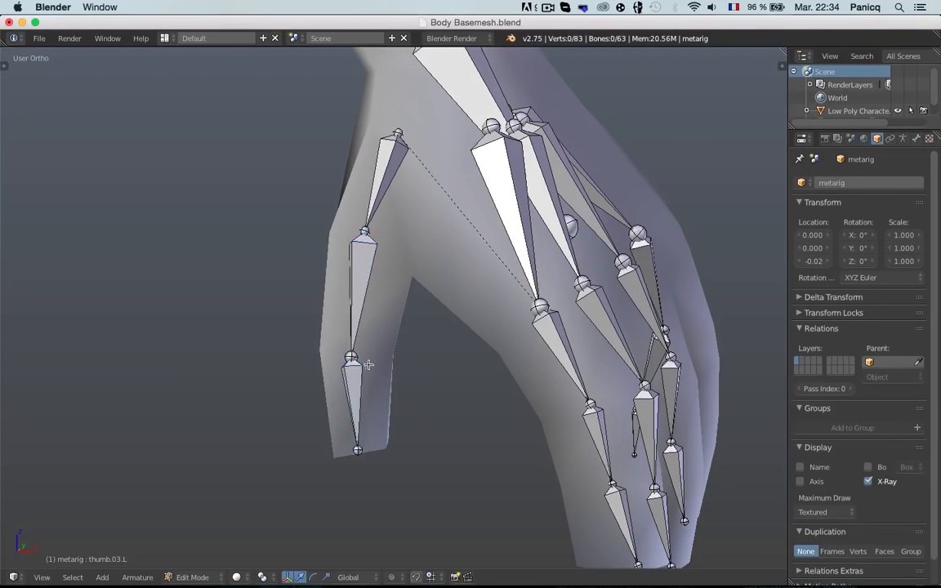
pyautogui.moveTo(352, 357); pyautogui.dragTo(357, 354)
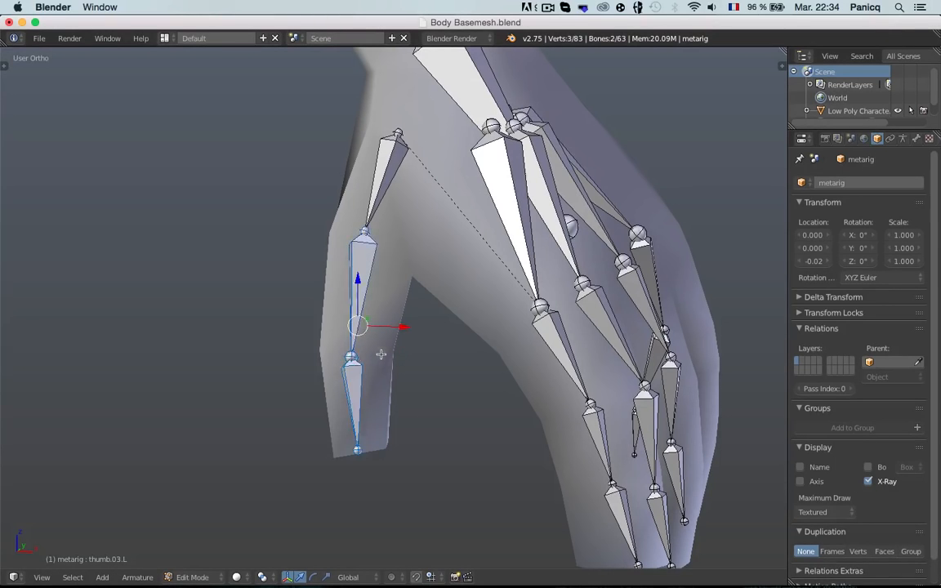
pyautogui.moveTo(381, 354); pyautogui.dragTo(494, 417, button='middle')
pyautogui.scroll(-3, 358, 374)
pyautogui.hotkey('ctrl', 'r')
pyautogui.click(488, 423)
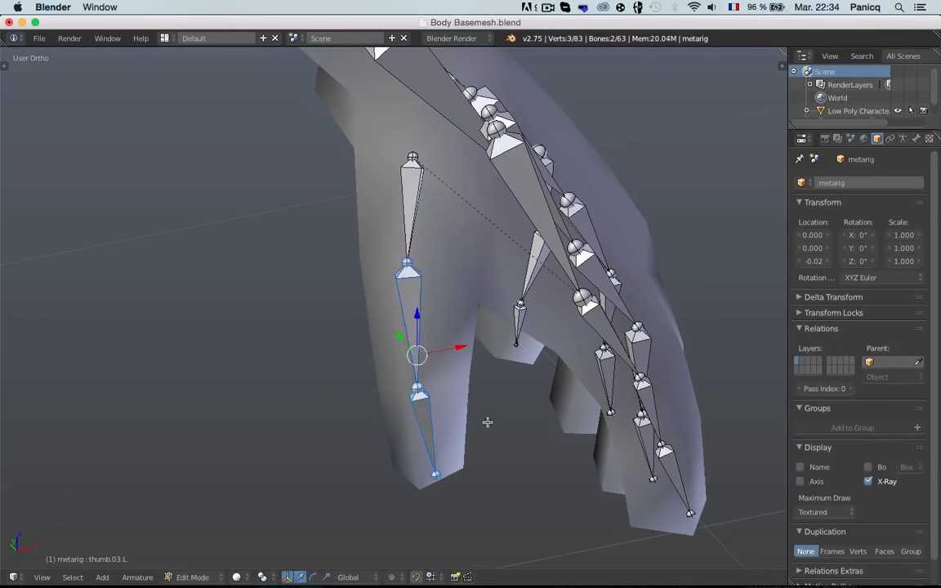
# Reposition the left thumb's tip, first joint and base joint along the centre of the thumb mesh.
pyautogui.press('g')
pyautogui.click(421, 477)
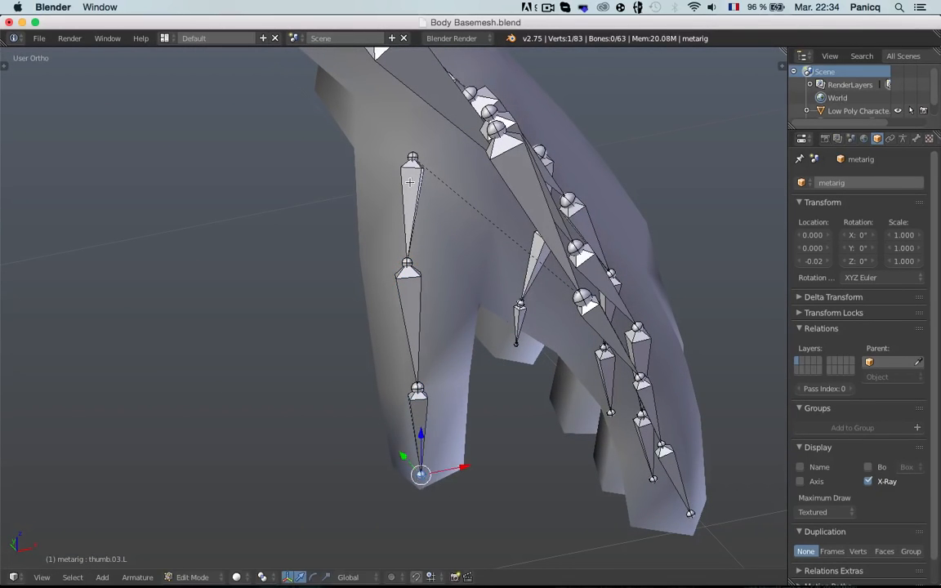
pyautogui.rightClick(406, 261)
pyautogui.press('g')
pyautogui.click(410, 257)
pyautogui.rightClick(412, 155)
pyautogui.press('g')
pyautogui.click(414, 153)
# Move the head of the index finger's palm bone towards the thumb side of the hand in front view.
pyautogui.scroll(-4, 502, 222)
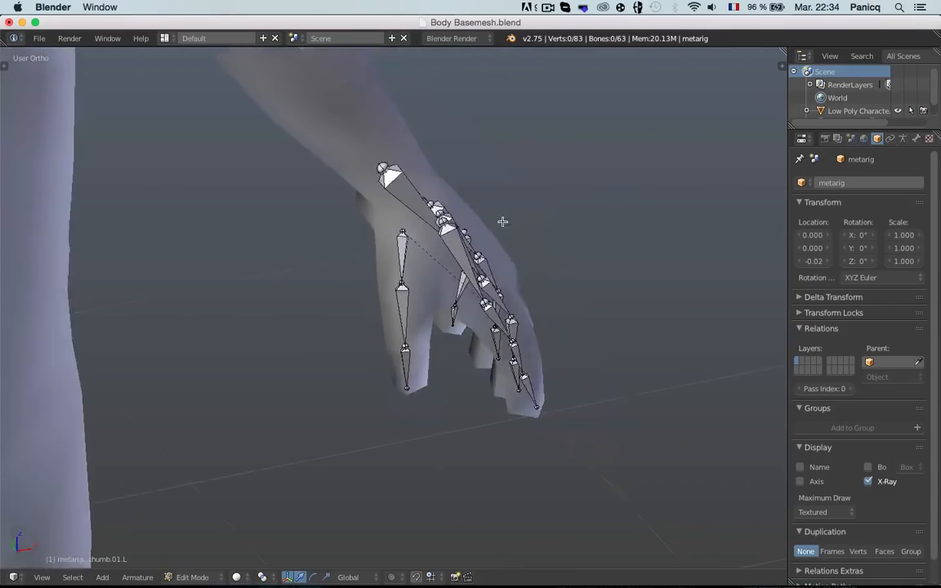
pyautogui.moveTo(502, 221); pyautogui.dragTo(332, 191, button='middle')
pyautogui.keyDown('shift'); pyautogui.moveTo(290, 291); pyautogui.dragTo(305, 172, button='middle'); pyautogui.keyUp('shift')
pyautogui.scroll(2, 404, 153)
pyautogui.rightClick(466, 169)
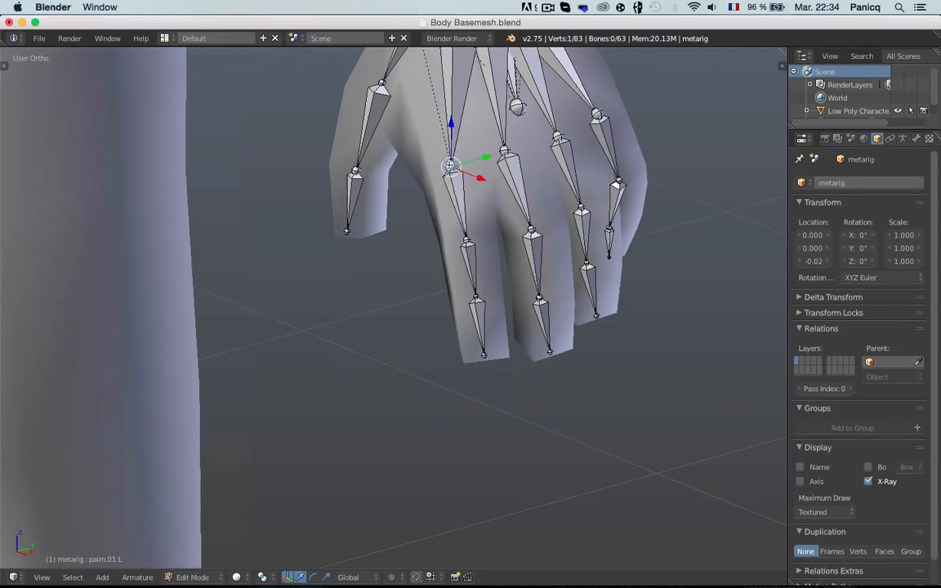
pyautogui.press('KP_1')
pyautogui.keyDown('shift'); pyautogui.moveTo(509, 145); pyautogui.dragTo(473, 271, button='middle'); pyautogui.keyUp('shift')
pyautogui.scroll(3, 473, 271)
pyautogui.press('a')
pyautogui.scroll(-2, 475, 264)
pyautogui.keyDown('shift'); pyautogui.moveTo(431, 157); pyautogui.dragTo(424, 214, button='middle'); pyautogui.keyUp('shift')
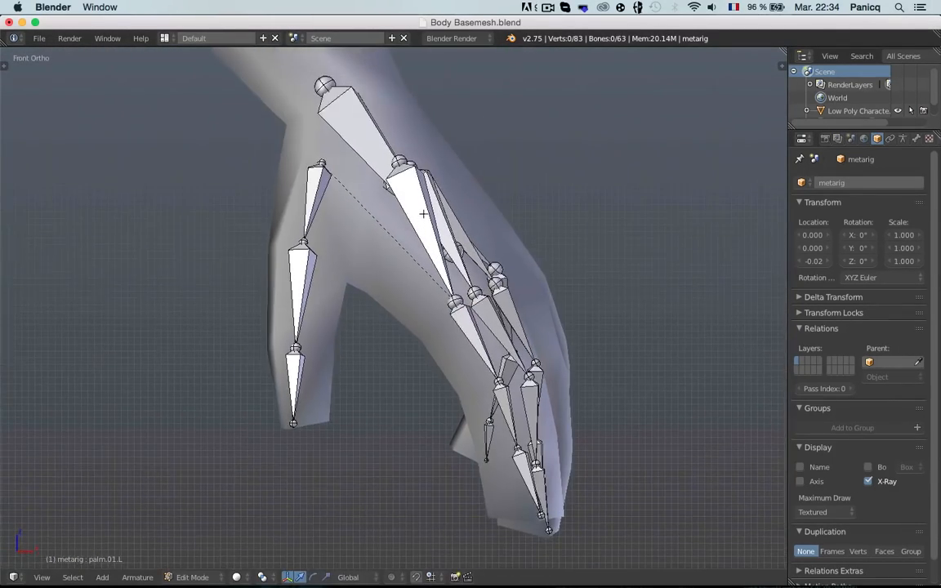
pyautogui.press('g')
pyautogui.click(379, 175)
# Adjust the heads of the neighbouring palm bones at the wrist end in front view.
pyautogui.rightClick(409, 167)
pyautogui.press('g')
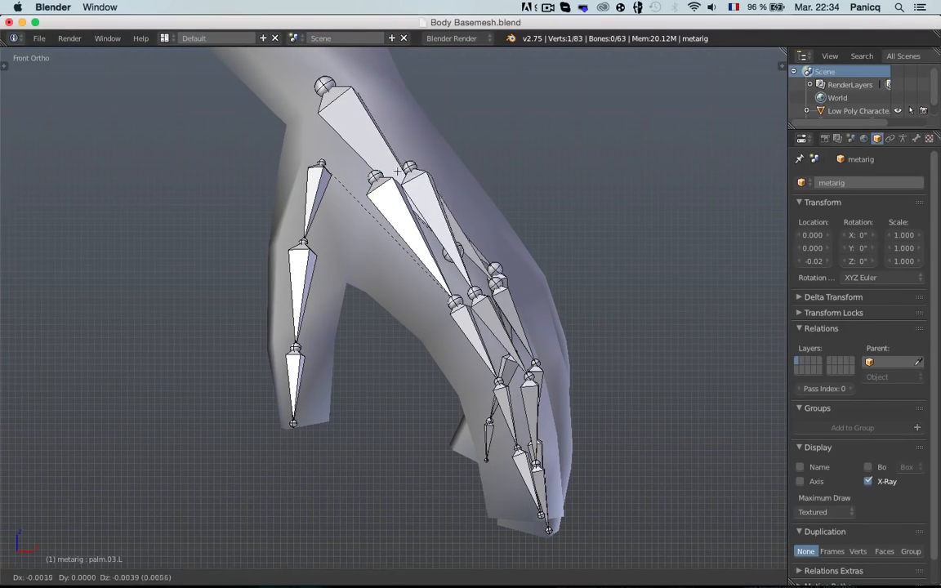
pyautogui.click(410, 168)
pyautogui.rightClick(416, 166)
pyautogui.rightClick(407, 167)
pyautogui.press('g')
pyautogui.click(399, 169)
# Space the heads of the inner palm bones more evenly across the back of the left hand.
pyautogui.press('a')
pyautogui.scroll(-3, 458, 196)
pyautogui.moveTo(499, 206); pyautogui.dragTo(450, 224, button='middle')
pyautogui.scroll(1, 454, 224)
pyautogui.press('g')
pyautogui.click(442, 219)
pyautogui.rightClick(460, 220)
pyautogui.press('g')
pyautogui.click(461, 218)
pyautogui.press('a')
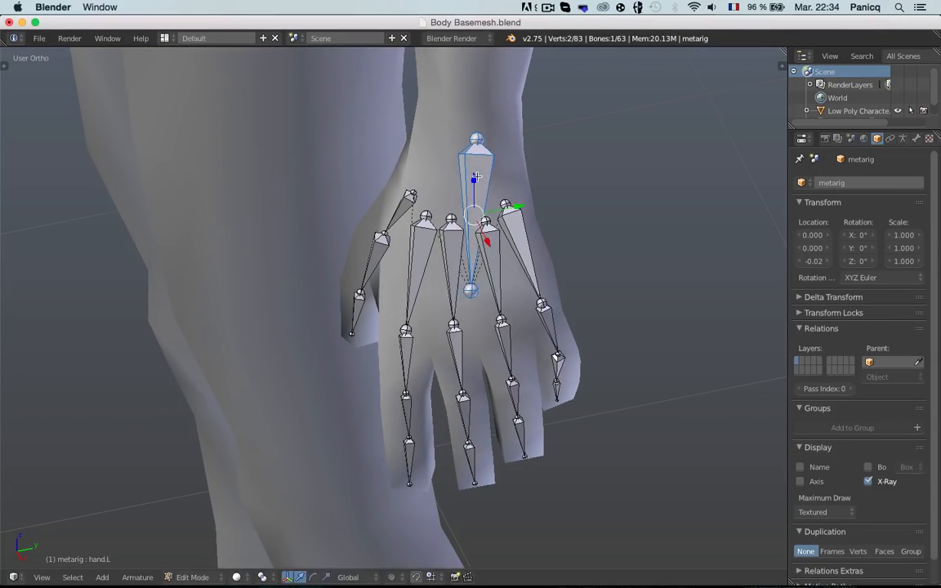
# Reposition the heads of the little and ring fingers' palm bones in wireframe, and restore solid shading.
pyautogui.press('a')
pyautogui.press('z')
pyautogui.rightClick(504, 204)
pyautogui.press('g')
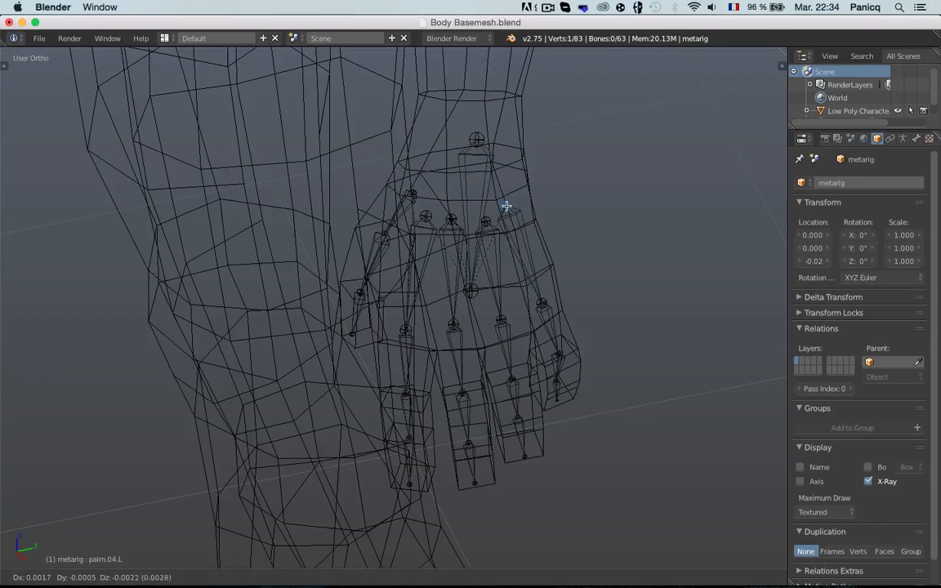
pyautogui.click(506, 206)
pyautogui.rightClick(491, 219)
pyautogui.press('g')
pyautogui.click(489, 215)
pyautogui.press('z')
# Align the index finger's last joint with the finger and adjust the roll of its first two bones.
pyautogui.scroll(-4, 439, 383)
pyautogui.scroll(8, 439, 382)
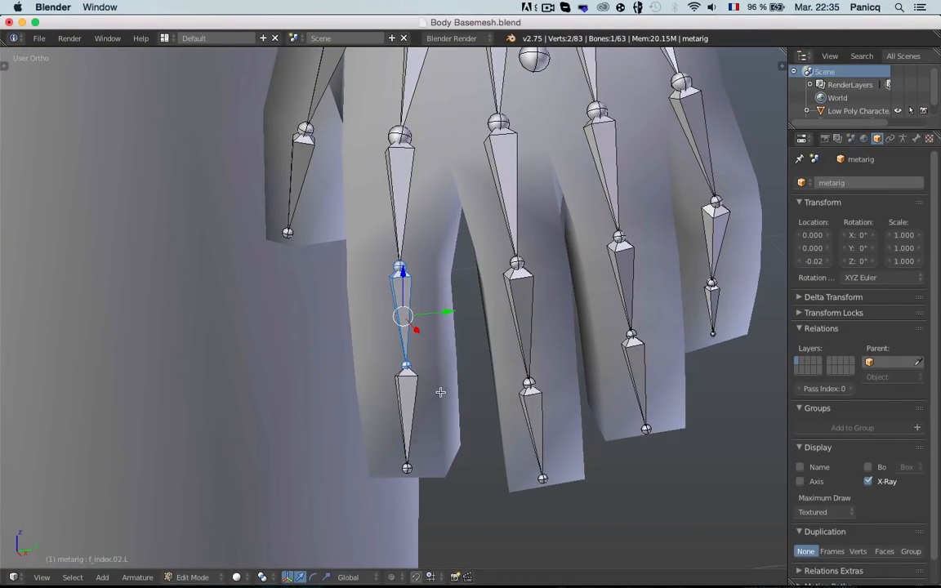
pyautogui.rightClick(400, 373)
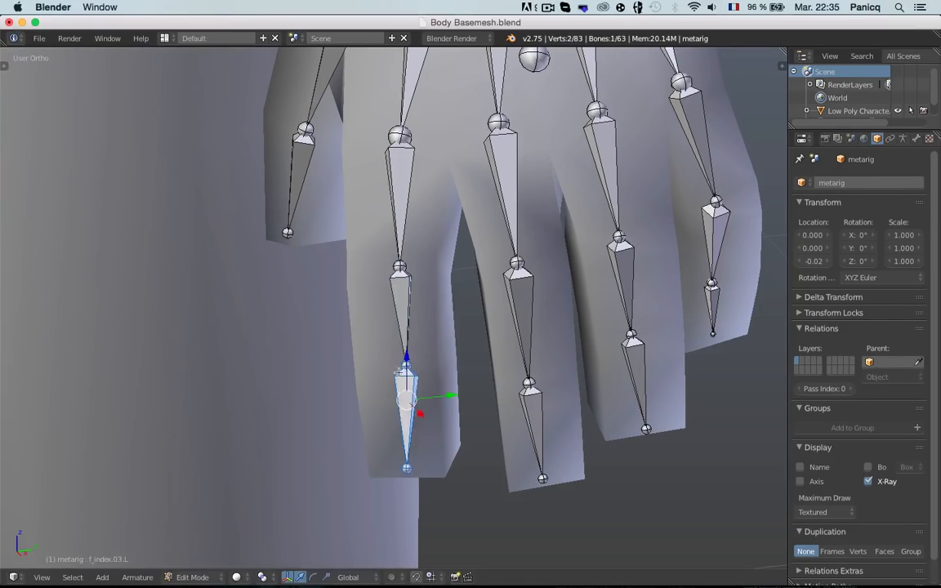
pyautogui.moveTo(409, 365); pyautogui.dragTo(402, 363)
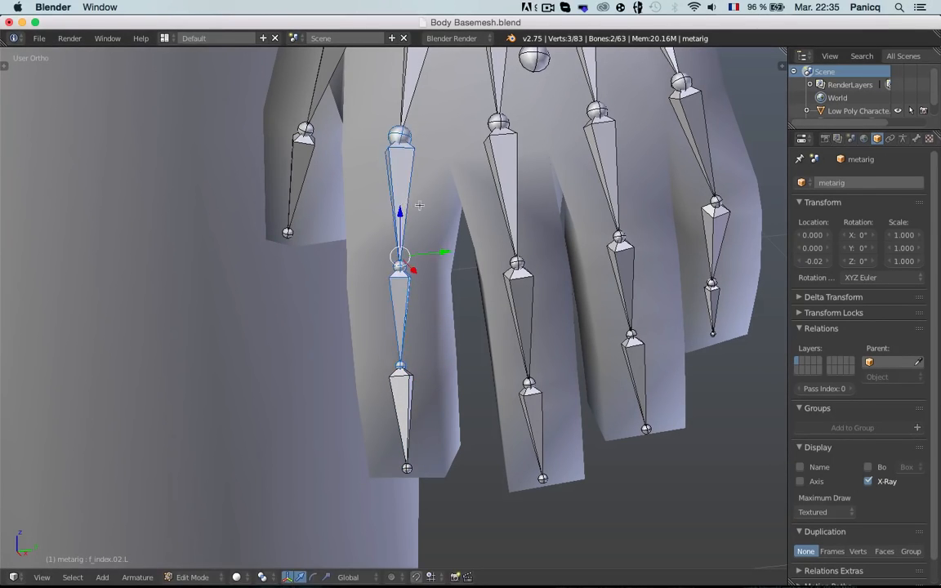
pyautogui.hotkey('ctrl', 'r')
pyautogui.click(594, 238)
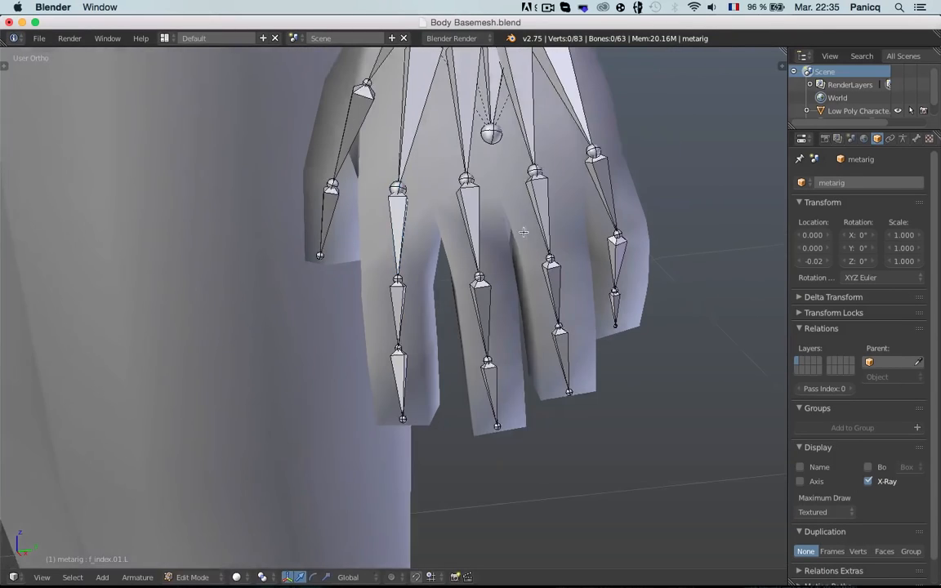
# Shift the middle finger's second bone towards the centre of the finger and adjust its roll.
pyautogui.moveTo(524, 232); pyautogui.dragTo(487, 271, button='middle')
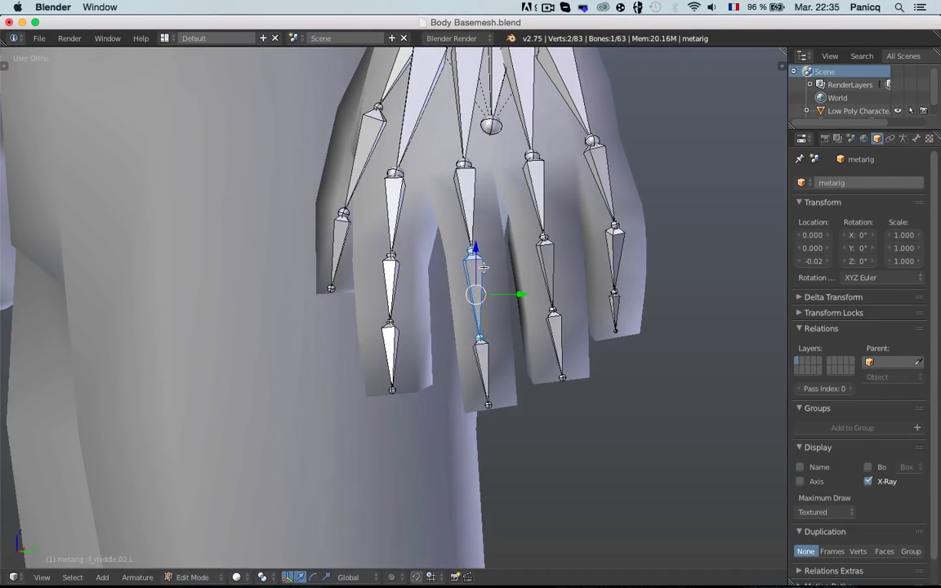
pyautogui.press('g')
pyautogui.click(490, 267)
pyautogui.hotkey('ctrl', 'r')
pyautogui.click(548, 277)
# Roll, rotate and move the middle finger's last bone to line it up with the fingertip mesh.
pyautogui.press('a')
pyautogui.rightClick(496, 355)
pyautogui.hotkey('ctrl', 'r')
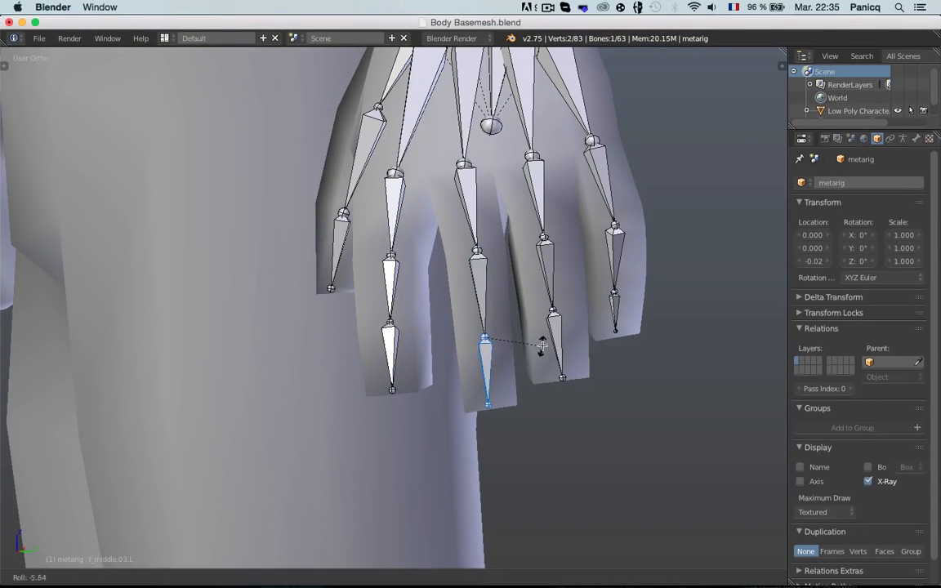
pyautogui.click(543, 345)
pyautogui.press('r')
pyautogui.click(545, 337)
pyautogui.press('g')
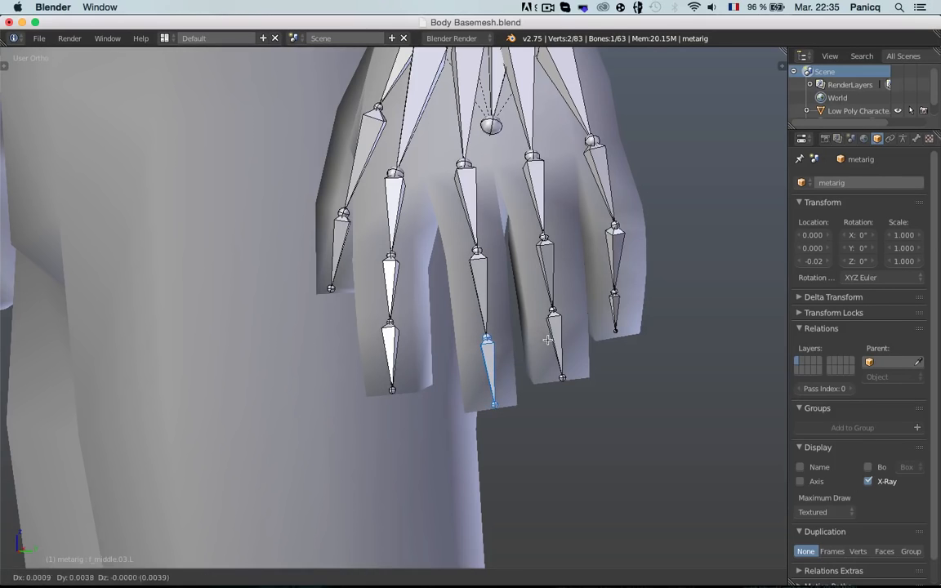
pyautogui.click(550, 339)
# Adjust the middle finger's first joint and reposition the bones near the fingertips from another angle.
pyautogui.press('a')
pyautogui.rightClick(476, 252)
pyautogui.press('g')
pyautogui.click(503, 248)
pyautogui.moveTo(517, 248); pyautogui.dragTo(333, 372, button='middle')
pyautogui.press('g')
pyautogui.click(364, 364)
pyautogui.press('a')
pyautogui.press('b')
pyautogui.moveTo(299, 364); pyautogui.dragTo(338, 400)
pyautogui.press('g')
pyautogui.click(350, 403)
# Move the index finger bone's tip to the centre of the fingertip mesh.
pyautogui.press('a')
pyautogui.moveTo(350, 396); pyautogui.dragTo(625, 344, button='middle')
pyautogui.rightClick(457, 347)
pyautogui.scroll(3, 491, 331)
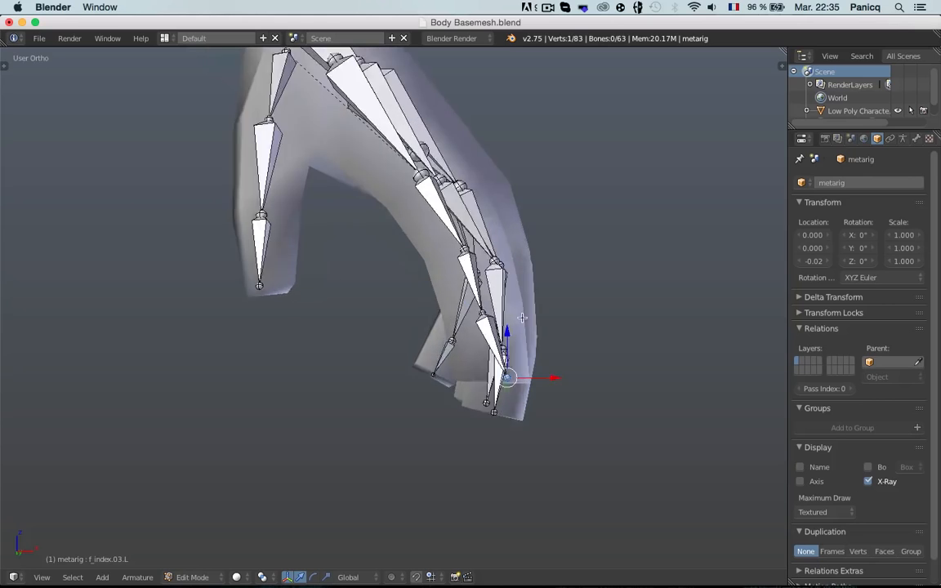
pyautogui.moveTo(525, 316); pyautogui.dragTo(320, 376, button='middle')
pyautogui.press('g')
pyautogui.click(531, 335)
# Adjust the little finger's joints to follow the centre of the finger mesh.
pyautogui.press('a')
pyautogui.scroll(-2, 531, 334)
pyautogui.scroll(2, 425, 326)
pyautogui.press('a')
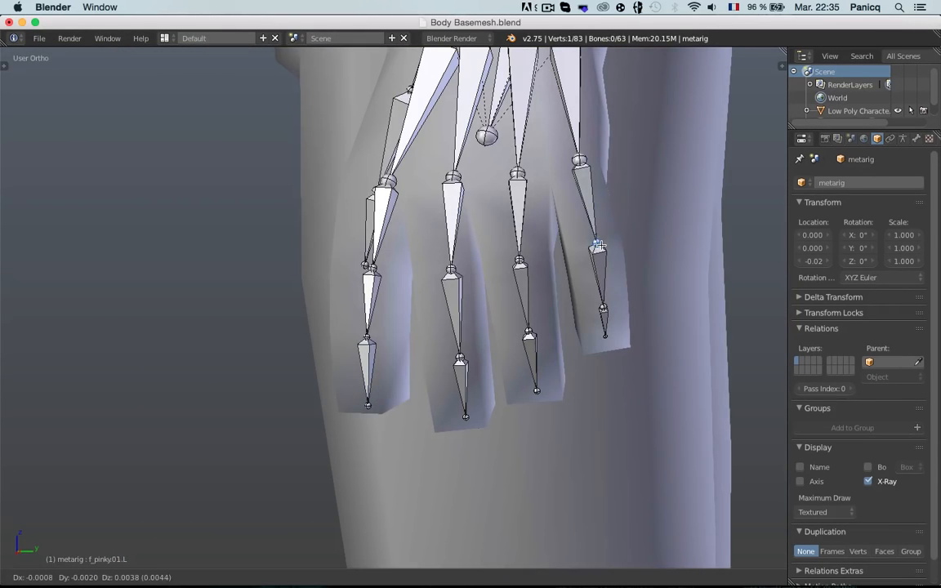
pyautogui.scroll(-3, 607, 336)
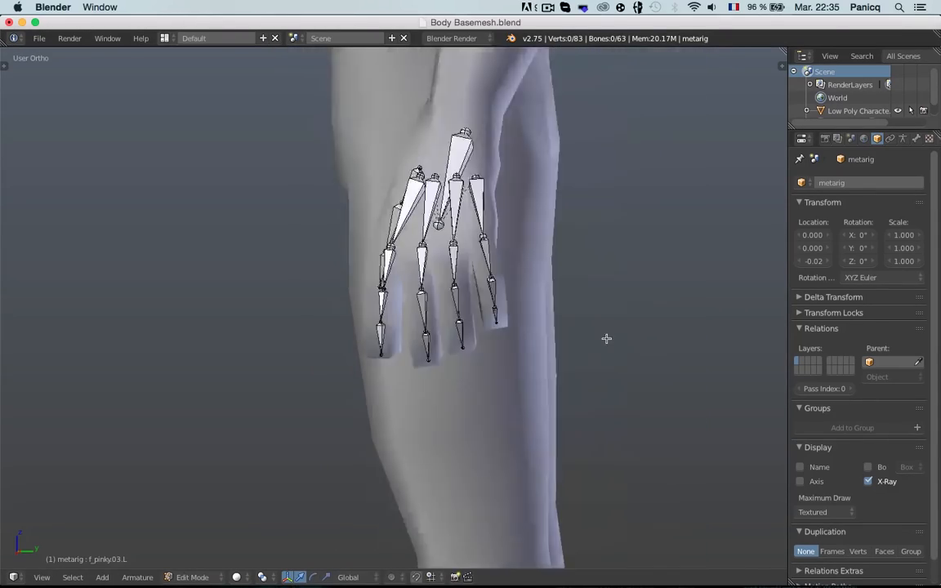
# Reveal all hidden metarig bones and return to Object Mode with nothing selected.
pyautogui.press('Tab')
pyautogui.moveTo(607, 336); pyautogui.dragTo(639, 277, button='middle')
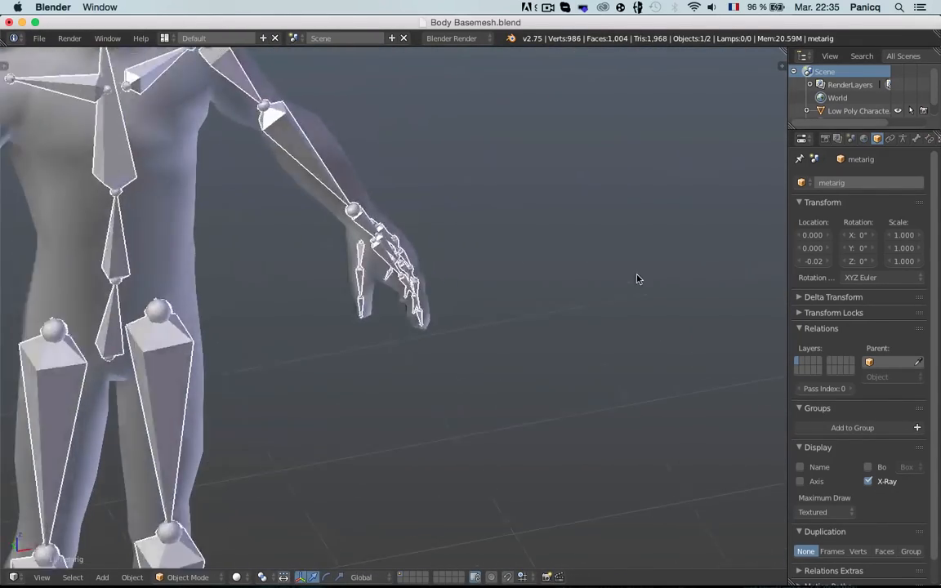
pyautogui.press('KP_1')
pyautogui.press('Tab')
pyautogui.press('a')
pyautogui.scroll(-4, 490, 254)
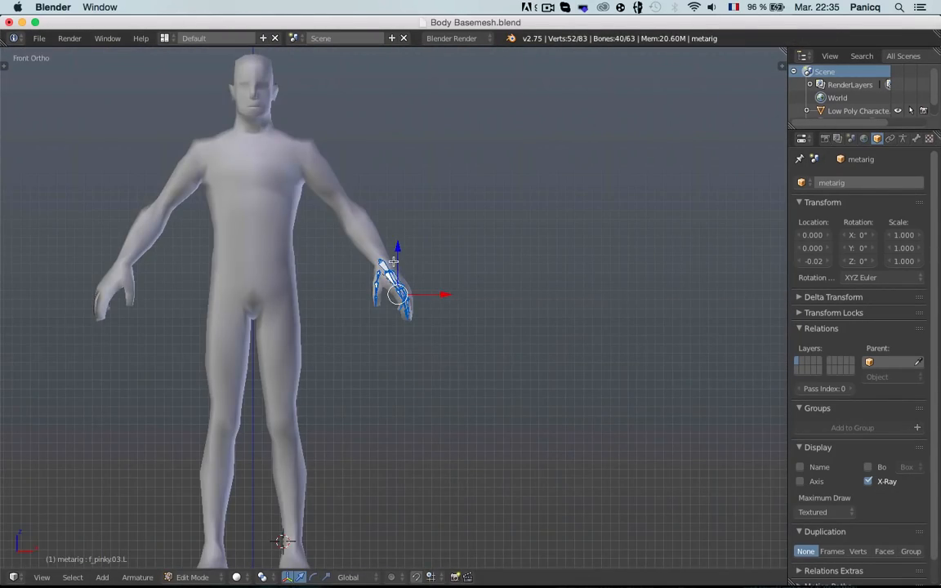
pyautogui.hotkey('alt', 'h')
pyautogui.press('Tab')
pyautogui.press('a')
# Select the metarig armature in Object Mode.
pyautogui.keyDown('shift'); pyautogui.moveTo(284, 243); pyautogui.dragTo(418, 229, button='middle'); pyautogui.keyUp('shift')
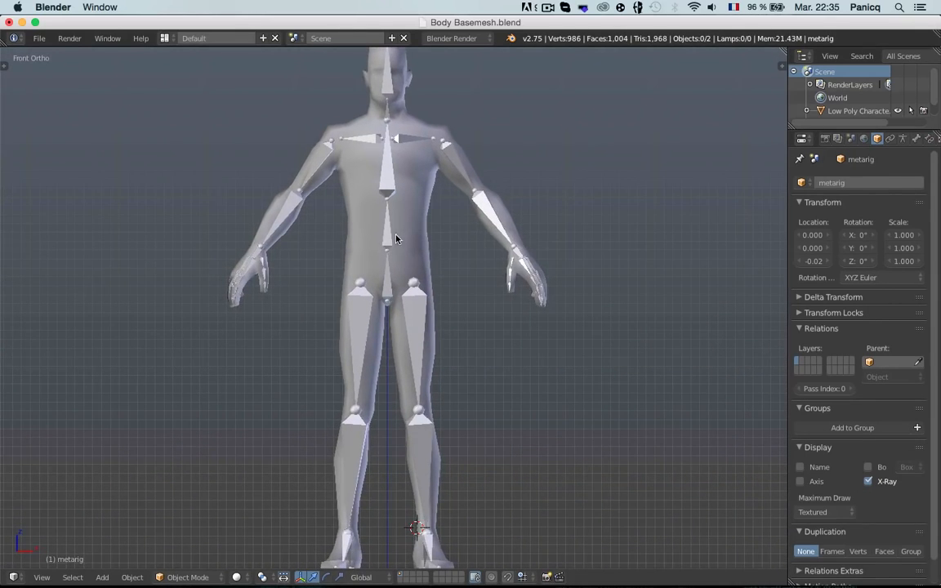
pyautogui.rightClick(396, 238)
pyautogui.press('space')
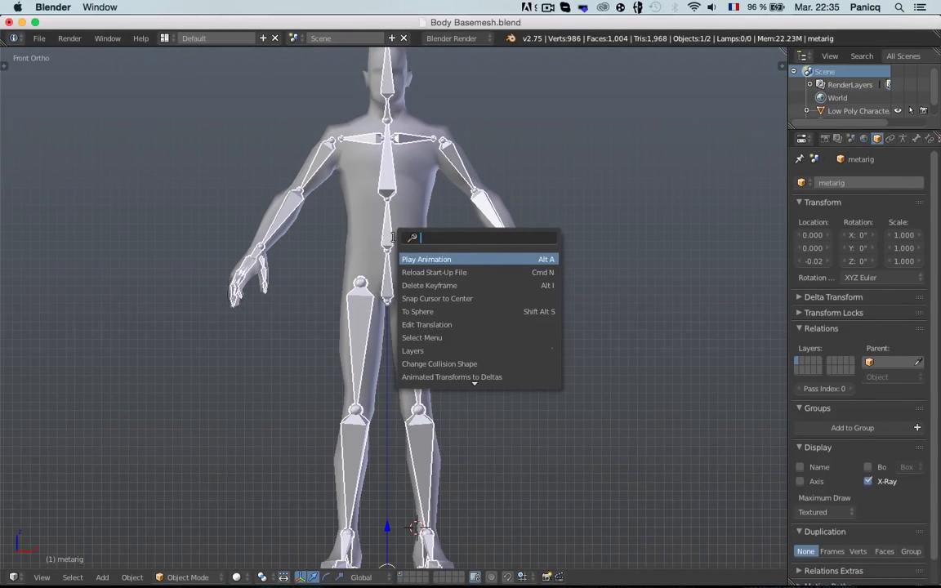
pyautogui.write('gene')
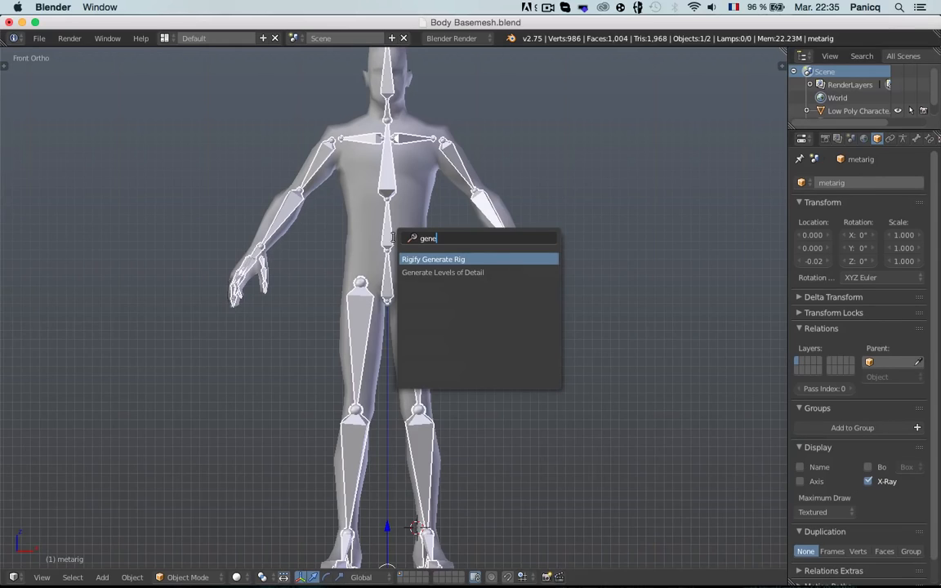
pyautogui.press('BackSpace')
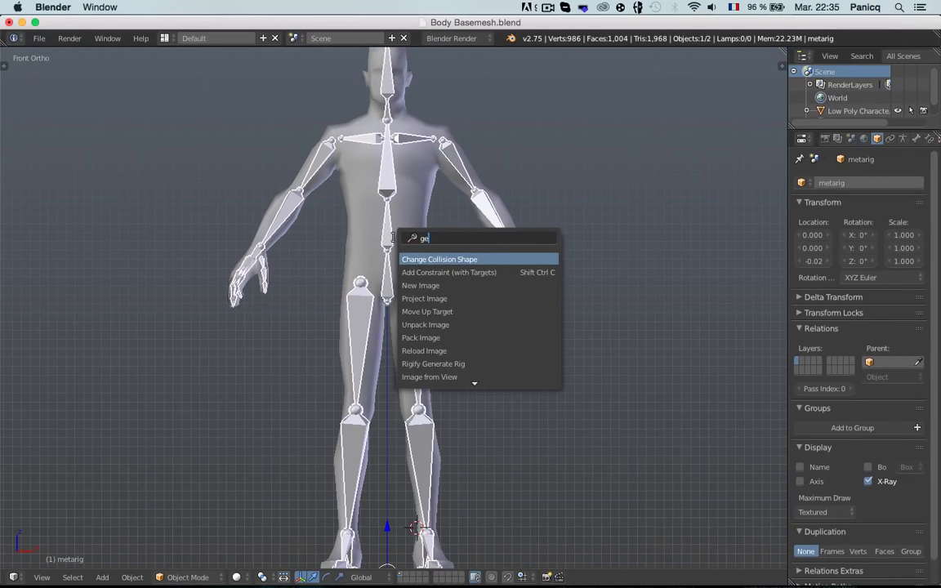
pyautogui.write('n')
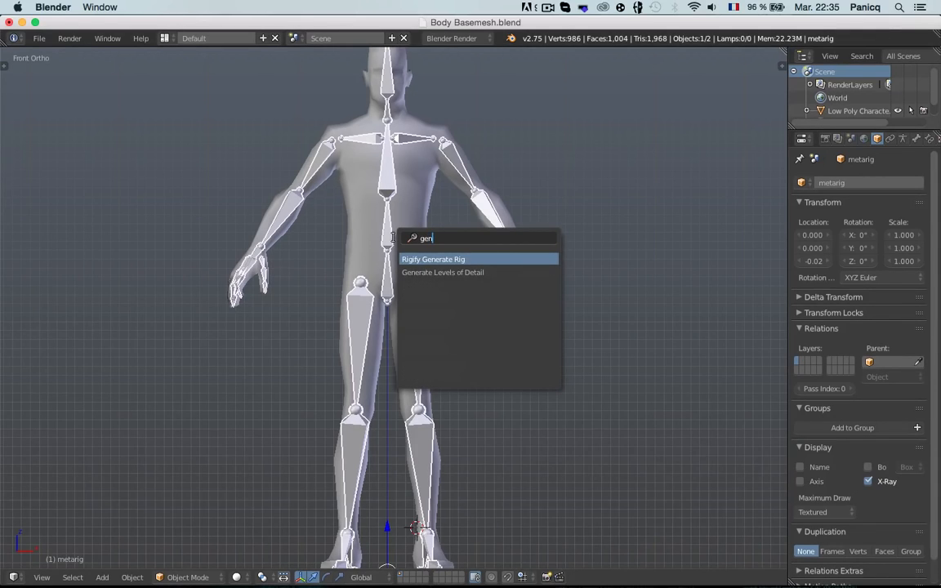
pyautogui.press('BackSpace')
pyautogui.press('BackSpace')
pyautogui.press('BackSpace')
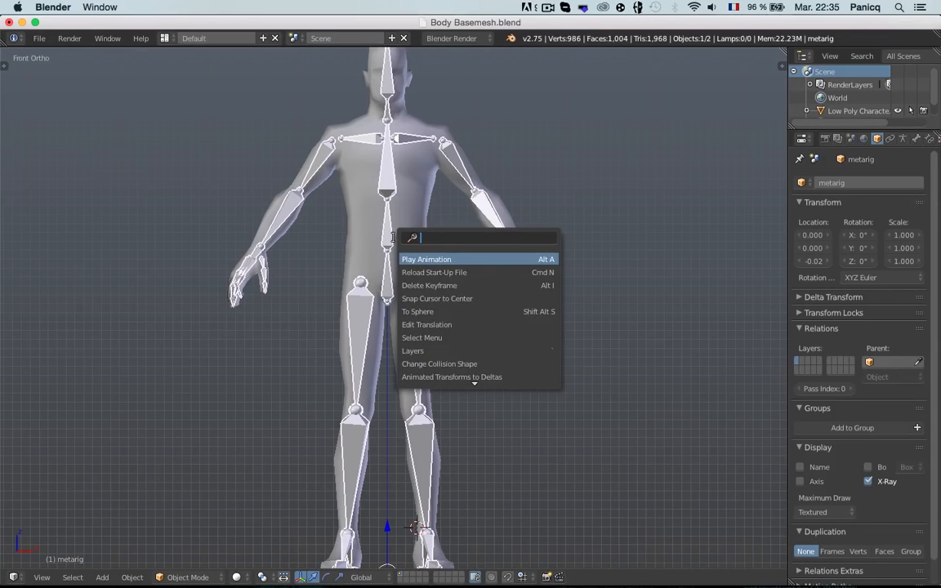
pyautogui.press('Escape')
# Generate the Rigify control rig from the metarig using its armature data settings.
pyautogui.click(903, 138)
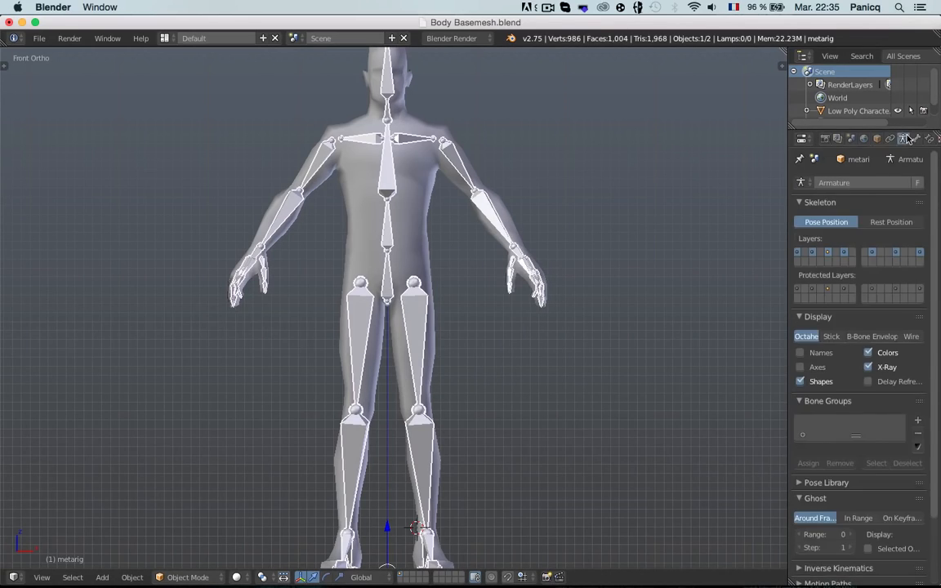
pyautogui.scroll(-3, 890, 360)
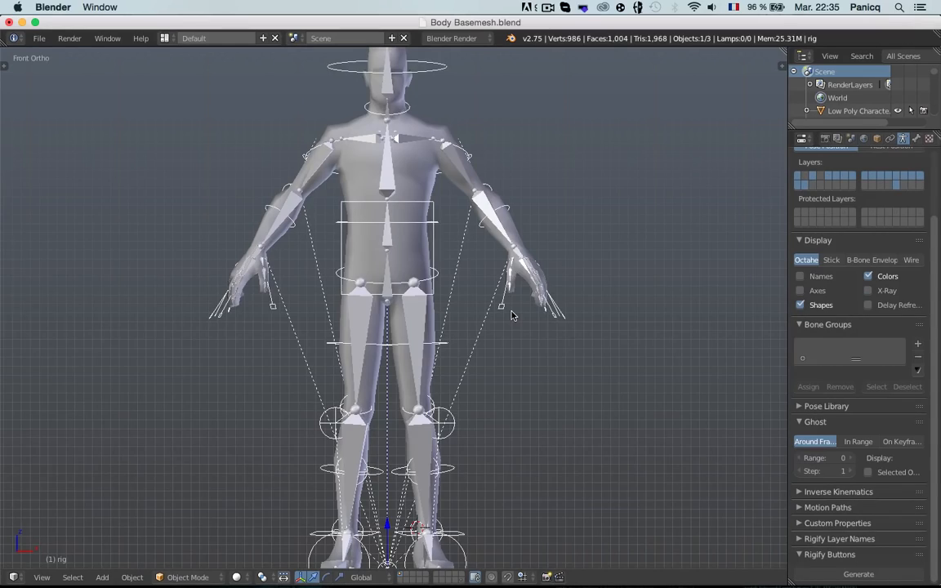
pyautogui.scroll(-4, 519, 311)
pyautogui.moveTo(519, 312); pyautogui.dragTo(445, 333, button='middle')
pyautogui.scroll(1, 445, 332)
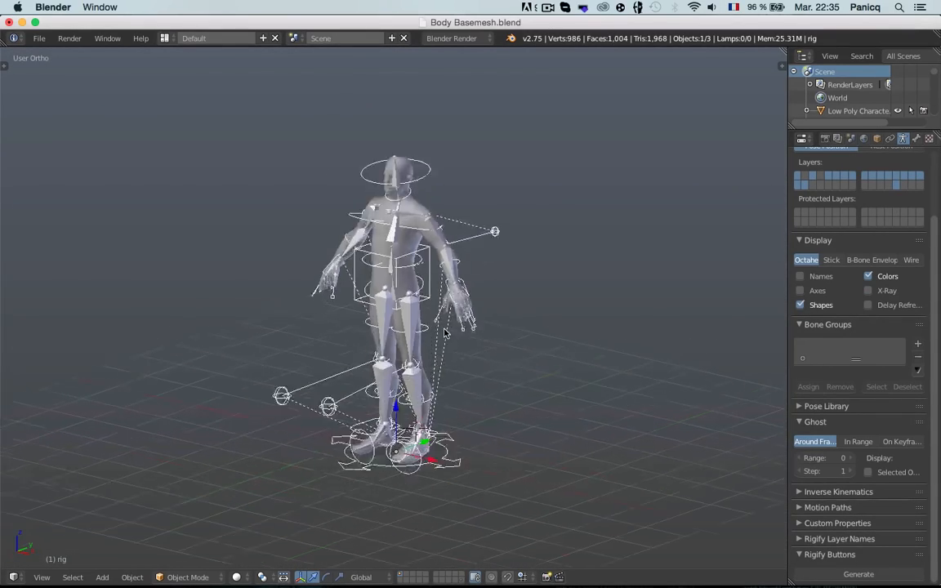
# Select the metarig and move it to the last scene layer, leaving the mesh with the generated rig.
pyautogui.scroll(2, 445, 333)
pyautogui.rightClick(417, 315)
pyautogui.rightClick(417, 315)
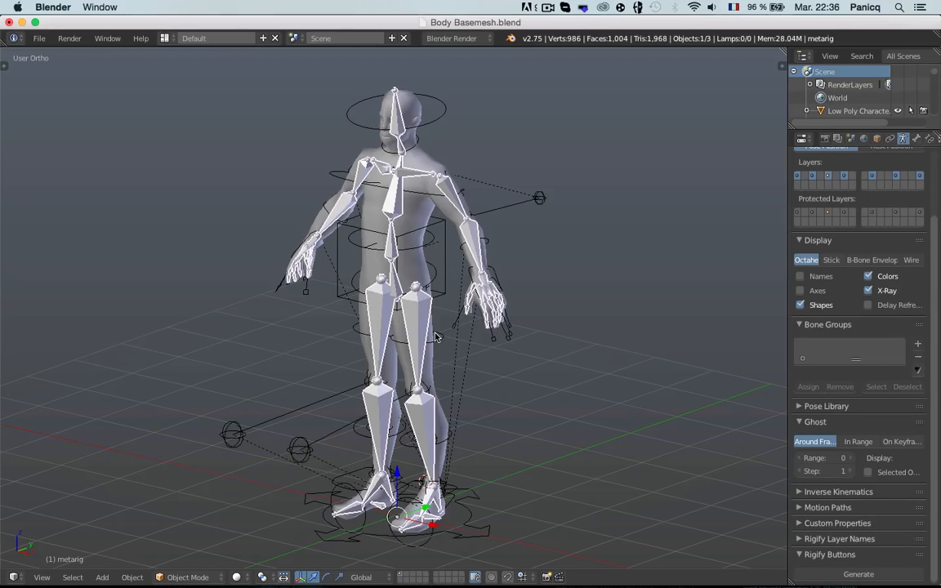
pyautogui.rightClick(435, 337)
pyautogui.rightClick(441, 346)
pyautogui.press('m')
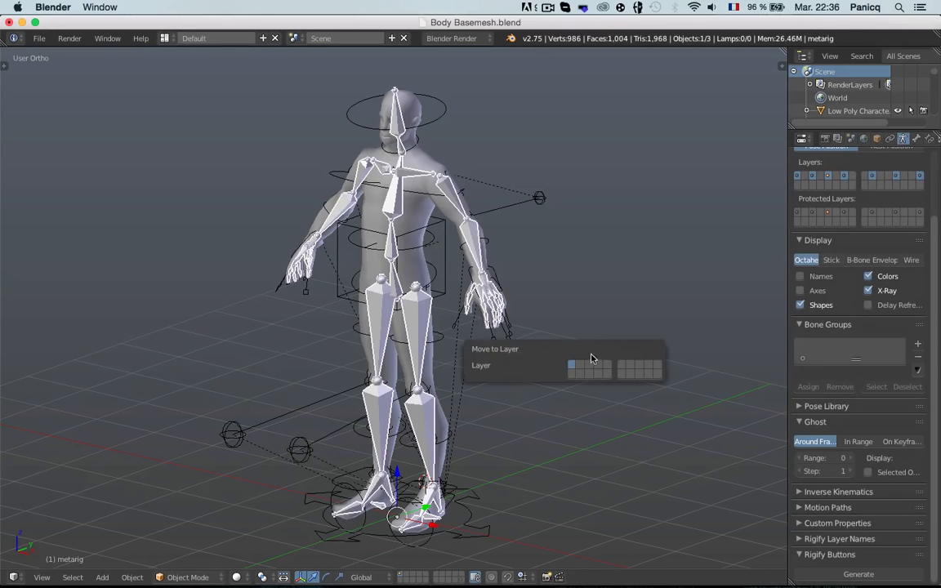
pyautogui.press('m')
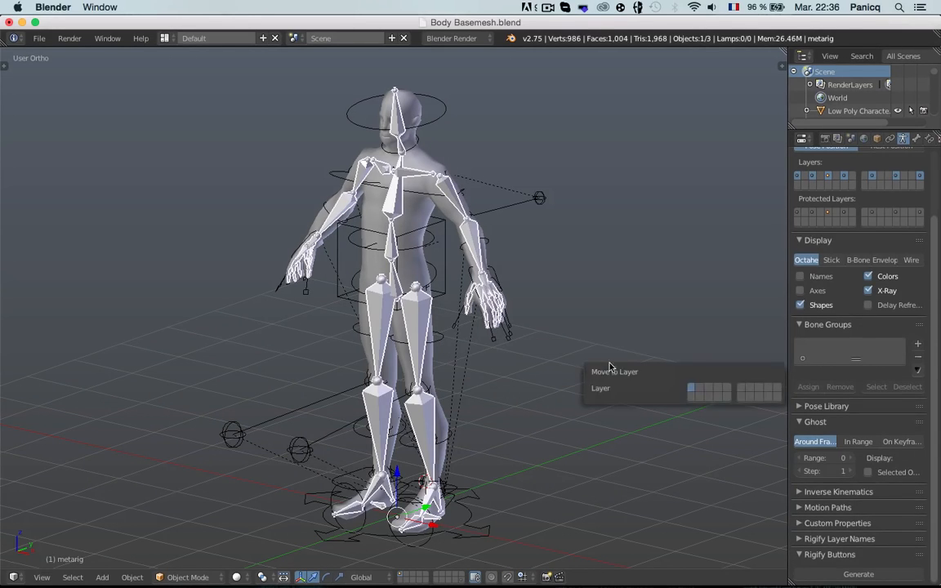
pyautogui.click(777, 397)
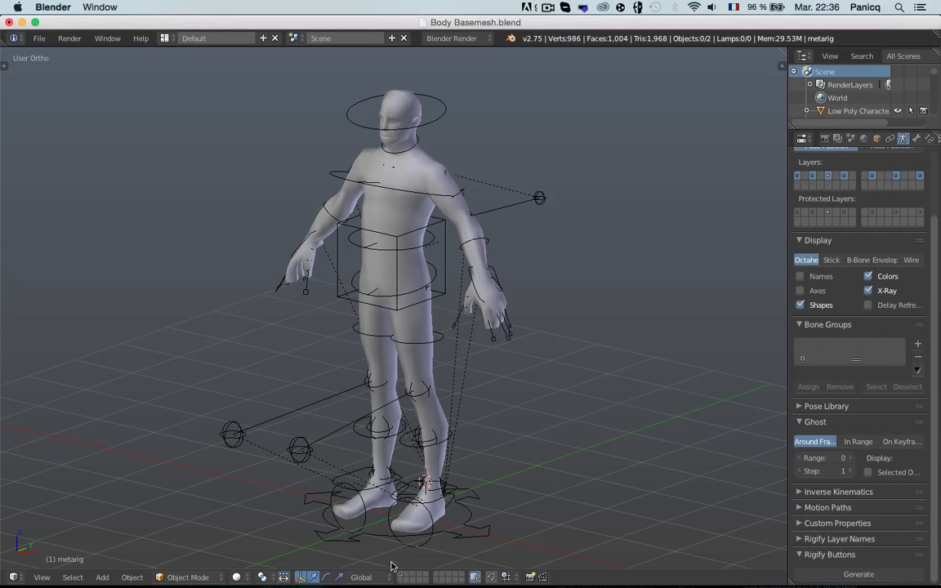
# Parent the low-poly character mesh to the generated rig with automatic weights.
pyautogui.scroll(2, 416, 356)
pyautogui.press('KP_1')
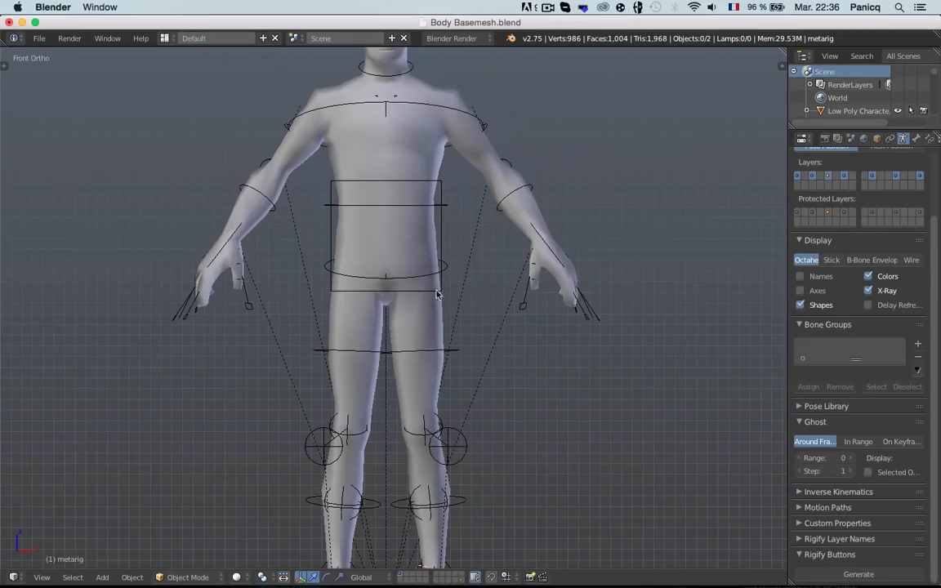
pyautogui.moveTo(437, 294); pyautogui.dragTo(305, 323, button='middle')
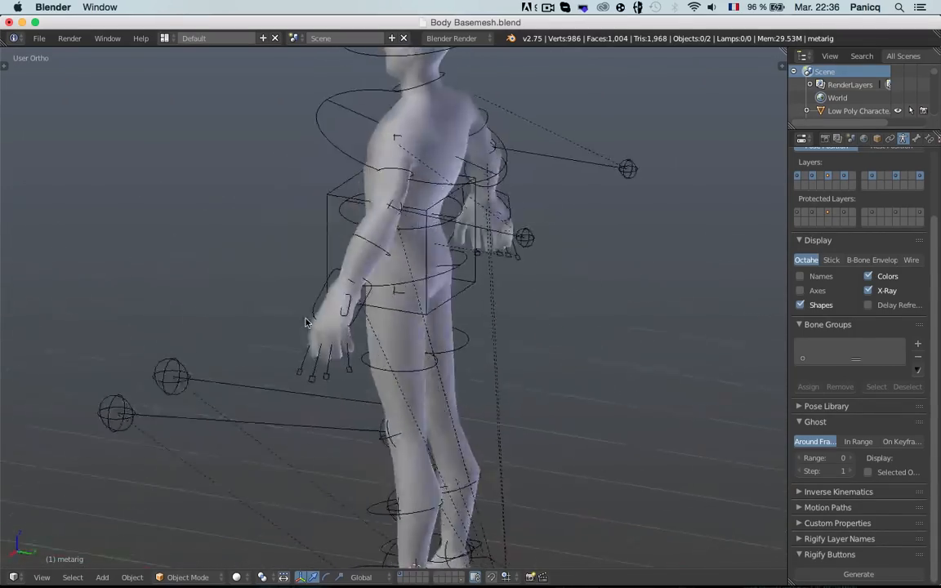
pyautogui.press('KP_1')
pyautogui.rightClick(398, 241)
pyautogui.keyDown('shift'); pyautogui.moveTo(448, 194); pyautogui.dragTo(426, 242); pyautogui.keyUp('shift')
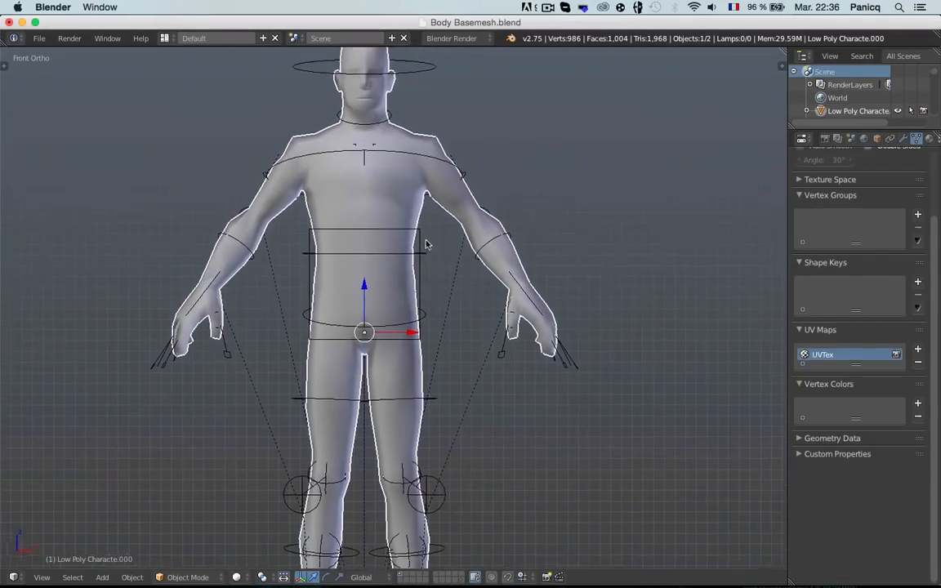
pyautogui.keyDown('shift'); pyautogui.moveTo(426, 241); pyautogui.dragTo(425, 247, button='middle'); pyautogui.keyUp('shift')
pyautogui.keyDown('shift'); pyautogui.rightClick(425, 274); pyautogui.keyUp('shift')
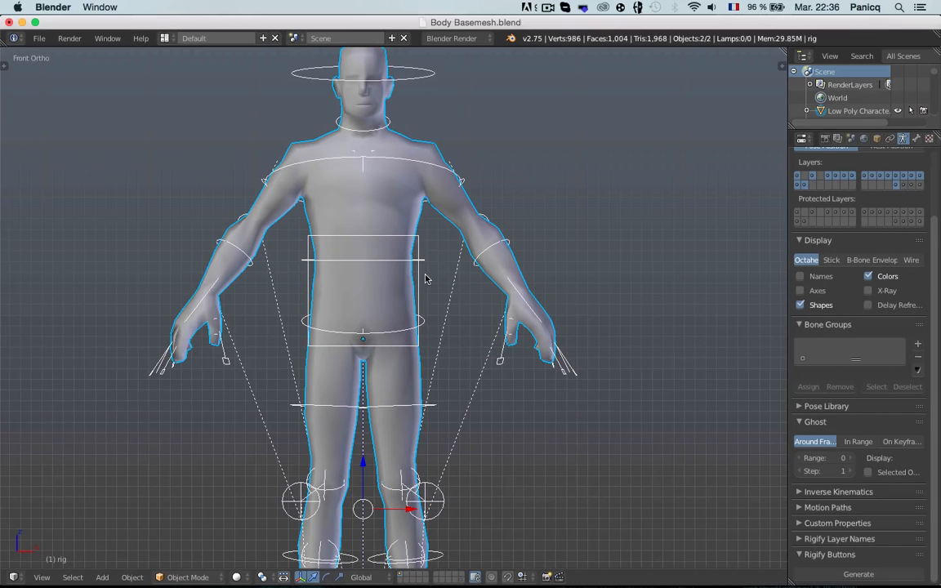
pyautogui.hotkey('ctrl', 'p')
pyautogui.press('Down')
pyautogui.press('Down')
pyautogui.press('Down')
pyautogui.press('Down')
pyautogui.press('Down')
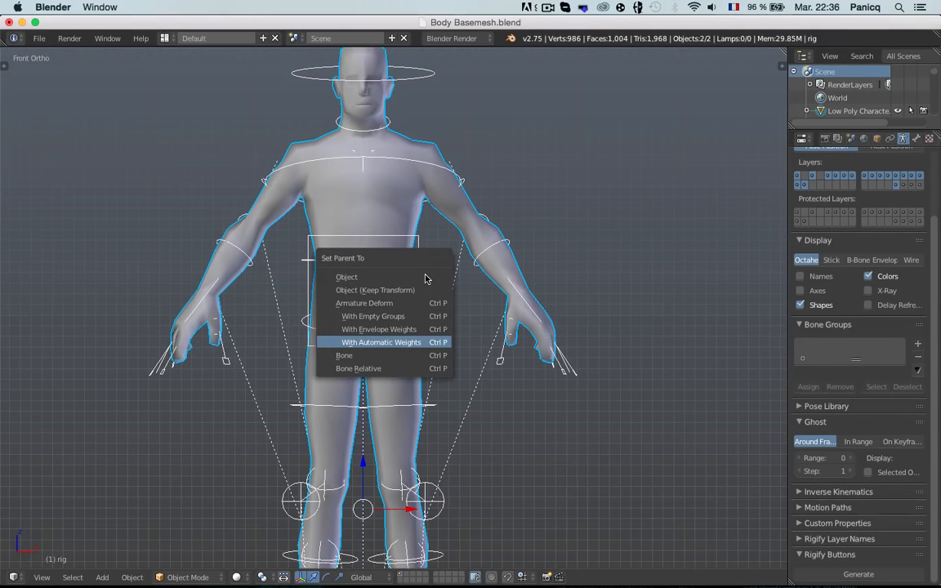
pyautogui.press('Return')
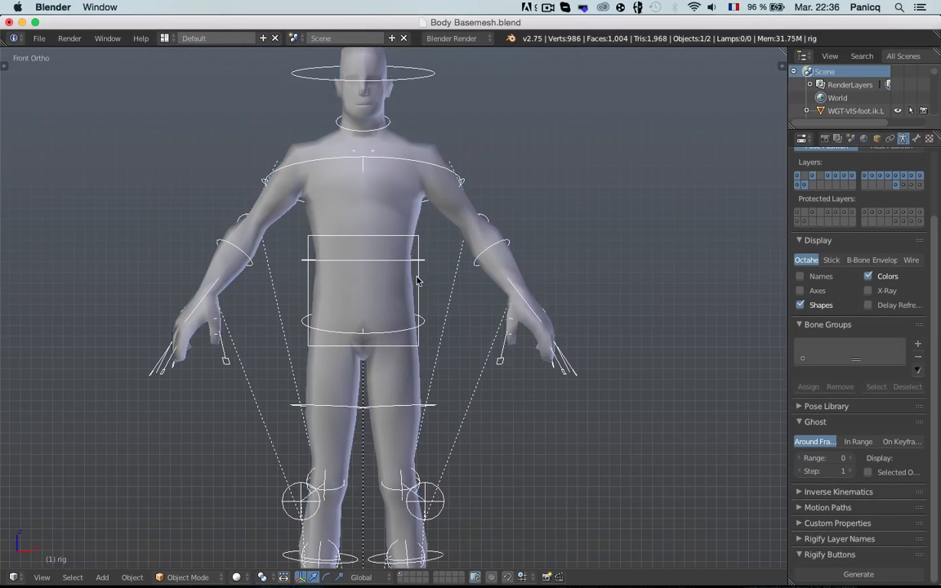
# Switch the rig to Pose Mode and test the deformation by rotating the chest and torso controls, cancelling each rotation.
pyautogui.hotkey('ctrl', 'Tab')
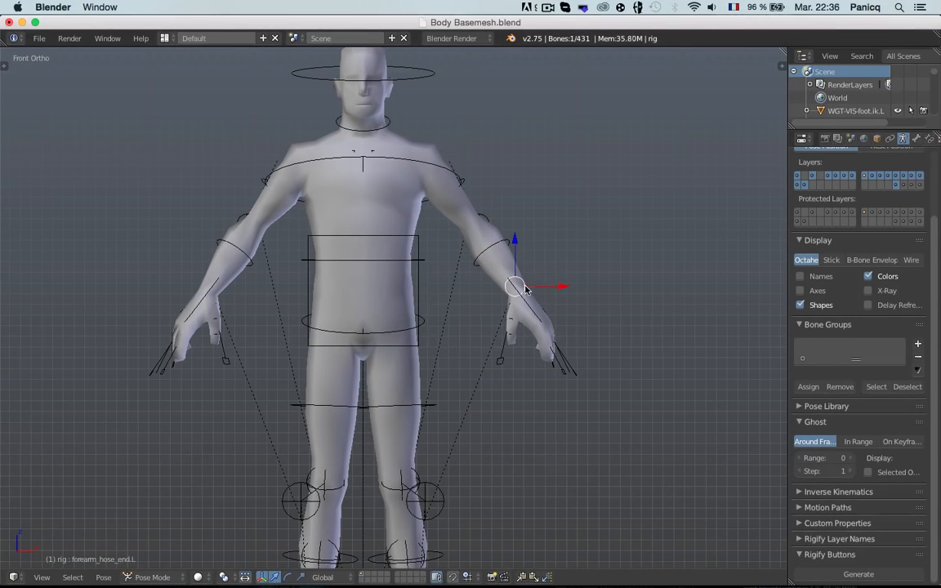
pyautogui.press('r')
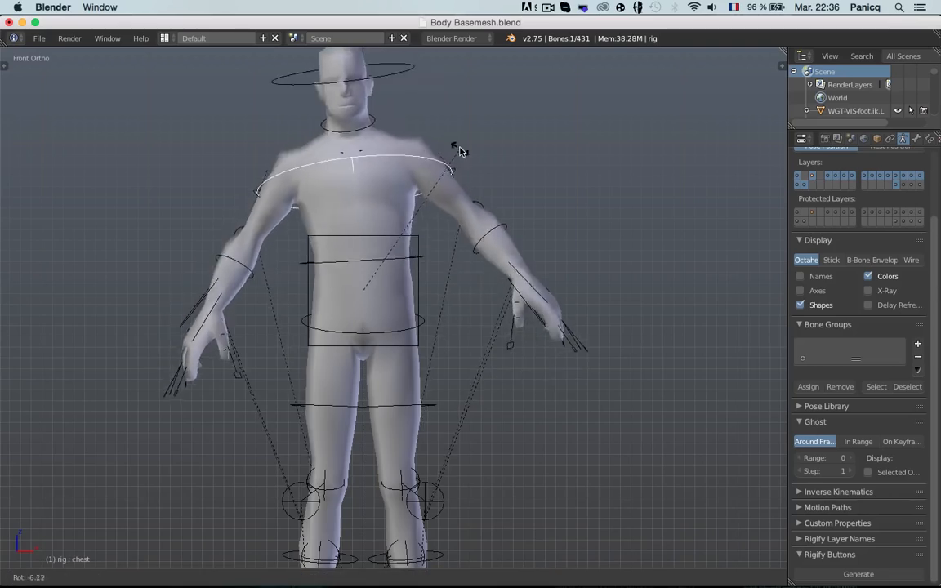
pyautogui.rightClick(472, 174)
pyautogui.press('a')
pyautogui.press('r')
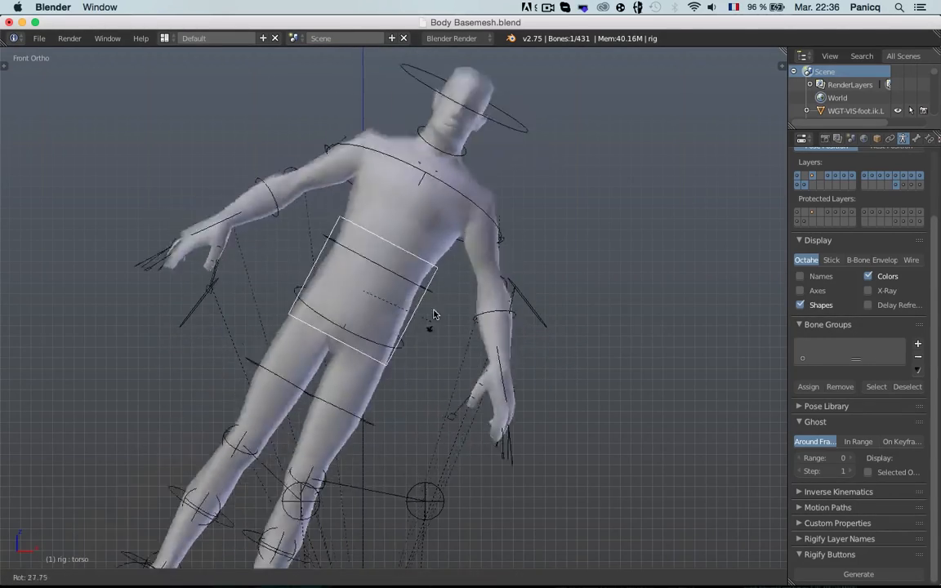
pyautogui.rightClick(273, 440)
pyautogui.press('a')
pyautogui.scroll(-1, 401, 370)
pyautogui.keyDown('shift'); pyautogui.moveTo(406, 369); pyautogui.dragTo(488, 303, button='middle'); pyautogui.keyUp('shift')
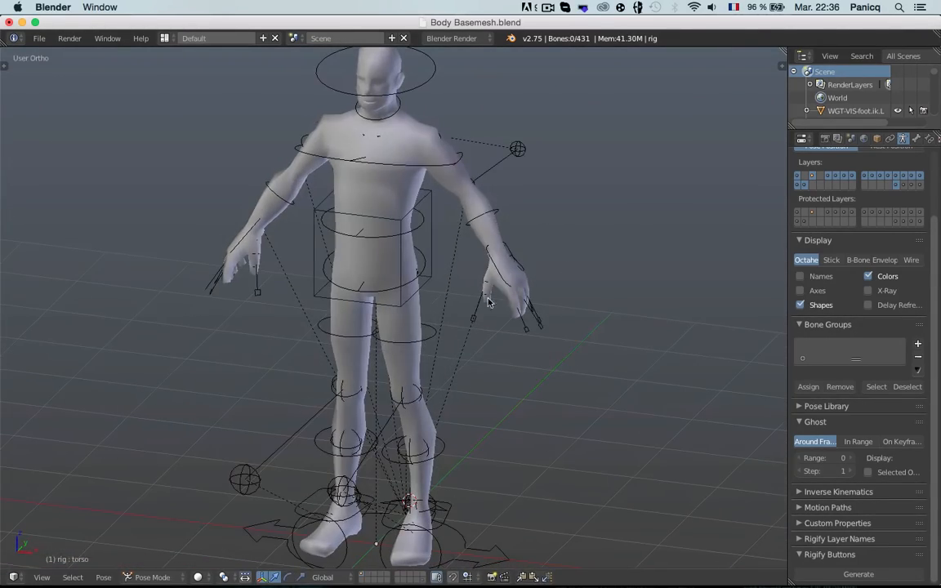
# Test-rotate the left forearm FK control, cancel the rotation and deselect the control.
pyautogui.press('r')
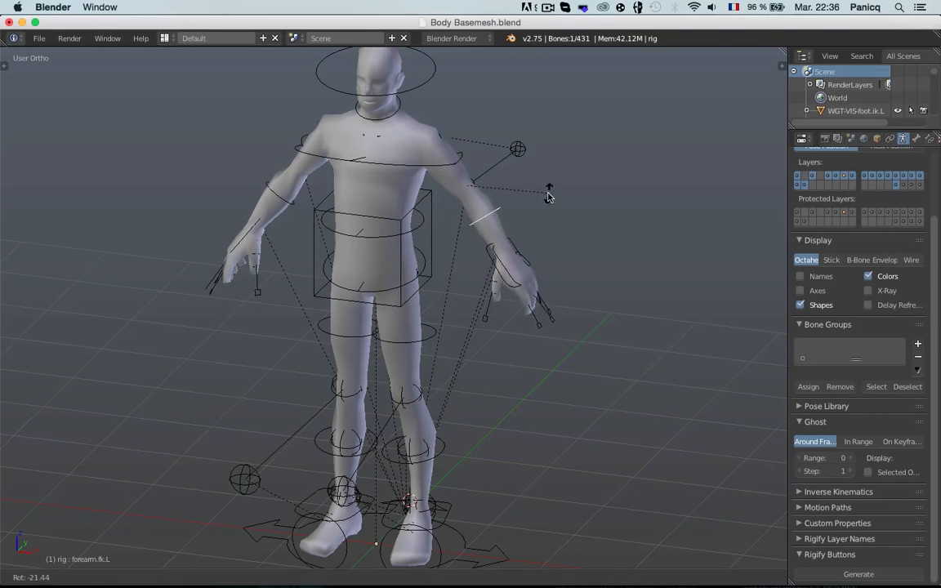
pyautogui.rightClick(518, 302)
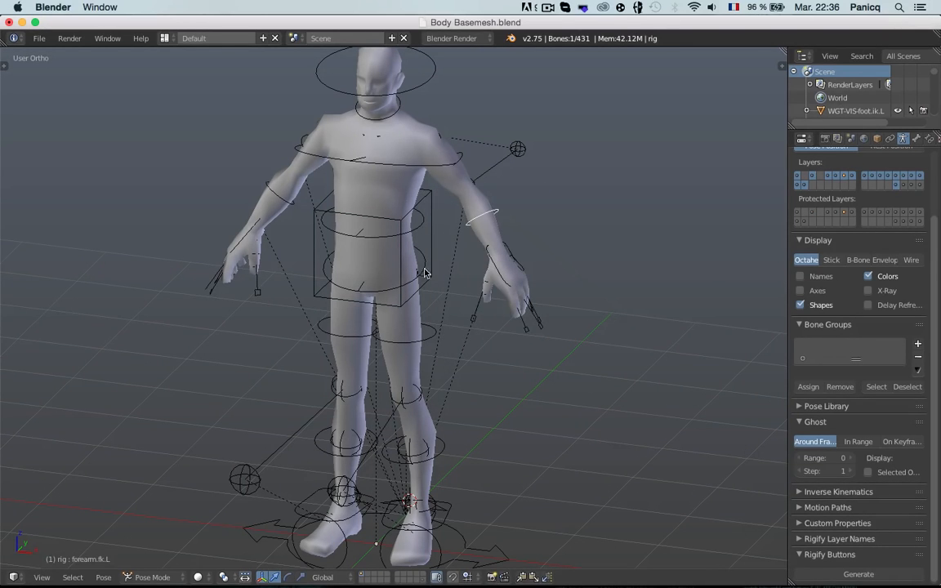
pyautogui.press('a')
# Try scaling the four finger controls of the left hand together, undo the scaling and deselect them.
pyautogui.keyDown('shift'); pyautogui.moveTo(586, 321); pyautogui.dragTo(482, 220, button='middle'); pyautogui.keyUp('shift')
pyautogui.scroll(4, 479, 217)
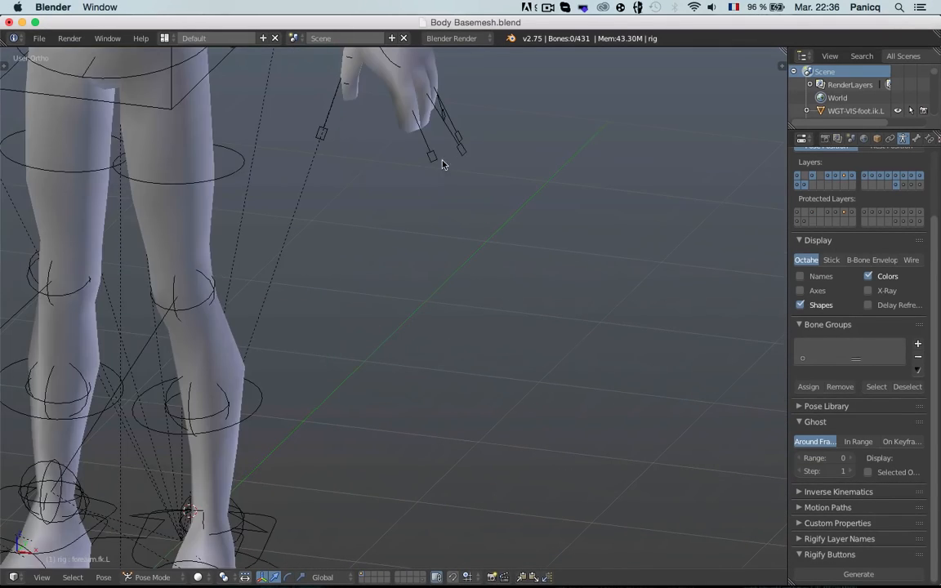
pyautogui.rightClick(442, 159)
pyautogui.moveTo(477, 174); pyautogui.dragTo(417, 278, button='middle')
pyautogui.scroll(2, 423, 270)
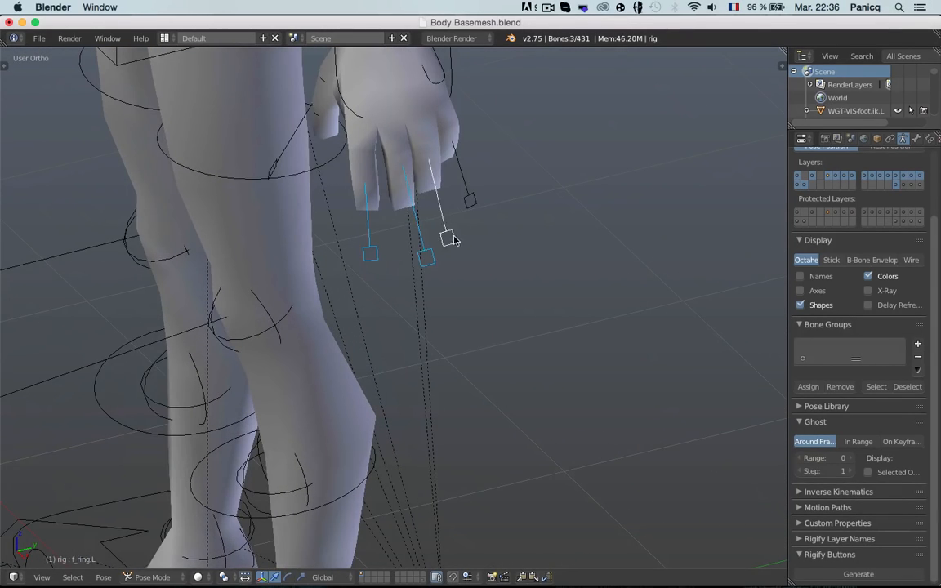
pyautogui.press('s')
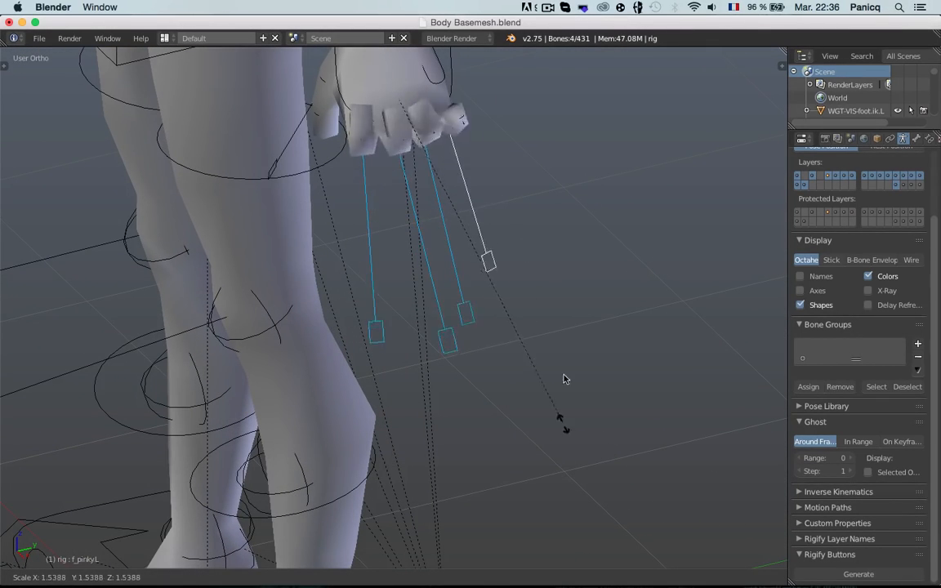
pyautogui.click(523, 236)
pyautogui.moveTo(384, 215); pyautogui.dragTo(414, 199, button='middle')
pyautogui.hotkey('ctrl', 'z')
pyautogui.press('a')
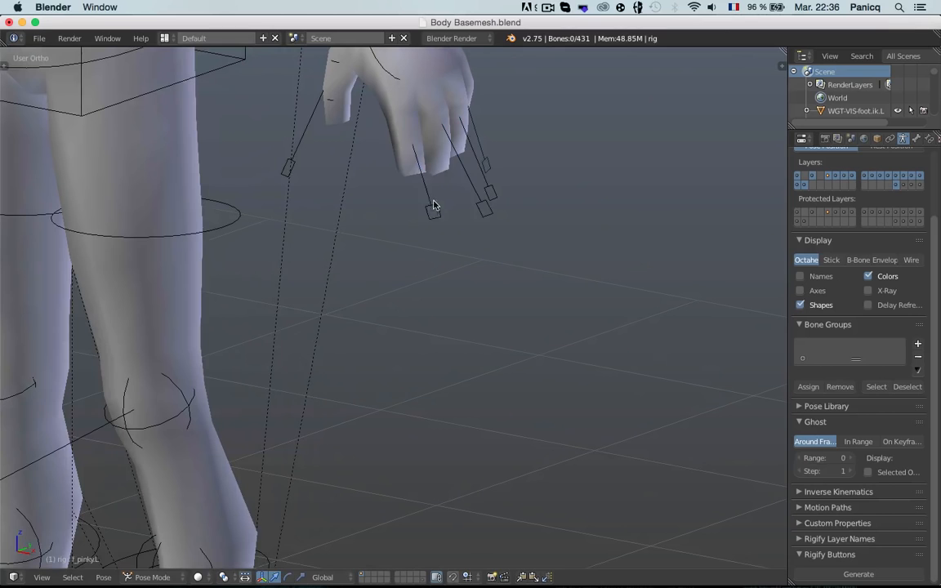
# Test the left index finger control by scaling and rotating it, reverting both changes.
pyautogui.rightClick(433, 204)
pyautogui.press('s')
pyautogui.click(497, 214)
pyautogui.moveTo(497, 214); pyautogui.dragTo(467, 233, button='middle')
pyautogui.hotkey('ctrl', 'z')
pyautogui.press('r')
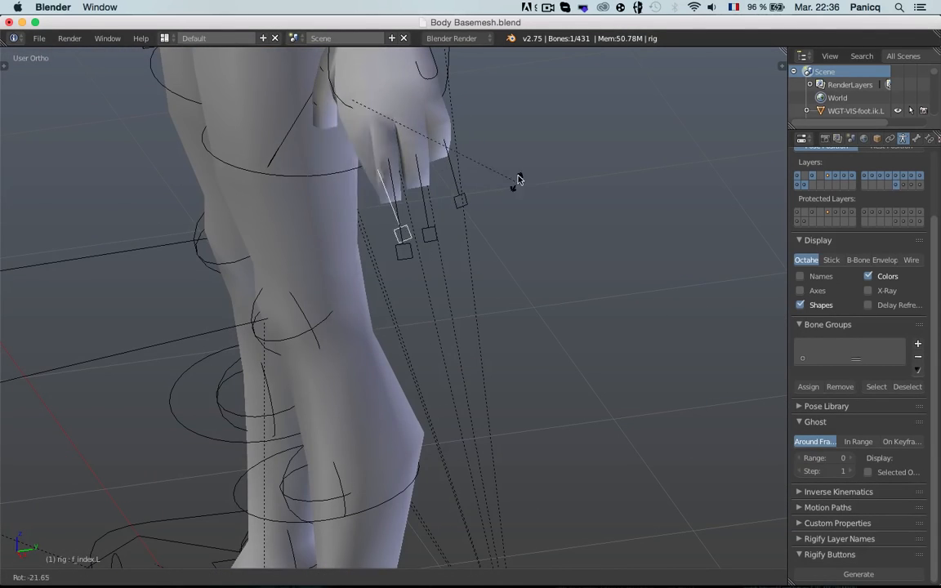
pyautogui.rightClick(435, 270)
# Rotate the left thigh FK control in the right side view to raise the leg forward.
pyautogui.press('KP_1')
pyautogui.scroll(-3, 435, 272)
pyautogui.keyDown('shift'); pyautogui.moveTo(258, 349); pyautogui.dragTo(370, 322, button='middle'); pyautogui.keyUp('shift')
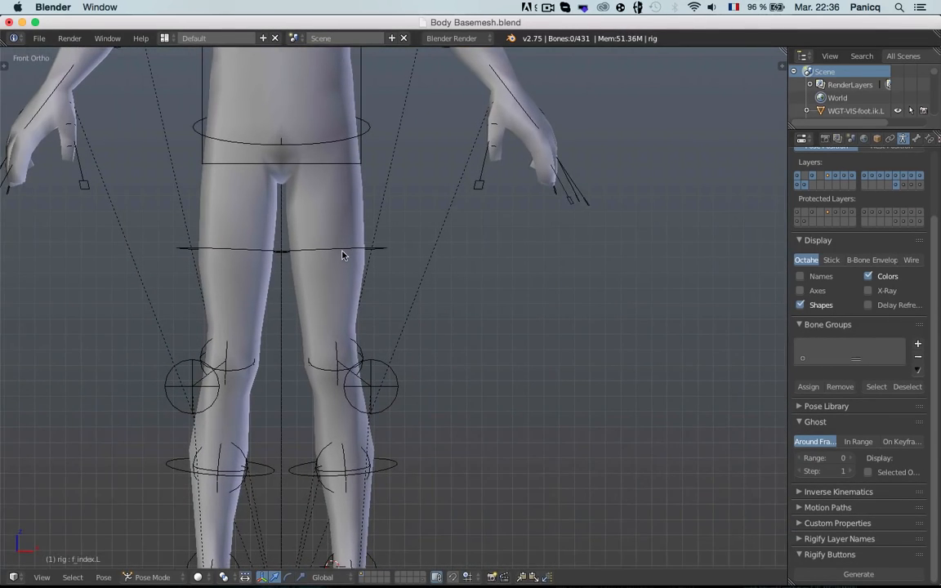
pyautogui.rightClick(343, 253)
pyautogui.press('KP_3')
pyautogui.press('r')
pyautogui.rightClick(408, 273)
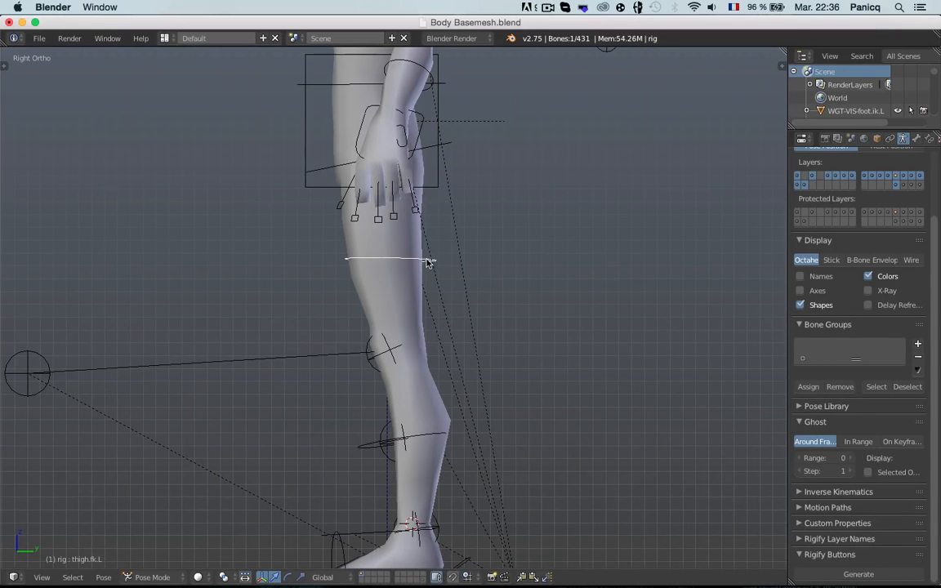
pyautogui.keyDown('shift'); pyautogui.moveTo(428, 263); pyautogui.dragTo(454, 186, button='middle'); pyautogui.keyUp('shift')
pyautogui.press('r')
pyautogui.click(336, 262)
# Rotate the left shin FK control backward to bend the knee, using wireframe shading to pick the control.
pyautogui.press('z')
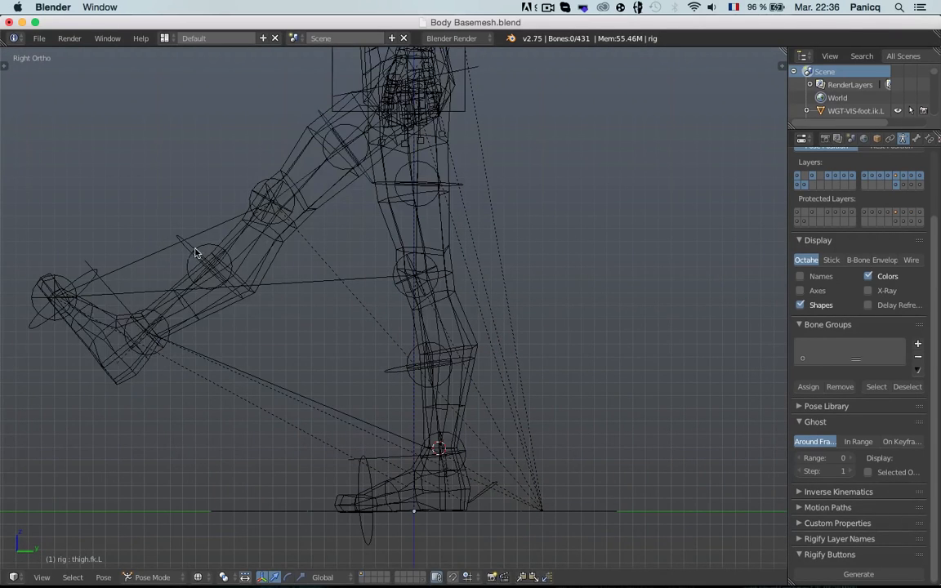
pyautogui.rightClick(195, 254)
pyautogui.press('r')
pyautogui.click(341, 275)
pyautogui.press('z')
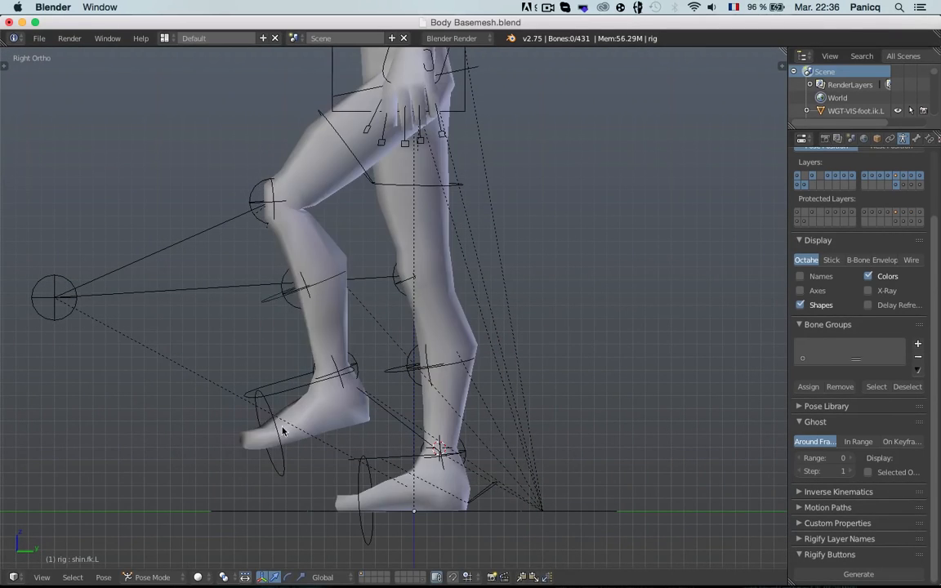
# Rotate the left foot FK control in the side view and check the pose from the front.
pyautogui.press('r')
pyautogui.click(400, 409)
pyautogui.scroll(-3, 365, 395)
pyautogui.press('KP_1')
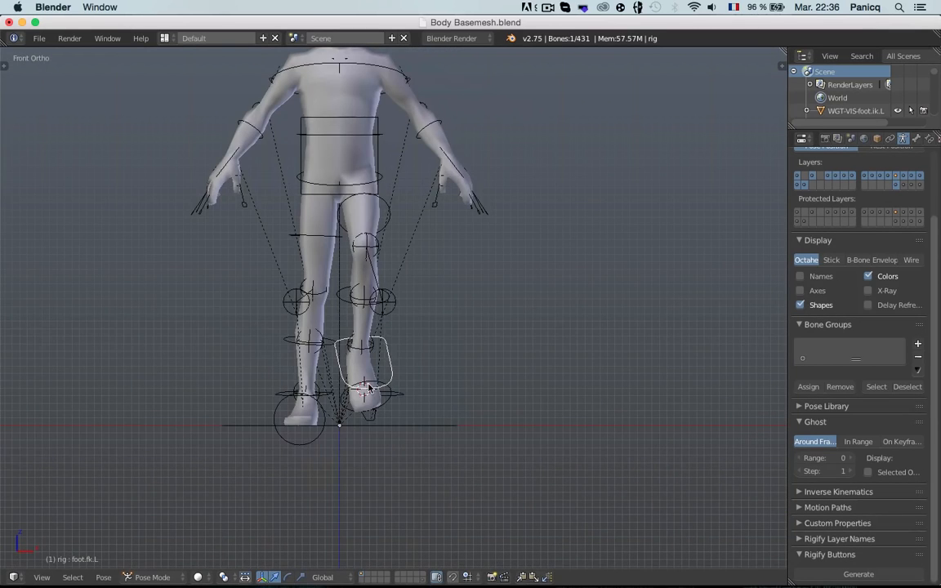
# Clear the rotation of all bones in the rig.
pyautogui.press('a')
pyautogui.press('a')
pyautogui.hotkey('alt', 'r')
pyautogui.press('a')
# Set the FK/IK property of the left and right feet to 1.000.
pyautogui.moveTo(401, 378); pyautogui.dragTo(403, 398, button='middle')
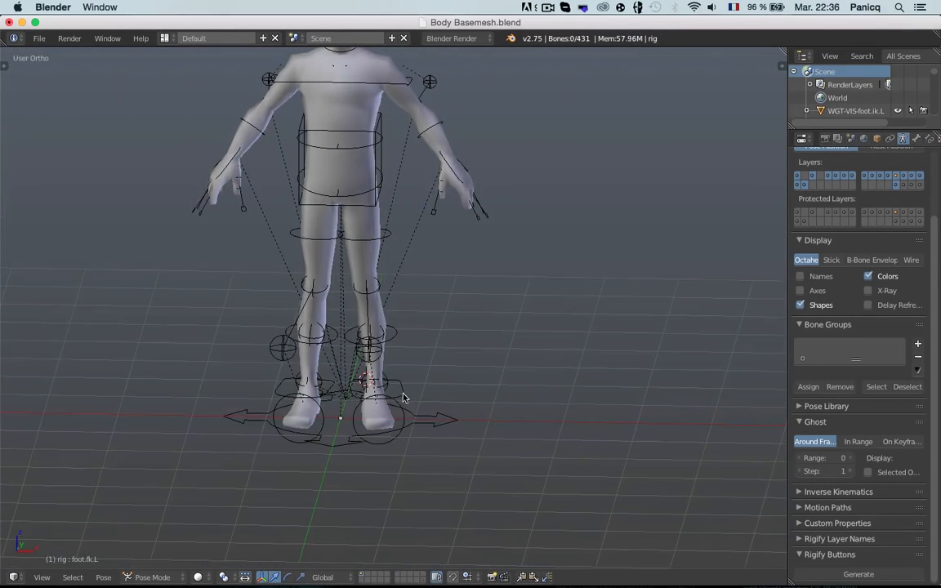
pyautogui.moveTo(433, 334); pyautogui.dragTo(419, 229, button='middle')
pyautogui.keyDown('shift'); pyautogui.moveTo(337, 376); pyautogui.dragTo(431, 238, button='middle'); pyautogui.keyUp('shift')
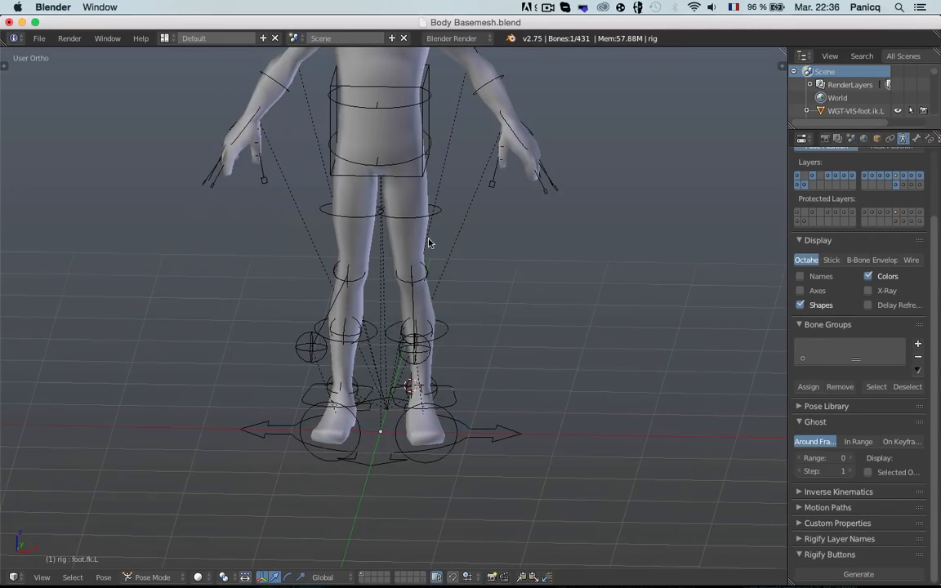
pyautogui.scroll(2, 473, 415)
pyautogui.press('n')
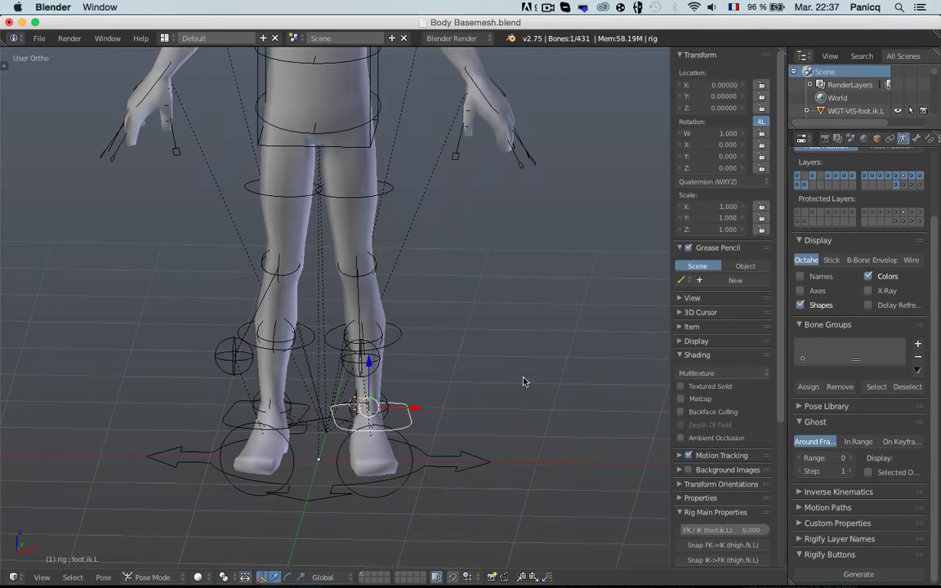
pyautogui.scroll(-5, 713, 516)
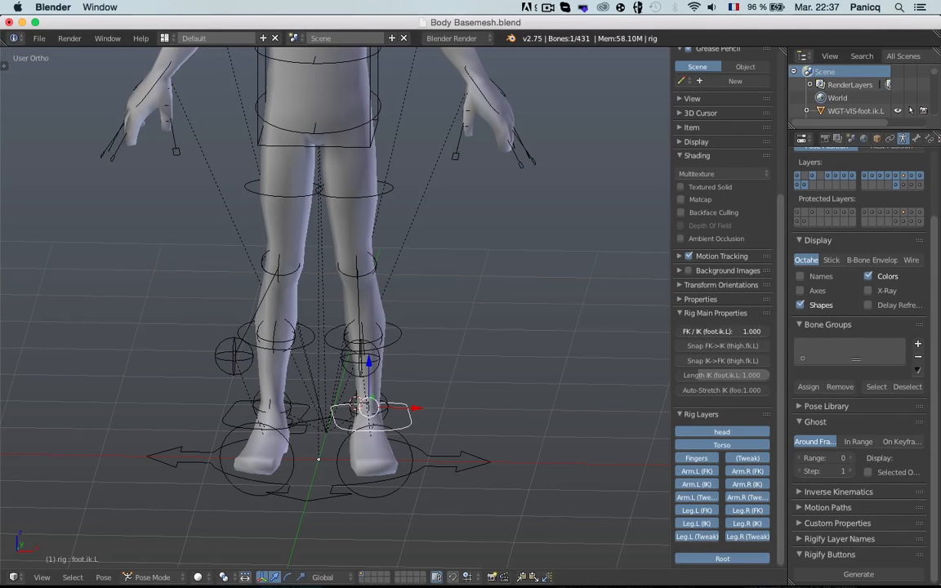
pyautogui.rightClick(227, 419)
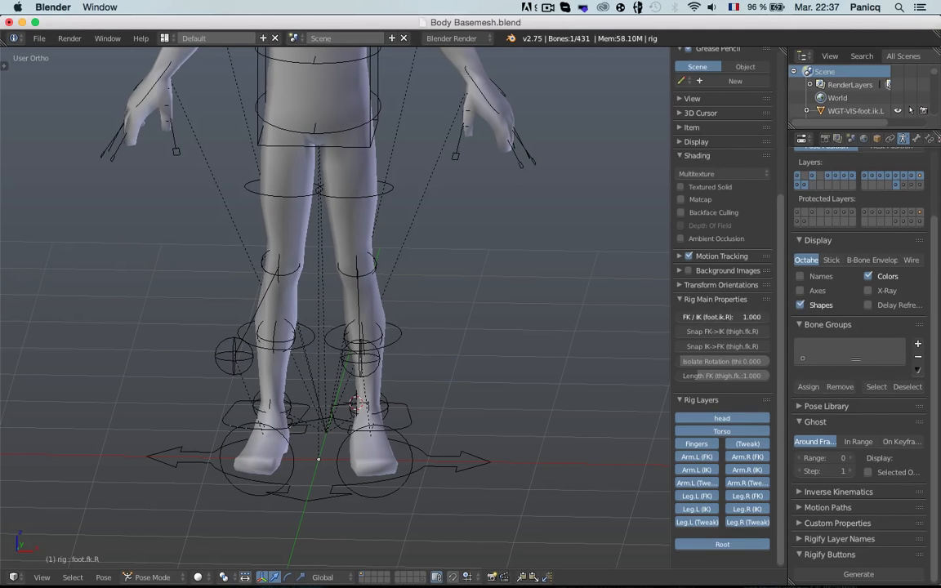
pyautogui.press('n')
# Move the left foot IK control forward and up in the right side view to raise the leg.
pyautogui.press('KP_3')
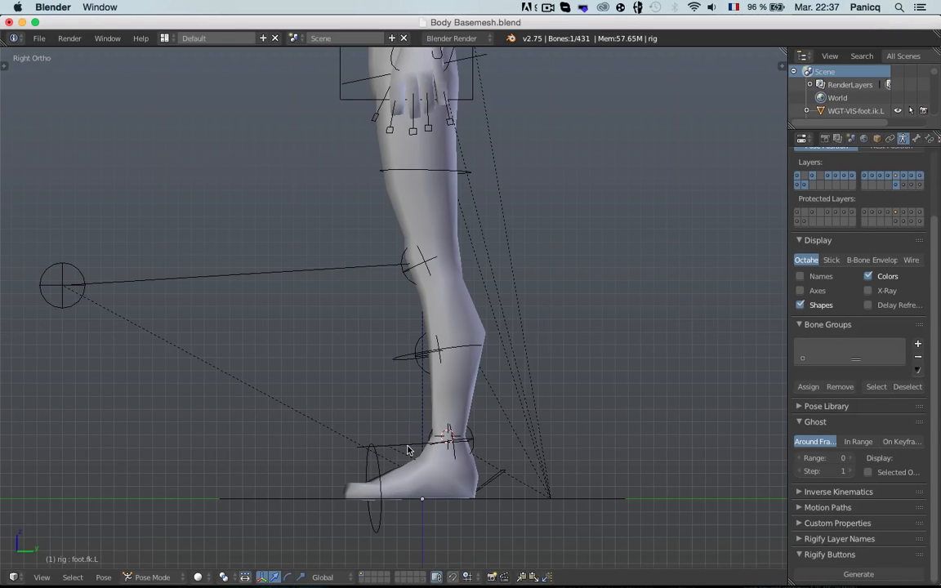
pyautogui.rightClick(415, 450)
pyautogui.moveTo(415, 450); pyautogui.dragTo(429, 412, button='middle')
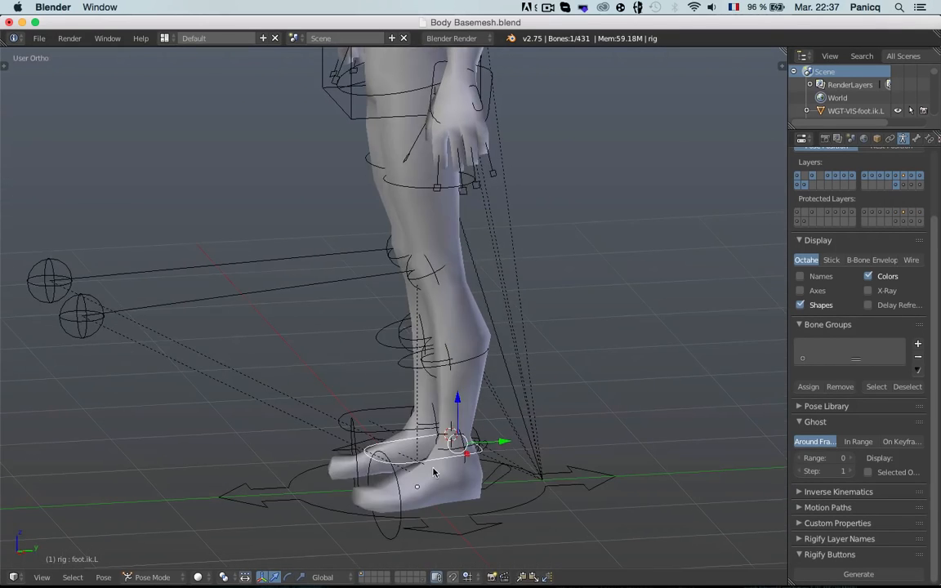
pyautogui.press('g')
pyautogui.press('Escape')
pyautogui.press('KP_3')
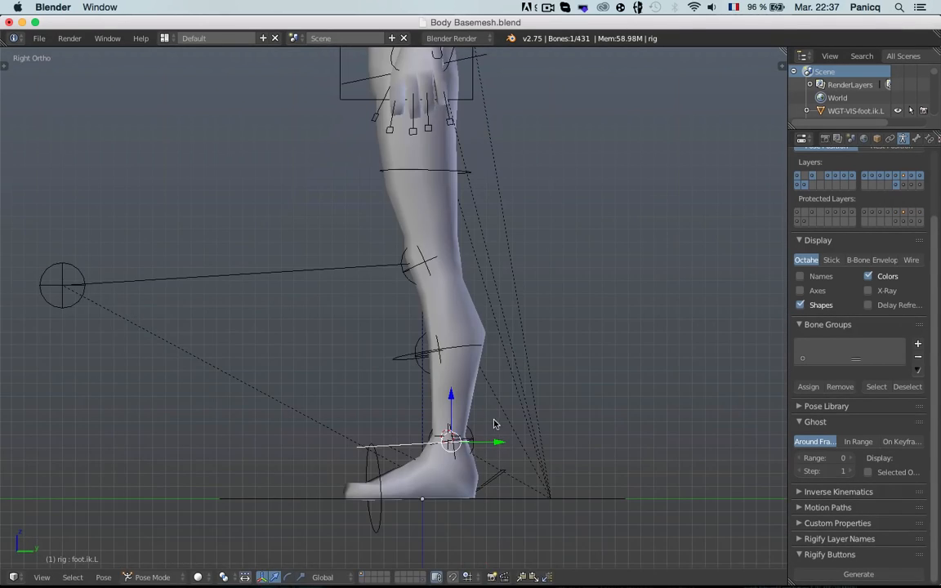
pyautogui.press('g')
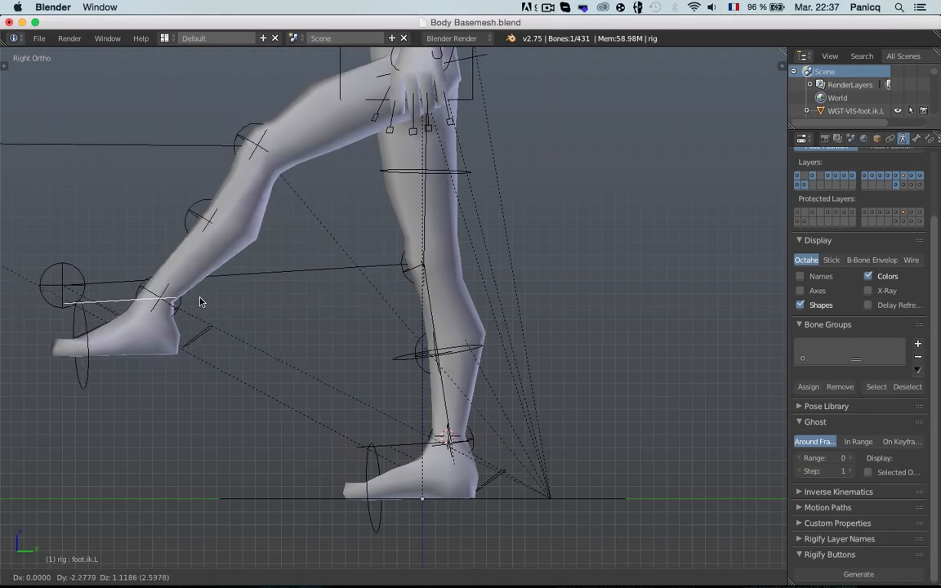
pyautogui.press('r')
pyautogui.click(196, 340)
# Test the left foot roll IK control by rotating it in the side view.
pyautogui.rightClick(196, 340)
pyautogui.press('r')
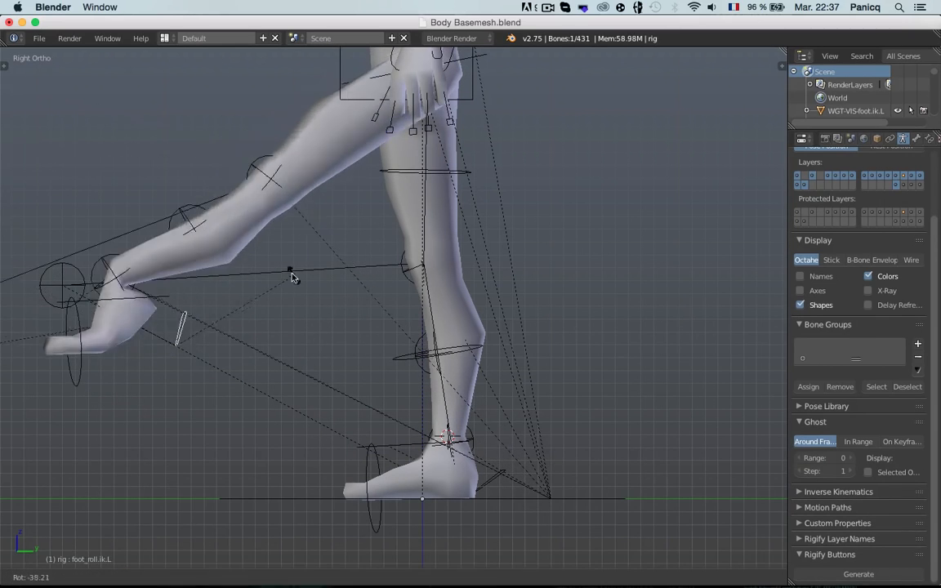
pyautogui.click(233, 318)
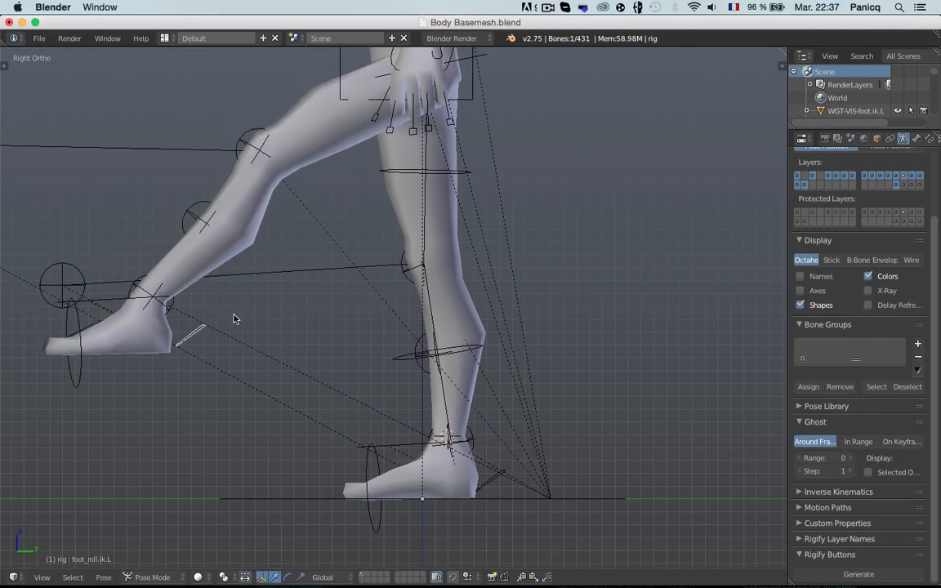
pyautogui.press('a')
# Move the left foot IK control back and down beneath the knee to bend the leg.
pyautogui.rightClick(126, 300)
pyautogui.press('g')
pyautogui.click(301, 356)
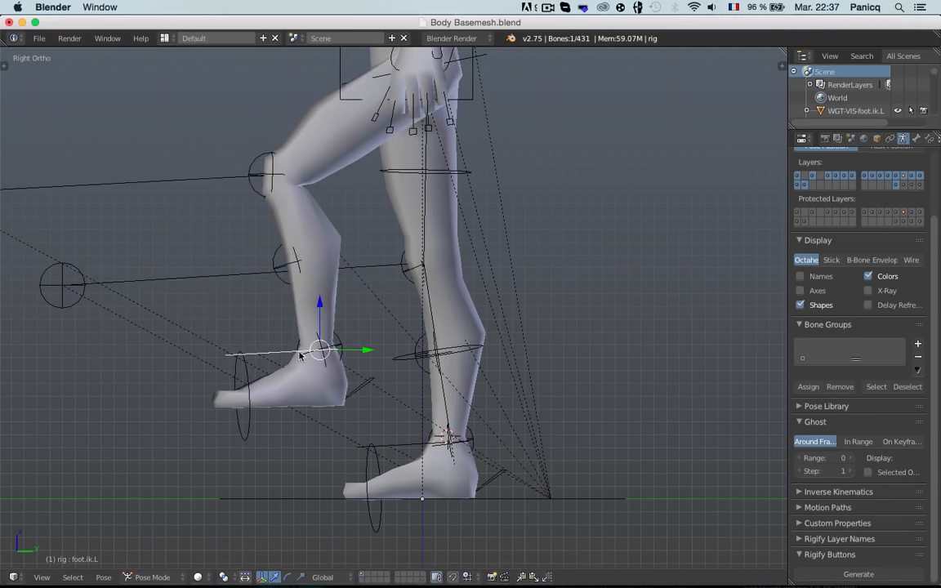
pyautogui.press('a')
# Test rotating the left foot roll IK control around its local X axis from a perspective angle.
pyautogui.moveTo(365, 398); pyautogui.dragTo(401, 460, button='middle')
pyautogui.rightClick(445, 439)
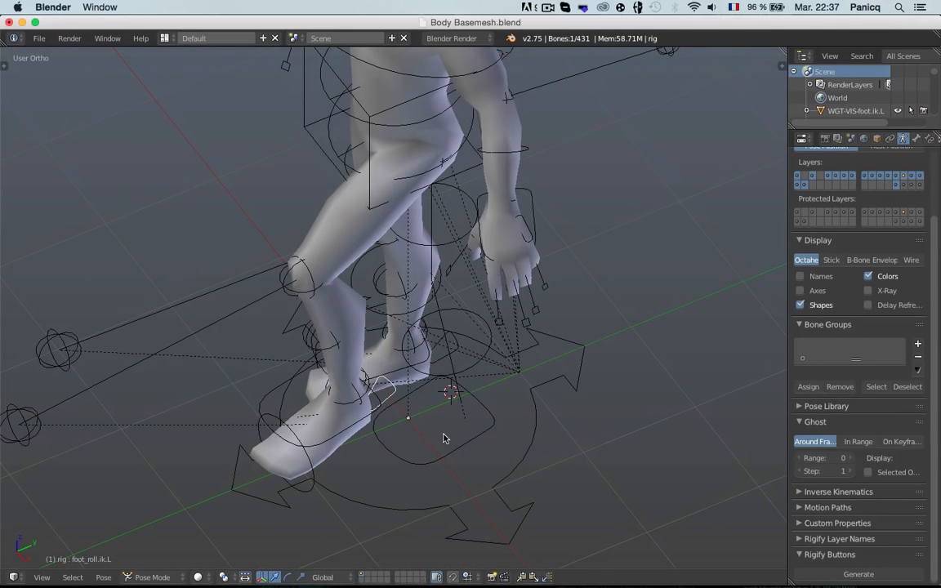
pyautogui.press('r')
pyautogui.press('x')
pyautogui.press('x')
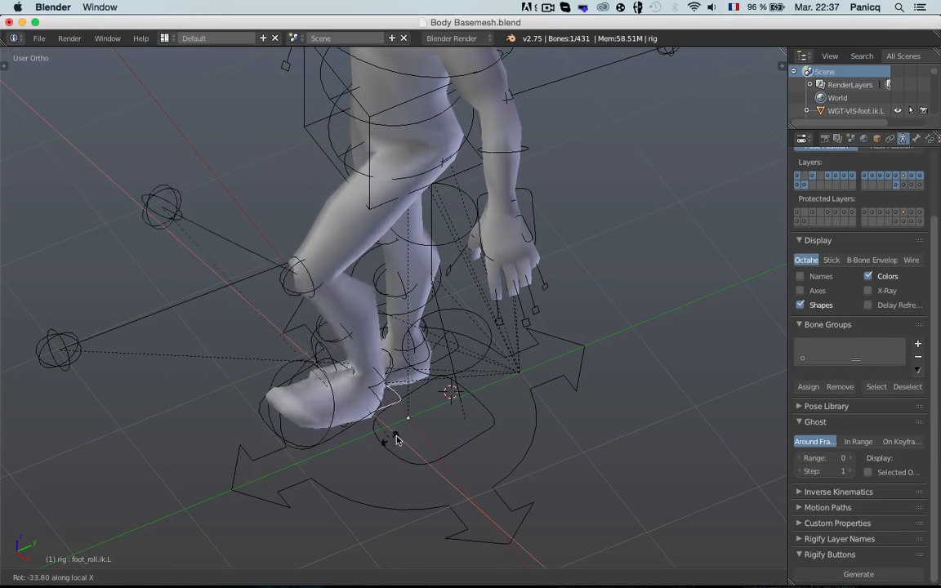
pyautogui.click(405, 408)
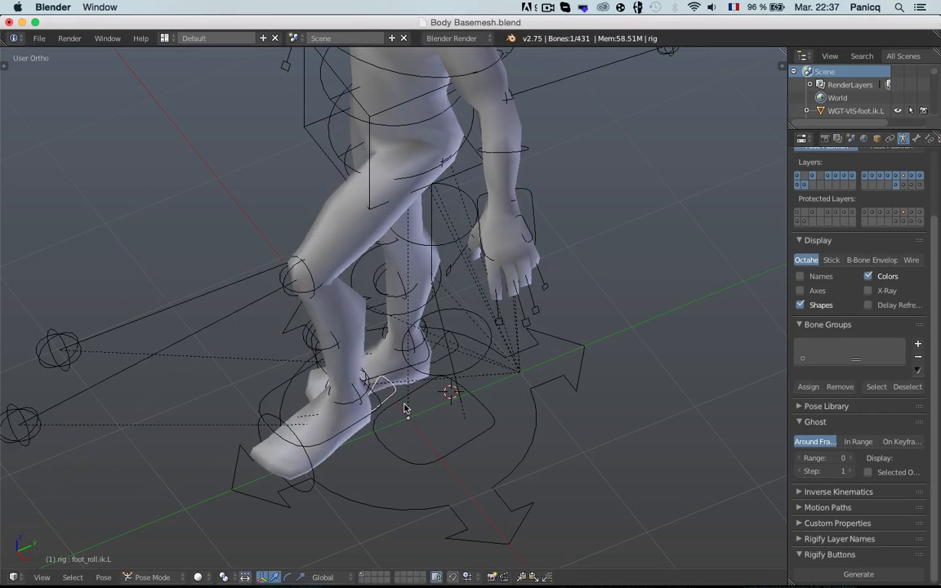
# Clear the location of all bones in the rig.
pyautogui.scroll(-2, 407, 407)
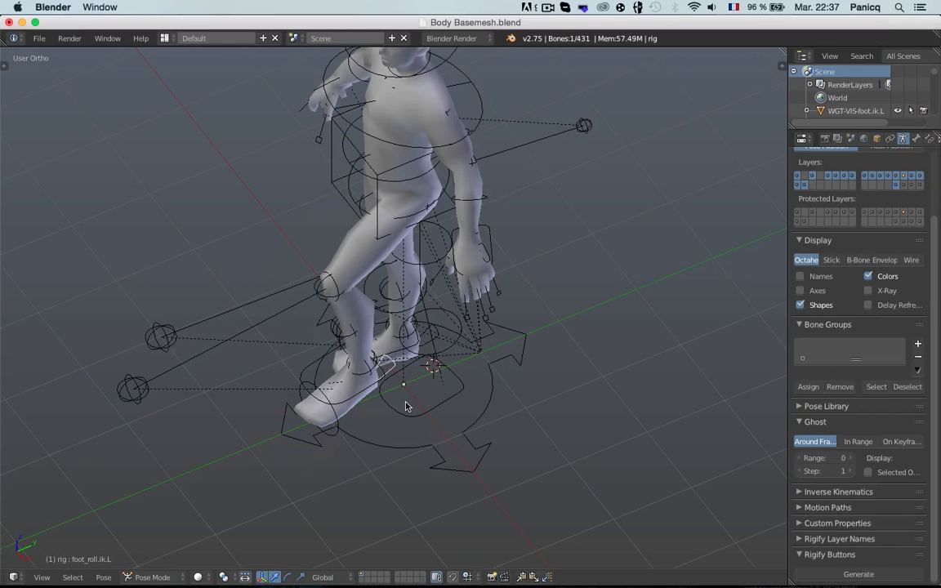
pyautogui.press('KP_3')
pyautogui.press('a')
pyautogui.press('a')
pyautogui.hotkey('alt', 'g')
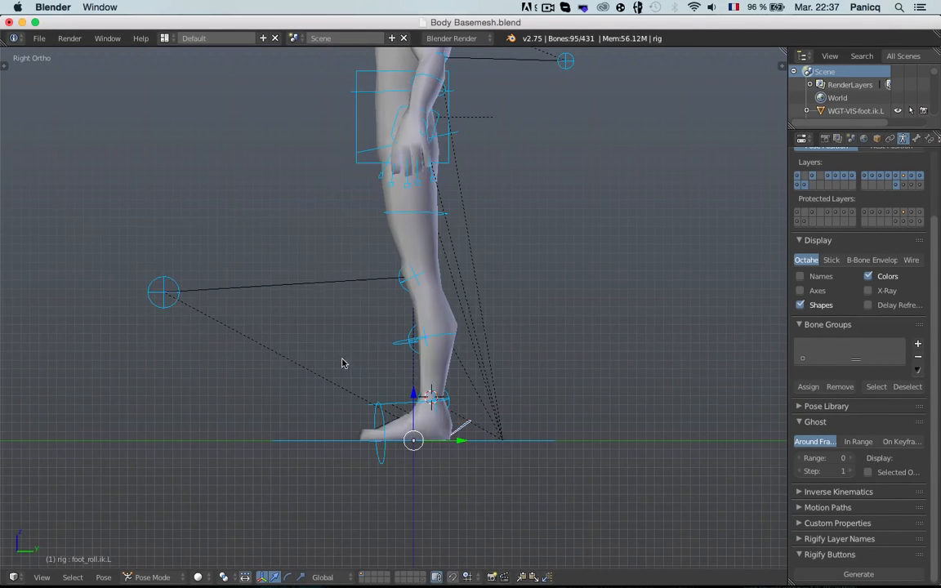
# Test the torso control by moving it in the front view, cancelling the move.
pyautogui.press('KP_1')
pyautogui.press('a')
pyautogui.rightClick(411, 194)
pyautogui.press('g')
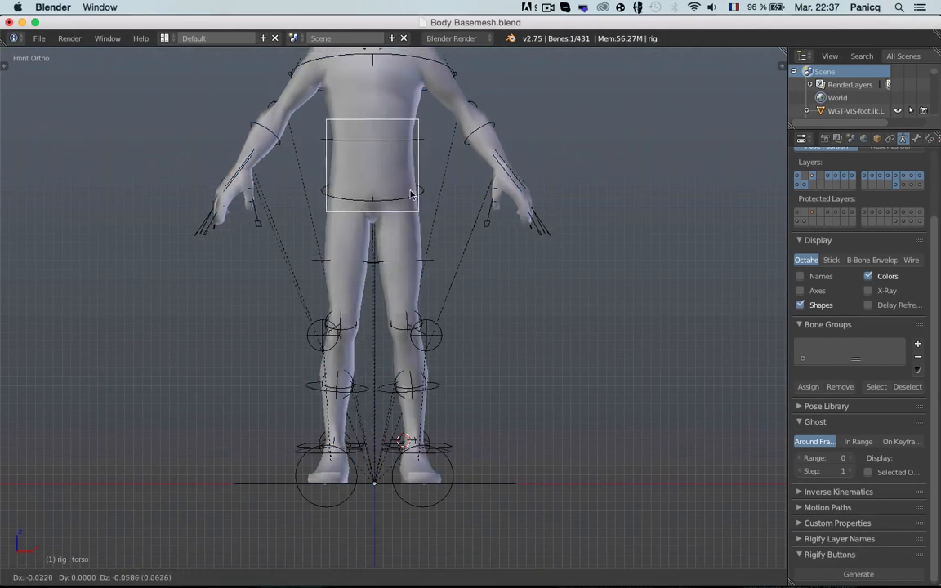
pyautogui.rightClick(466, 252)
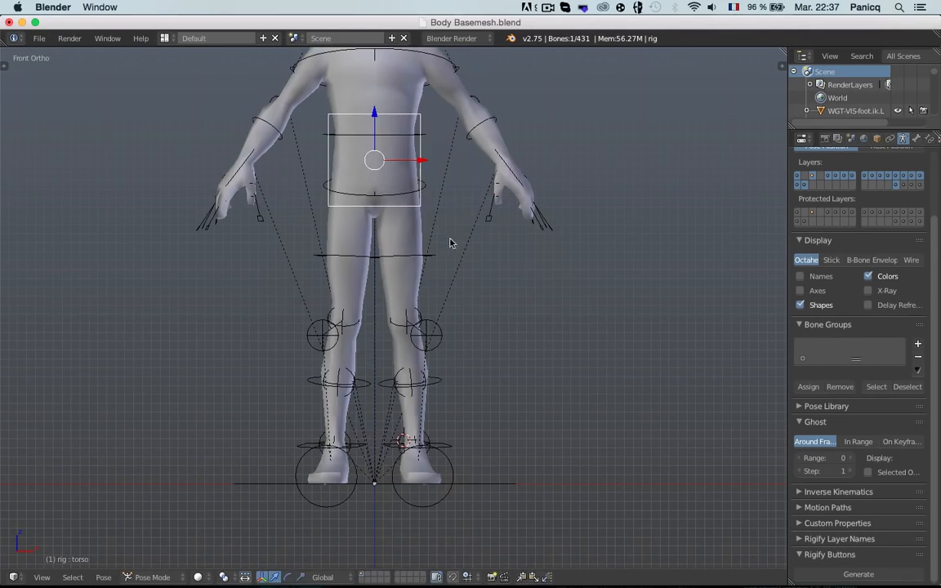
# Test the hips control by rotating it in the front view, cancelling the rotation.
pyautogui.rightClick(376, 193)
pyautogui.press('r')
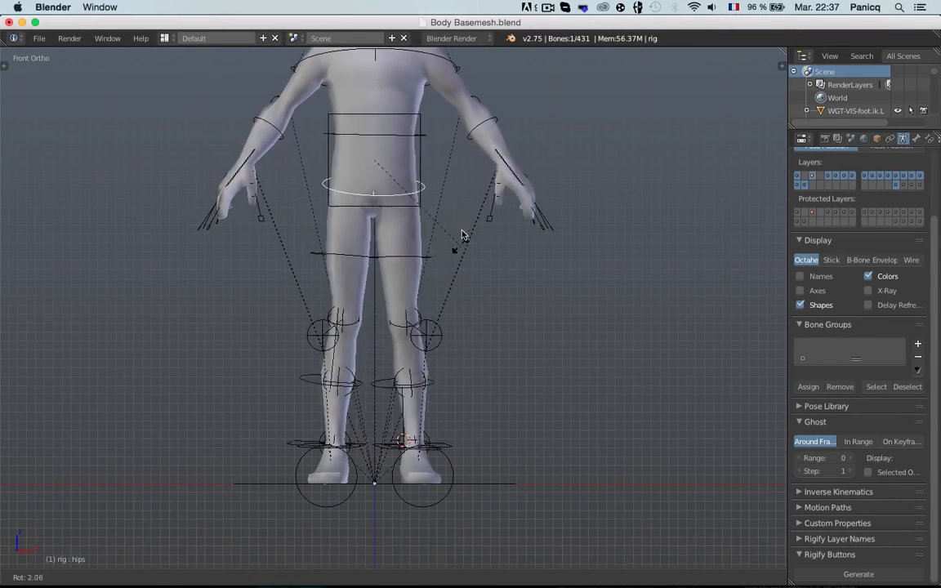
pyautogui.rightClick(475, 224)
pyautogui.press('a')
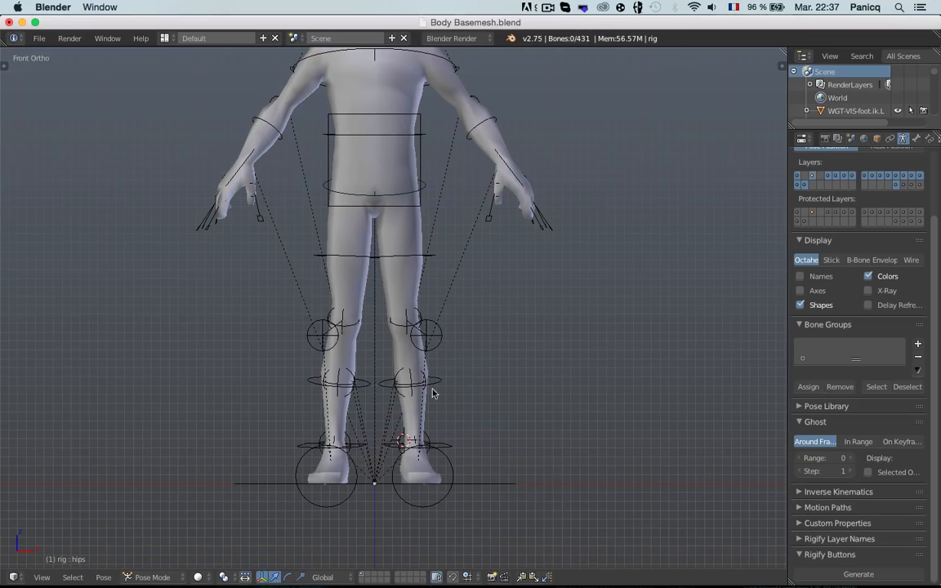
# Raise the left leg in the right side view by moving the foot IK control forward and up.
pyautogui.rightClick(441, 452)
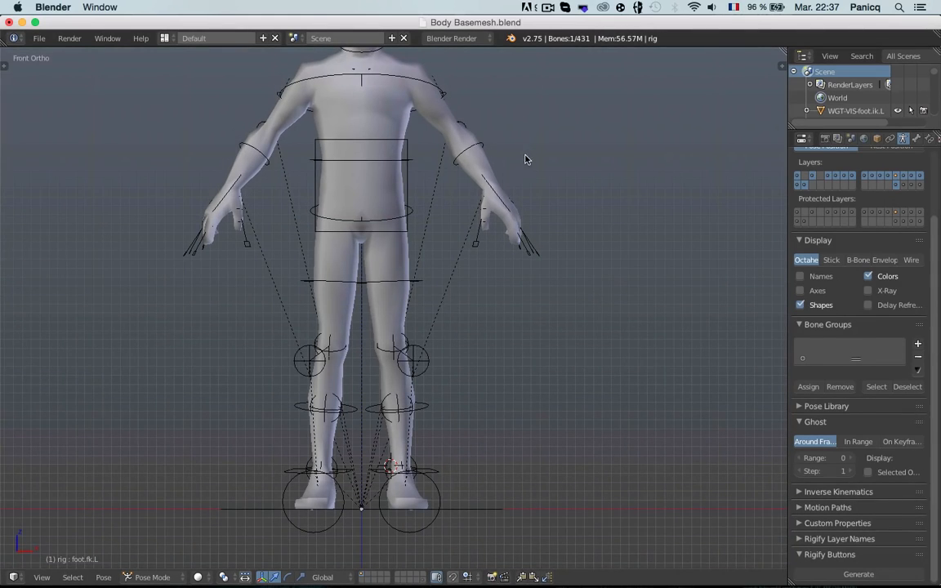
pyautogui.press('KP_3')
pyautogui.scroll(5, 473, 309)
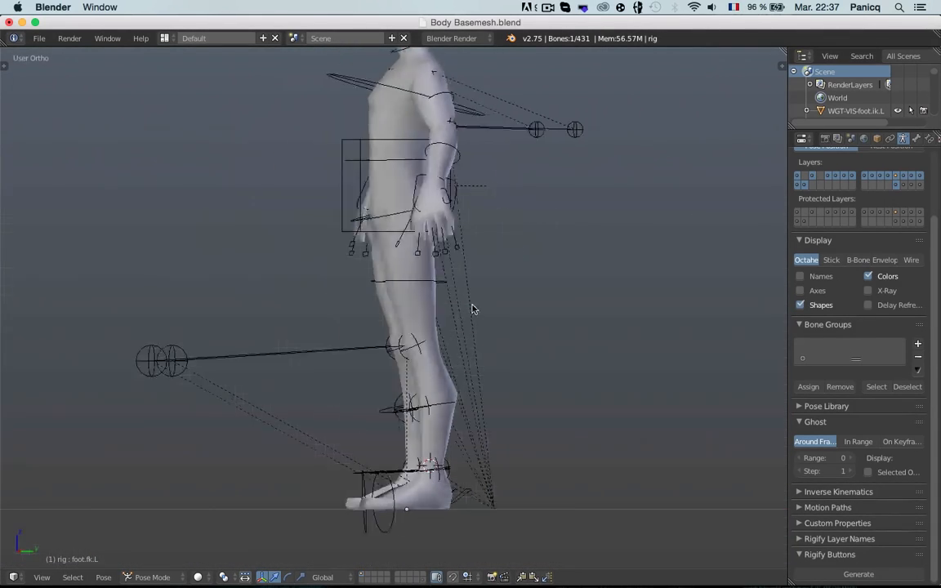
pyautogui.press('g')
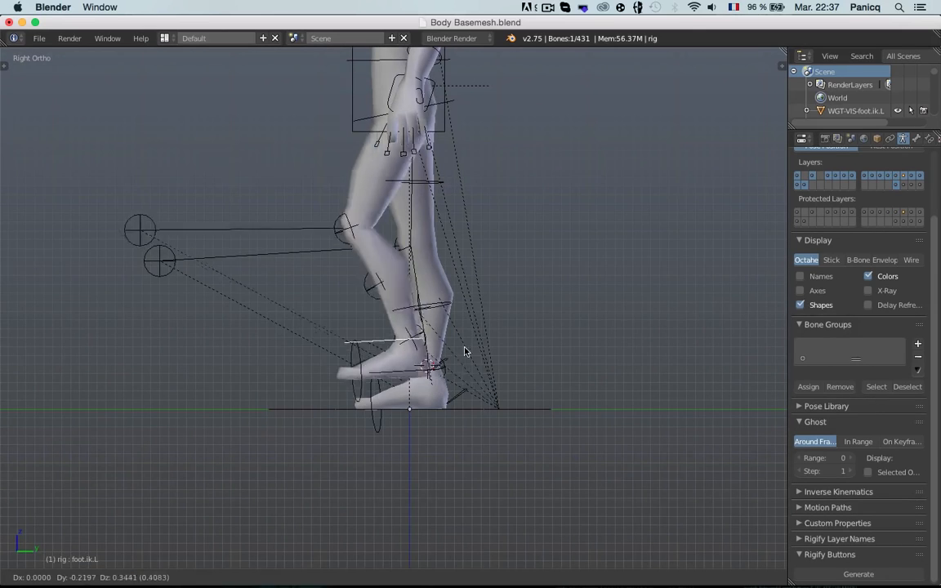
pyautogui.click(332, 293)
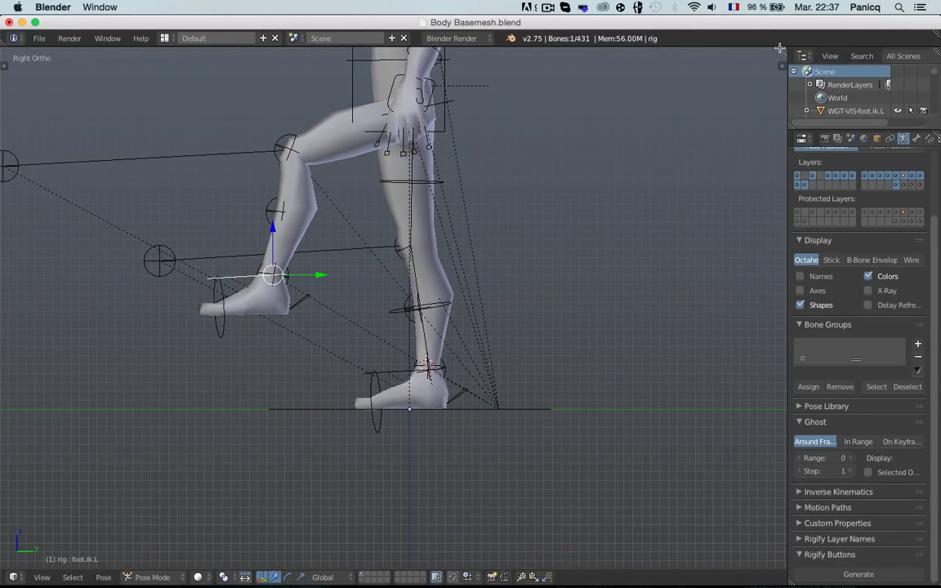
# Split the 3D view horizontally and change the lower area into a Timeline.
pyautogui.moveTo(780, 52); pyautogui.dragTo(614, 435)
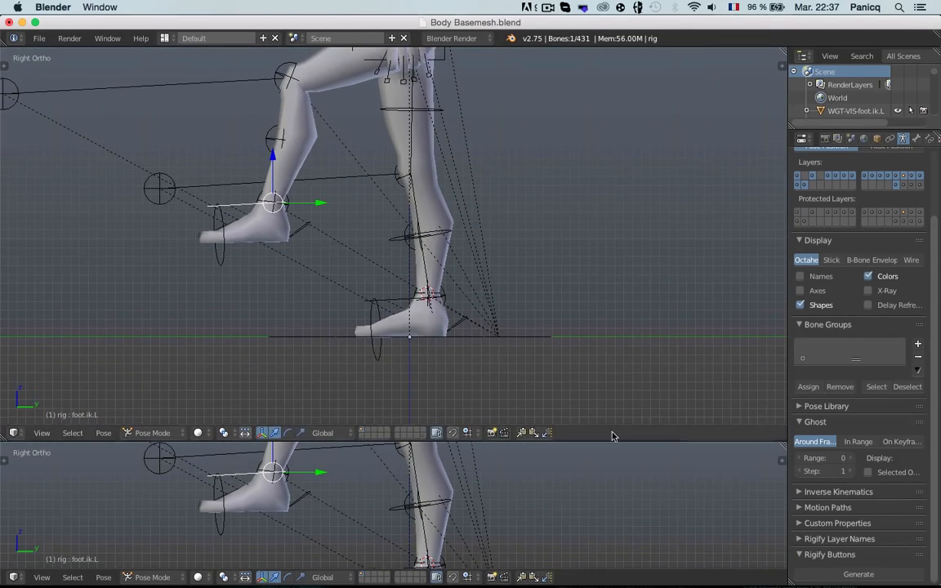
pyautogui.click(13, 577)
pyautogui.click(31, 540)
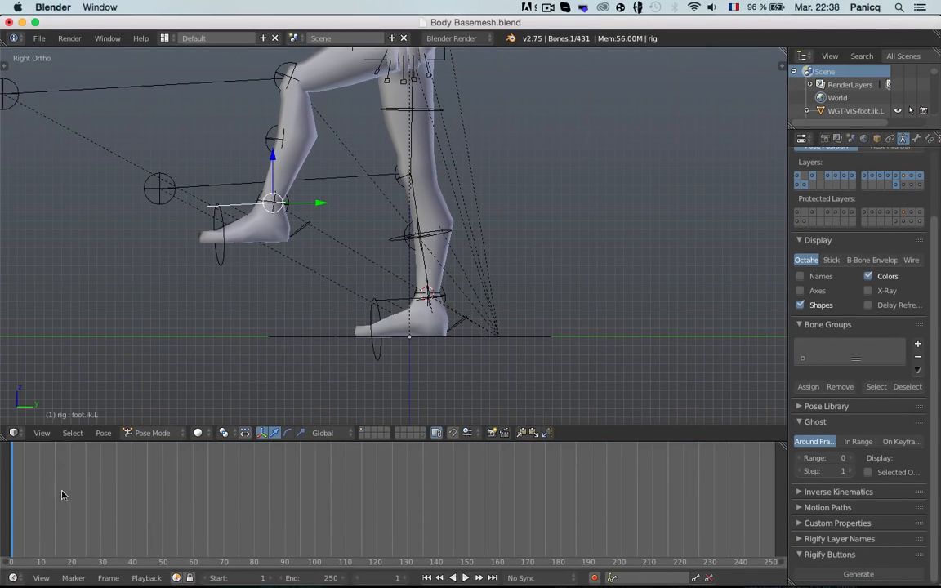
# Insert a LocRotScale keyframe for all bones at frame 1.
pyautogui.press('a')
pyautogui.press('a')
pyautogui.press('i')
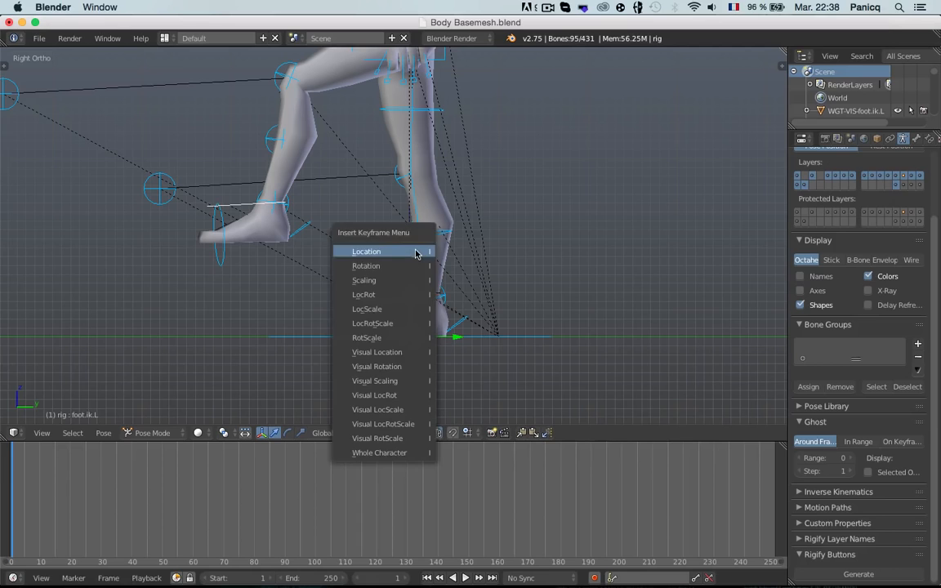
pyautogui.click(416, 322)
# At frame 15, move the left foot IK control higher and rotate it so that the toes point up.
pyautogui.moveTo(29, 490); pyautogui.dragTo(55, 490)
pyautogui.rightClick(238, 202)
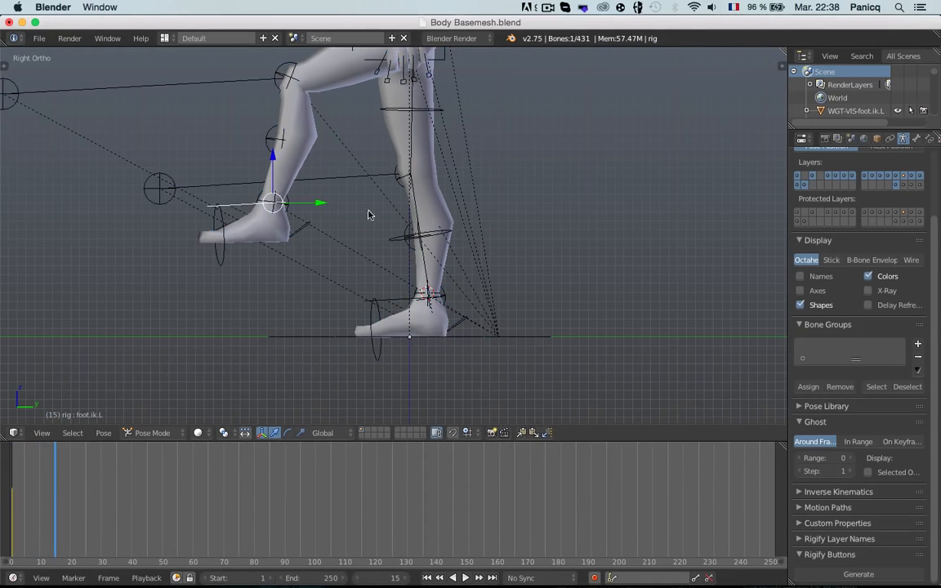
pyautogui.press('g')
pyautogui.click(303, 132)
pyautogui.press('r')
pyautogui.click(257, 191)
pyautogui.keyDown('shift'); pyautogui.moveTo(256, 191); pyautogui.dragTo(409, 217, button='middle'); pyautogui.keyUp('shift')
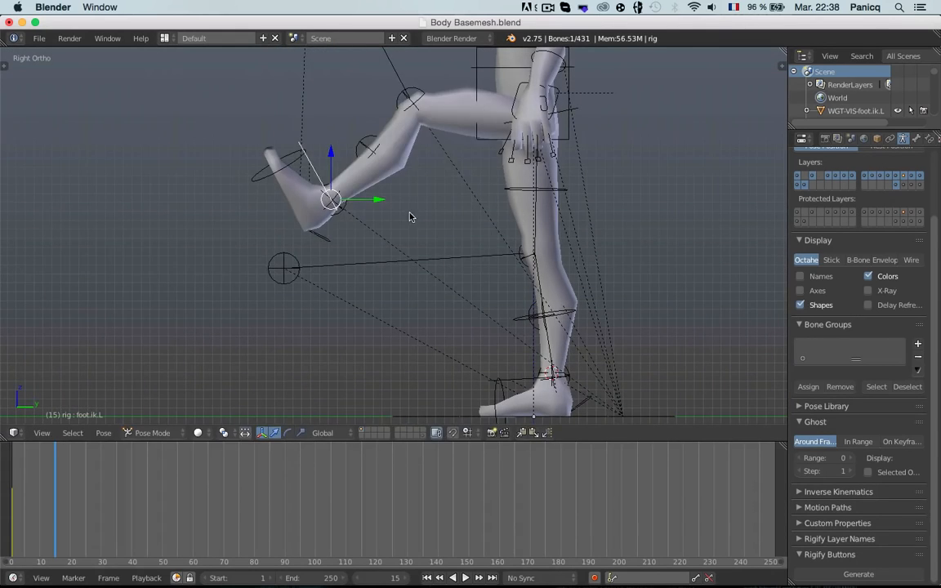
pyautogui.press('g')
pyautogui.click(404, 233)
# Insert a keyframe for the left foot IK control at frame 15 and scrub the timeline to frame 16.
pyautogui.press('i')
pyautogui.click(404, 234)
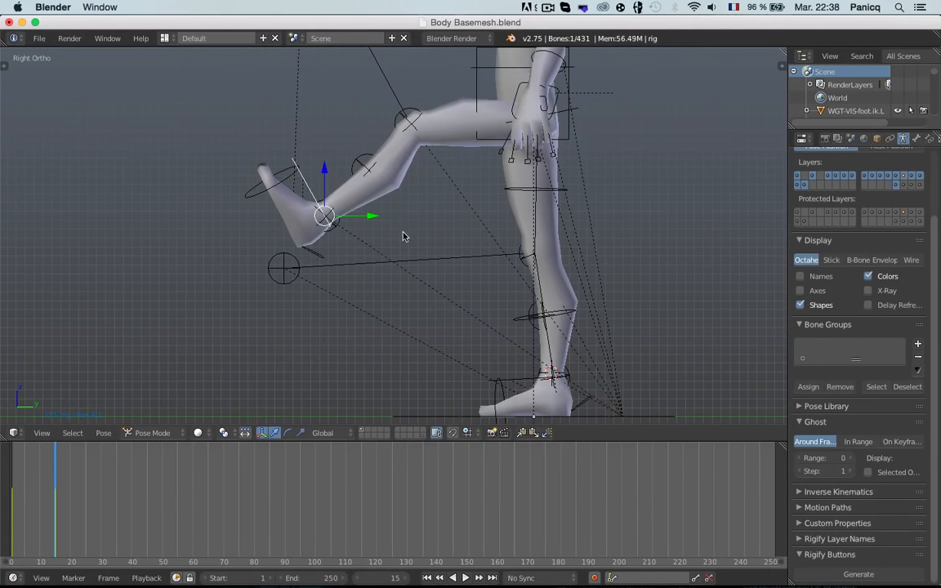
pyautogui.moveTo(34, 485); pyautogui.dragTo(58, 513)
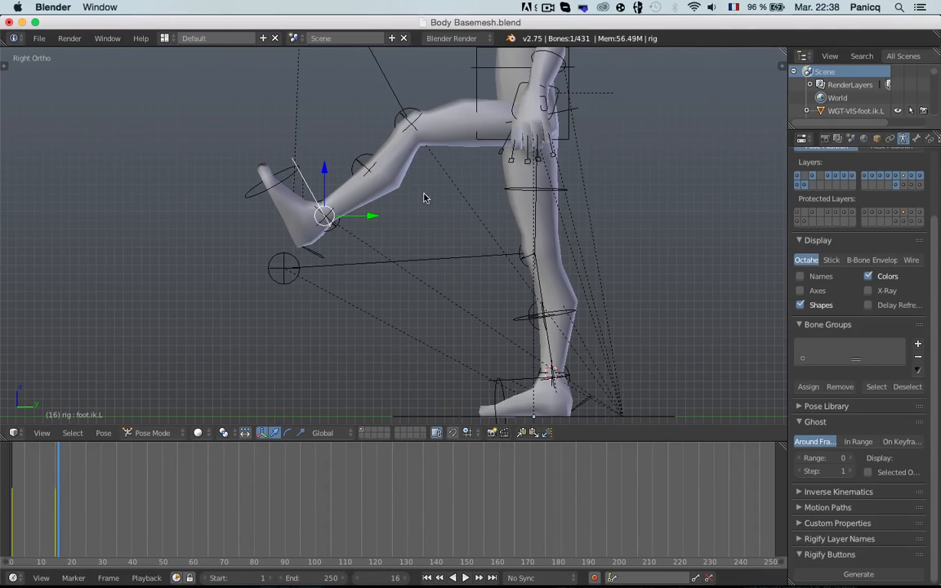
# Snap the left leg's FK controls to the IK pose with Snap FK->IK (thigh.fk.L) and select the left shin FK control.
pyautogui.press('n')
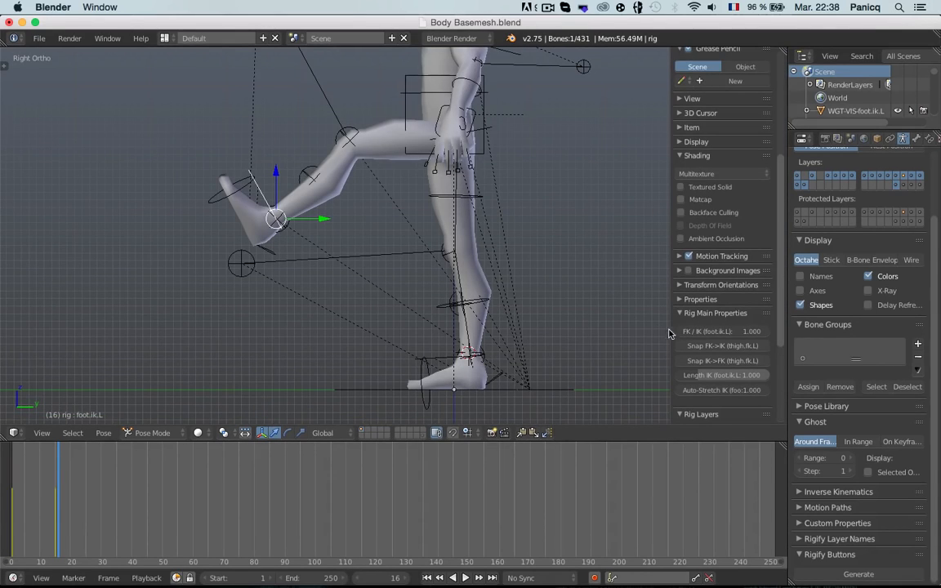
pyautogui.click(738, 349)
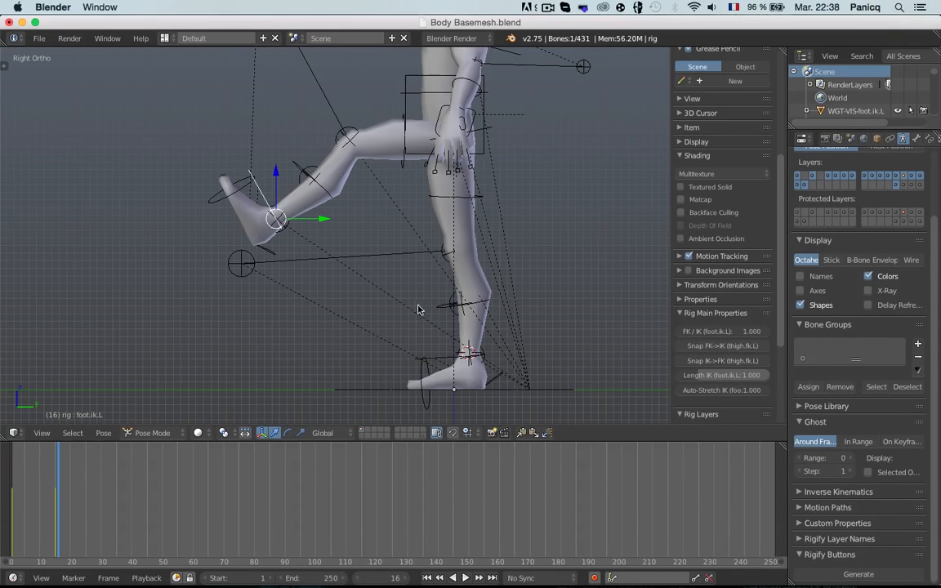
pyautogui.rightClick(326, 190)
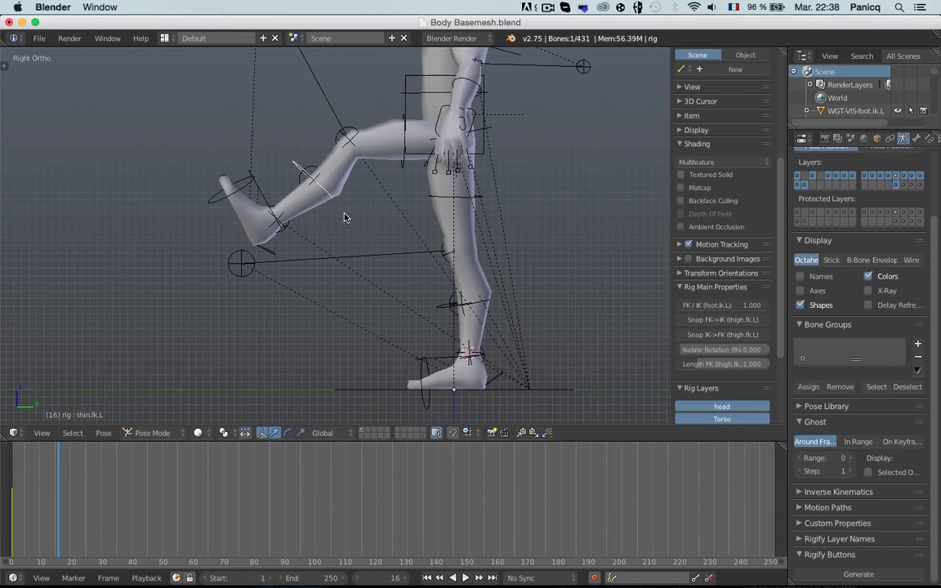
# Set the FK / IK (foot.ik.L) value to 0.000 and try rotating the left shin FK control.
pyautogui.rightClick(267, 201)
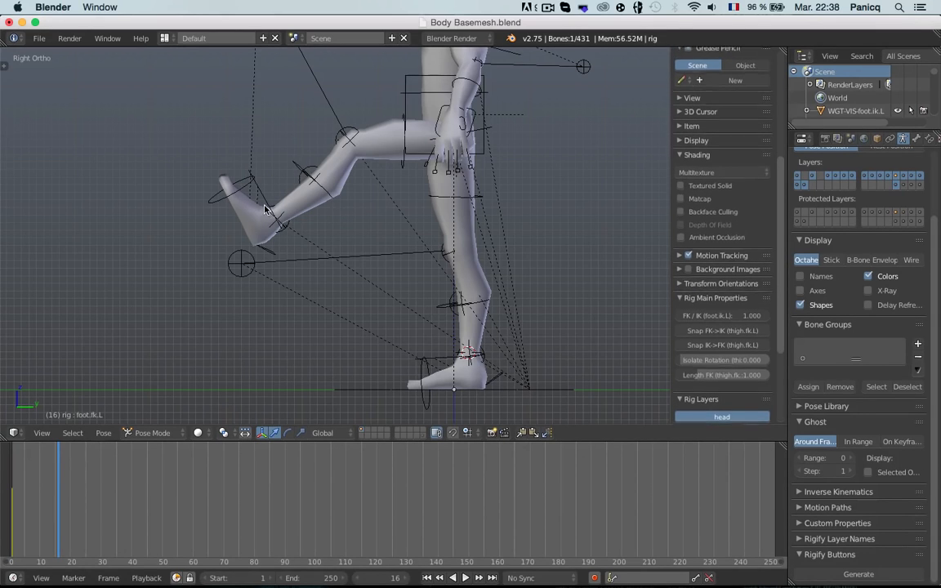
pyautogui.rightClick(328, 196)
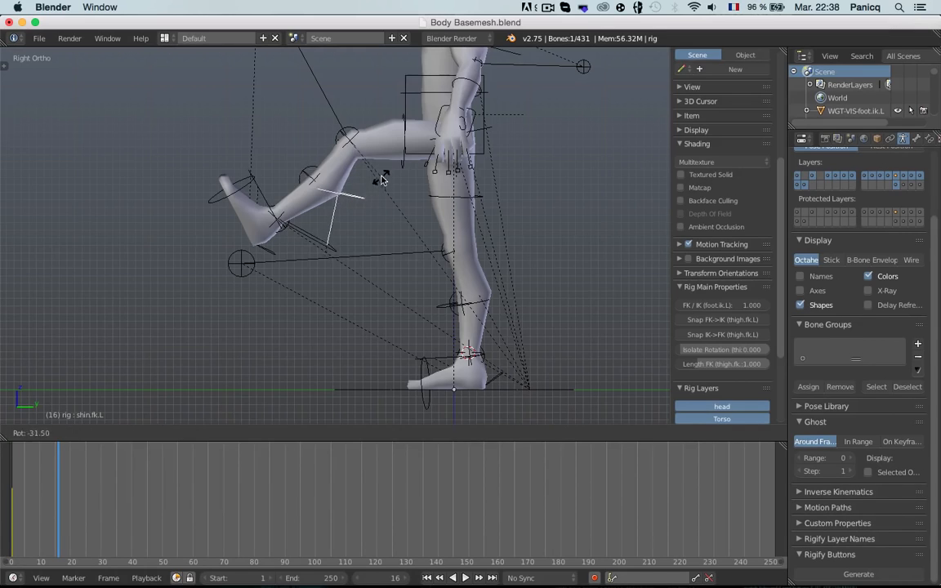
pyautogui.moveTo(723, 305); pyautogui.dragTo(682, 304)
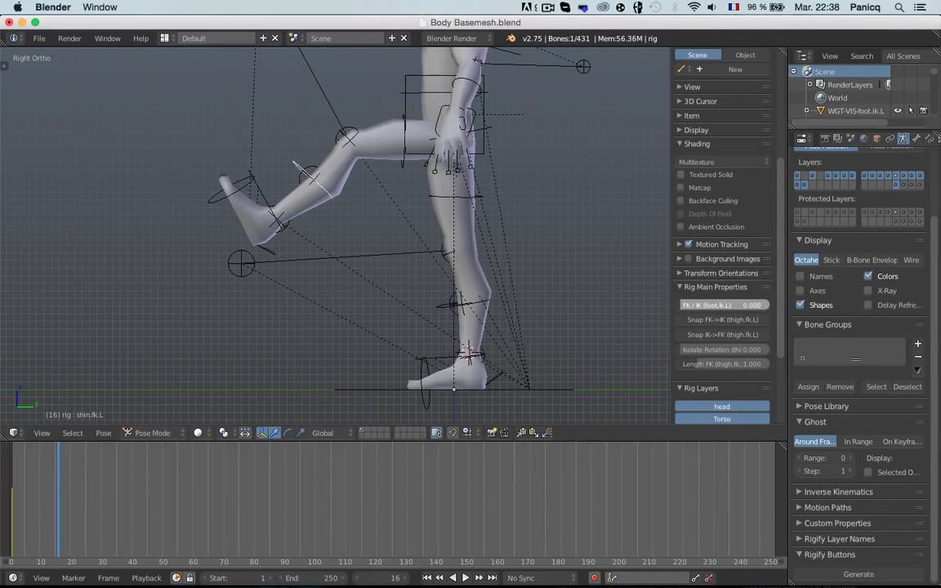
pyautogui.press('r')
pyautogui.rightClick(404, 248)
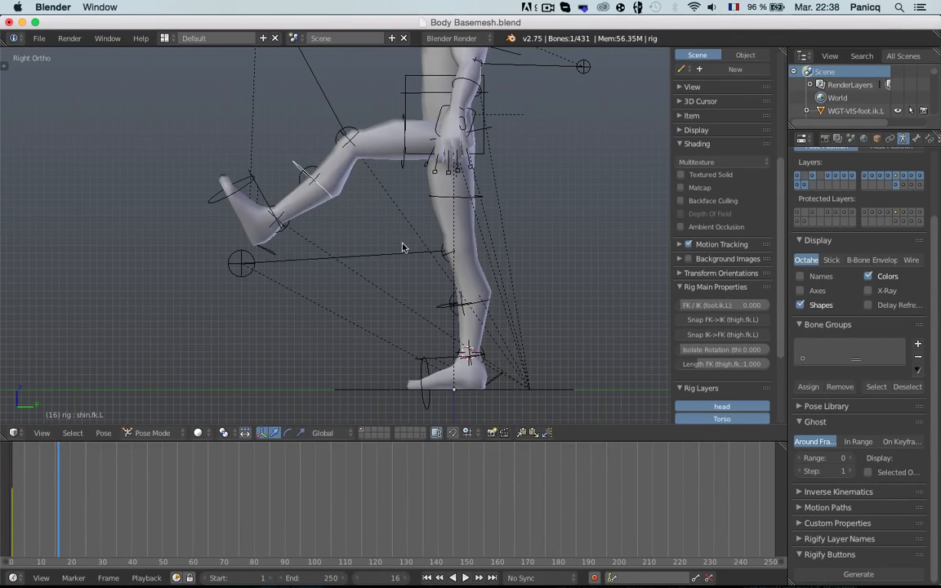
# Select all bones of the rig and clear their transforms to restore the rest pose.
pyautogui.press('a')
pyautogui.press('a')
pyautogui.hotkey('alt', 'r')
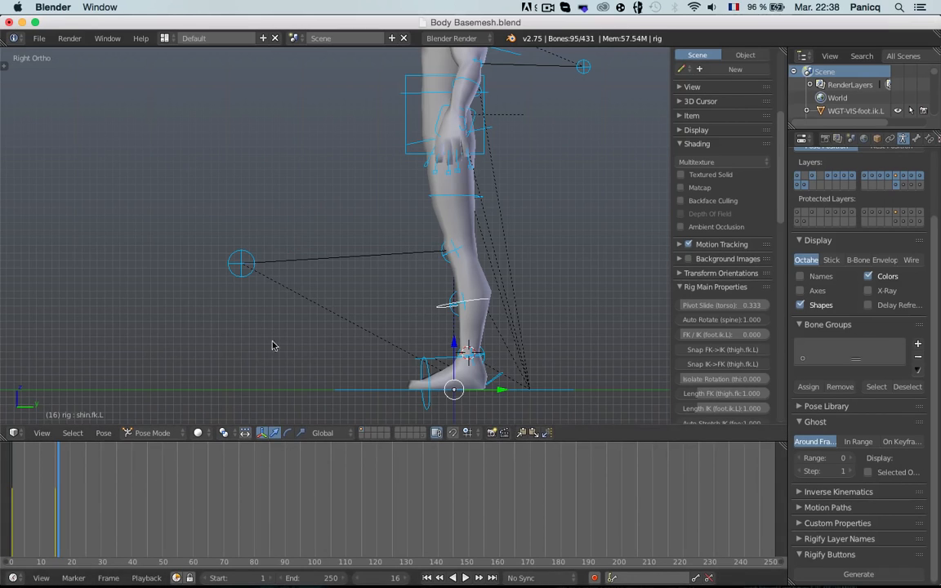
pyautogui.press('a')
pyautogui.press('a')
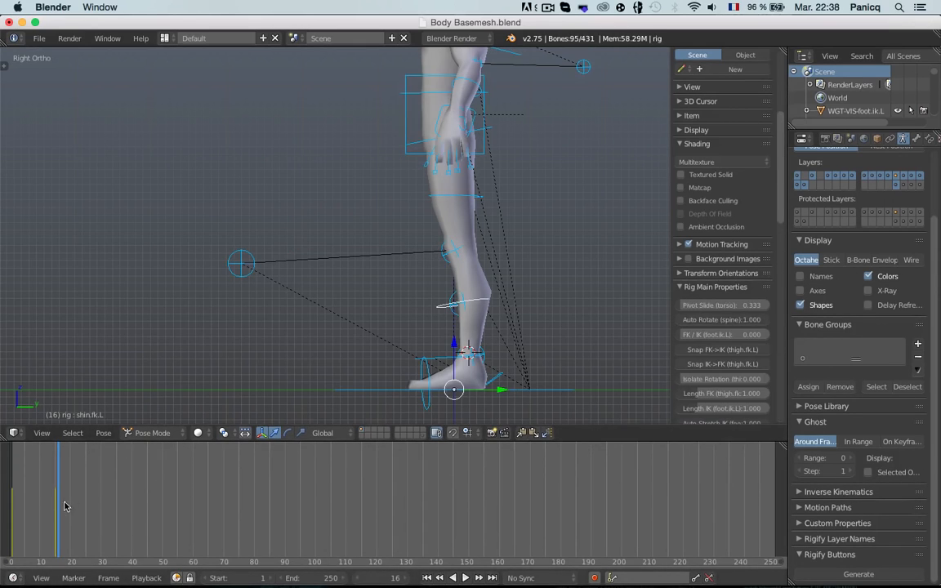
# Delete all of the rig's keyframes in the Dope Sheet and return to frame 0.
pyautogui.click(22, 578)
pyautogui.click(42, 510)
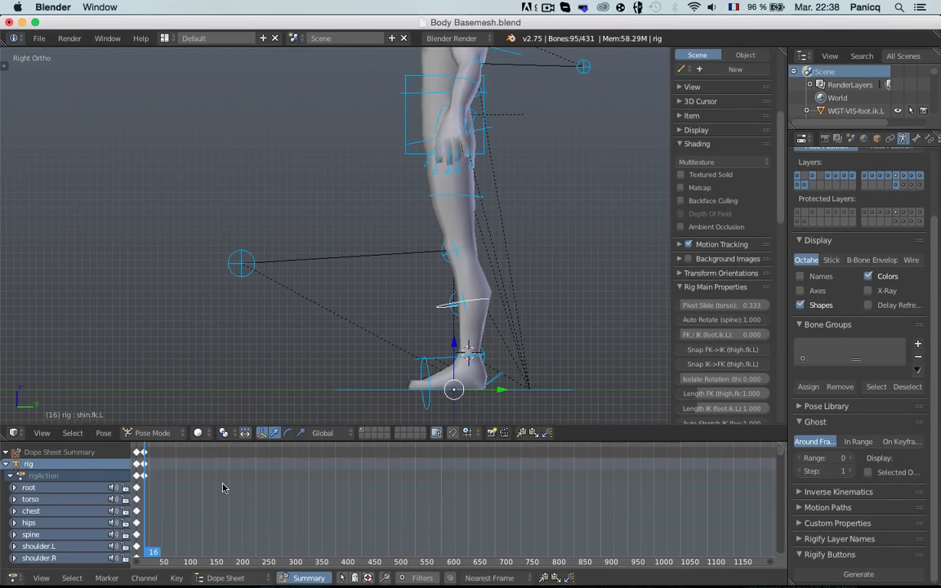
pyautogui.press('x')
pyautogui.click(223, 486)
pyautogui.hotkey('shift', 'Left')
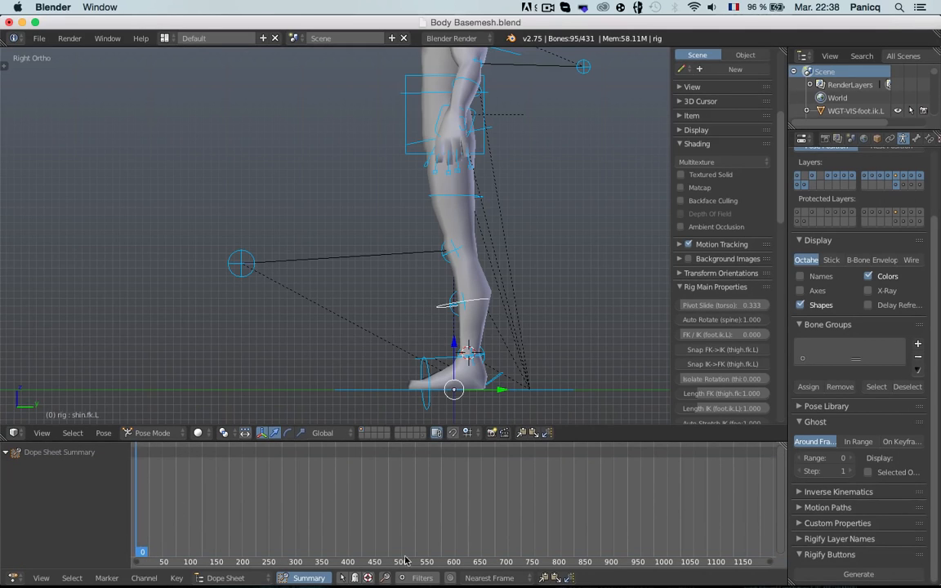
# Change the animation area back to the Timeline and join it into the 3D view above.
pyautogui.click(13, 578)
pyautogui.click(41, 540)
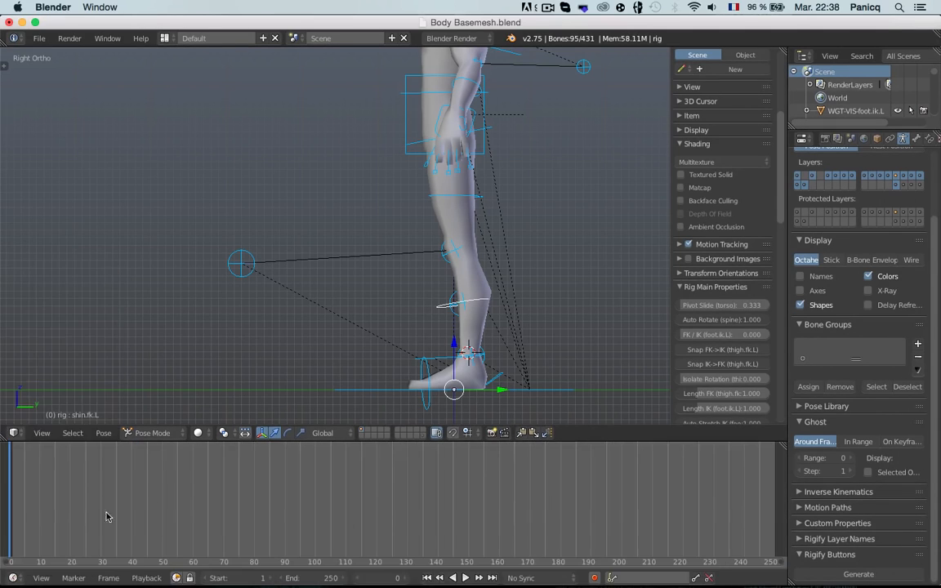
pyautogui.rightClick(258, 439)
pyautogui.click(229, 442)
pyautogui.click(301, 498)
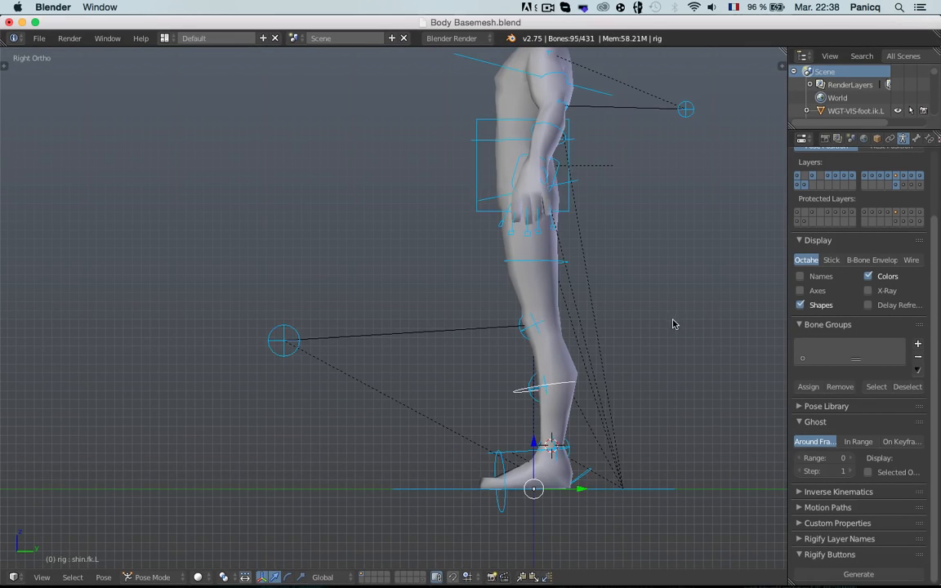
# In front view, put the rig in Edit Mode with nothing selected and show only the DEF and ORG bone layers.
pyautogui.press('KP_1')
pyautogui.press('a')
pyautogui.scroll(-4, 590, 330)
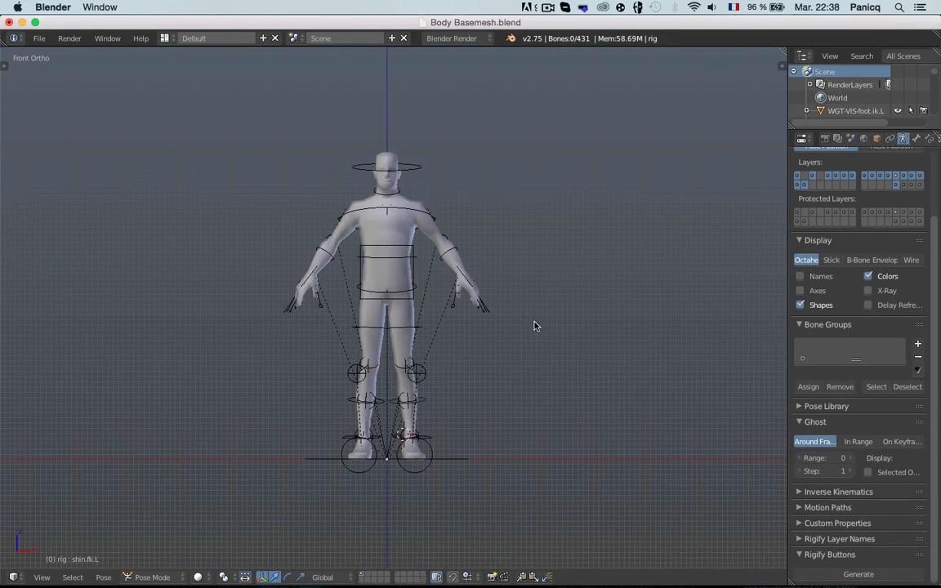
pyautogui.hotkey('ctrl', 'Tab')
pyautogui.scroll(4, 441, 241)
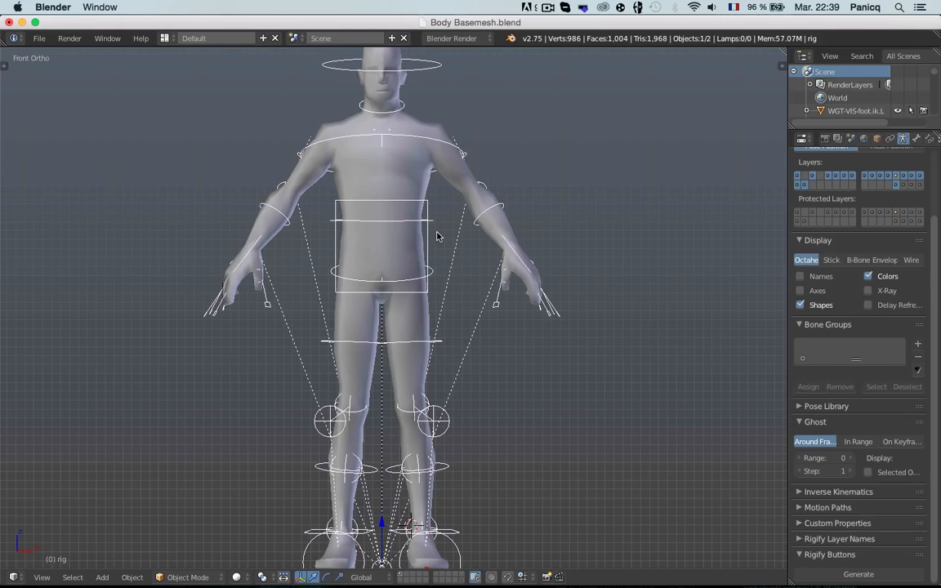
pyautogui.press('Tab')
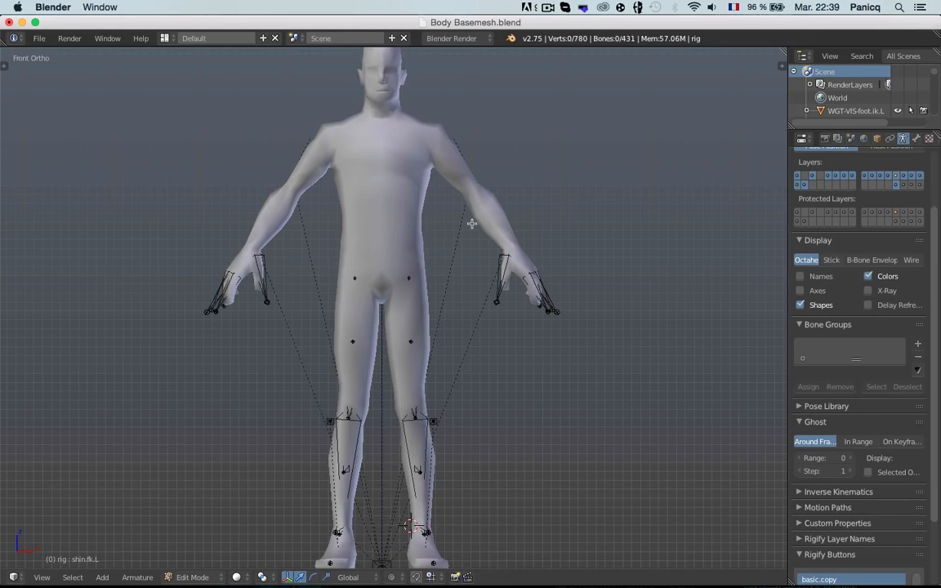
pyautogui.click(902, 183)
pyautogui.keyDown('shift'); pyautogui.click(919, 184); pyautogui.keyUp('shift')
pyautogui.scroll(3, 924, 187)
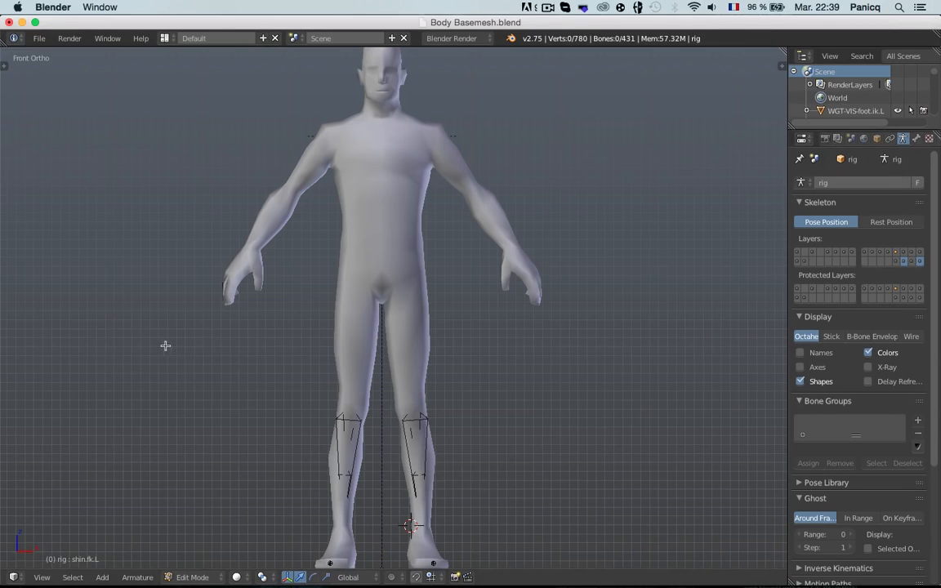
# Display the model in wireframe and select the ORG-hips bone.
pyautogui.press('z')
pyautogui.scroll(2, 383, 328)
pyautogui.scroll(3, 381, 311)
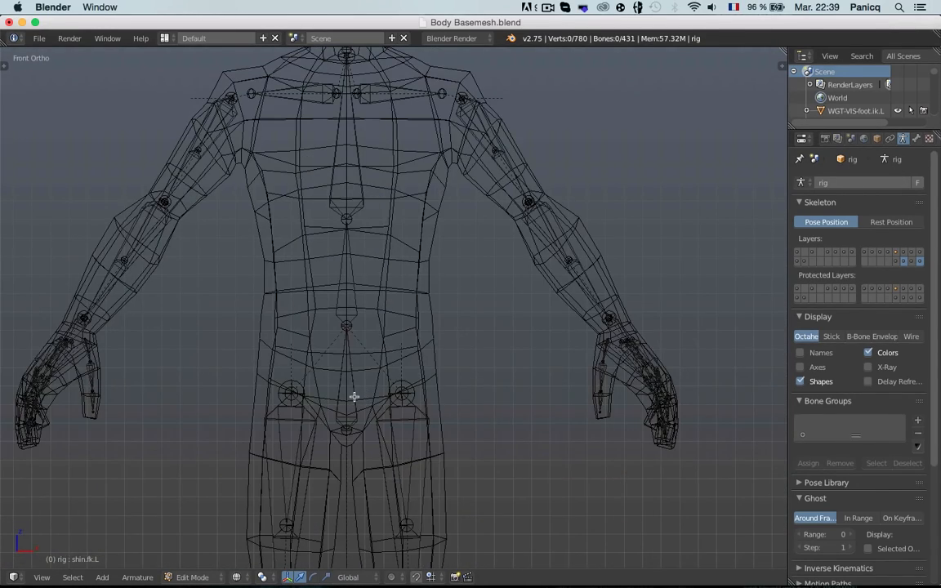
pyautogui.rightClick(353, 397)
pyautogui.scroll(2, 427, 267)
pyautogui.scroll(4, 426, 267)
pyautogui.scroll(-3, 393, 290)
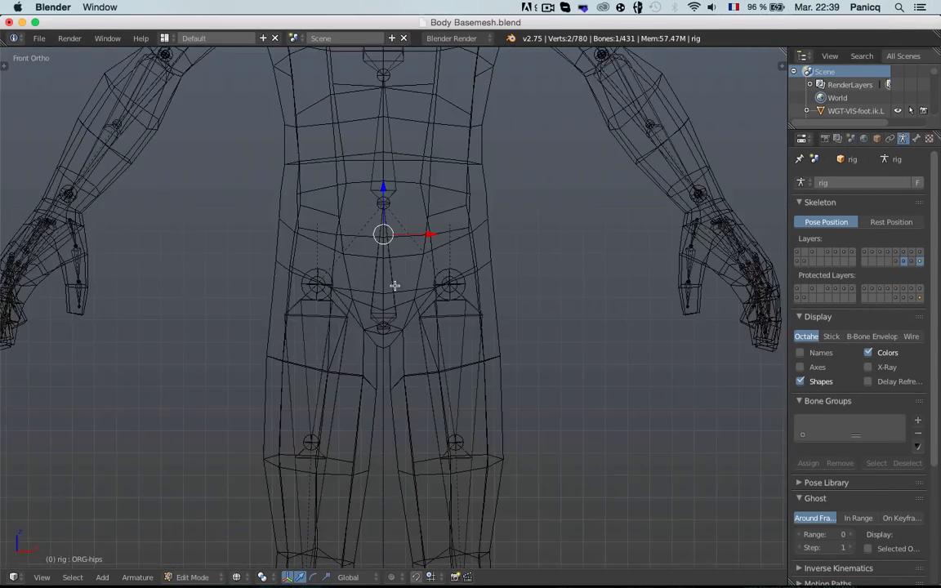
pyautogui.scroll(-2, 393, 291)
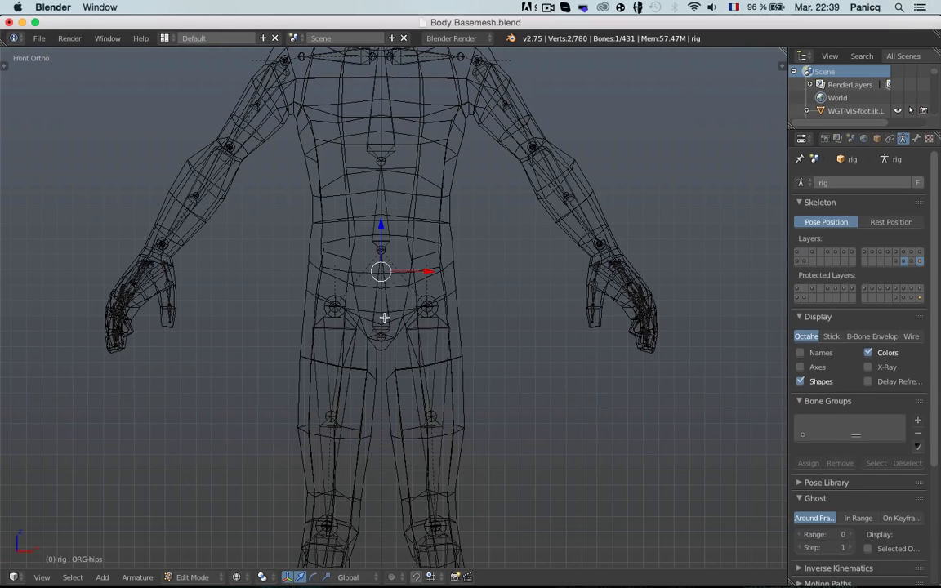
# Parent the DEF-hips bone to ORG-hips with Keep Offset.
pyautogui.moveTo(385, 316); pyautogui.dragTo(413, 278, button='middle')
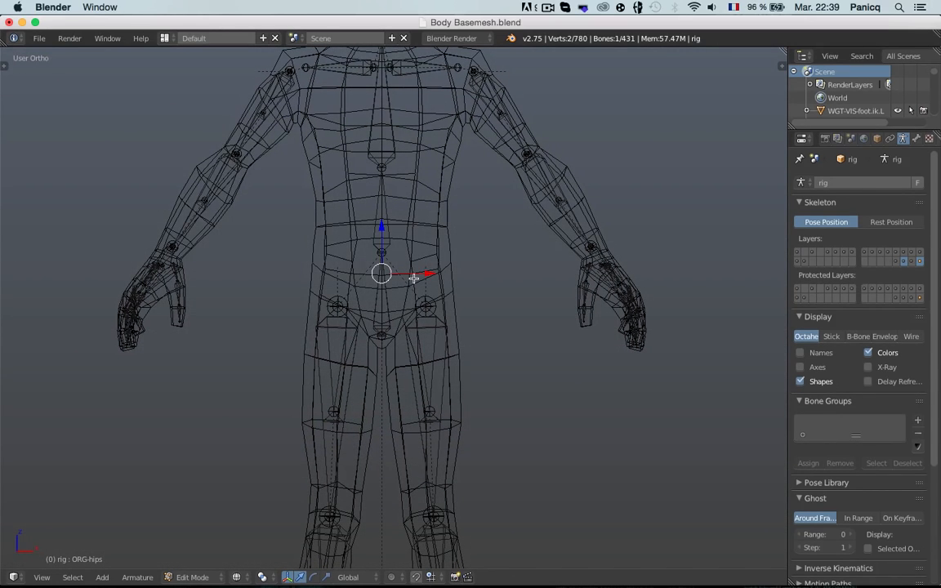
pyautogui.scroll(4, 414, 279)
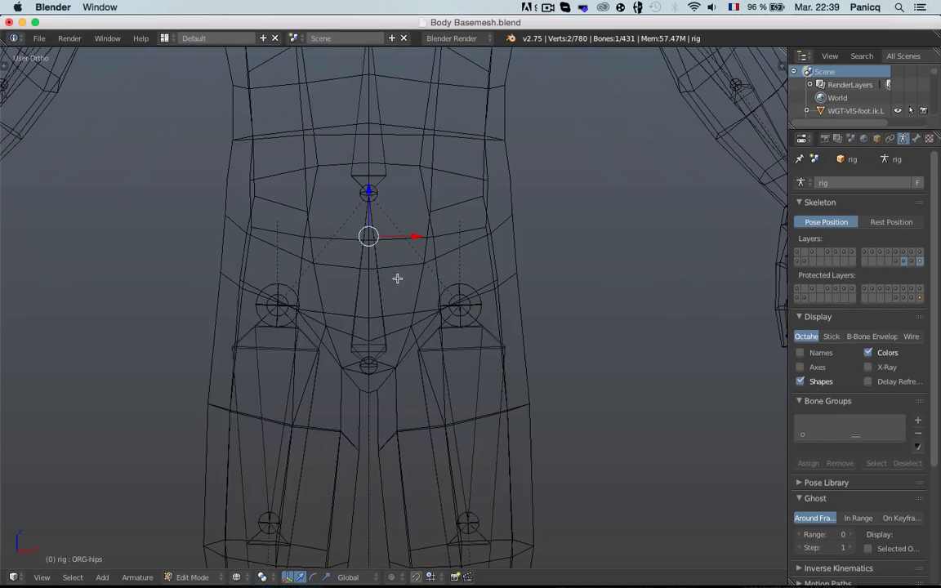
pyautogui.rightClick(380, 313)
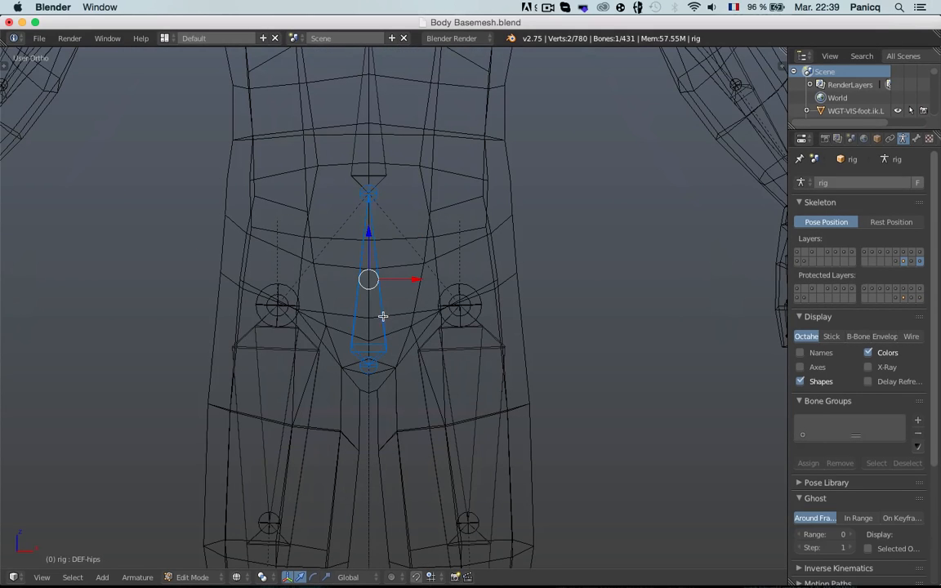
pyautogui.keyDown('shift'); pyautogui.rightClick(384, 320); pyautogui.keyUp('shift')
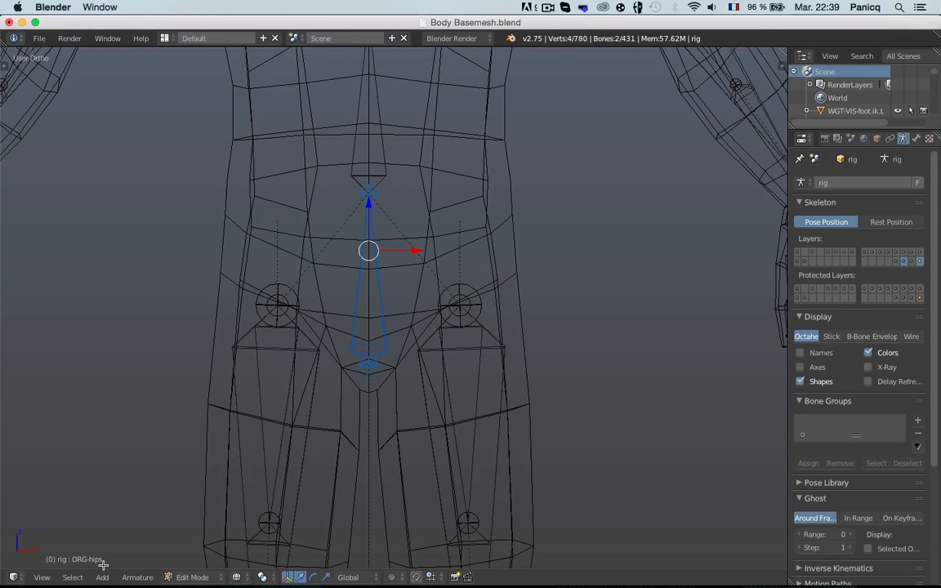
pyautogui.hotkey('ctrl', 'p')
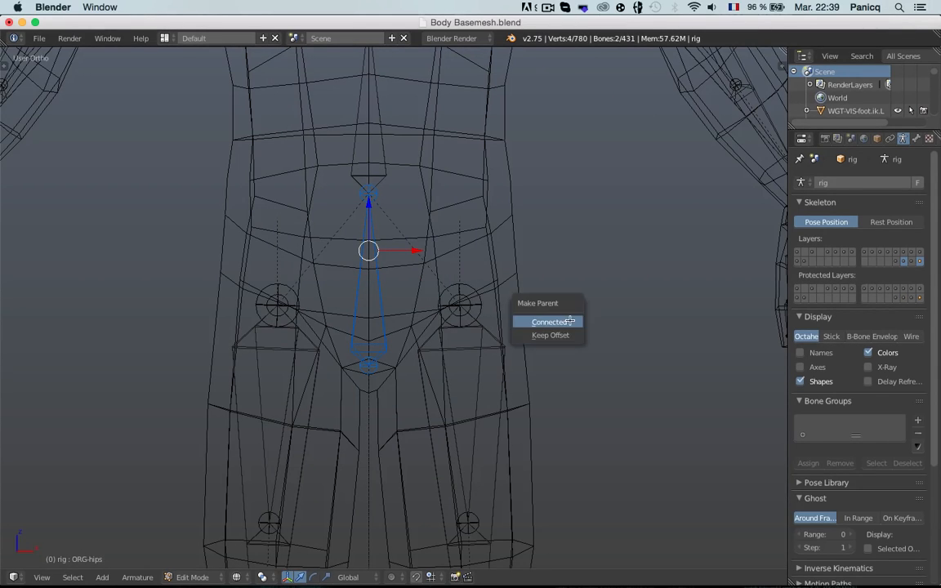
pyautogui.press('Down')
pyautogui.press('Return')
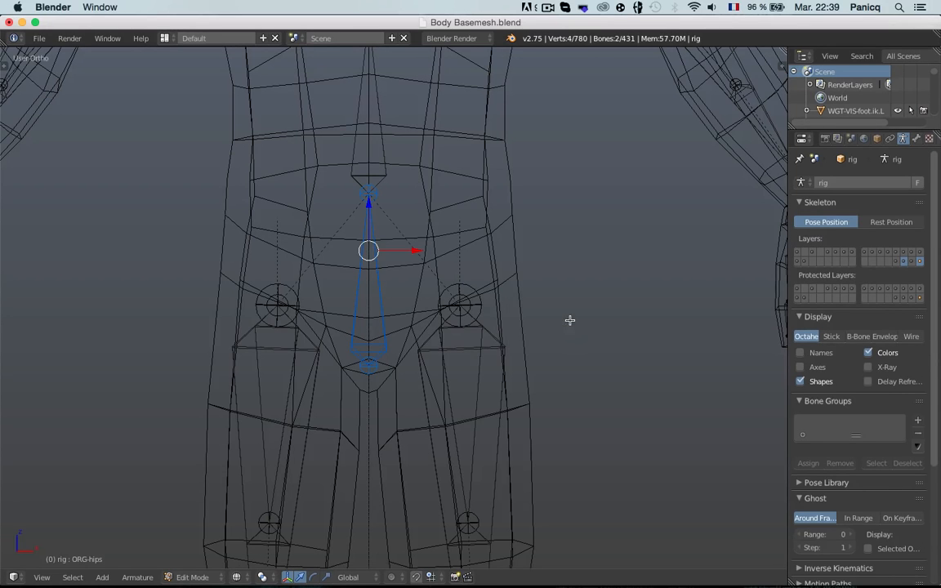
# Parent the DEF-spine bone to ORG-spine with Keep Offset.
pyautogui.rightClick(384, 145)
pyautogui.keyDown('shift'); pyautogui.moveTo(384, 145); pyautogui.dragTo(384, 248, button='middle'); pyautogui.keyUp('shift')
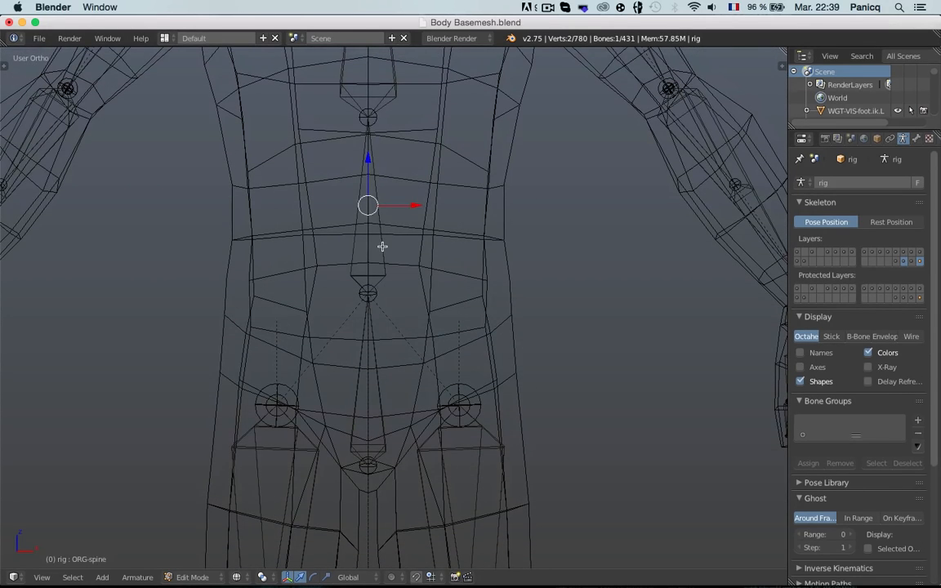
pyautogui.keyDown('shift'); pyautogui.rightClick(382, 246); pyautogui.keyUp('shift')
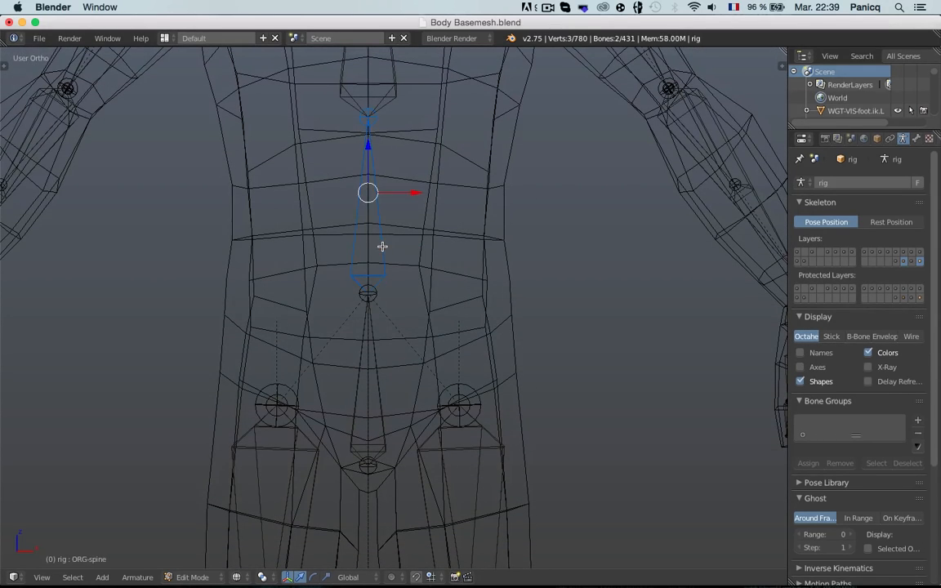
pyautogui.hotkey('ctrl', 'p')
pyautogui.press('Return')
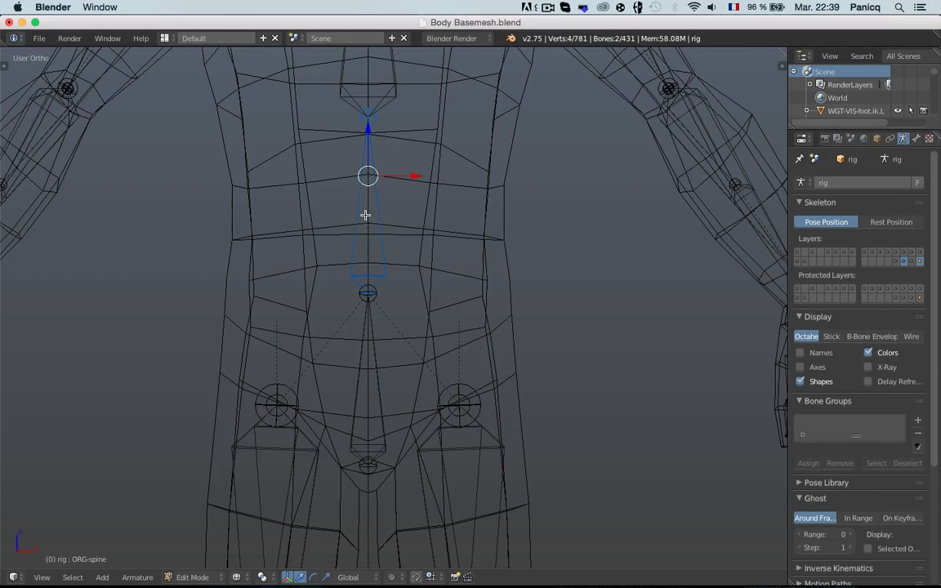
# Parent the DEF-chest bone to ORG-chest with Keep Offset.
pyautogui.press('a')
pyautogui.keyDown('shift'); pyautogui.moveTo(365, 258); pyautogui.dragTo(350, 437, button='middle'); pyautogui.keyUp('shift')
pyautogui.rightClick(376, 255)
pyautogui.rightClick(378, 257)
pyautogui.rightClick(377, 256)
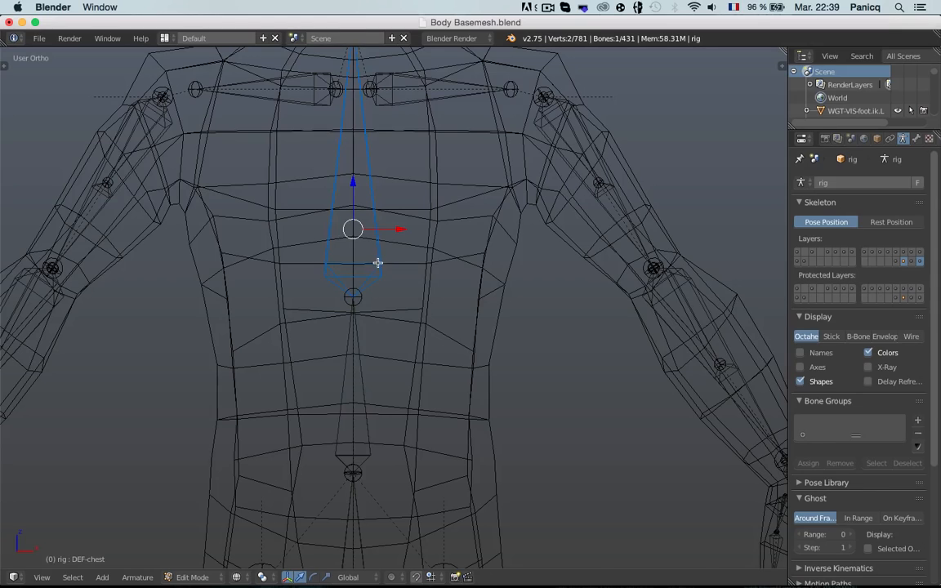
pyautogui.keyDown('shift'); pyautogui.rightClick(379, 261); pyautogui.keyUp('shift')
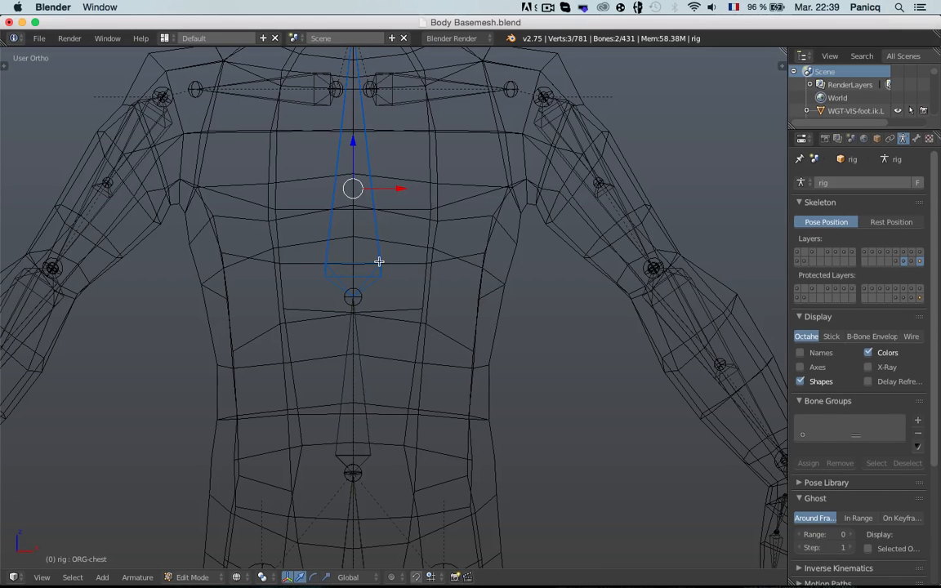
pyautogui.hotkey('ctrl', 'p')
pyautogui.click(379, 261)
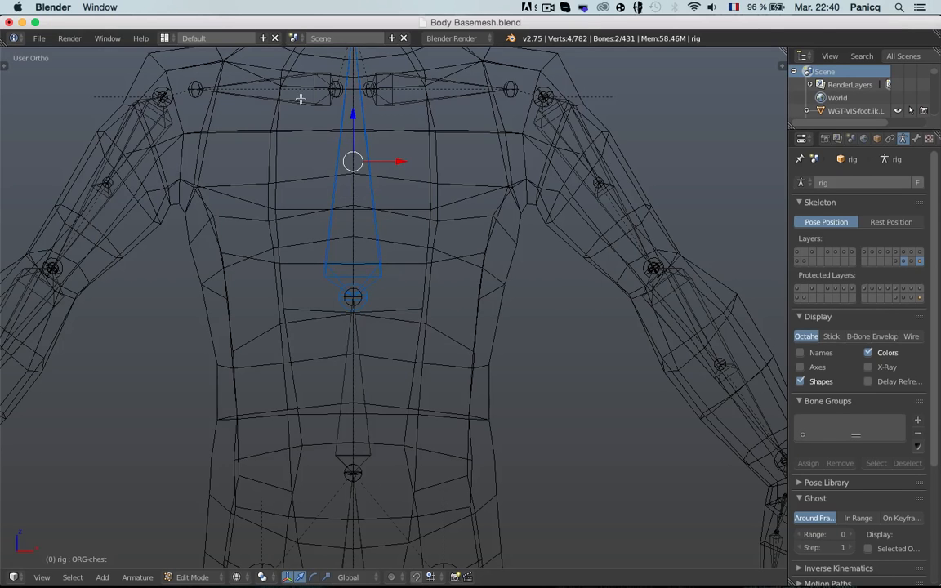
# Parent the DEF-neck bone to ORG-neck with Keep Offset and deselect everything.
pyautogui.keyDown('shift'); pyautogui.moveTo(305, 96); pyautogui.dragTo(282, 201, button='middle'); pyautogui.keyUp('shift')
pyautogui.keyDown('shift'); pyautogui.moveTo(370, 167); pyautogui.dragTo(399, 265, button='middle'); pyautogui.keyUp('shift')
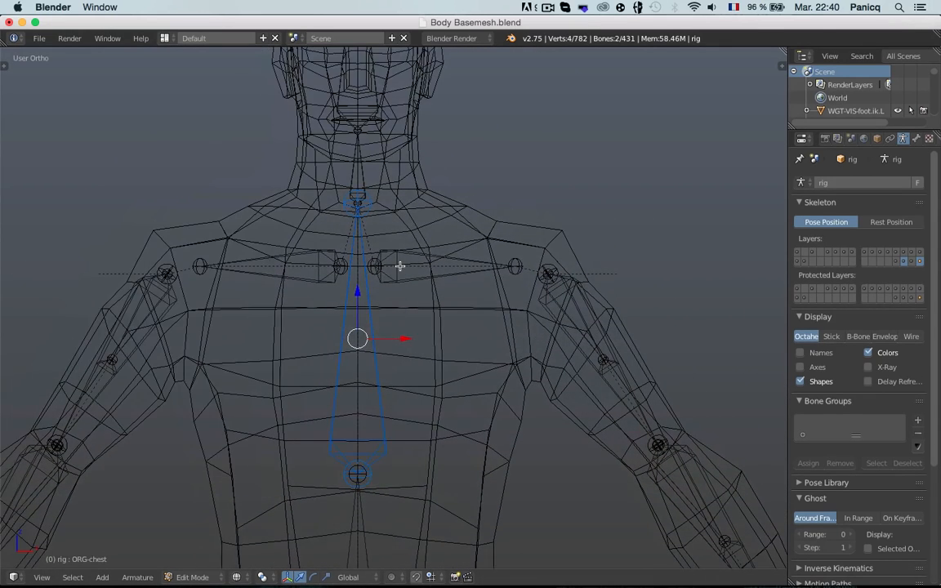
pyautogui.rightClick(357, 201)
pyautogui.keyDown('shift'); pyautogui.moveTo(357, 201); pyautogui.dragTo(354, 225, button='middle'); pyautogui.keyUp('shift')
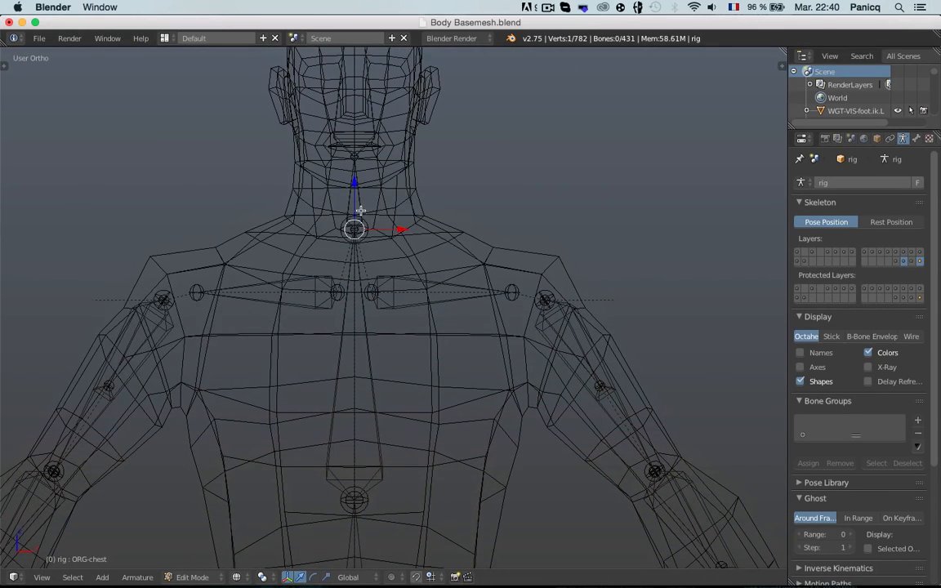
pyautogui.rightClick(361, 206)
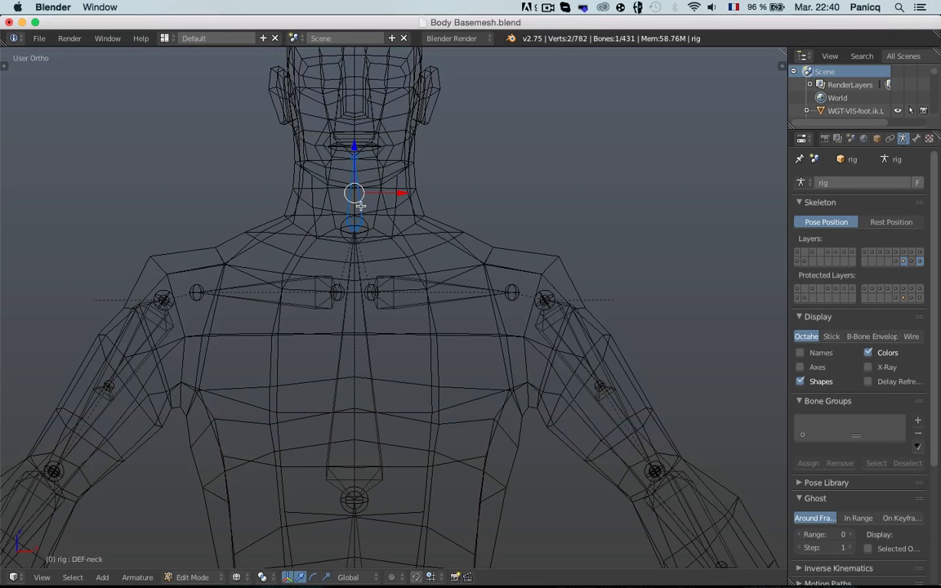
pyautogui.keyDown('shift'); pyautogui.rightClick(360, 206); pyautogui.keyUp('shift')
pyautogui.hotkey('ctrl', 'p')
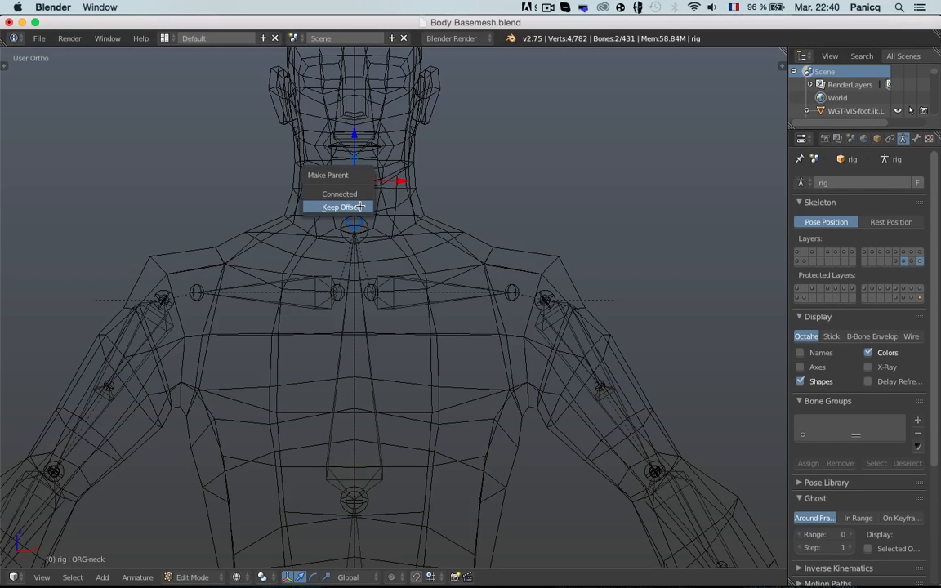
pyautogui.click(361, 206)
pyautogui.press('a')
# Parent the DEF-head bone to ORG-head with Keep Offset and deselect everything.
pyautogui.scroll(5, 369, 229)
pyautogui.rightClick(370, 229)
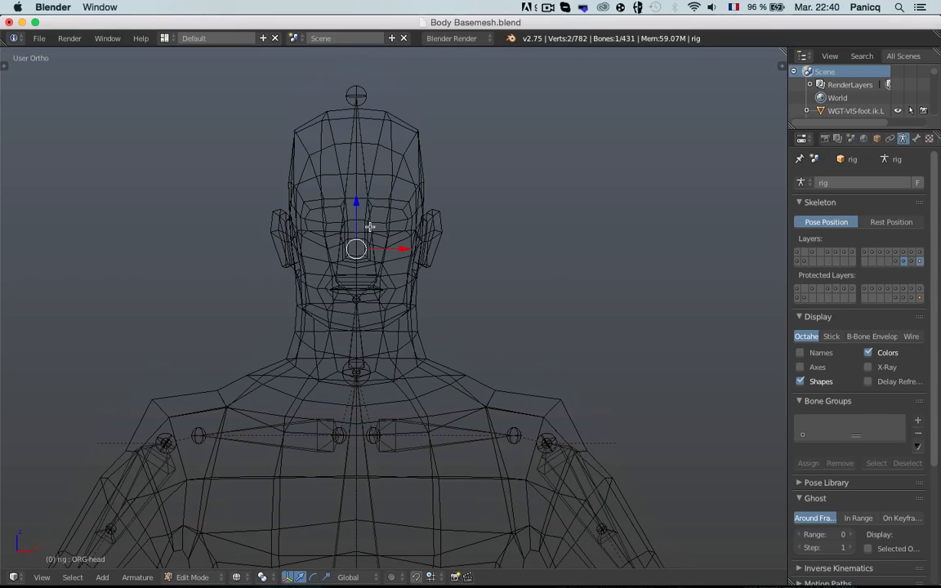
pyautogui.keyDown('shift'); pyautogui.rightClick(370, 227); pyautogui.keyUp('shift')
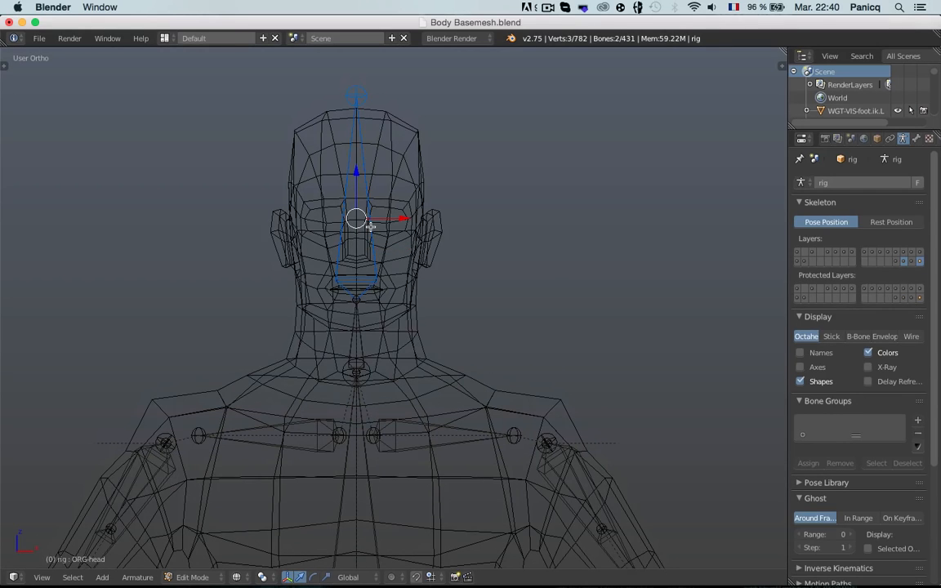
pyautogui.hotkey('ctrl', 'p')
pyautogui.click(370, 228)
pyautogui.scroll(-5, 361, 262)
pyautogui.keyDown('shift'); pyautogui.moveTo(361, 274); pyautogui.dragTo(370, 197, button='middle'); pyautogui.keyUp('shift')
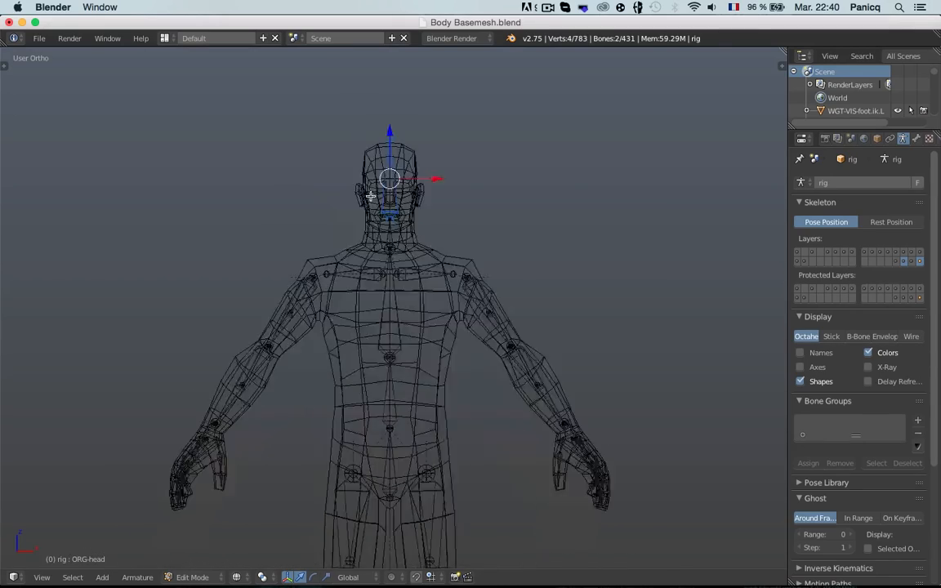
pyautogui.press('a')
# Parent both deform bones of the right upper arm, including DEF-upper_arm.02.R, to ORG-upper_arm.R with Keep Offset.
pyautogui.keyDown('shift'); pyautogui.moveTo(278, 188); pyautogui.dragTo(317, 128, button='middle'); pyautogui.keyUp('shift')
pyautogui.scroll(3, 317, 128)
pyautogui.keyDown('shift'); pyautogui.moveTo(254, 155); pyautogui.dragTo(430, 252, button='middle'); pyautogui.keyUp('shift')
pyautogui.scroll(2, 430, 252)
pyautogui.scroll(2, 430, 251)
pyautogui.keyDown('shift'); pyautogui.moveTo(384, 174); pyautogui.dragTo(325, 320, button='middle'); pyautogui.keyUp('shift')
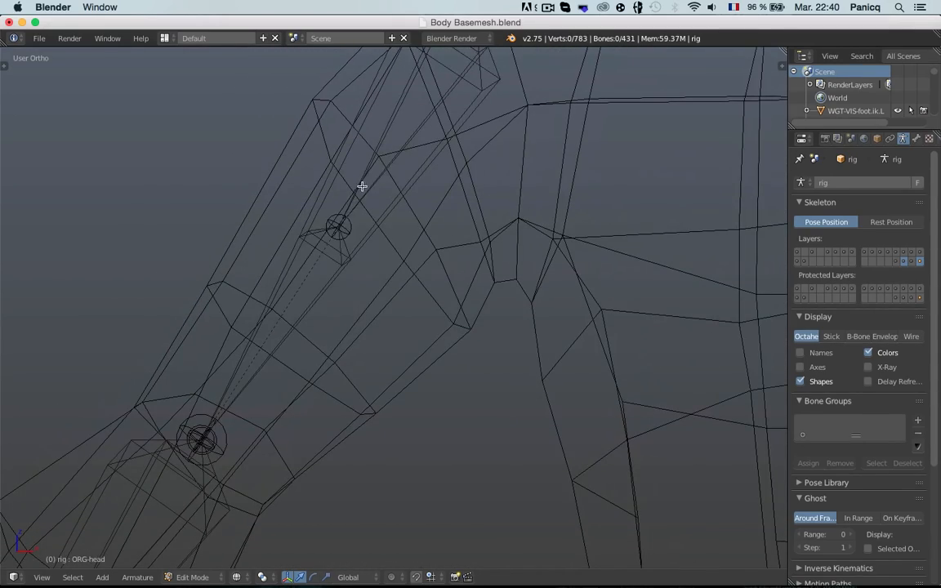
pyautogui.rightClick(361, 187)
pyautogui.keyDown('shift'); pyautogui.rightClick(332, 242); pyautogui.keyUp('shift')
pyautogui.scroll(-3, 325, 186)
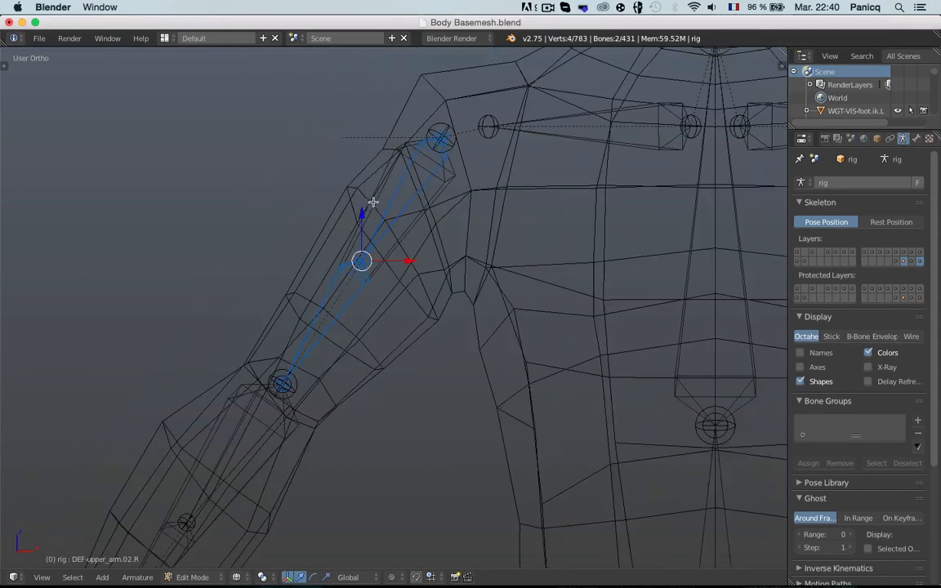
pyautogui.keyDown('shift'); pyautogui.moveTo(324, 187); pyautogui.dragTo(309, 216, button='middle'); pyautogui.keyUp('shift')
pyautogui.scroll(1, 358, 225)
pyautogui.keyDown('shift'); pyautogui.rightClick(410, 165); pyautogui.keyUp('shift')
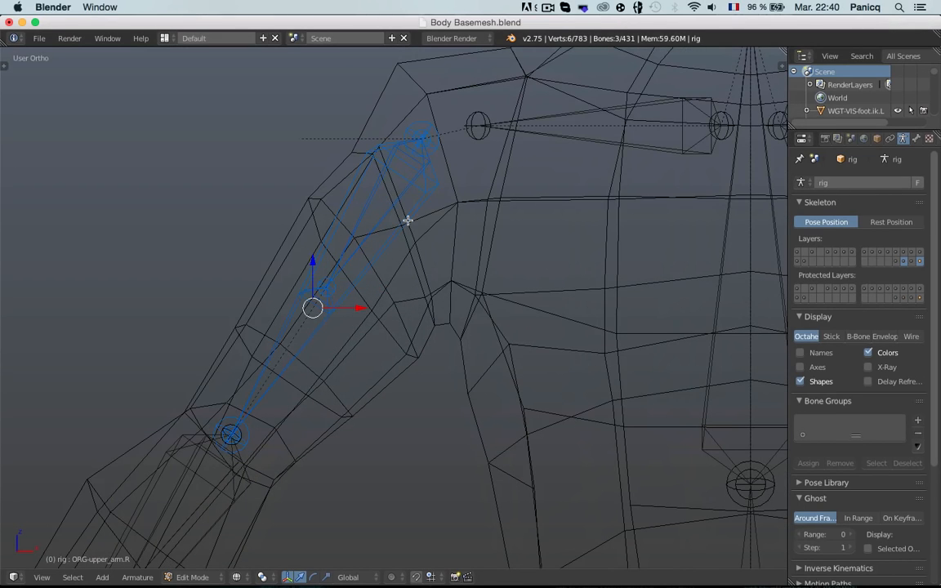
pyautogui.hotkey('ctrl', 'p')
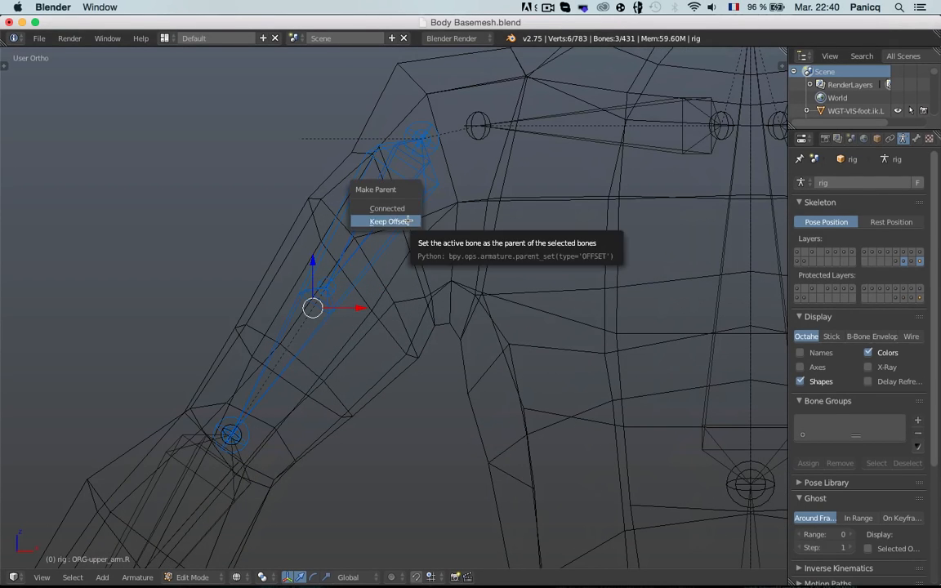
pyautogui.click(389, 222)
# Parent both deform bones of the left upper arm, including DEF-upper_arm.02.L, to ORG-upper_arm.L with Keep Offset.
pyautogui.keyDown('shift'); pyautogui.moveTo(550, 226); pyautogui.dragTo(116, 208, button='middle'); pyautogui.keyUp('shift')
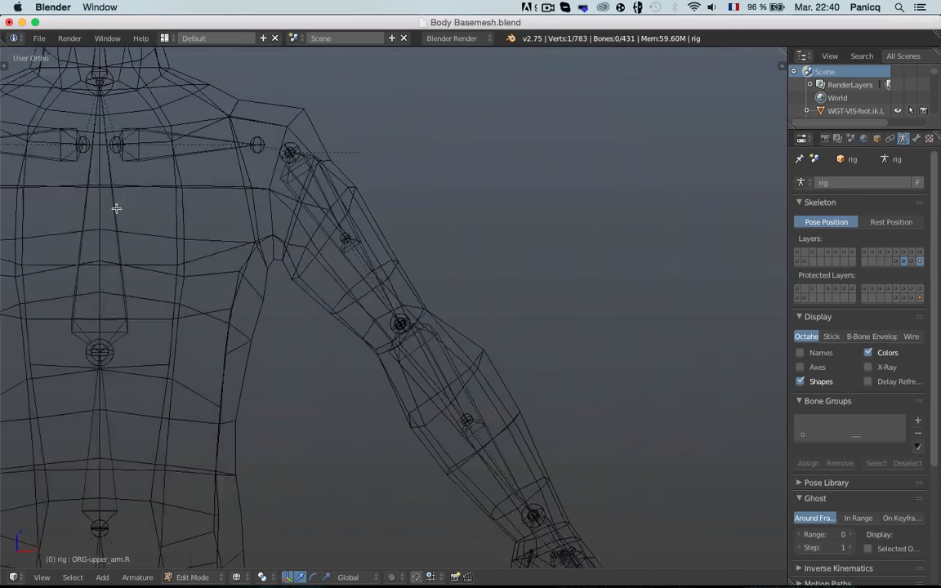
pyautogui.scroll(3, 137, 152)
pyautogui.rightClick(159, 131)
pyautogui.keyDown('shift'); pyautogui.rightClick(203, 214); pyautogui.keyUp('shift')
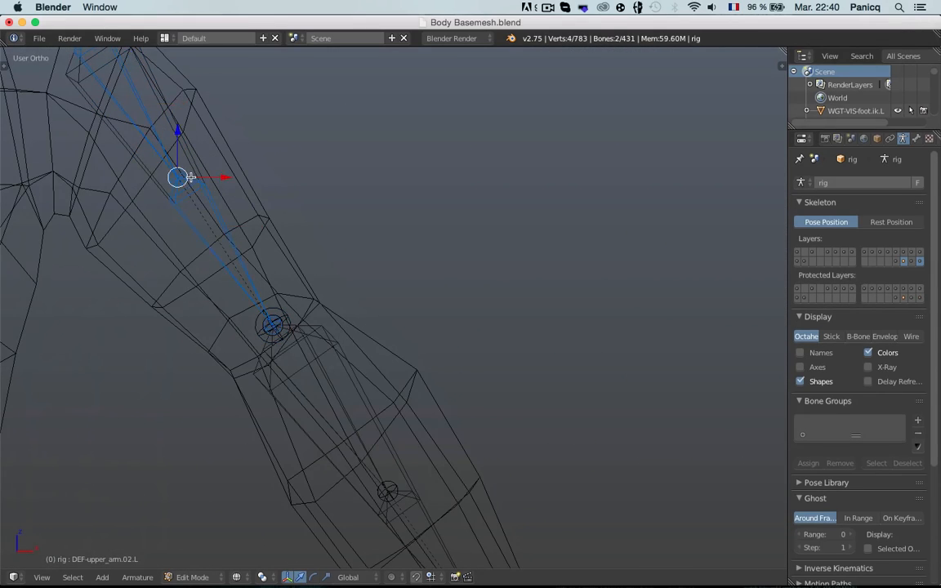
pyautogui.keyDown('shift'); pyautogui.moveTo(108, 135); pyautogui.dragTo(247, 265, button='middle'); pyautogui.keyUp('shift')
pyautogui.keyDown('shift'); pyautogui.rightClick(242, 260); pyautogui.keyUp('shift')
pyautogui.hotkey('ctrl', 'p')
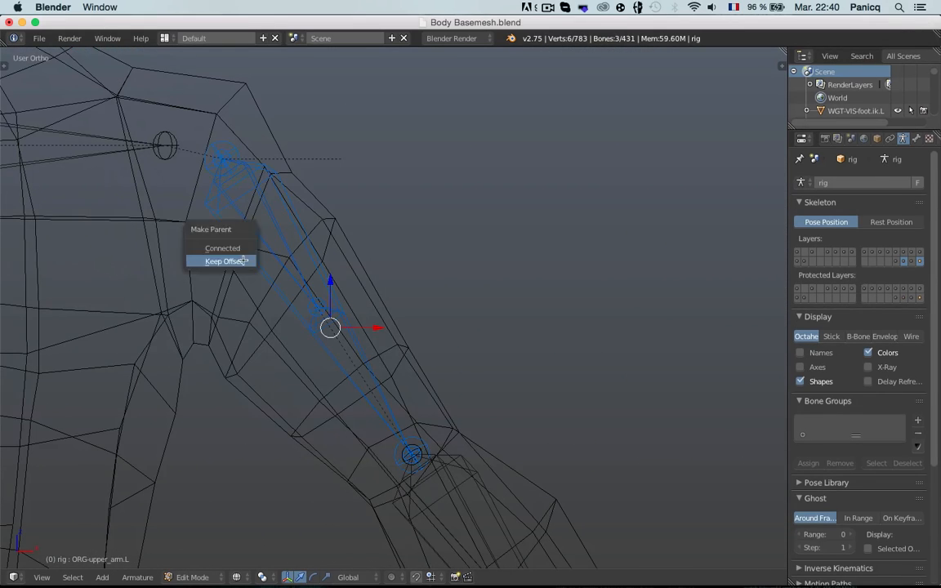
pyautogui.click(245, 261)
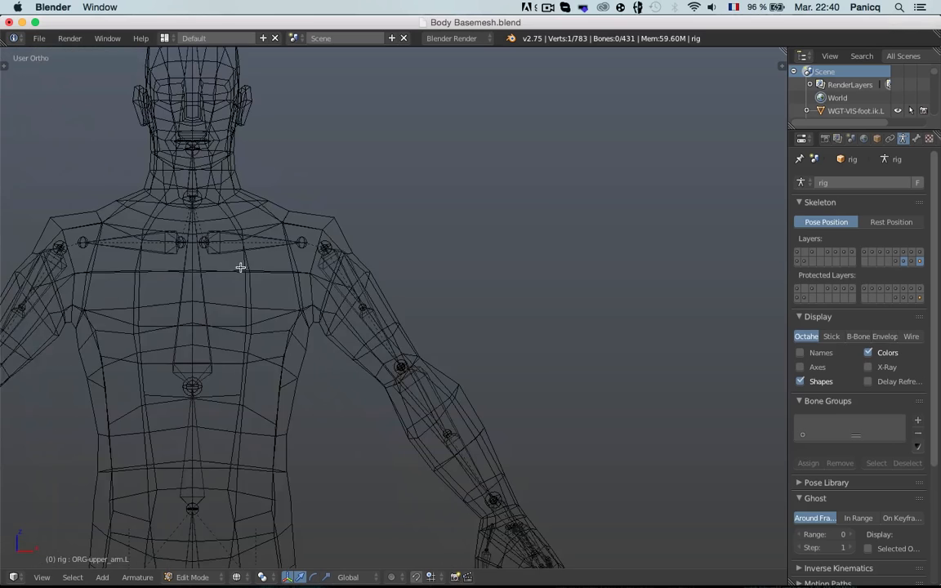
# Parent DEF-forearm.01.R and DEF-forearm.02.R to ORG-forearm.R with the offset kept.
pyautogui.keyDown('shift'); pyautogui.moveTo(201, 357); pyautogui.dragTo(714, 137, button='middle'); pyautogui.keyUp('shift')
pyautogui.scroll(3, 372, 290)
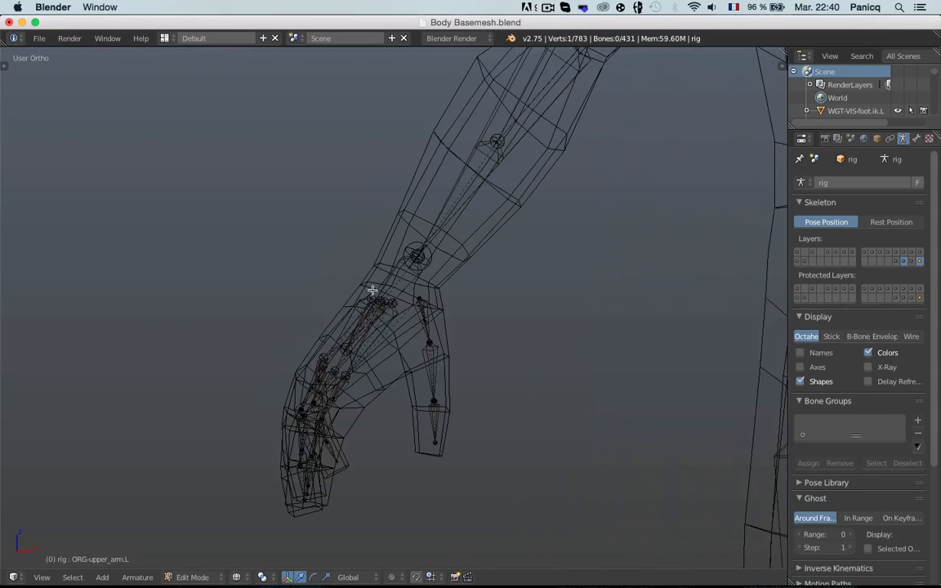
pyautogui.scroll(3, 504, 137)
pyautogui.rightClick(362, 249)
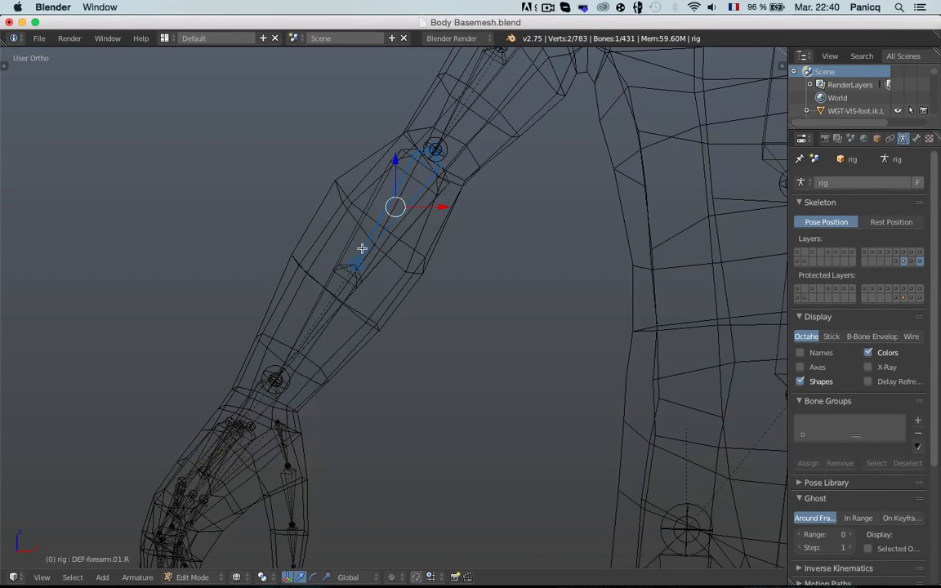
pyautogui.keyDown('shift'); pyautogui.rightClick(346, 270); pyautogui.keyUp('shift')
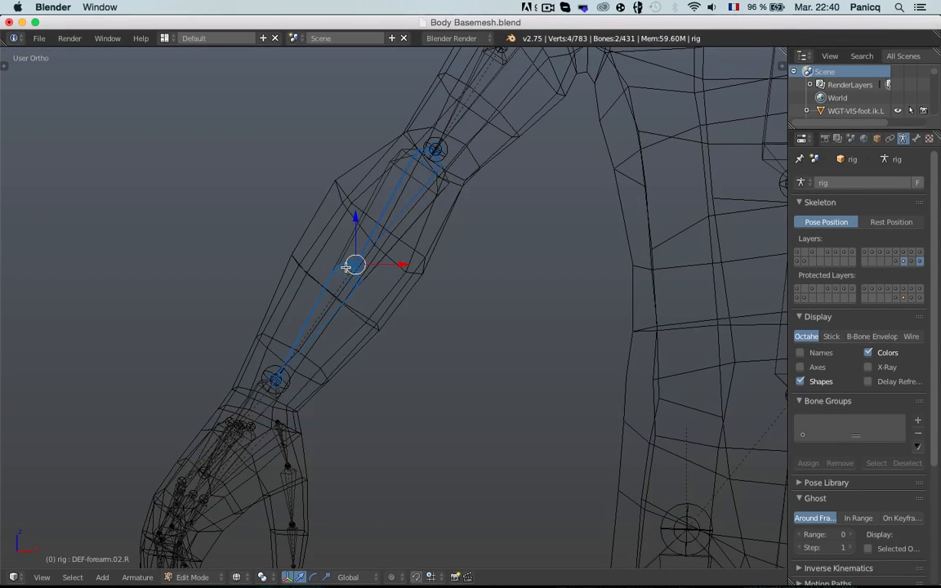
pyautogui.keyDown('shift'); pyautogui.rightClick(350, 224); pyautogui.keyUp('shift')
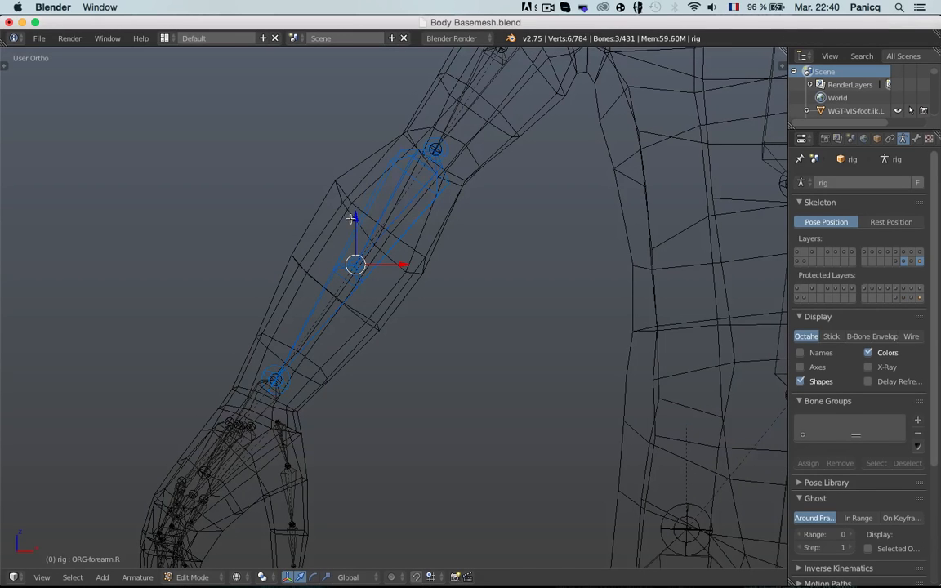
# Parent the two deform bones of the left forearm to ORG-forearm.L with Keep Offset.
pyautogui.scroll(-2, 588, 255)
pyautogui.keyDown('shift'); pyautogui.moveTo(588, 255); pyautogui.dragTo(639, 225, button='middle'); pyautogui.keyUp('shift')
pyautogui.scroll(3, 648, 227)
pyautogui.keyDown('shift'); pyautogui.moveTo(204, 169); pyautogui.dragTo(472, 203, button='middle'); pyautogui.keyUp('shift')
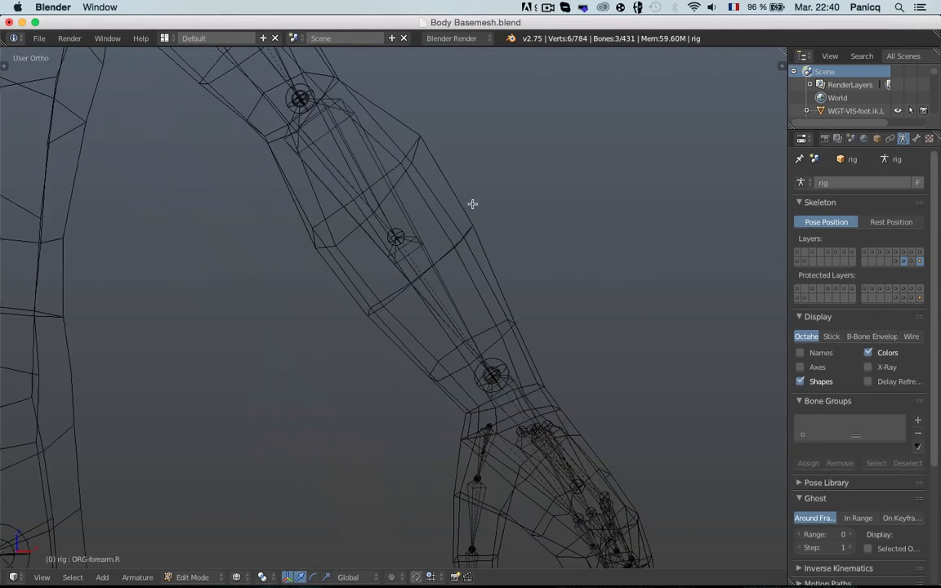
pyautogui.rightClick(343, 188)
pyautogui.rightClick(342, 188)
pyautogui.rightClick(412, 212)
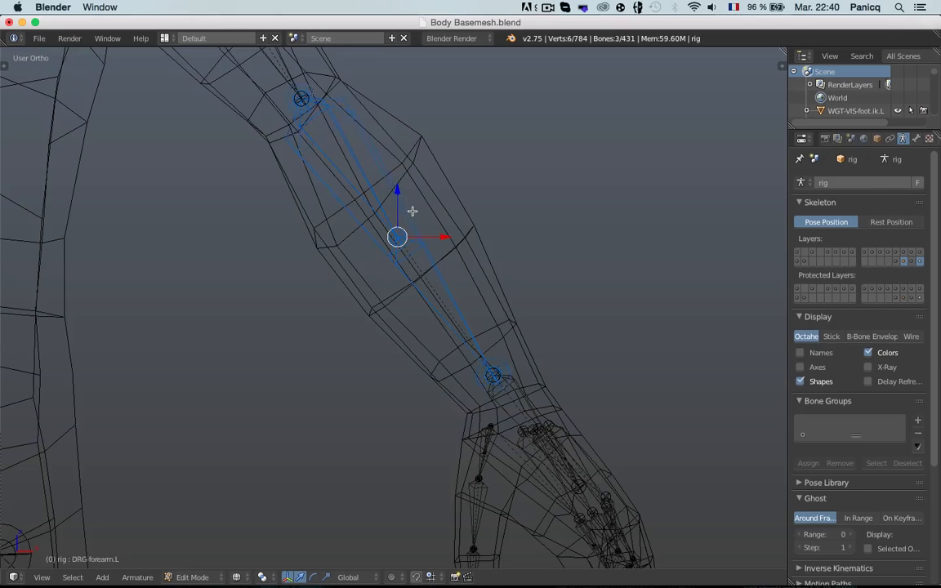
pyautogui.hotkey('ctrl', 'p')
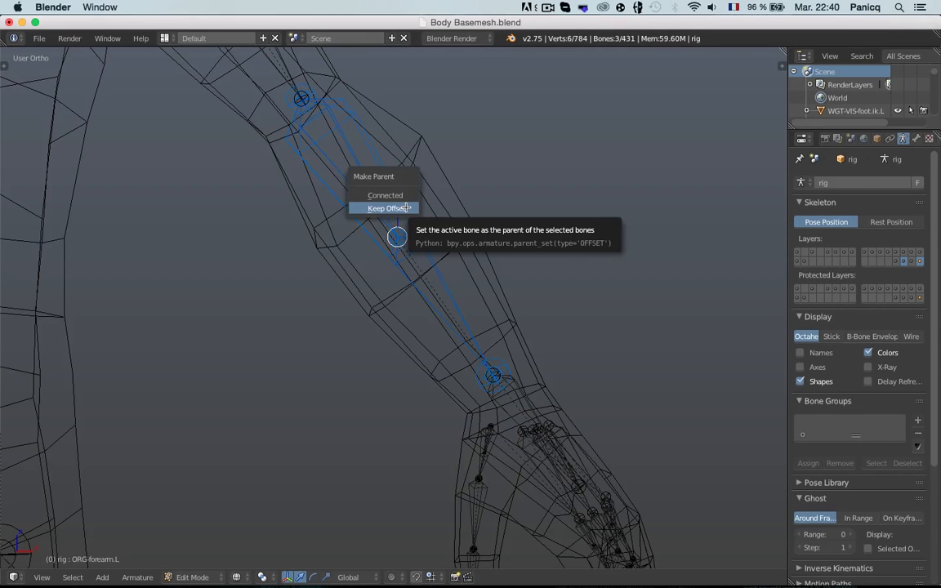
pyautogui.click(405, 209)
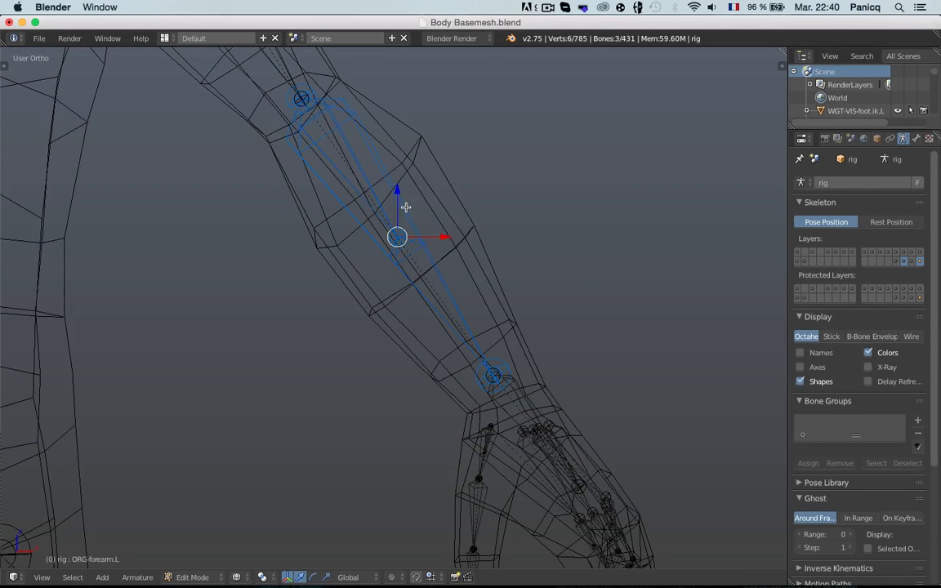
# Parent both deform bones of the right thigh, including DEF-thigh.02.R, to ORG-thigh.R with Keep Offset and deselect everything.
pyautogui.scroll(-3, 403, 204)
pyautogui.keyDown('shift'); pyautogui.moveTo(404, 203); pyautogui.dragTo(388, 319, button='middle'); pyautogui.keyUp('shift')
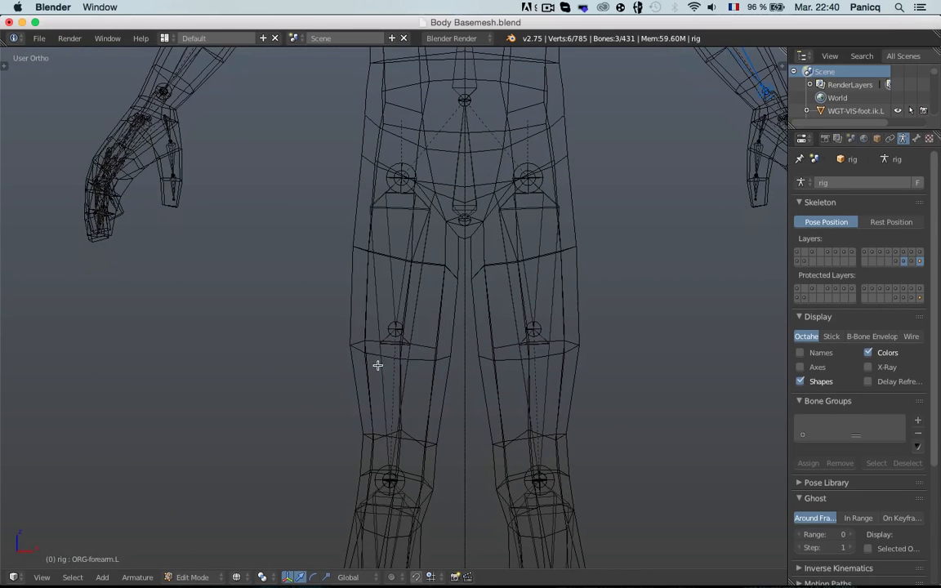
pyautogui.rightClick(395, 245)
pyautogui.scroll(1, 380, 334)
pyautogui.keyDown('shift'); pyautogui.rightClick(382, 345); pyautogui.keyUp('shift')
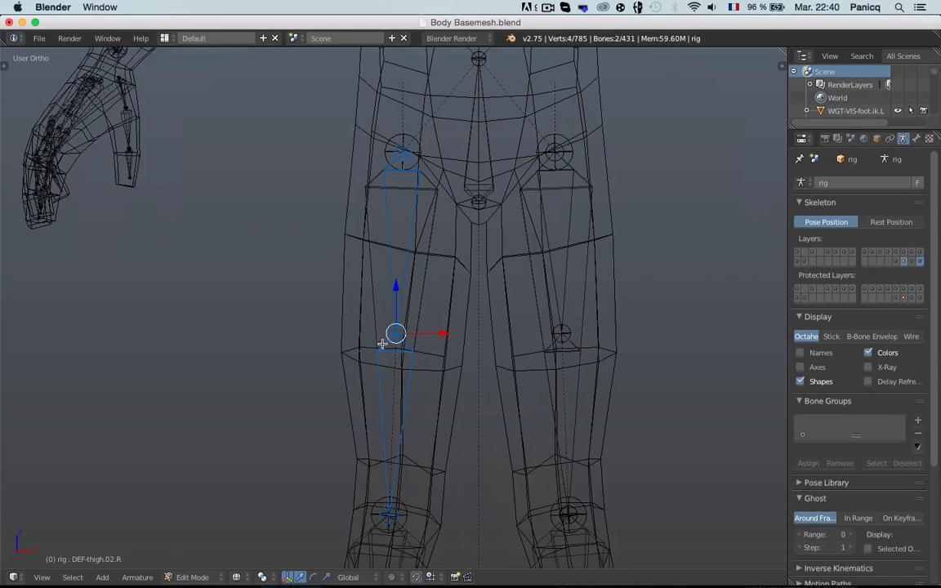
pyautogui.hotkey('ctrl', 'p')
pyautogui.click(371, 292)
pyautogui.press('a')
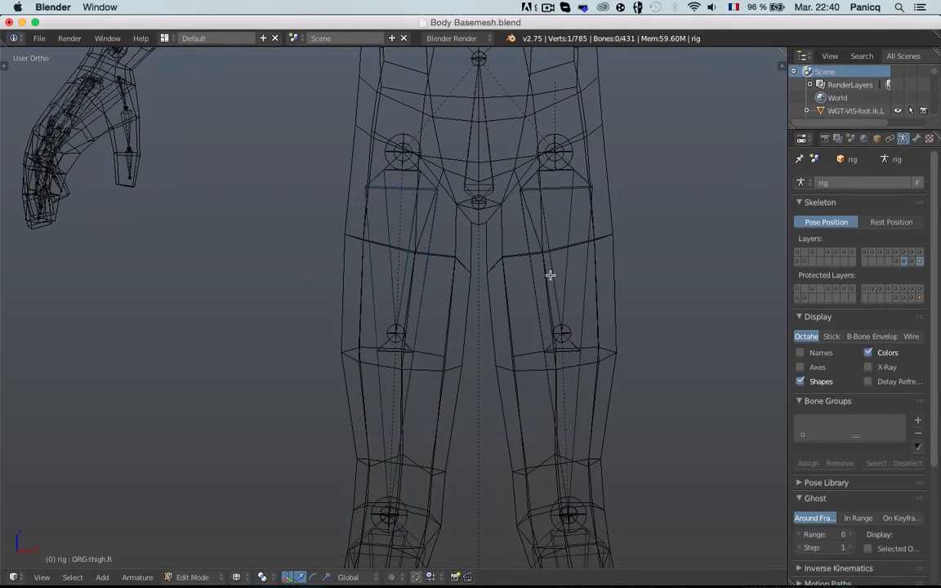
# Parent both deform bones of the left thigh, including DEF-thigh.02.L, to ORG-thigh.L with the offset kept.
pyautogui.rightClick(554, 311)
pyautogui.keyDown('shift'); pyautogui.rightClick(553, 367); pyautogui.keyUp('shift')
pyautogui.keyDown('shift'); pyautogui.rightClick(567, 353); pyautogui.keyUp('shift')
pyautogui.keyDown('shift'); pyautogui.rightClick(570, 350); pyautogui.keyUp('shift')
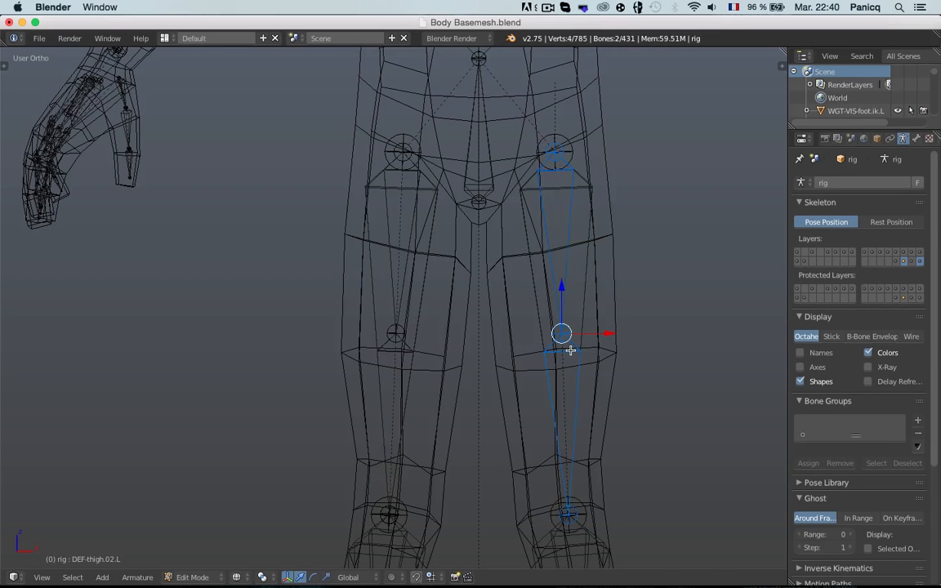
pyautogui.keyDown('shift'); pyautogui.rightClick(588, 327); pyautogui.keyUp('shift')
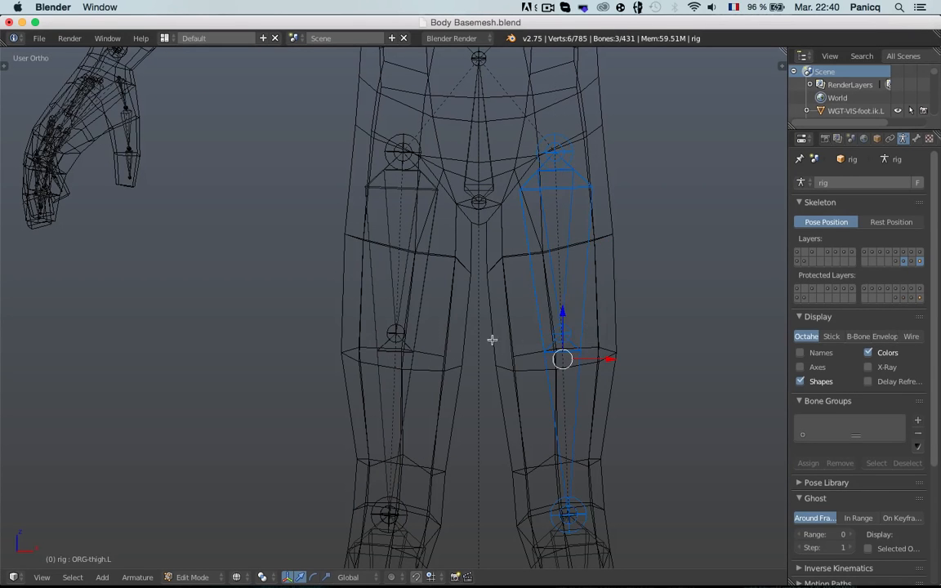
# Parent DEF-shin.01.R and the lower deform bone of the right shin to ORG-shin.R with Keep Offset.
pyautogui.keyDown('shift'); pyautogui.moveTo(492, 340); pyautogui.dragTo(523, 364, button='middle'); pyautogui.keyUp('shift')
pyautogui.scroll(1, 520, 351)
pyautogui.keyDown('shift'); pyautogui.moveTo(445, 90); pyautogui.dragTo(302, 250, button='middle'); pyautogui.keyUp('shift')
pyautogui.rightClick(300, 251)
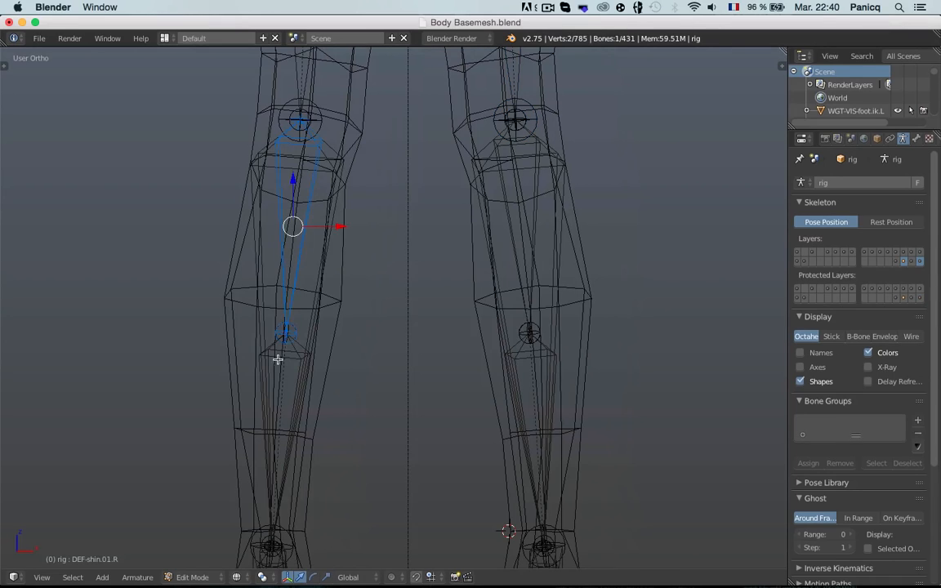
pyautogui.keyDown('shift'); pyautogui.rightClick(277, 360); pyautogui.keyUp('shift')
pyautogui.keyDown('shift'); pyautogui.rightClick(261, 305); pyautogui.keyUp('shift')
pyautogui.hotkey('ctrl', 'p')
pyautogui.click(260, 306)
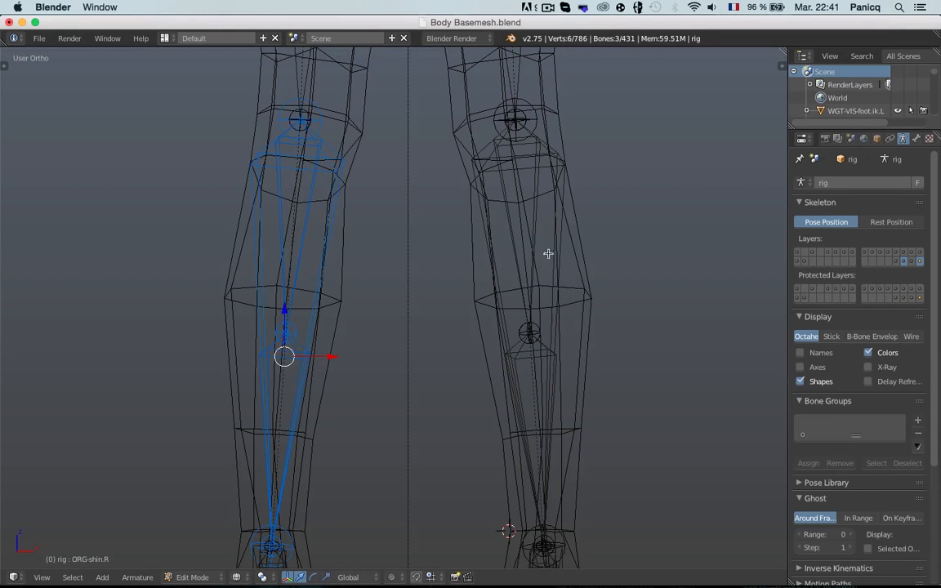
# Parent the two deform bones of the left shin to ORG-shin.L with Keep Offset and deselect everything.
pyautogui.rightClick(479, 238)
pyautogui.keyDown('shift'); pyautogui.rightClick(540, 343); pyautogui.keyUp('shift')
pyautogui.keyDown('shift'); pyautogui.rightClick(548, 343); pyautogui.keyUp('shift')
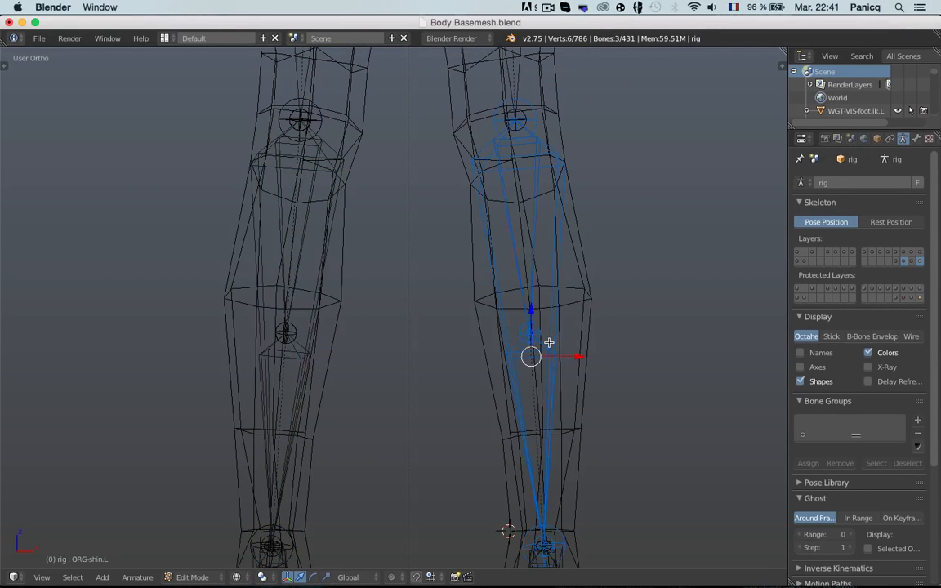
pyautogui.hotkey('ctrl', 'p')
pyautogui.click(546, 339)
pyautogui.press('a')
# Parent the two deform bones of the right index finger's first segment to ORG-f_index.01.R with the offset kept.
pyautogui.scroll(-4, 461, 327)
pyautogui.keyDown('shift'); pyautogui.moveTo(420, 335); pyautogui.dragTo(521, 89, button='middle'); pyautogui.keyUp('shift')
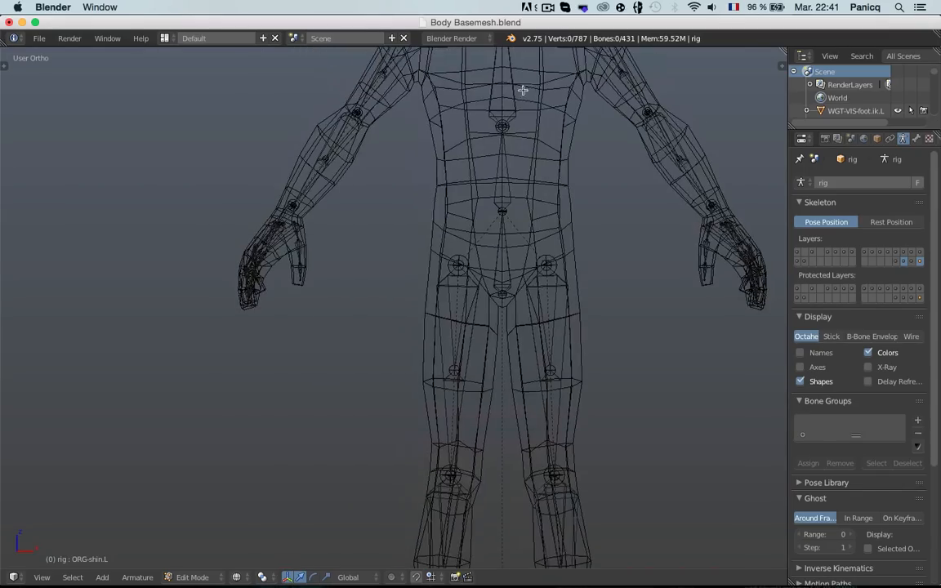
pyautogui.scroll(5, 261, 203)
pyautogui.moveTo(180, 161); pyautogui.dragTo(268, 186, button='middle')
pyautogui.keyDown('shift'); pyautogui.moveTo(81, 109); pyautogui.dragTo(683, 301, button='middle'); pyautogui.keyUp('shift')
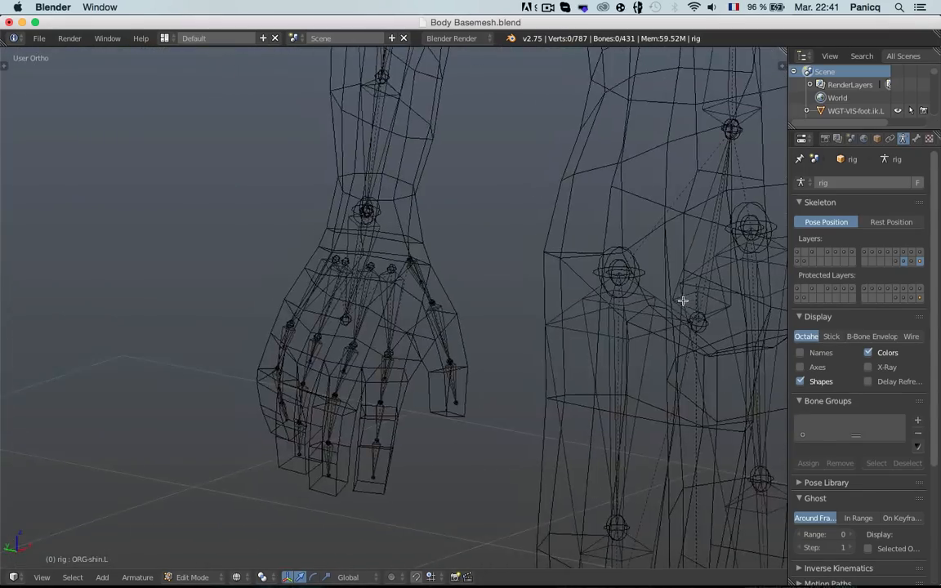
pyautogui.scroll(6, 455, 285)
pyautogui.rightClick(394, 282)
pyautogui.scroll(-2, 396, 288)
pyautogui.keyDown('shift'); pyautogui.moveTo(398, 364); pyautogui.dragTo(437, 214, button='middle'); pyautogui.keyUp('shift')
pyautogui.rightClick(431, 243)
pyautogui.rightClick(425, 280)
pyautogui.scroll(8, 485, 275)
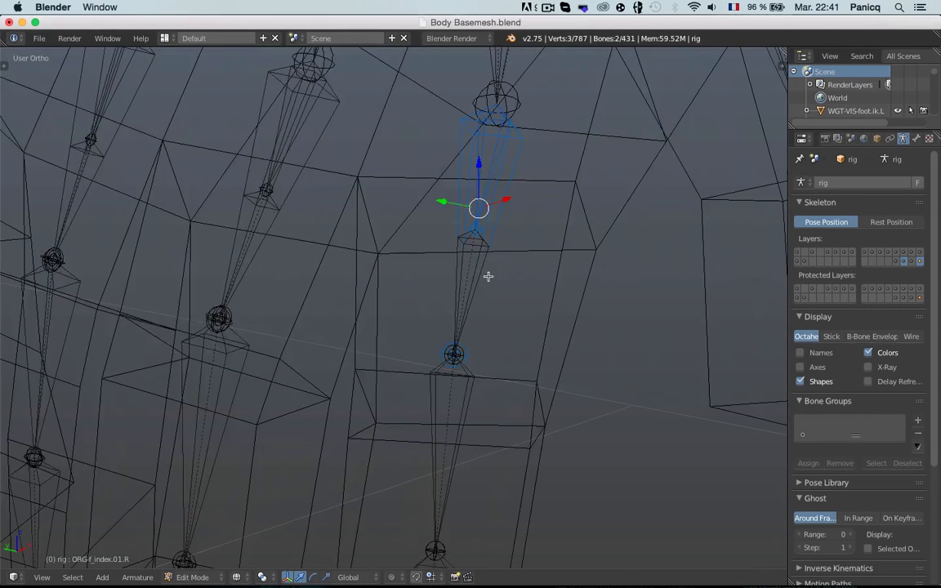
pyautogui.rightClick(533, 189)
pyautogui.keyDown('shift'); pyautogui.rightClick(547, 139); pyautogui.keyUp('shift')
pyautogui.keyDown('shift'); pyautogui.rightClick(561, 164); pyautogui.keyUp('shift')
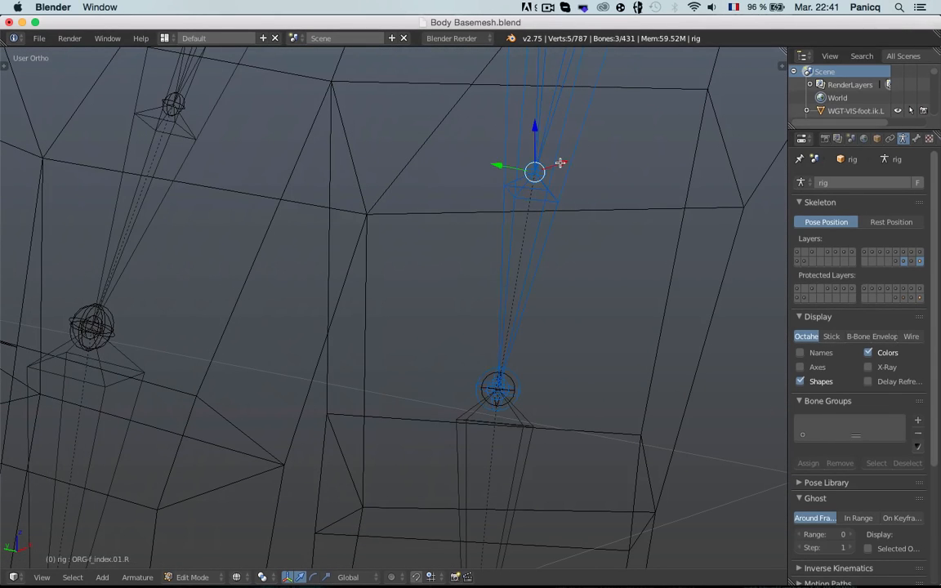
pyautogui.rightClick(559, 163)
# Select the deform bones of the right middle finger's first segment together with ORG-f_middle.01.R for parenting.
pyautogui.scroll(-5, 294, 163)
pyautogui.keyDown('shift'); pyautogui.moveTo(294, 163); pyautogui.dragTo(409, 296, button='middle'); pyautogui.keyUp('shift')
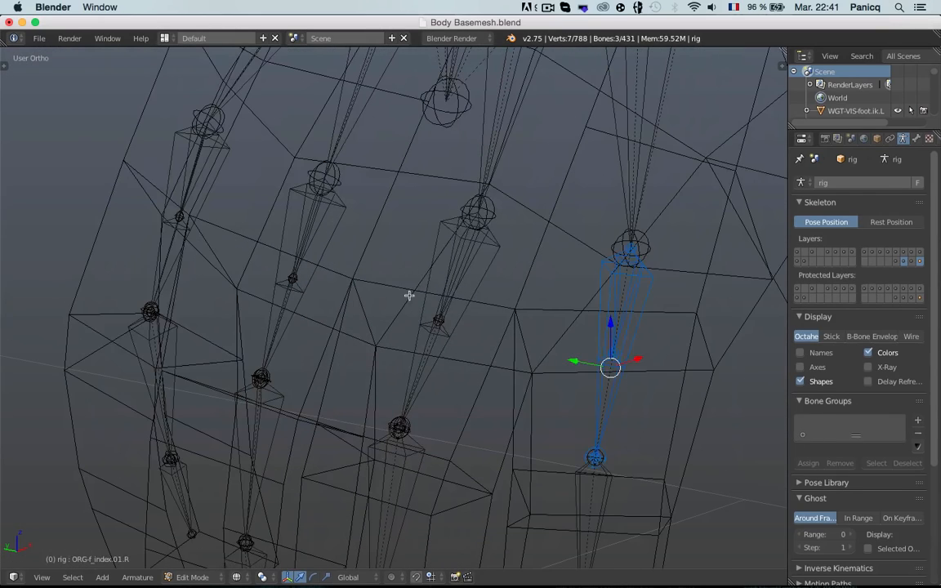
pyautogui.rightClick(461, 247)
pyautogui.keyDown('shift'); pyautogui.rightClick(436, 331); pyautogui.keyUp('shift')
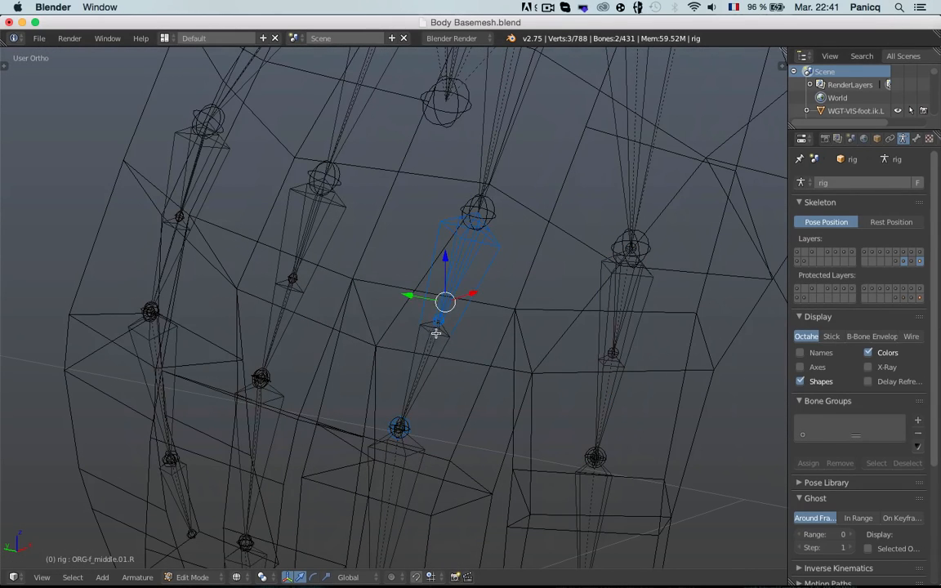
pyautogui.keyDown('shift'); pyautogui.rightClick(456, 279); pyautogui.keyUp('shift')
pyautogui.rightClick(450, 271)
pyautogui.keyDown('shift'); pyautogui.rightClick(425, 344); pyautogui.keyUp('shift')
pyautogui.keyDown('shift'); pyautogui.rightClick(444, 341); pyautogui.keyUp('shift')
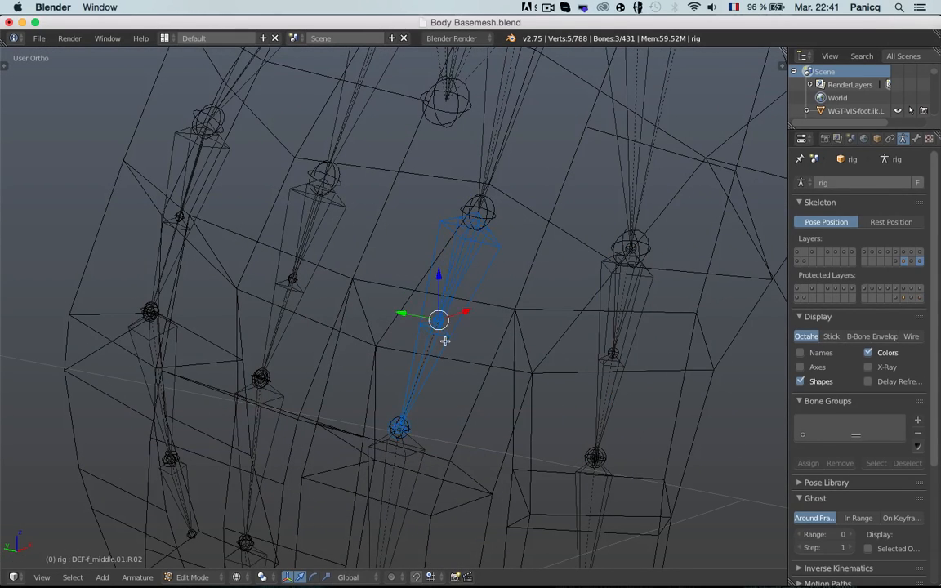
pyautogui.rightClick(445, 342)
pyautogui.keyDown('shift'); pyautogui.rightClick(475, 291); pyautogui.keyUp('shift')
pyautogui.keyDown('shift'); pyautogui.rightClick(475, 292); pyautogui.keyUp('shift')
# Parent DEF-f_middle.01.R.01 and DEF-f_middle.01.R.02 to ORG-f_middle.01.R, keeping their offset.
pyautogui.rightClick(456, 268)
pyautogui.rightClick(465, 268)
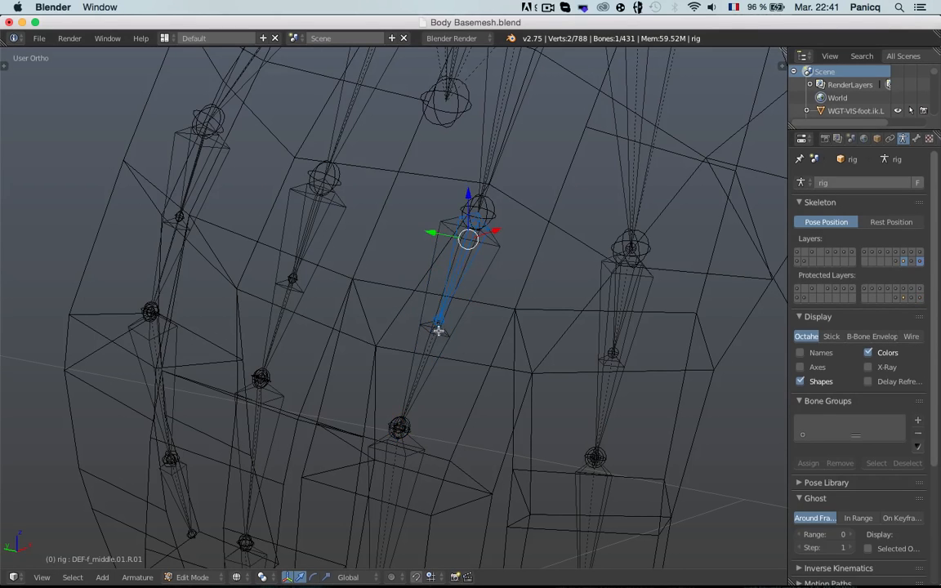
pyautogui.keyDown('shift'); pyautogui.rightClick(437, 335); pyautogui.keyUp('shift')
pyautogui.keyDown('shift'); pyautogui.rightClick(436, 338); pyautogui.keyUp('shift')
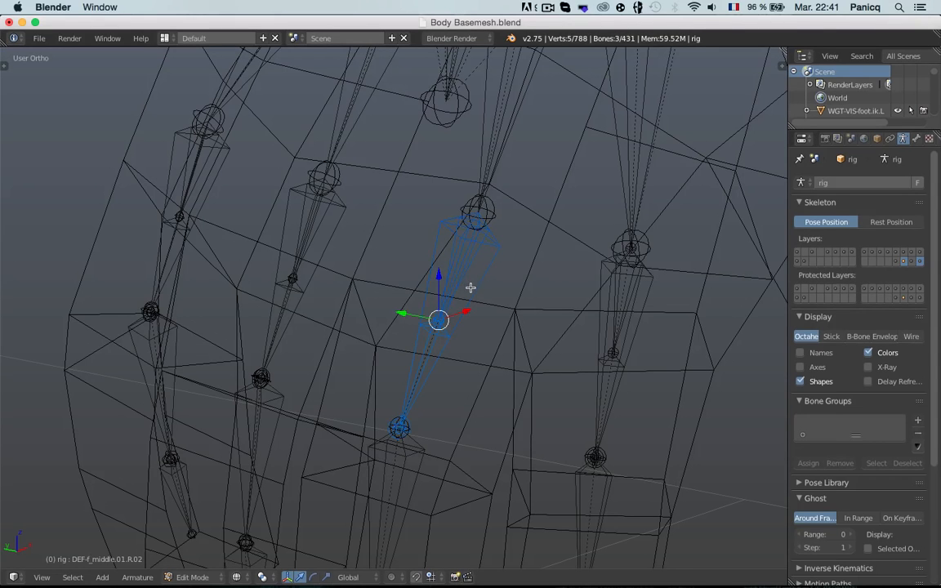
pyautogui.rightClick(474, 288)
pyautogui.keyDown('shift'); pyautogui.rightClick(478, 286); pyautogui.keyUp('shift')
pyautogui.scroll(7, 482, 231)
pyautogui.rightClick(518, 297)
pyautogui.keyDown('shift'); pyautogui.rightClick(519, 298); pyautogui.keyUp('shift')
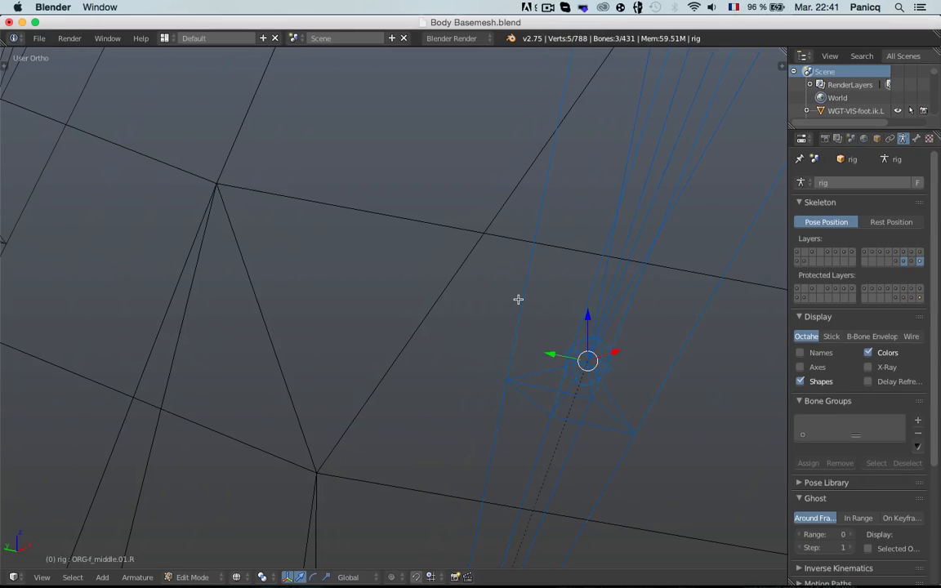
pyautogui.scroll(-4, 521, 299)
pyautogui.moveTo(523, 299)
pyautogui.mouseDown(button='middle')
pyautogui.moveTo(492, 305)
pyautogui.moveTo(512, 317)
pyautogui.moveTo(540, 298)
pyautogui.mouseUp(button='middle')
pyautogui.hotkey('ctrl', 'p')
pyautogui.click(540, 298)
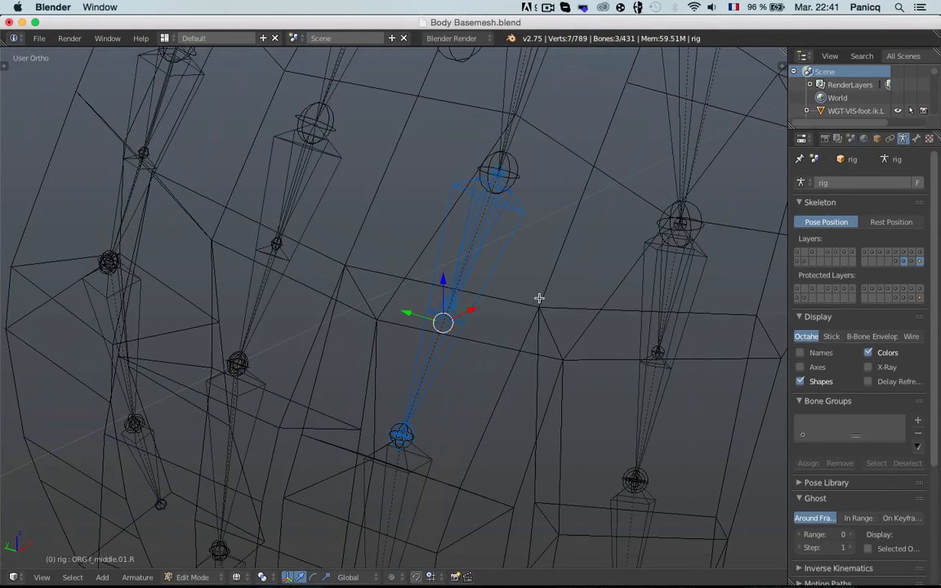
# Parent the DEF-f_ring.01.R.01 and DEF-f_ring.01.R.02 bones to ORG-f_ring.01.R with offset kept, then clear the selection.
pyautogui.rightClick(297, 185)
pyautogui.rightClick(298, 185)
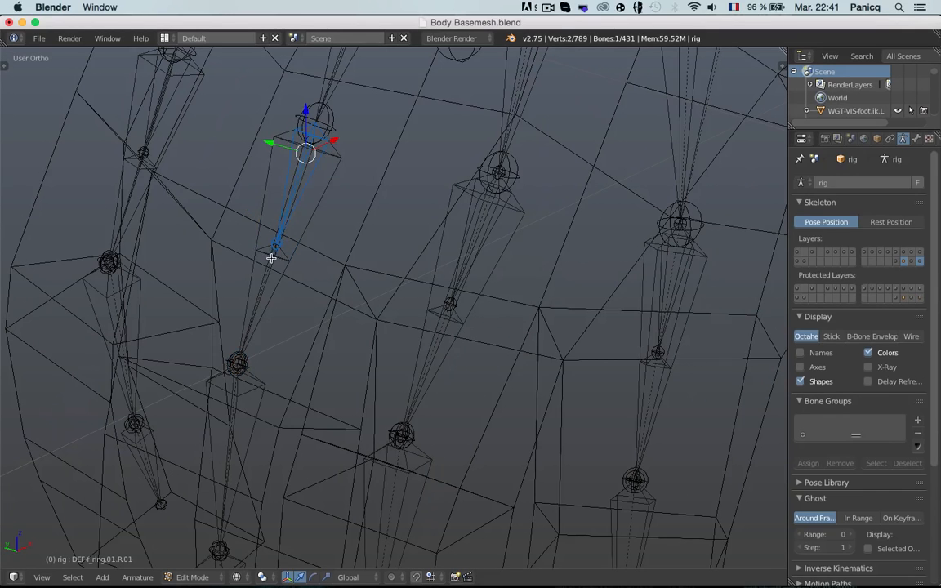
pyautogui.rightClick(260, 197)
pyautogui.rightClick(260, 197)
pyautogui.rightClick(260, 197)
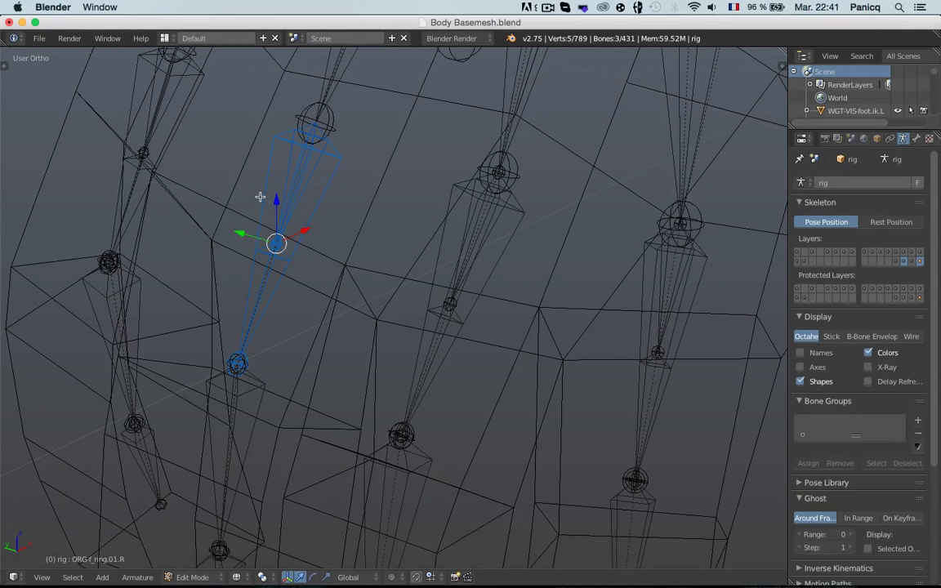
pyautogui.hotkey('ctrl', 'p')
pyautogui.click(260, 197)
pyautogui.press('a')
# Parent both DEF-f_pinky.01.R segments to ORG-f_pinky.01.R, keeping their offset, and deselect everything.
pyautogui.keyDown('shift'); pyautogui.moveTo(216, 180); pyautogui.dragTo(474, 333, button='middle'); pyautogui.keyUp('shift')
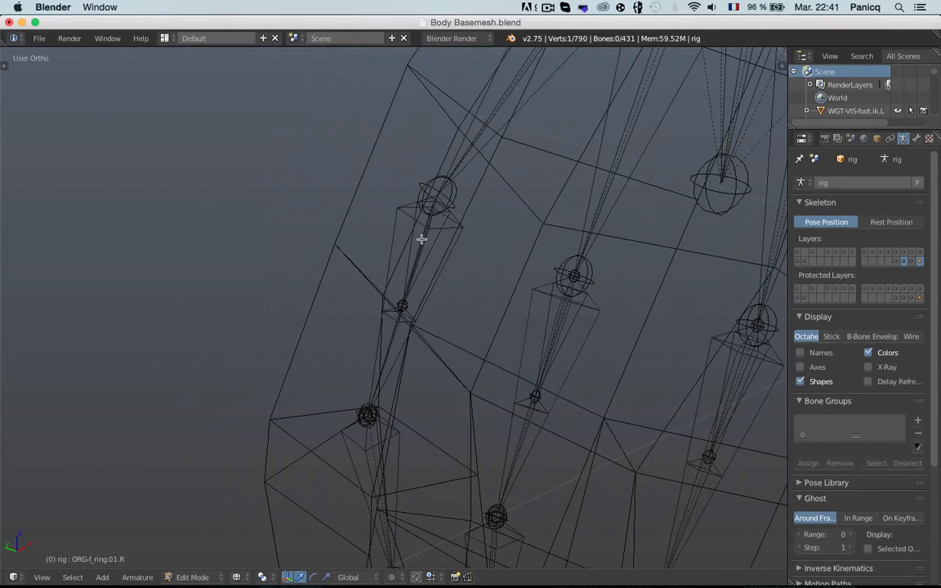
pyautogui.rightClick(421, 242)
pyautogui.keyDown('shift'); pyautogui.rightClick(388, 339); pyautogui.keyUp('shift')
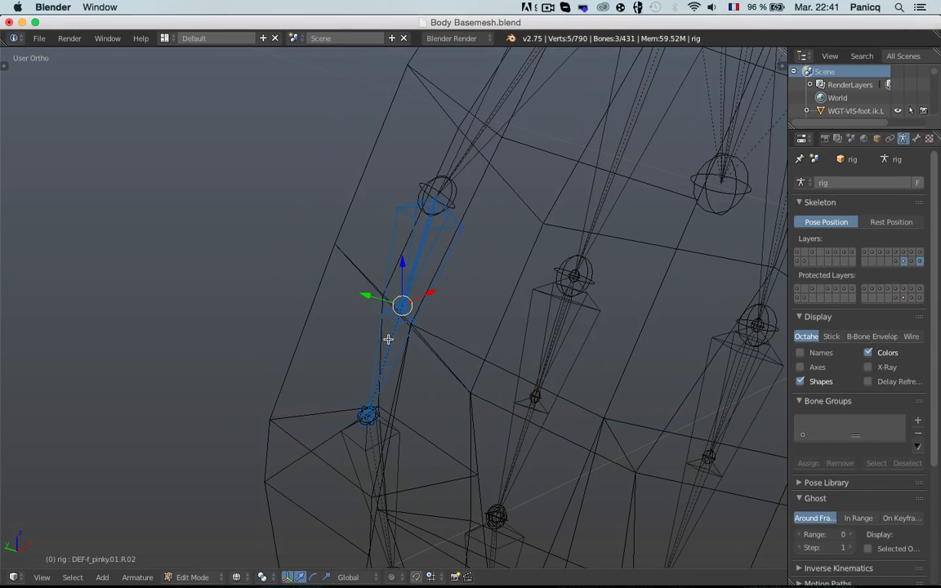
pyautogui.keyDown('shift'); pyautogui.rightClick(440, 269); pyautogui.keyUp('shift')
pyautogui.hotkey('ctrl', 'p')
pyautogui.click(442, 269)
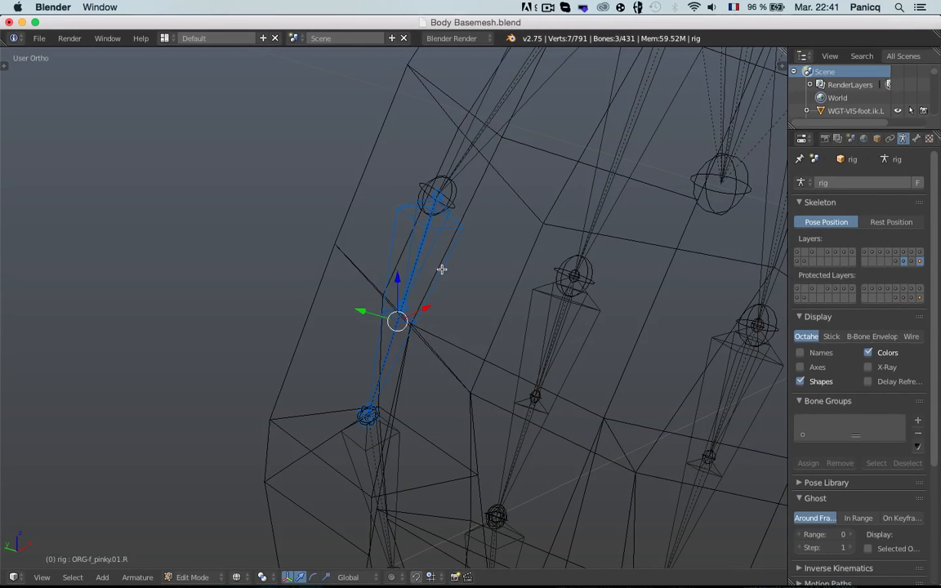
pyautogui.press('a')
# Parent both DEF-thumb.01.R segments to ORG-thumb.01.R, keeping their offset, and deselect everything.
pyautogui.scroll(-8, 442, 245)
pyautogui.keyDown('shift'); pyautogui.moveTo(532, 282); pyautogui.dragTo(286, 258, button='middle'); pyautogui.keyUp('shift')
pyautogui.scroll(8, 285, 258)
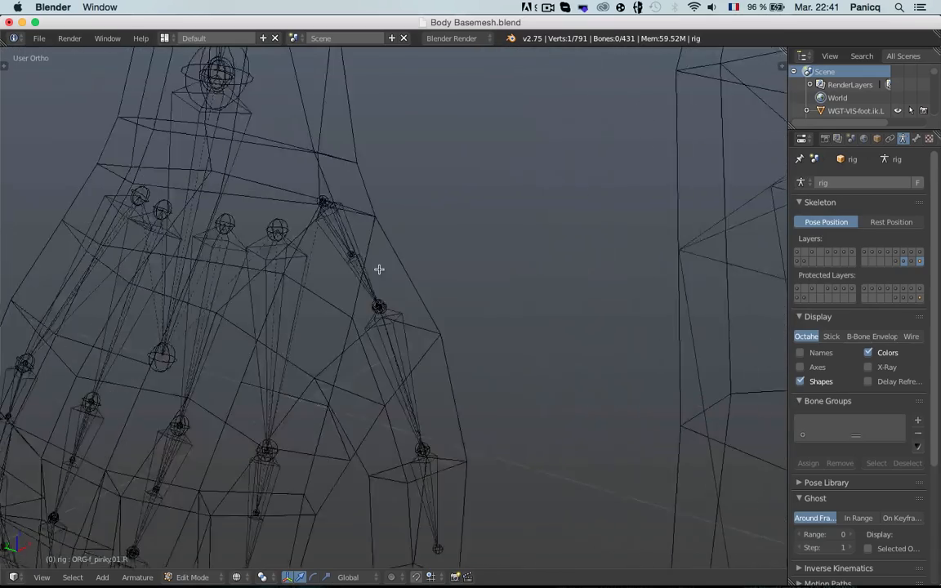
pyautogui.rightClick(262, 126)
pyautogui.keyDown('shift'); pyautogui.rightClick(311, 219); pyautogui.keyUp('shift')
pyautogui.keyDown('shift'); pyautogui.rightClick(311, 219); pyautogui.keyUp('shift')
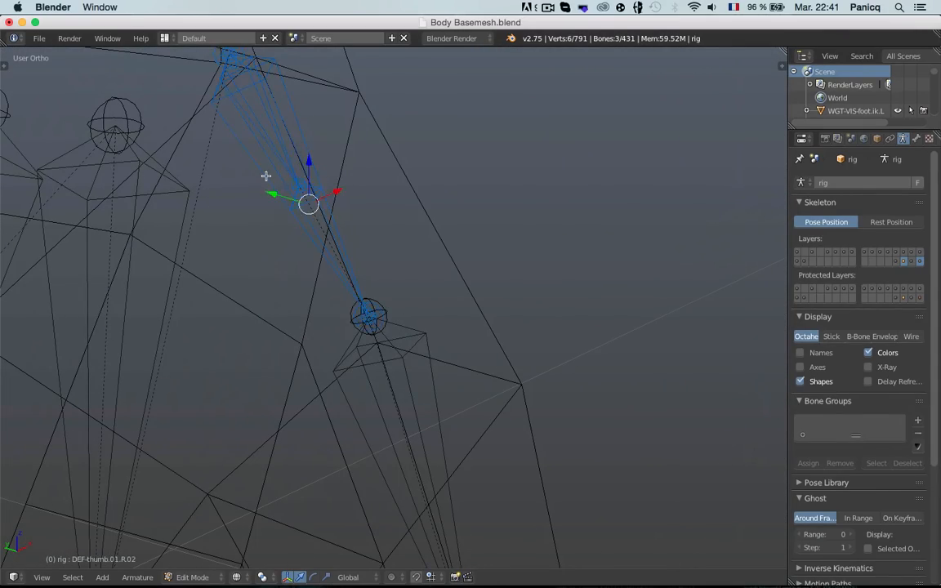
pyautogui.keyDown('shift'); pyautogui.rightClick(266, 176); pyautogui.keyUp('shift')
pyautogui.keyDown('shift'); pyautogui.rightClick(267, 177); pyautogui.keyUp('shift')
pyautogui.hotkey('ctrl', 'p')
pyautogui.click(266, 176)
pyautogui.press('a')
# On the other hand, parent both DEF-thumb.01.L segments to ORG-thumb.01.L, keeping their offset, and deselect everything.
pyautogui.scroll(-8, 265, 328)
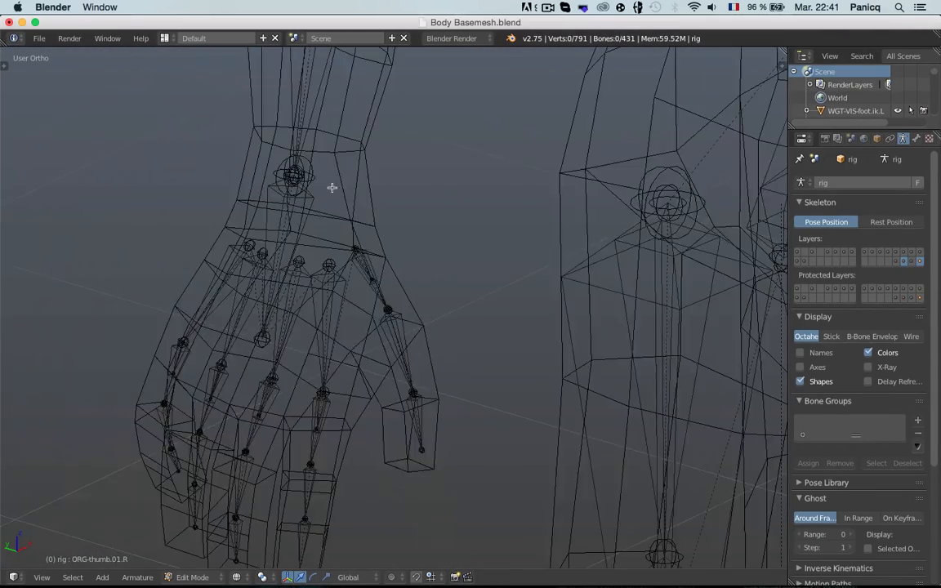
pyautogui.keyDown('shift'); pyautogui.moveTo(264, 328); pyautogui.dragTo(566, 345, button='middle'); pyautogui.keyUp('shift')
pyautogui.scroll(6, 365, 365)
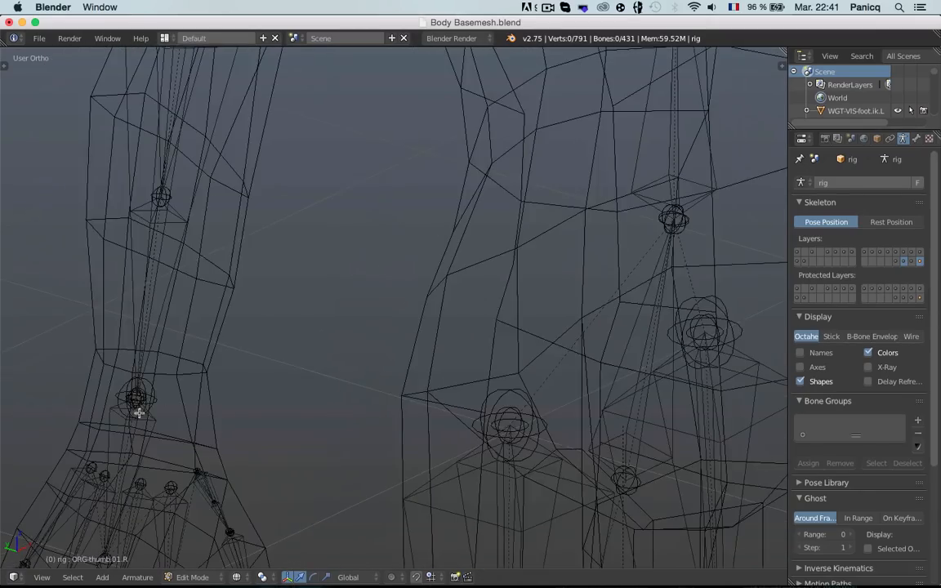
pyautogui.scroll(-5, 605, 315)
pyautogui.moveTo(606, 315); pyautogui.dragTo(198, 255, button='middle')
pyautogui.scroll(5, 397, 256)
pyautogui.keyDown('shift'); pyautogui.moveTo(605, 345); pyautogui.dragTo(405, 264, button='middle'); pyautogui.keyUp('shift')
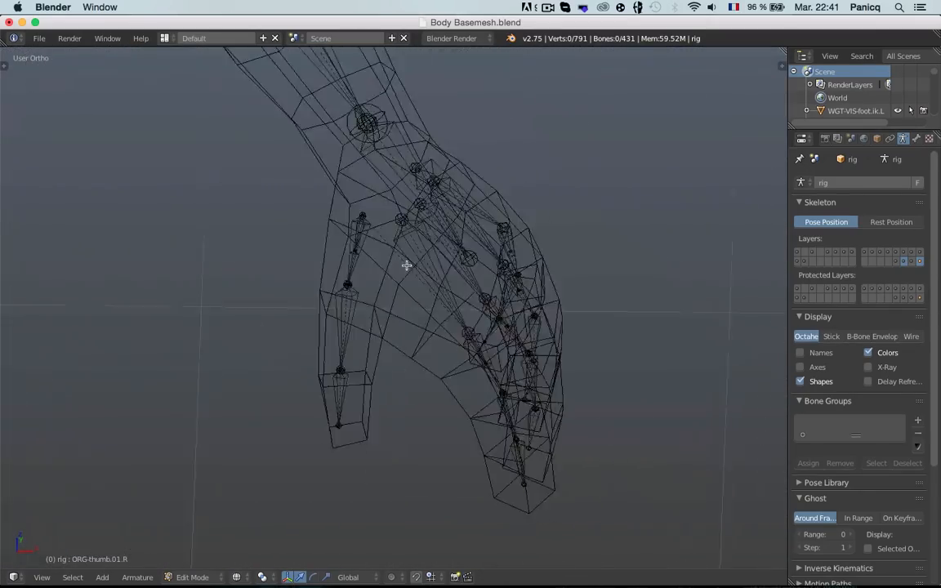
pyautogui.scroll(7, 405, 265)
pyautogui.keyDown('shift'); pyautogui.moveTo(322, 180); pyautogui.dragTo(466, 418, button='middle'); pyautogui.keyUp('shift')
pyautogui.scroll(2, 374, 278)
pyautogui.rightClick(424, 280)
pyautogui.rightClick(424, 281)
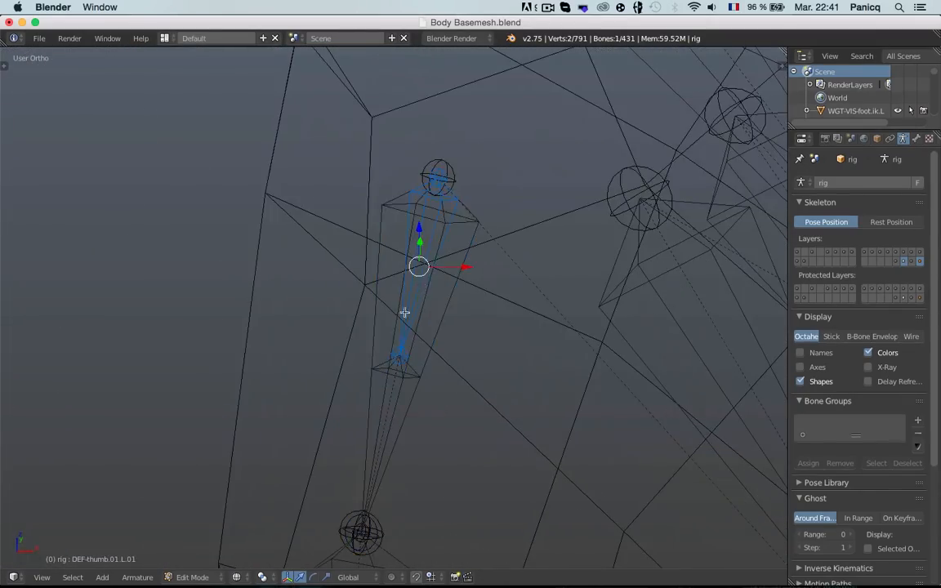
pyautogui.keyDown('shift'); pyautogui.rightClick(393, 383); pyautogui.keyUp('shift')
pyautogui.keyDown('shift'); pyautogui.rightClick(394, 383); pyautogui.keyUp('shift')
pyautogui.keyDown('shift'); pyautogui.rightClick(430, 349); pyautogui.keyUp('shift')
pyautogui.keyDown('shift'); pyautogui.rightClick(430, 349); pyautogui.keyUp('shift')
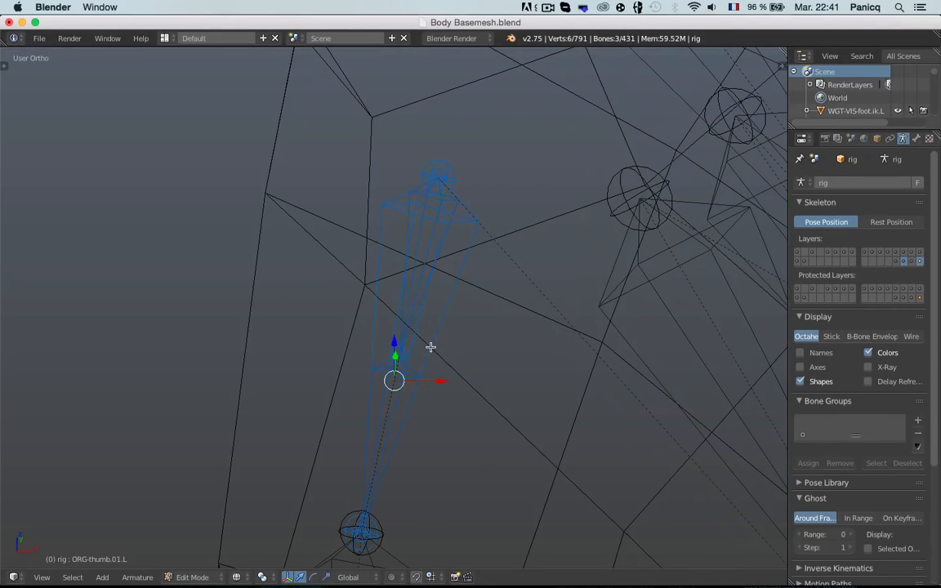
pyautogui.hotkey('ctrl', 'p')
pyautogui.click(431, 348)
pyautogui.press('a')
# Parent both DEF-f_index.01.L segments to ORG-f_index.01.L, keeping their offset.
pyautogui.scroll(-9, 436, 338)
pyautogui.moveTo(473, 292); pyautogui.dragTo(398, 296, button='middle')
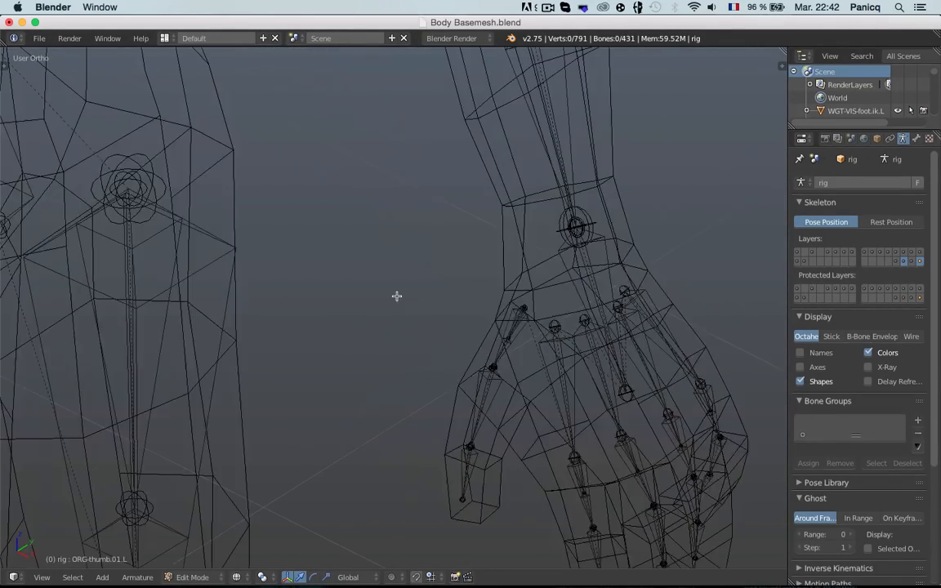
pyautogui.keyDown('shift'); pyautogui.moveTo(516, 389); pyautogui.dragTo(252, 241, button='middle'); pyautogui.keyUp('shift')
pyautogui.scroll(4, 251, 241)
pyautogui.keyDown('shift'); pyautogui.moveTo(229, 207); pyautogui.dragTo(384, 320, button='middle'); pyautogui.keyUp('shift')
pyautogui.scroll(-2, 416, 351)
pyautogui.moveTo(418, 351); pyautogui.dragTo(398, 355, button='middle')
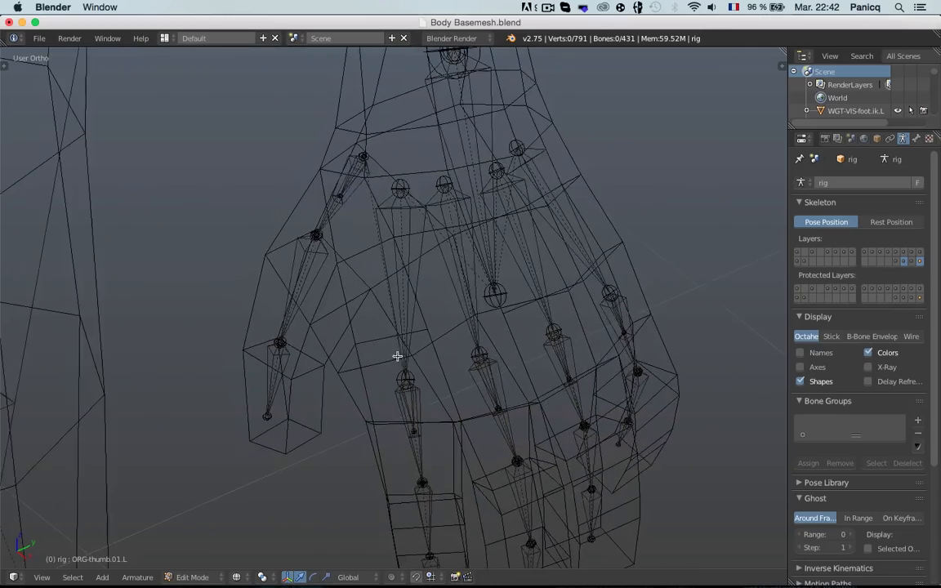
pyautogui.keyDown('shift'); pyautogui.moveTo(407, 419); pyautogui.dragTo(389, 191, button='middle'); pyautogui.keyUp('shift')
pyautogui.scroll(3, 389, 191)
pyautogui.rightClick(382, 214)
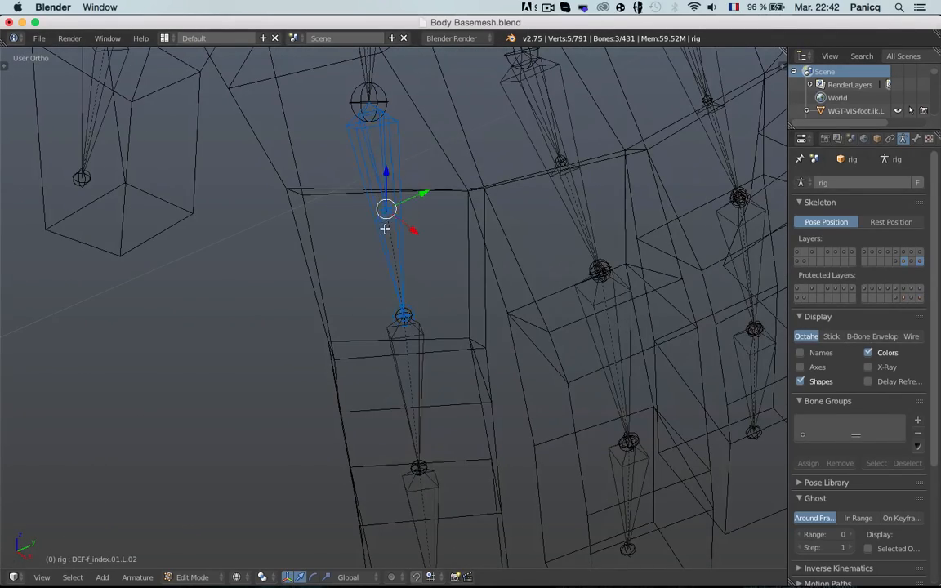
# Parent both DEF-f_middle.01.L segments to ORG-f_middle.01.L, keeping their offset.
pyautogui.moveTo(401, 193); pyautogui.dragTo(451, 204, button='middle')
pyautogui.rightClick(455, 206)
pyautogui.keyDown('shift'); pyautogui.rightClick(462, 257); pyautogui.keyUp('shift')
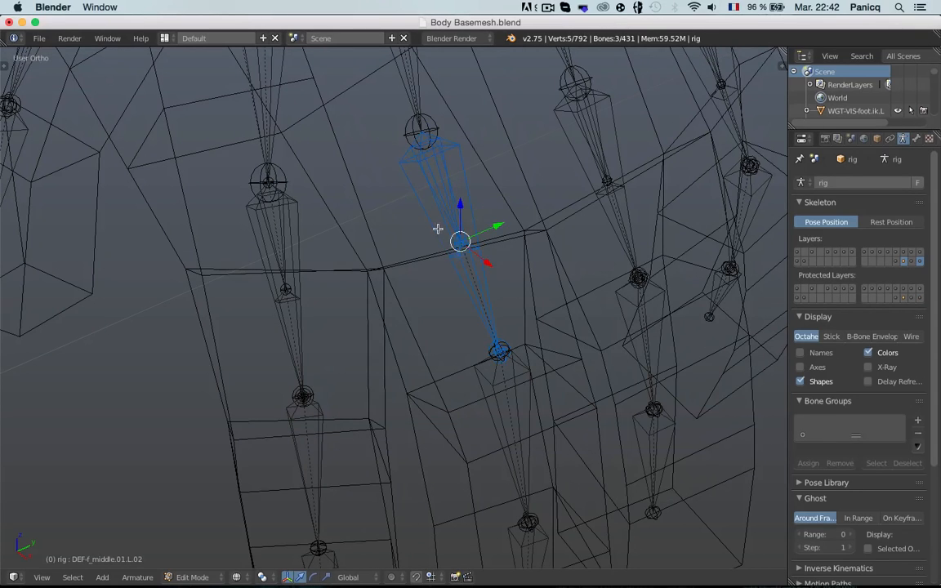
pyautogui.hotkey('ctrl', 'p')
pyautogui.click(435, 236)
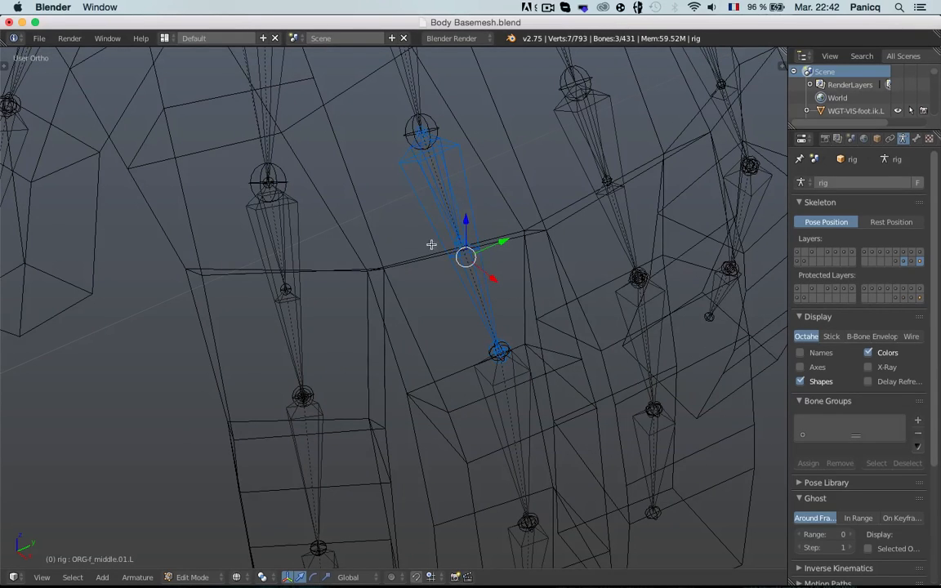
# Parent both DEF-f_ring.01.L segments to ORG-f_ring.01.L, keeping their offset.
pyautogui.moveTo(431, 244); pyautogui.dragTo(504, 256, button='middle')
pyautogui.rightClick(472, 235)
pyautogui.keyDown('shift'); pyautogui.rightClick(449, 233); pyautogui.keyUp('shift')
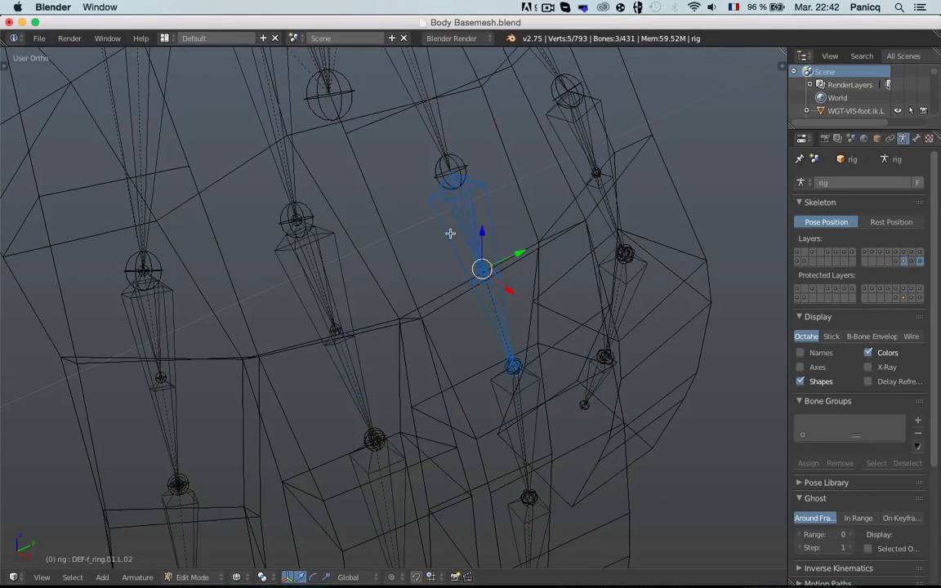
pyautogui.hotkey('ctrl', 'p')
pyautogui.click(448, 240)
# Parent both DEF-f_pinky.01.L segments to ORG-f_pinky.01.L, keeping their offset, and deselect everything.
pyautogui.keyDown('shift'); pyautogui.moveTo(582, 147); pyautogui.dragTo(430, 216, button='middle'); pyautogui.keyUp('shift')
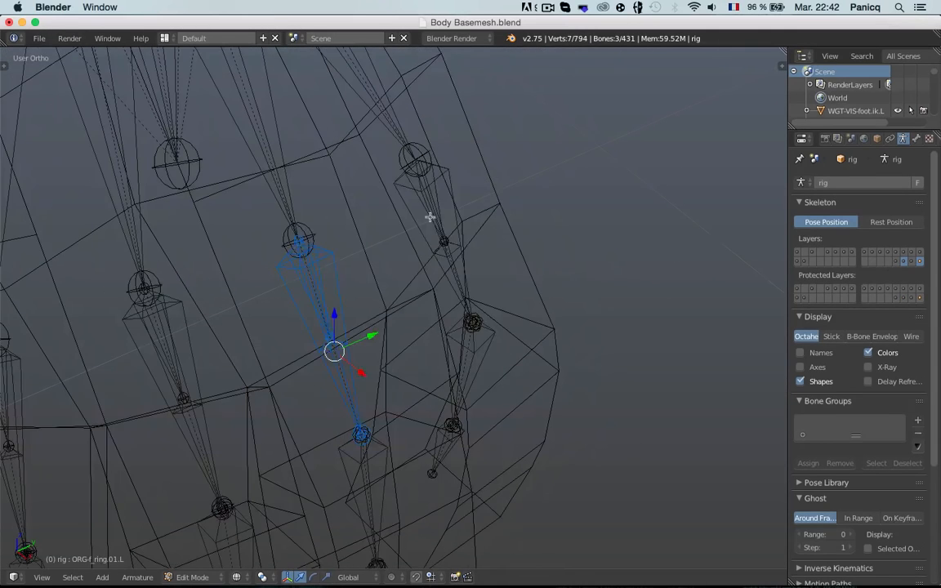
pyautogui.rightClick(430, 207)
pyautogui.rightClick(430, 203)
pyautogui.keyDown('shift'); pyautogui.rightClick(448, 250); pyautogui.keyUp('shift')
pyautogui.keyDown('shift'); pyautogui.rightClick(447, 252); pyautogui.keyUp('shift')
pyautogui.keyDown('shift'); pyautogui.rightClick(442, 258); pyautogui.keyUp('shift')
pyautogui.keyDown('shift'); pyautogui.rightClick(442, 258); pyautogui.keyUp('shift')
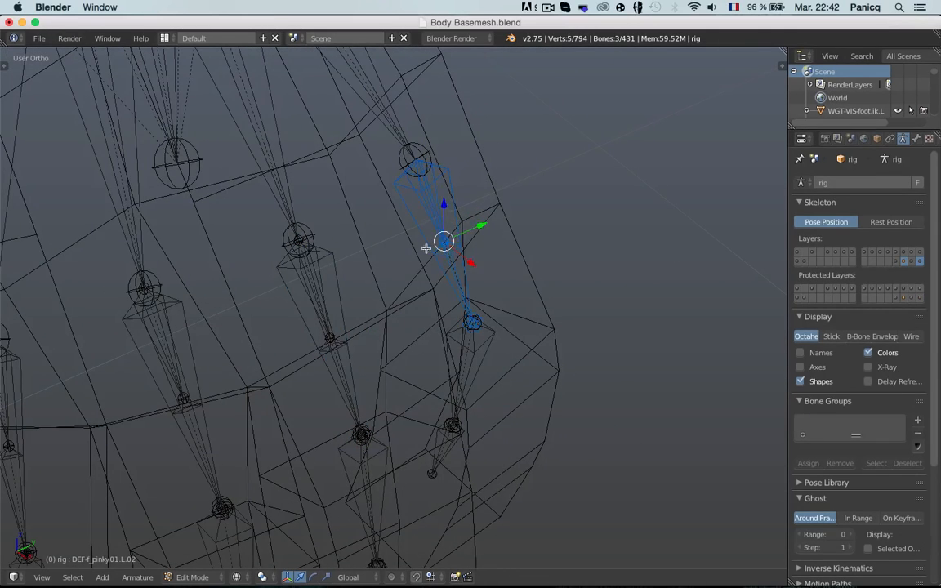
pyautogui.keyDown('shift'); pyautogui.rightClick(417, 221); pyautogui.keyUp('shift')
pyautogui.keyDown('shift'); pyautogui.rightClick(417, 222); pyautogui.keyUp('shift')
pyautogui.hotkey('ctrl', 'p')
pyautogui.click(417, 223)
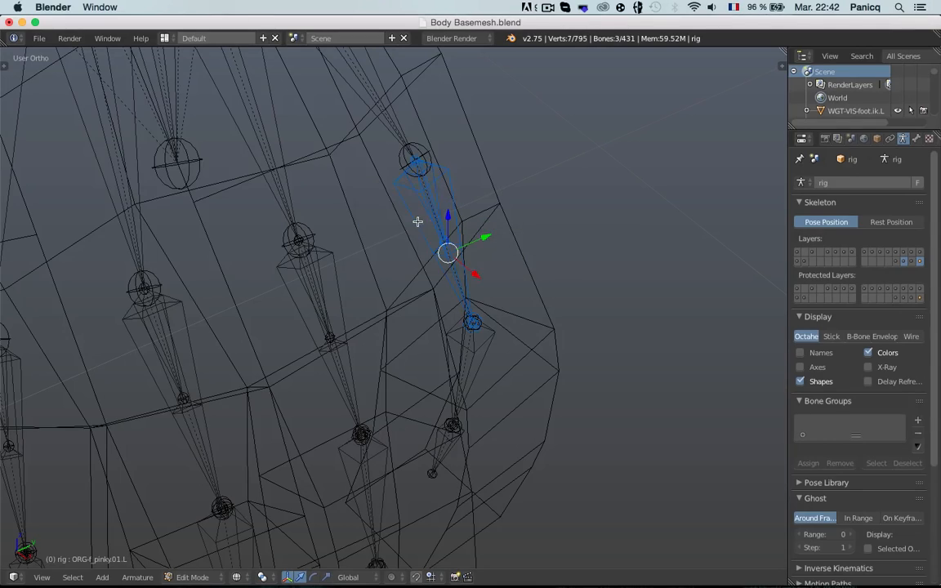
pyautogui.press('a')
# Return the rig to Object Mode and show the whole character in front view.
pyautogui.scroll(-12, 425, 229)
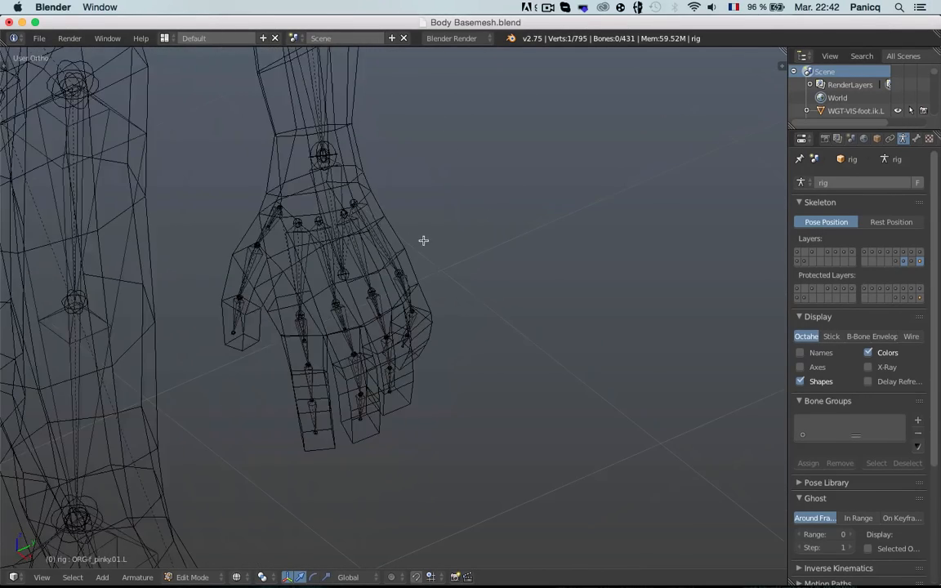
pyautogui.scroll(-2, 344, 255)
pyautogui.press('Tab')
pyautogui.scroll(-2, 342, 256)
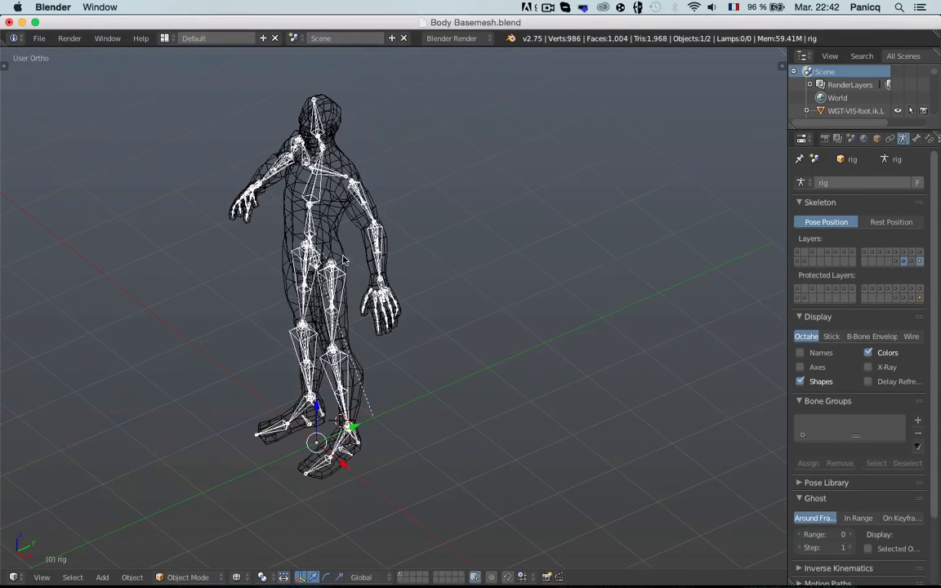
pyautogui.scroll(1, 347, 259)
pyautogui.press('KP_1')
pyautogui.keyDown('shift'); pyautogui.moveTo(353, 259); pyautogui.dragTo(555, 241, button='middle'); pyautogui.keyUp('shift')
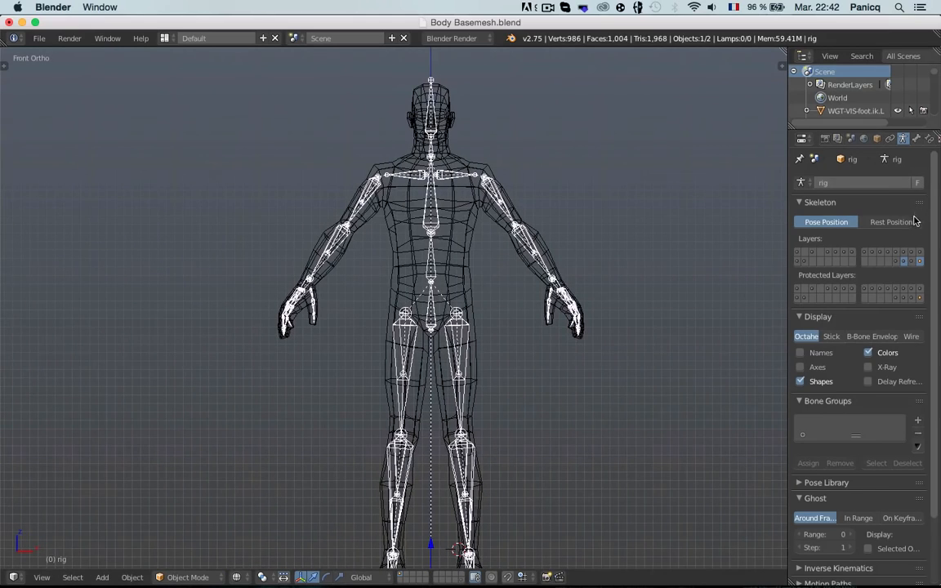
# Show all the armature layers holding the rig's control bones and hide the deform and ORG bone layers.
pyautogui.click(912, 261)
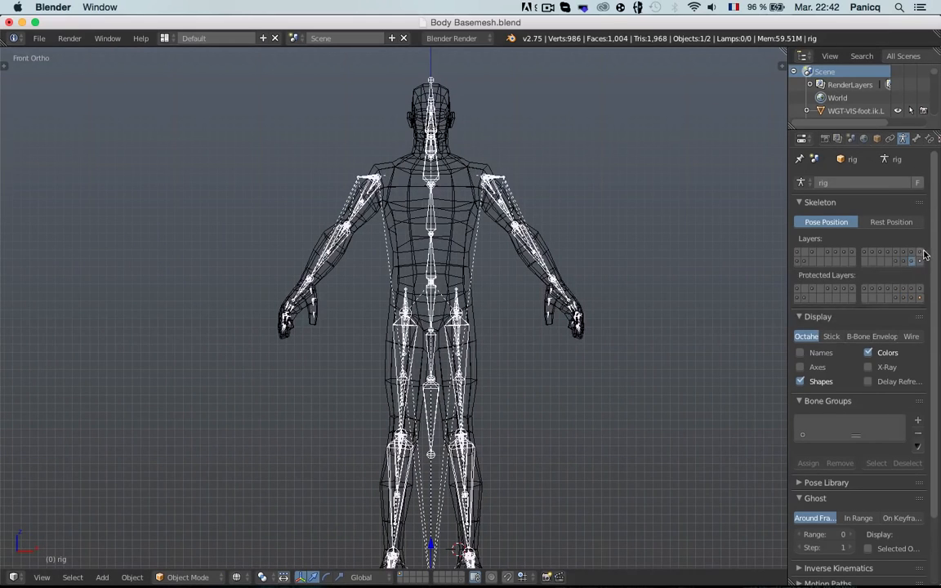
pyautogui.click(898, 253)
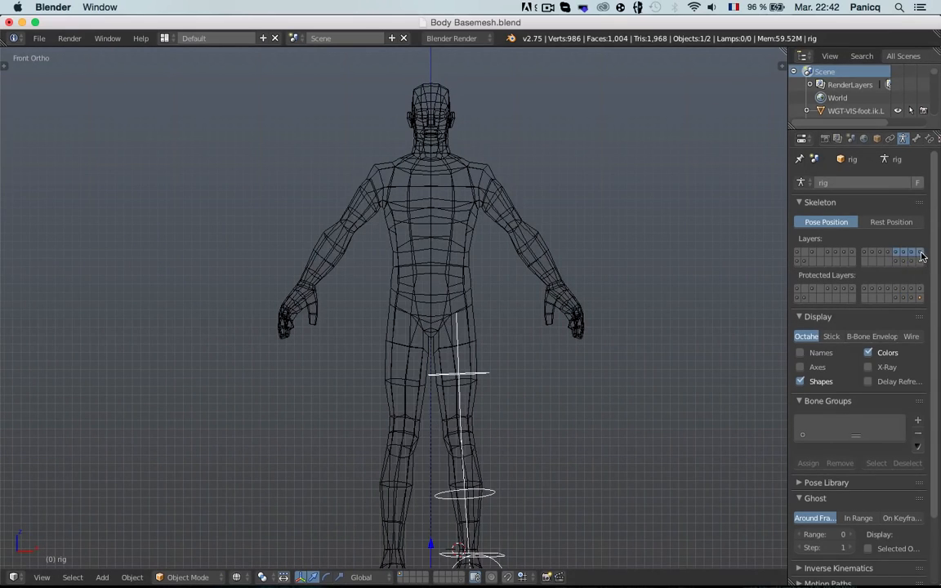
pyautogui.keyDown('shift'); pyautogui.click(921, 254); pyautogui.keyUp('shift')
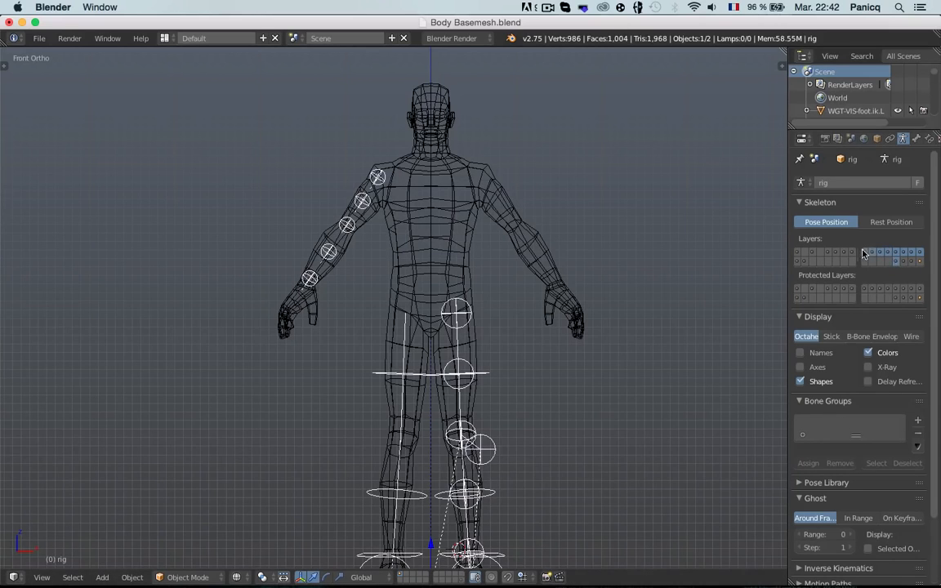
pyautogui.keyDown('shift'); pyautogui.moveTo(799, 254); pyautogui.dragTo(796, 254); pyautogui.keyUp('shift')
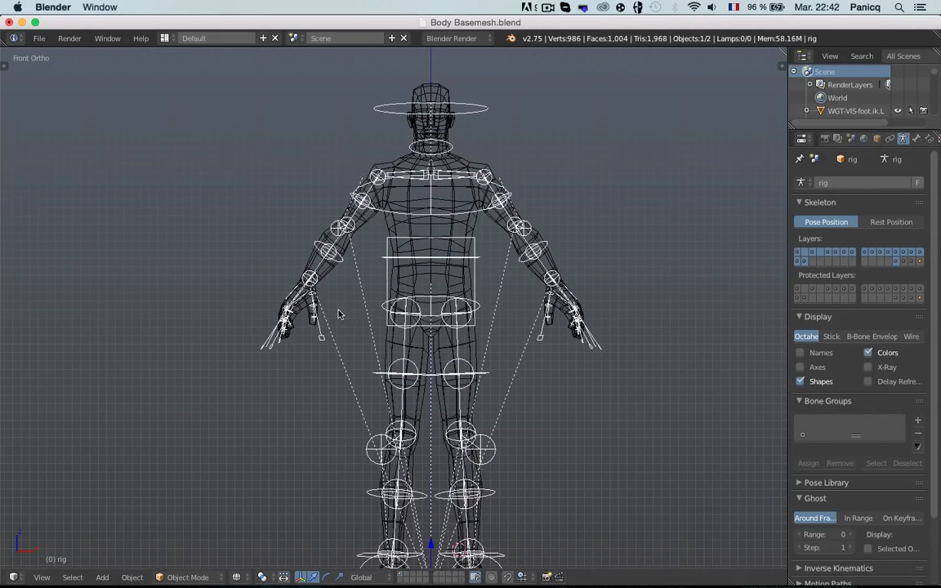
# Switch to solid shading and Pose Mode, and try rotating the torso control to test the mesh deformation.
pyautogui.press('z')
pyautogui.scroll(1, 392, 282)
pyautogui.hotkey('ctrl', 'Tab')
pyautogui.rightClick(492, 264)
pyautogui.press('r')
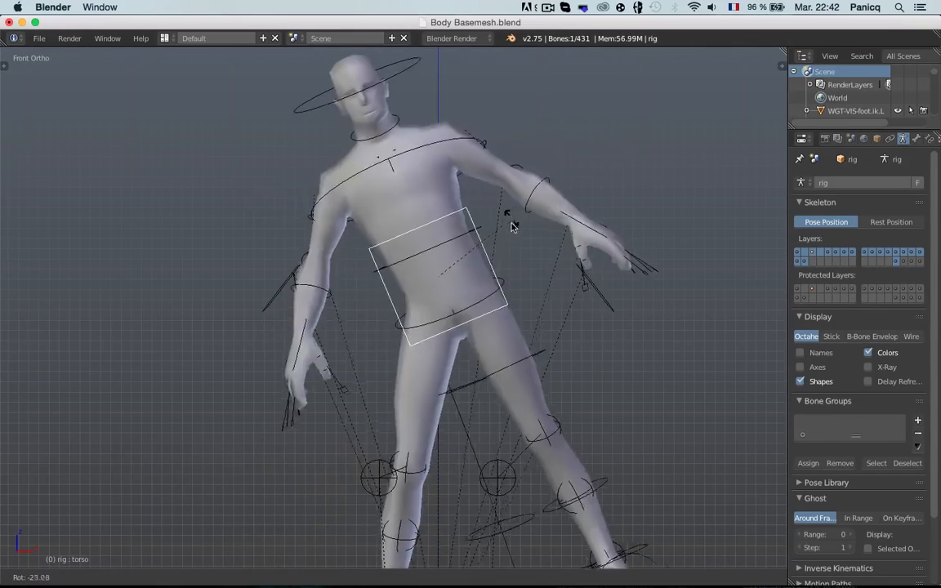
pyautogui.rightClick(508, 278)
# Try moving the torso control in front view to test how the body and legs deform, and deselect it.
pyautogui.scroll(-2, 507, 281)
pyautogui.keyDown('shift'); pyautogui.moveTo(506, 311); pyautogui.dragTo(423, 239, button='middle'); pyautogui.keyUp('shift')
pyautogui.scroll(1, 421, 245)
pyautogui.press('g')
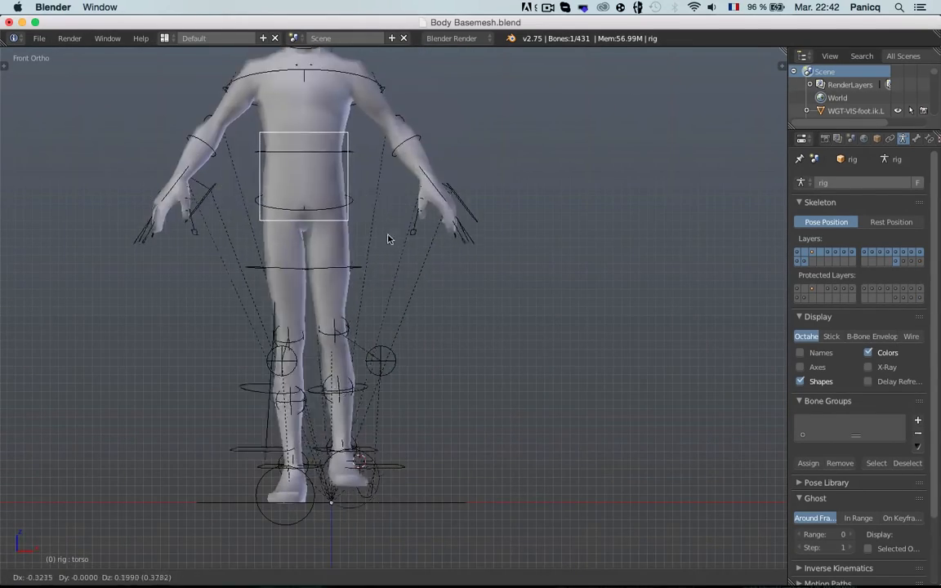
pyautogui.rightClick(411, 260)
pyautogui.hotkey('ctrl', 'Tab')
pyautogui.hotkey('ctrl', 'Tab')
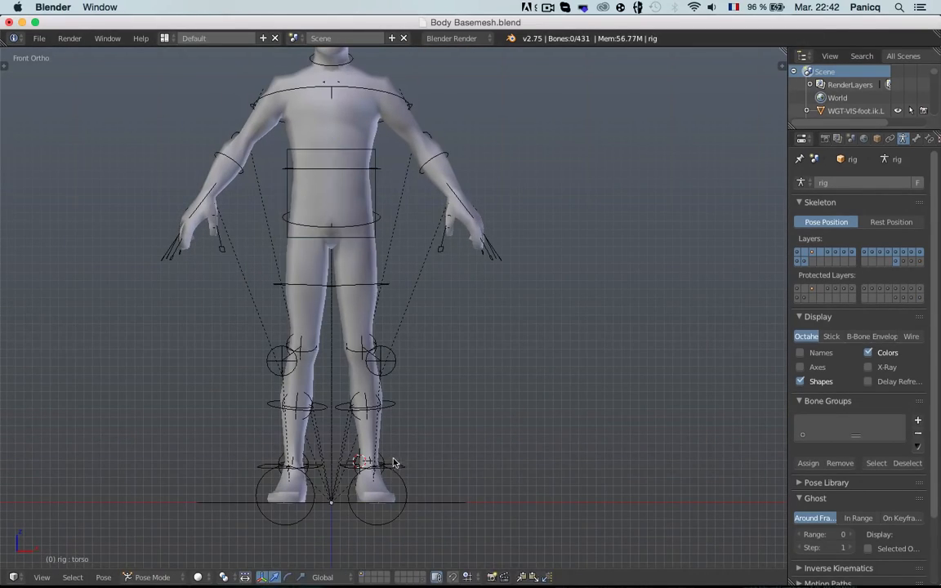
# Select the left foot IK control and check its Rig Main Properties.
pyautogui.rightClick(398, 467)
pyautogui.press('n')
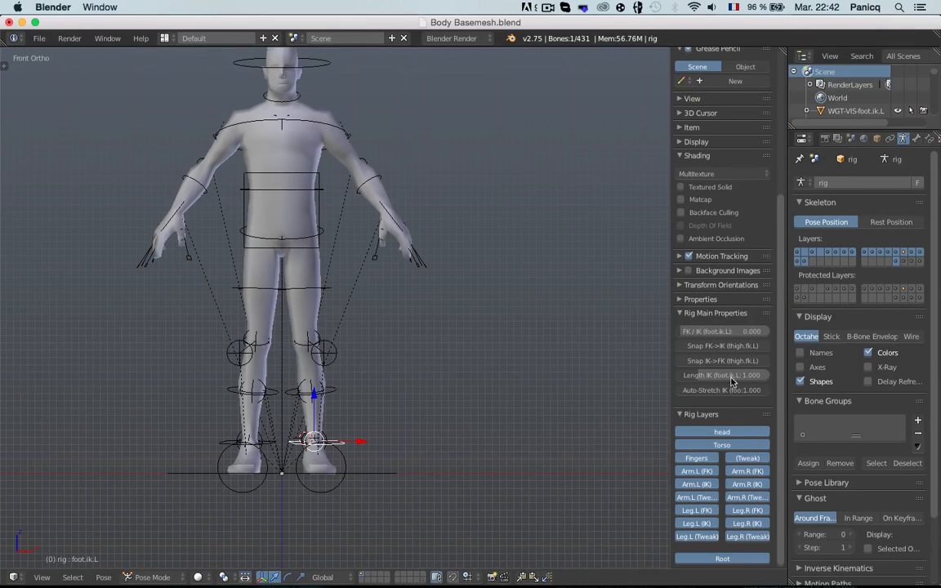
pyautogui.press('n')
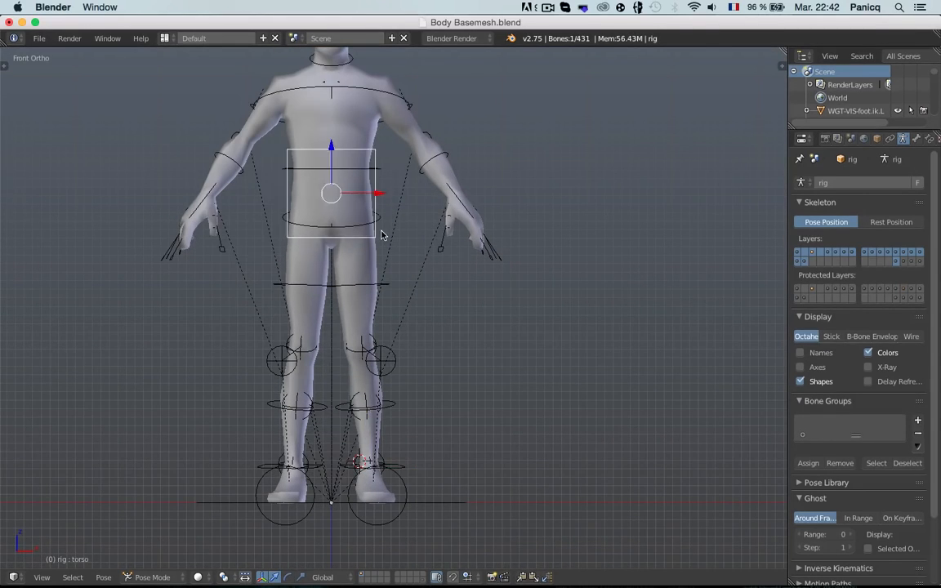
# Try moving the selected torso control once more, cancel the move and deselect all bones.
pyautogui.press('g')
pyautogui.rightClick(446, 266)
pyautogui.press('a')
# Select the four finger controls and the thumb control of the left hand, try scaling them to test the fingers, and deselect them.
pyautogui.scroll(4, 531, 254)
pyautogui.keyDown('shift'); pyautogui.moveTo(571, 254); pyautogui.dragTo(450, 373, button='middle'); pyautogui.keyUp('shift')
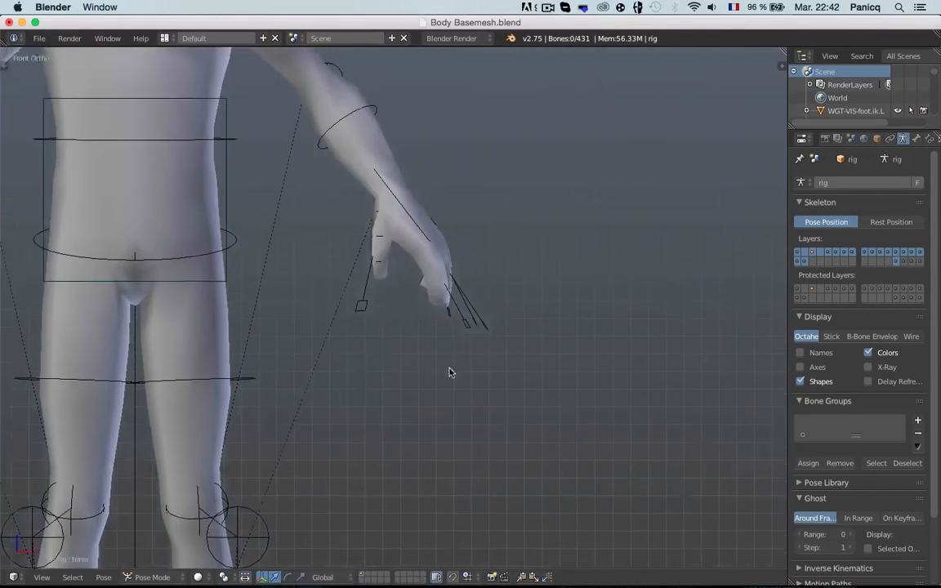
pyautogui.scroll(3, 448, 372)
pyautogui.press('b')
pyautogui.moveTo(462, 357); pyautogui.dragTo(586, 428)
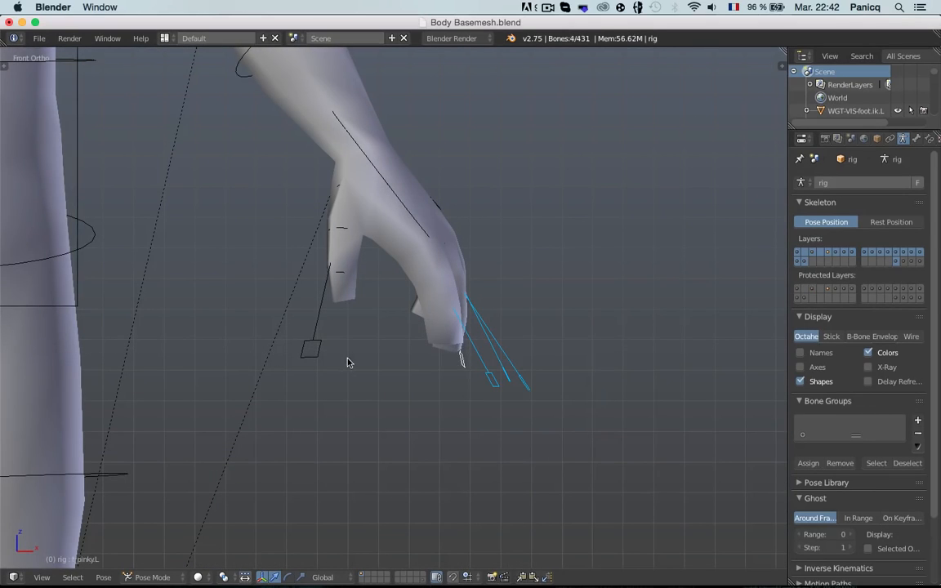
pyautogui.moveTo(398, 338); pyautogui.dragTo(517, 471, button='middle')
pyautogui.press('s')
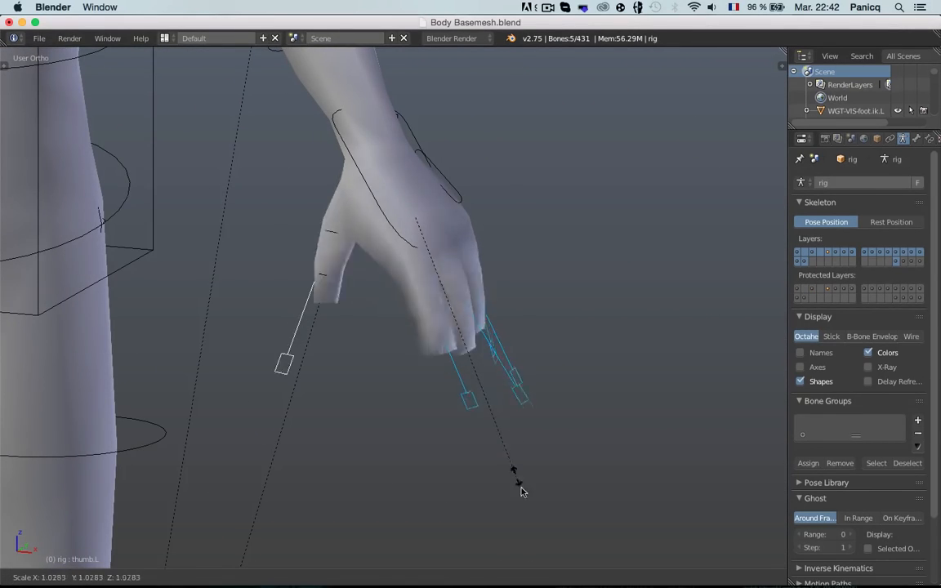
pyautogui.rightClick(527, 563)
pyautogui.press('a')
# Select all finger and thumb controls of the right hand, try scaling them to test the fingers, and deselect them.
pyautogui.scroll(-5, 384, 458)
pyautogui.keyDown('shift'); pyautogui.moveTo(219, 365); pyautogui.dragTo(407, 395, button='middle'); pyautogui.keyUp('shift')
pyautogui.scroll(4, 327, 384)
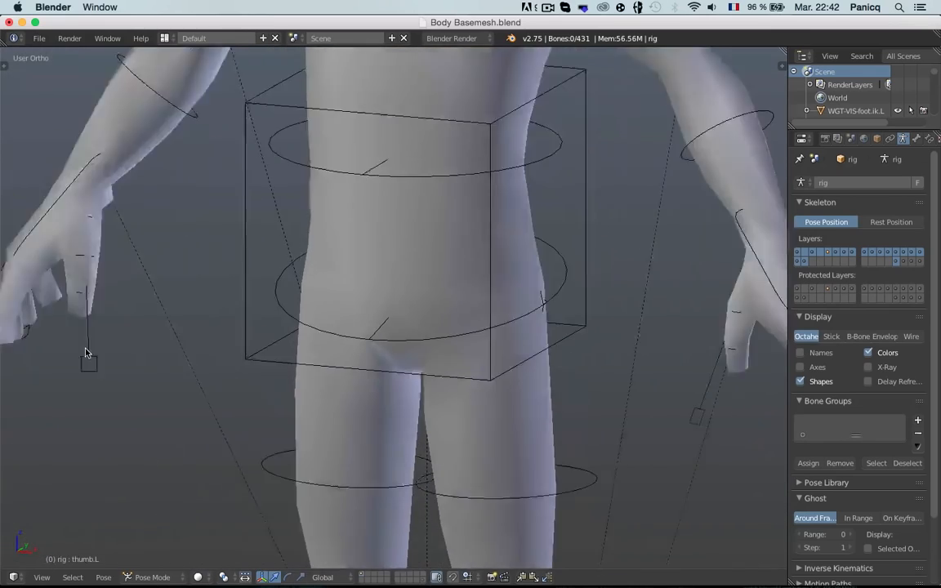
pyautogui.scroll(-2, 88, 353)
pyautogui.keyDown('shift'); pyautogui.moveTo(88, 353); pyautogui.dragTo(207, 370, button='middle'); pyautogui.keyUp('shift')
pyautogui.moveTo(165, 319); pyautogui.dragTo(355, 403)
pyautogui.press('z')
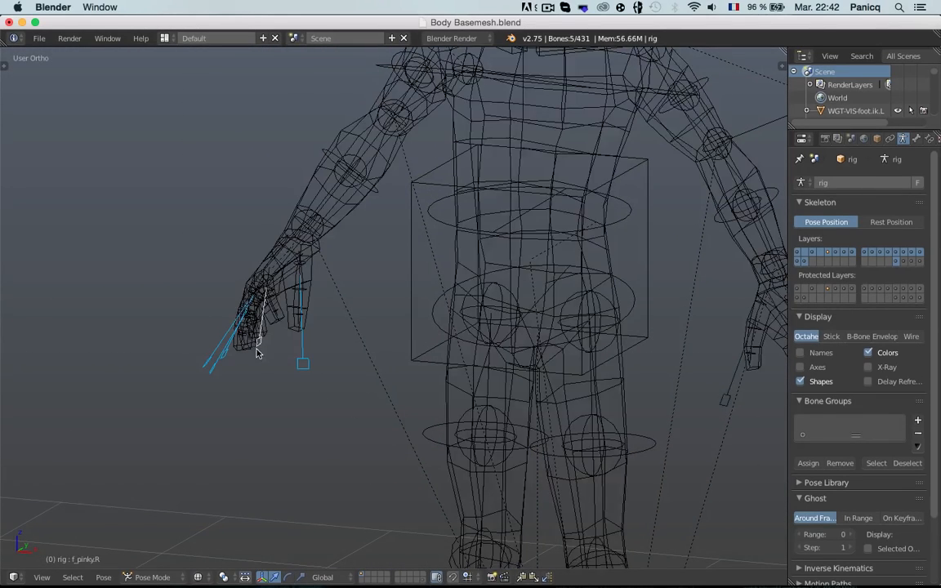
pyautogui.press('z')
pyautogui.moveTo(259, 353); pyautogui.dragTo(386, 433, button='middle')
pyautogui.press('s')
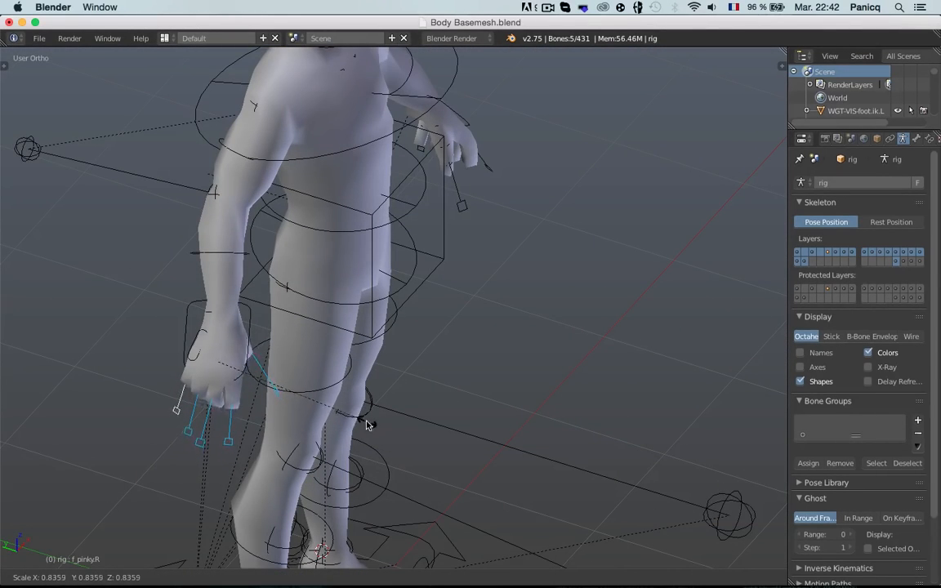
pyautogui.rightClick(414, 492)
pyautogui.press('a')
# Try rotating the spine control in front view, picking it in wireframe, and return to solid shading.
pyautogui.scroll(-4, 439, 296)
pyautogui.press('KP_1')
pyautogui.scroll(3, 433, 276)
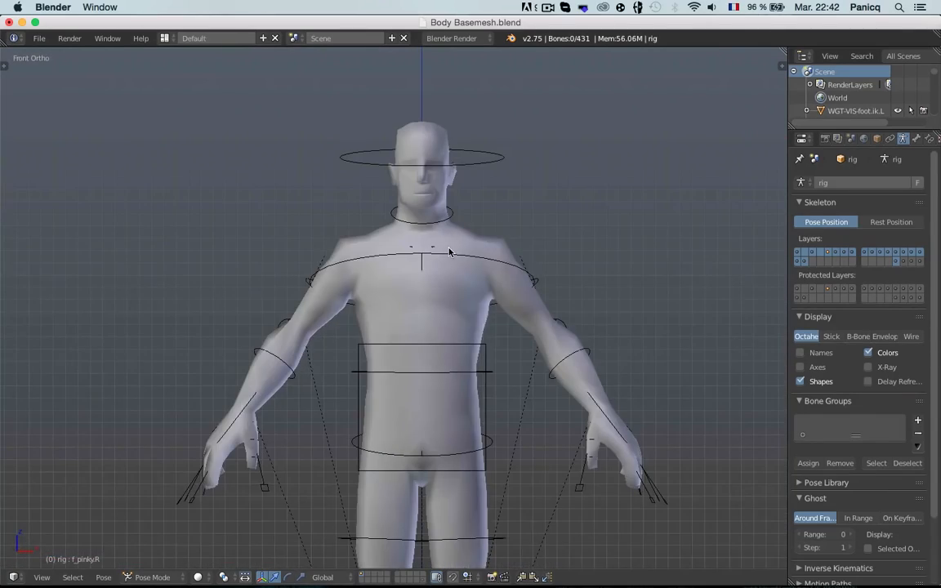
pyautogui.rightClick(449, 253)
pyautogui.moveTo(448, 252); pyautogui.dragTo(498, 288, button='middle')
pyautogui.press('KP_1')
pyautogui.press('z')
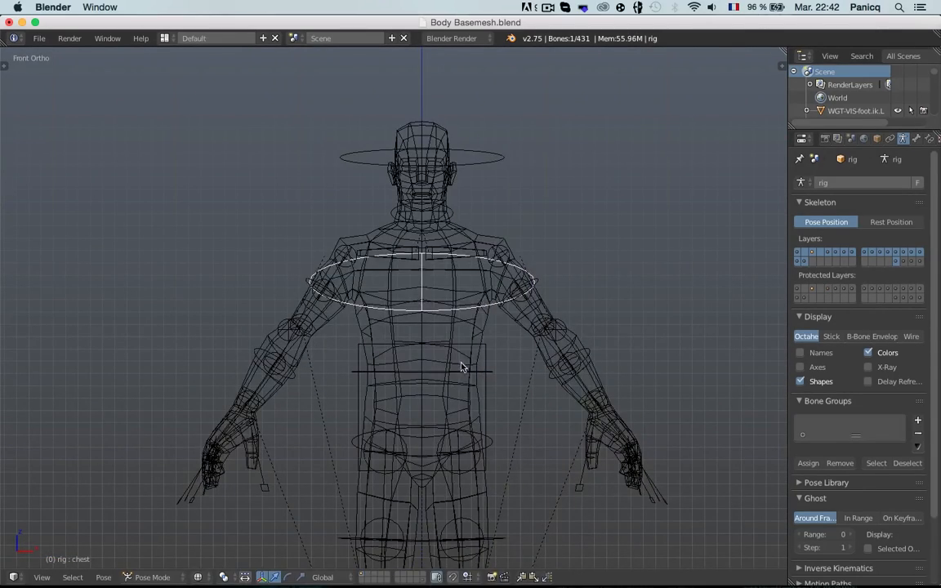
pyautogui.rightClick(462, 369)
pyautogui.press('r')
pyautogui.rightClick(502, 390)
pyautogui.press('z')
# Try rotating the hips control to test the pelvis deformation, and deselect it.
pyautogui.keyDown('shift'); pyautogui.moveTo(483, 445); pyautogui.dragTo(477, 351, button='middle'); pyautogui.keyUp('shift')
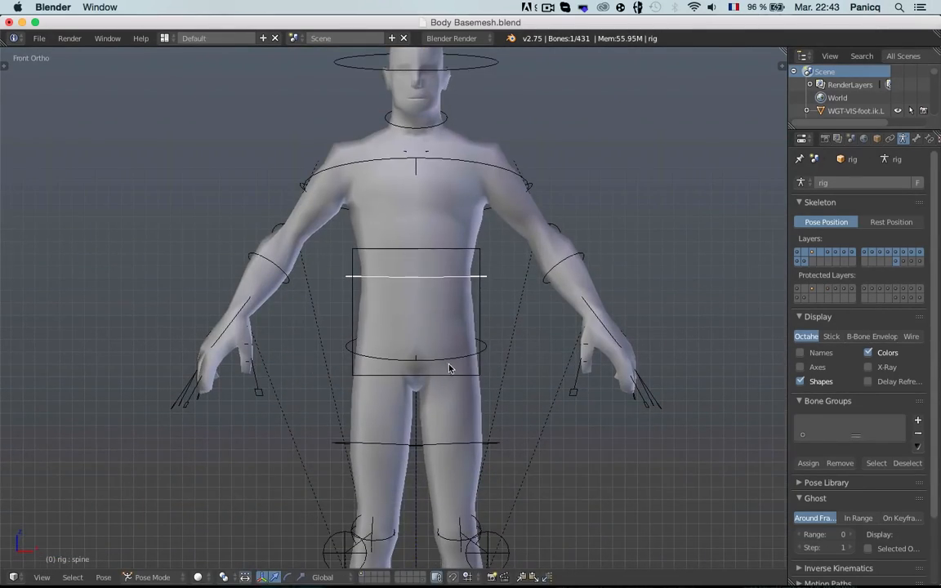
pyautogui.rightClick(449, 366)
pyautogui.rightClick(451, 360)
pyautogui.press('r')
pyautogui.rightClick(503, 328)
pyautogui.press('a')
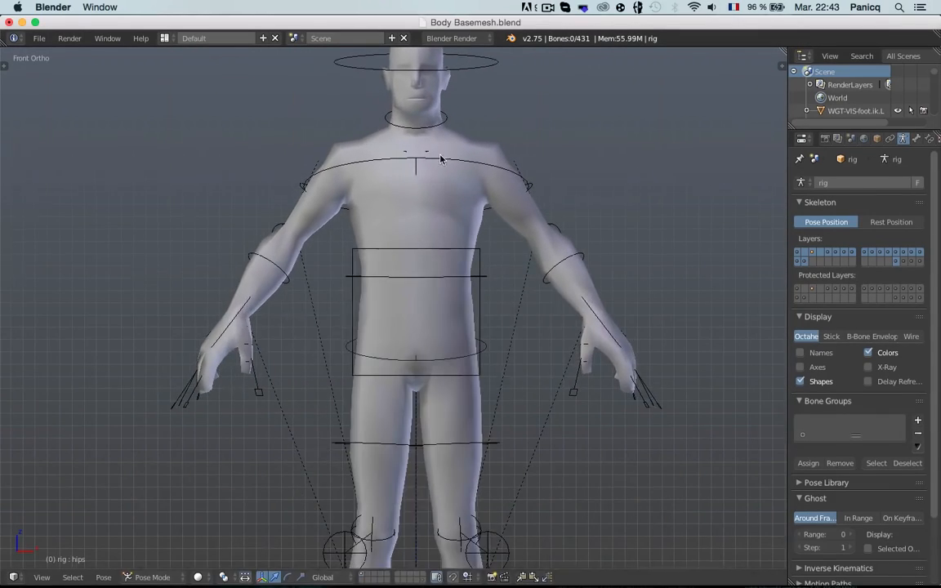
# Try rotating the head control to test the head deformation, and deselect everything.
pyautogui.keyDown('shift'); pyautogui.moveTo(441, 160); pyautogui.dragTo(364, 264, button='middle'); pyautogui.keyUp('shift')
pyautogui.press('r')
pyautogui.rightClick(421, 286)
pyautogui.rightClick(429, 203)
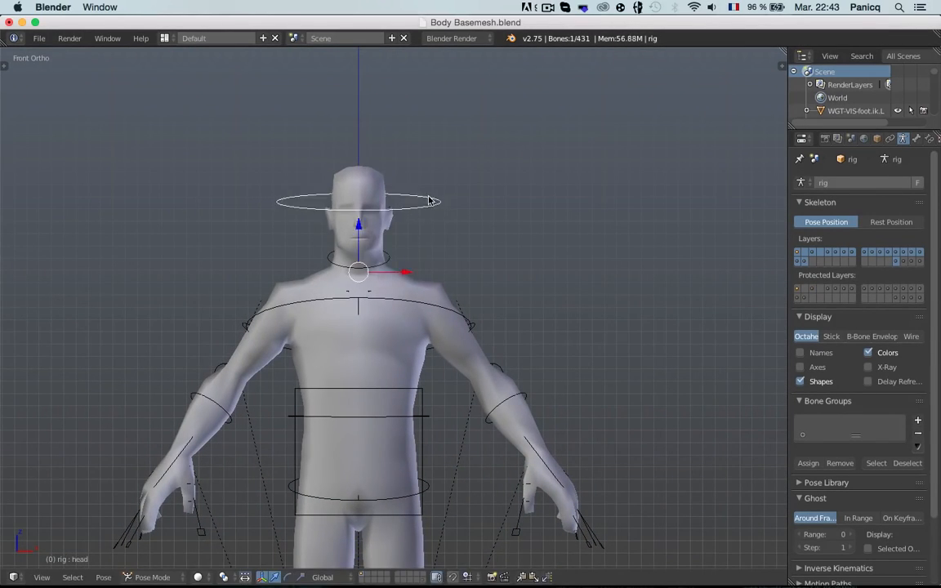
pyautogui.press('r')
pyautogui.rightClick(438, 181)
pyautogui.press('a')
# Return the rig to Object Mode and show the whole character from the front.
pyautogui.scroll(-4, 424, 261)
pyautogui.moveTo(421, 278)
pyautogui.keyDown('shift'); pyautogui.mouseDown(button='middle')
pyautogui.moveTo(432, 185)
pyautogui.moveTo(269, 267)
pyautogui.moveTo(109, 282)
pyautogui.moveTo(4, 221)
pyautogui.moveTo(367, 283)
pyautogui.moveTo(434, 270)
pyautogui.mouseUp(button='middle'); pyautogui.keyUp('shift')
pyautogui.scroll(-2, 438, 204)
pyautogui.hotkey('ctrl', 'Tab')
pyautogui.scroll(4, 441, 217)
pyautogui.scroll(-3, 433, 270)
pyautogui.press('KP_1')
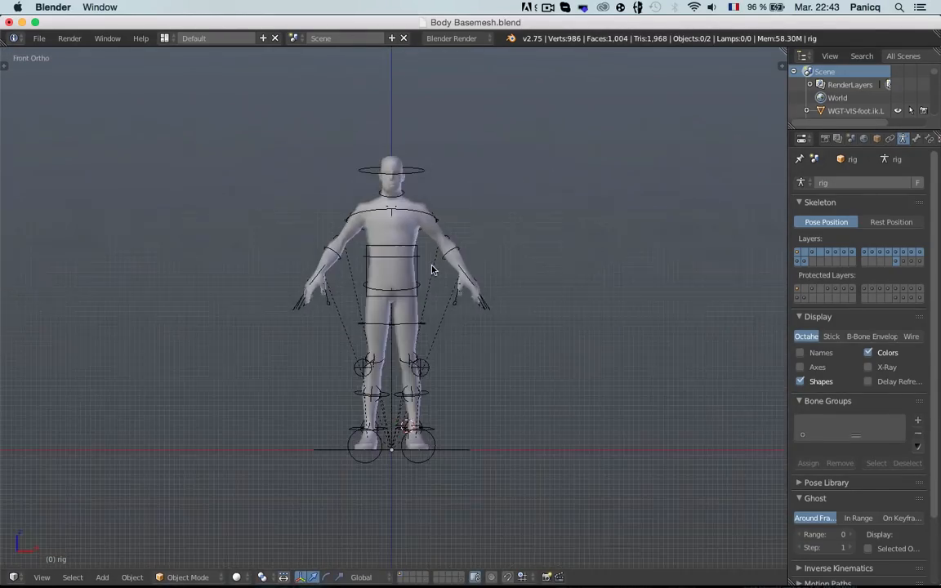
# Select the rig and character mesh together, view them in wireframe from the side, and clear the selection in solid shading.
pyautogui.scroll(2, 481, 220)
pyautogui.press('b')
pyautogui.moveTo(267, 91)
pyautogui.mouseDown()
pyautogui.moveTo(336, 242)
pyautogui.moveTo(688, 573)
pyautogui.mouseUp()
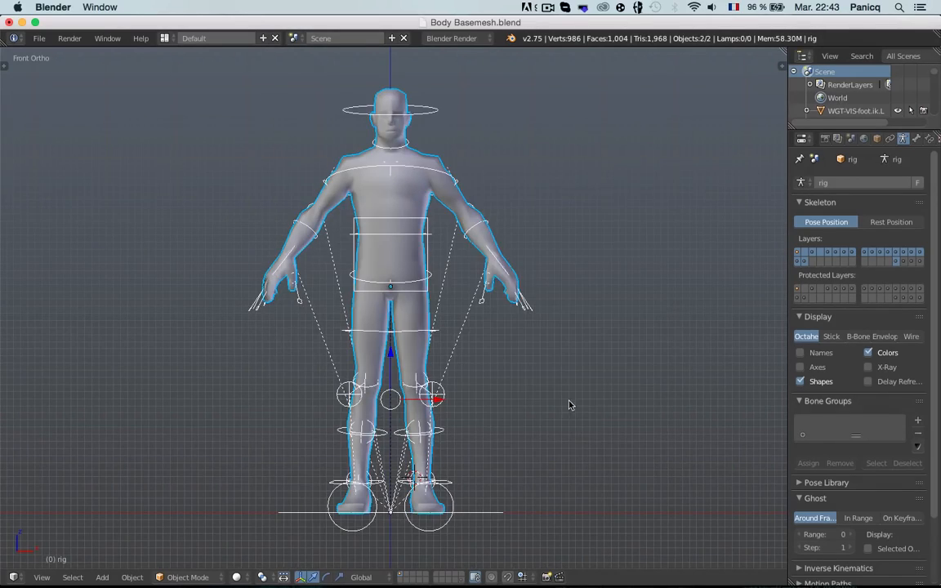
pyautogui.press('z')
pyautogui.scroll(-3, 506, 322)
pyautogui.scroll(2, 506, 321)
pyautogui.moveTo(515, 321); pyautogui.dragTo(404, 350, button='middle')
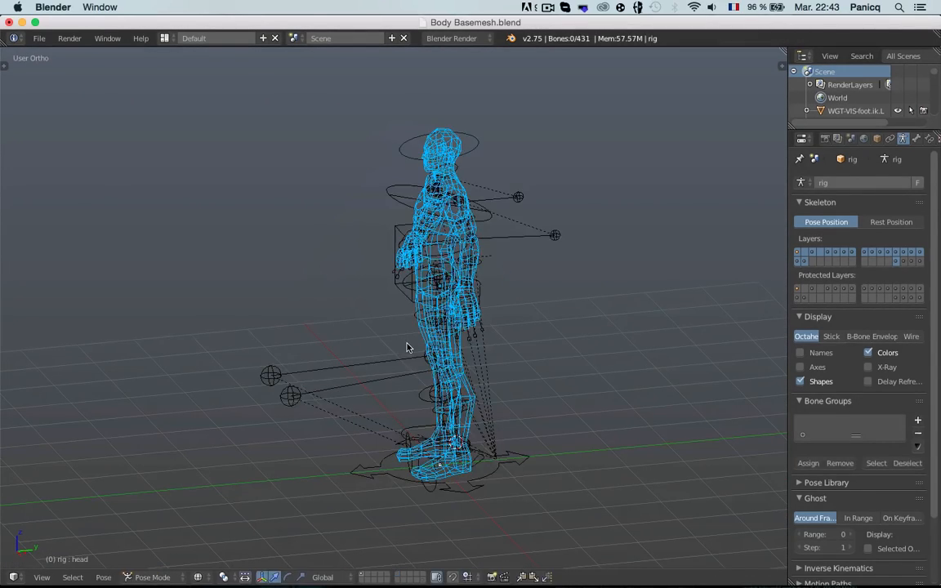
pyautogui.press('z')
pyautogui.press('a')
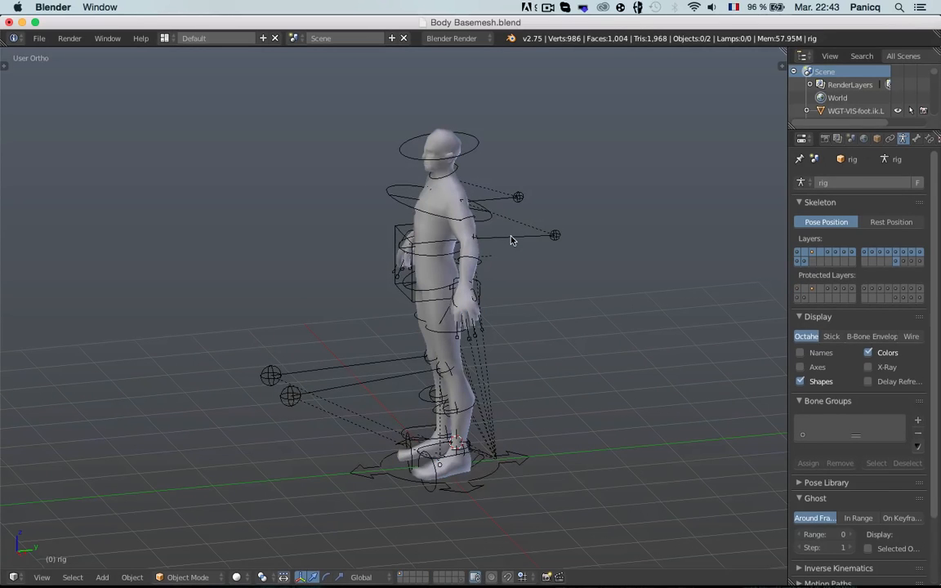
# Select the rig in Object Mode and add the low poly character mesh to the selection.
pyautogui.rightClick(389, 217)
pyautogui.scroll(-2, 372, 224)
pyautogui.moveTo(386, 249); pyautogui.dragTo(434, 279, button='middle')
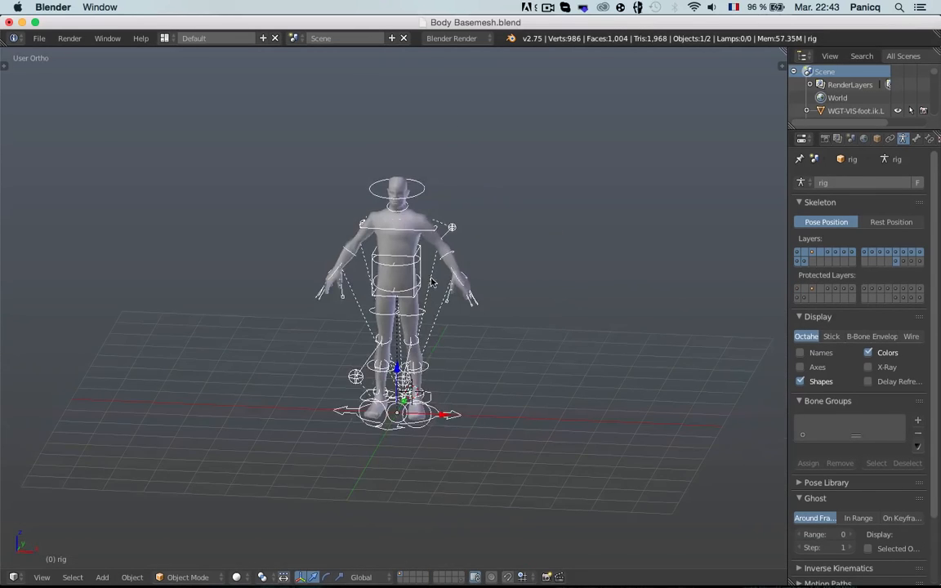
pyautogui.press('g')
pyautogui.rightClick(518, 232)
pyautogui.scroll(2, 415, 186)
pyautogui.keyDown('shift'); pyautogui.rightClick(433, 196); pyautogui.keyUp('shift')
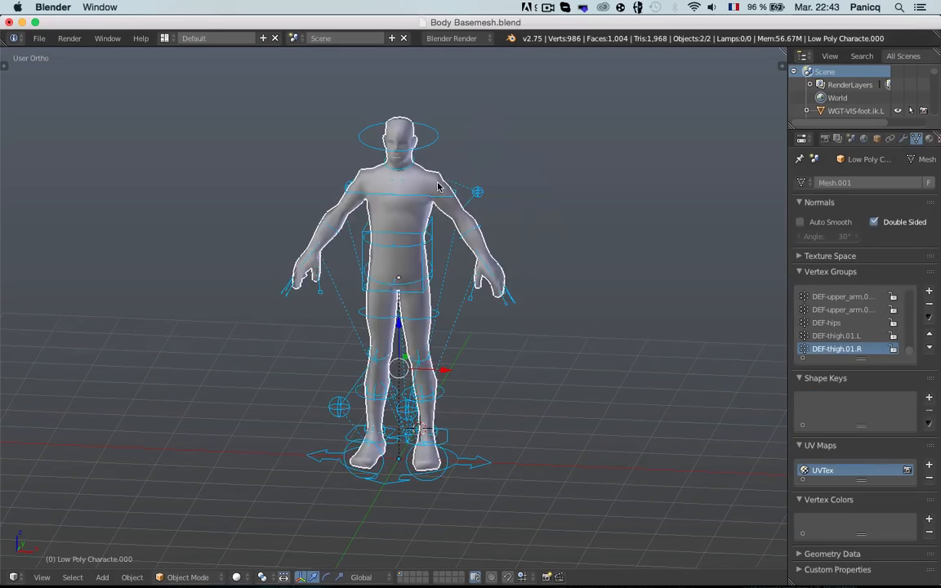
pyautogui.press('z')
pyautogui.press('z')
# Start an FBX export to the Desktop folder and limit it to the selected objects.
pyautogui.click(39, 38)
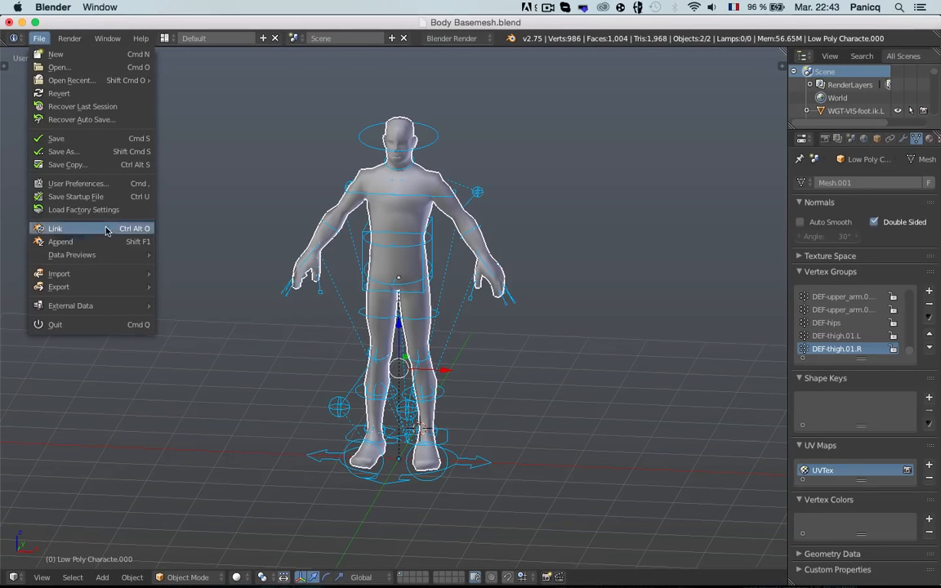
pyautogui.moveTo(127, 299)
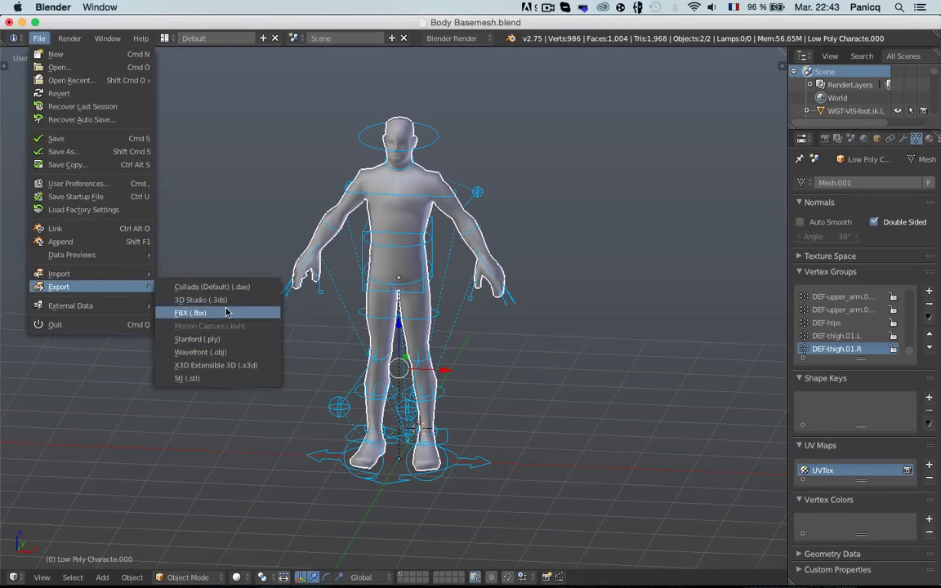
pyautogui.click(204, 282)
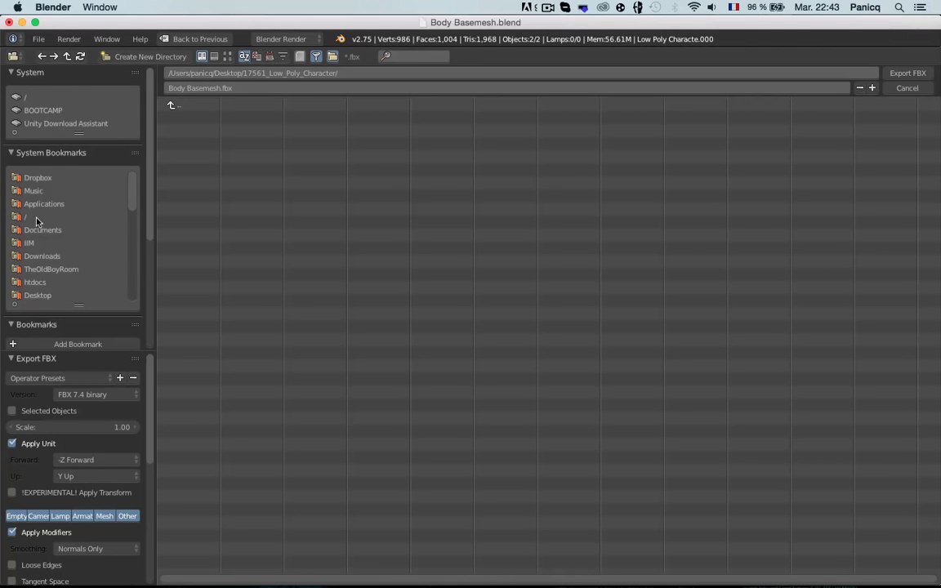
pyautogui.click(43, 296)
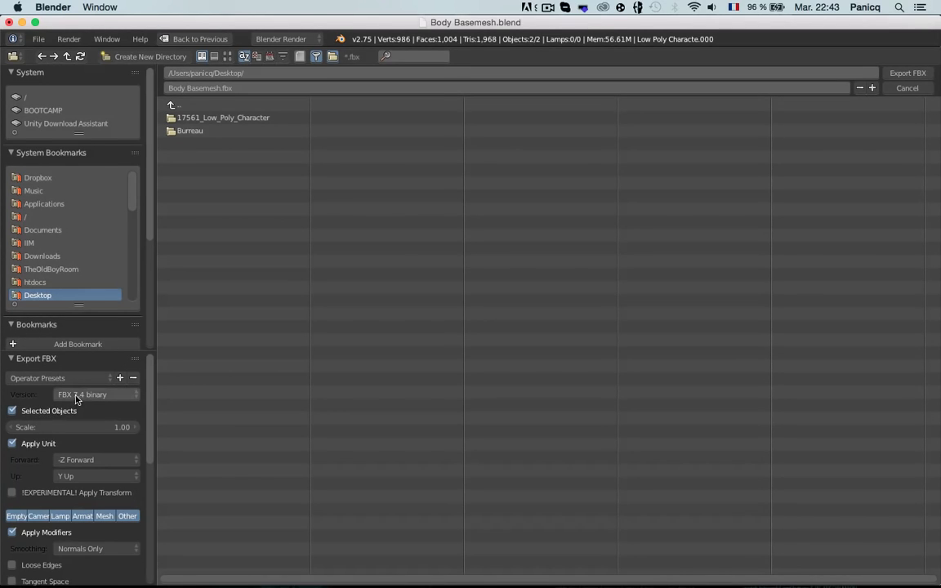
# Set the FBX forward axis to Z Forward and limit the exported object types to armature and mesh.
pyautogui.scroll(-3, 131, 443)
pyautogui.scroll(3, 111, 451)
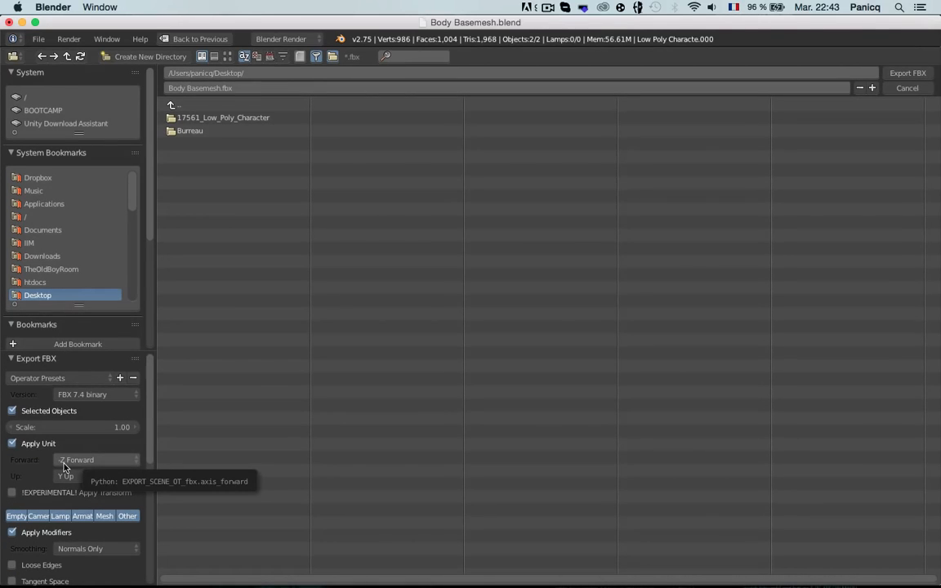
pyautogui.click(74, 461)
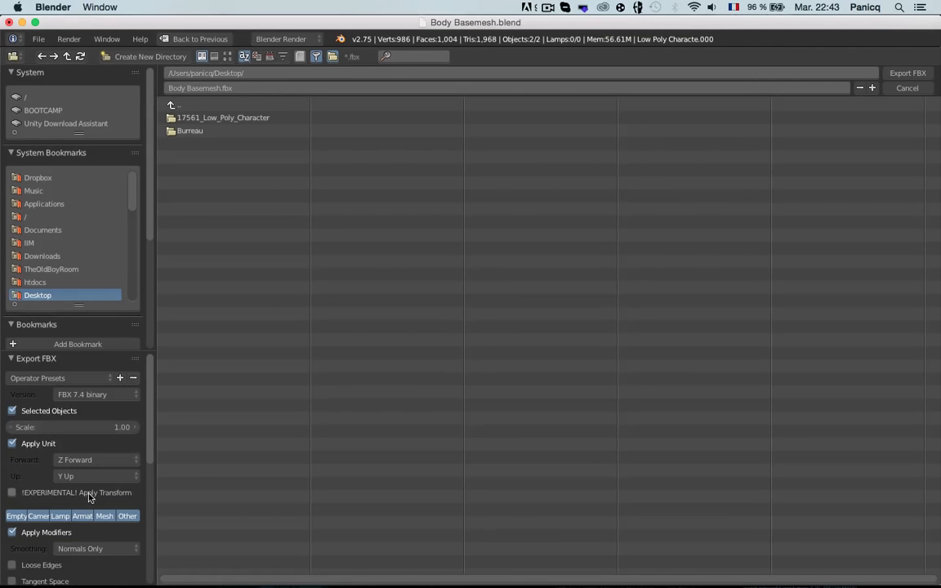
pyautogui.click(84, 517)
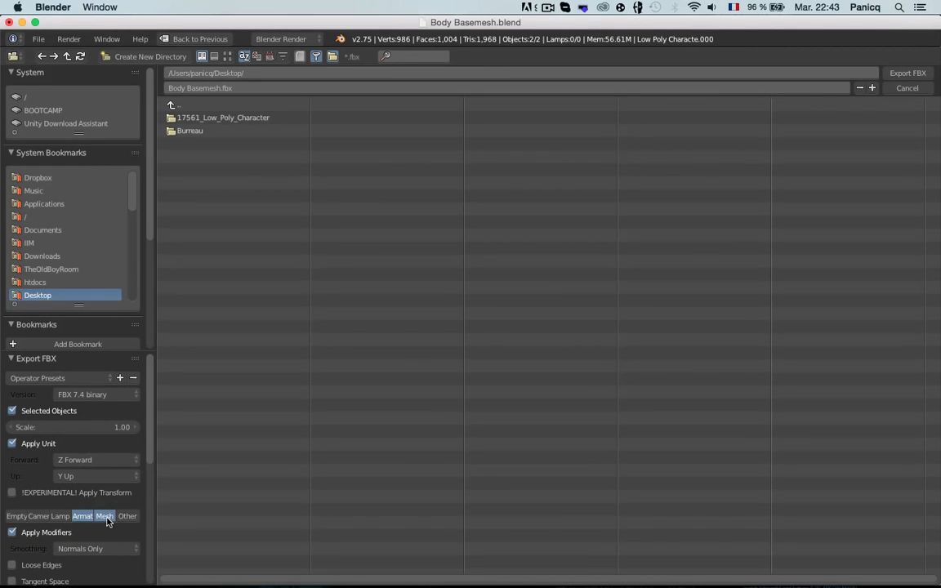
# Review the remaining FBX export options and disable Baked Animation.
pyautogui.scroll(-4, 105, 518)
pyautogui.scroll(-1, 104, 515)
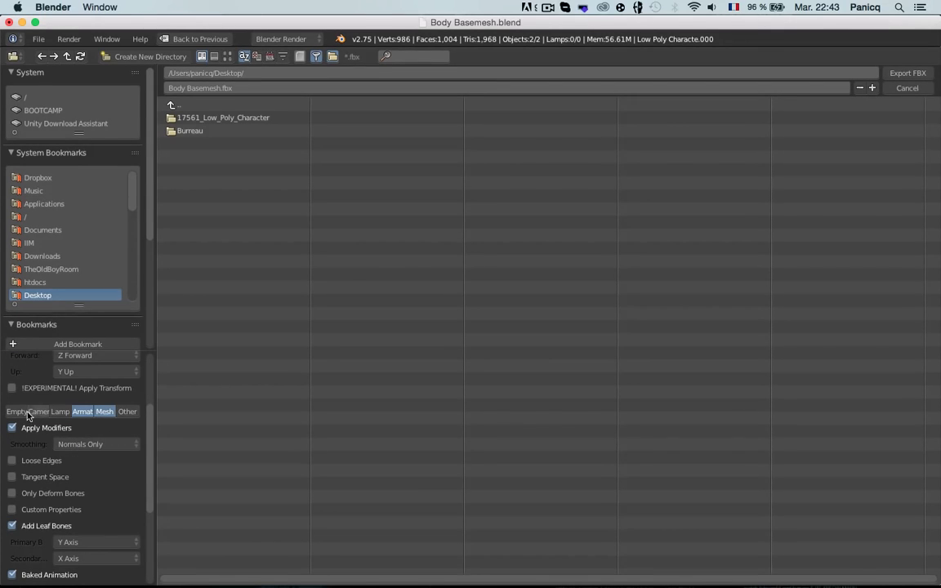
pyautogui.scroll(-4, 130, 431)
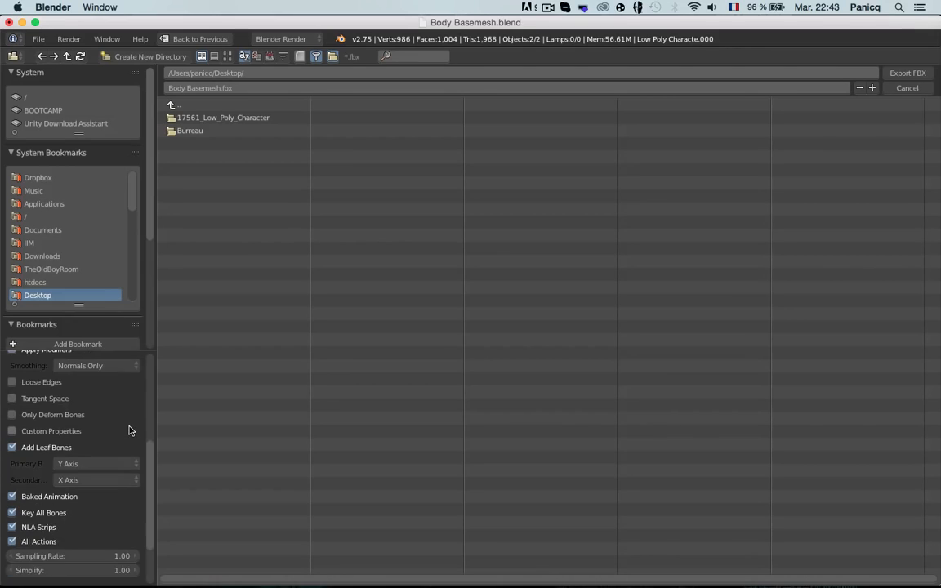
pyautogui.scroll(-2, 115, 469)
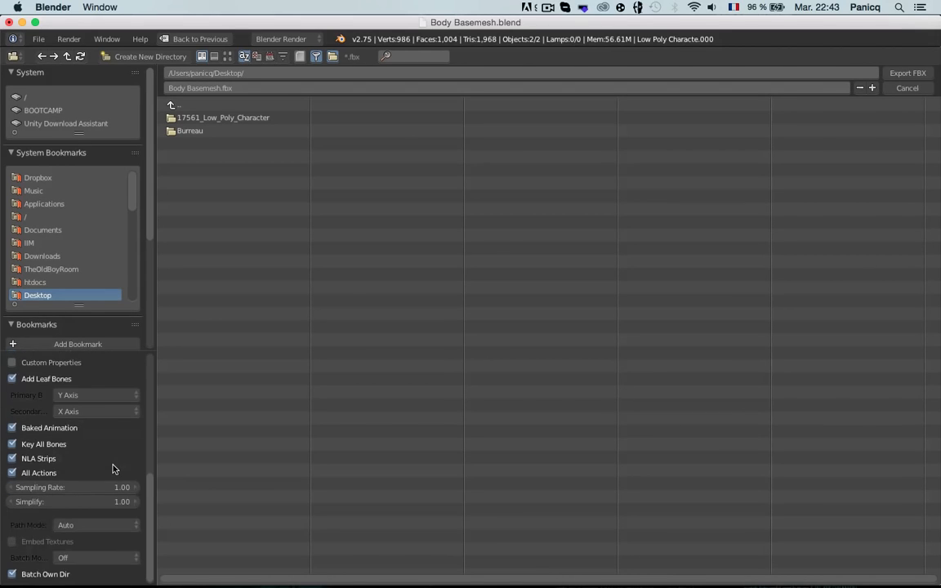
pyautogui.click(37, 431)
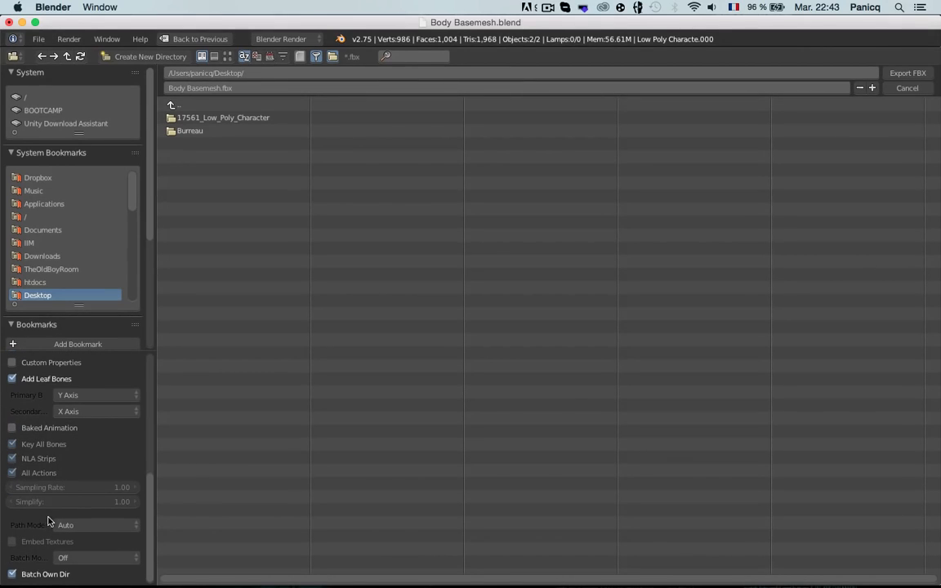
# Save the current FBX export settings as an operator preset named UnityCharacter.
pyautogui.scroll(8, 50, 517)
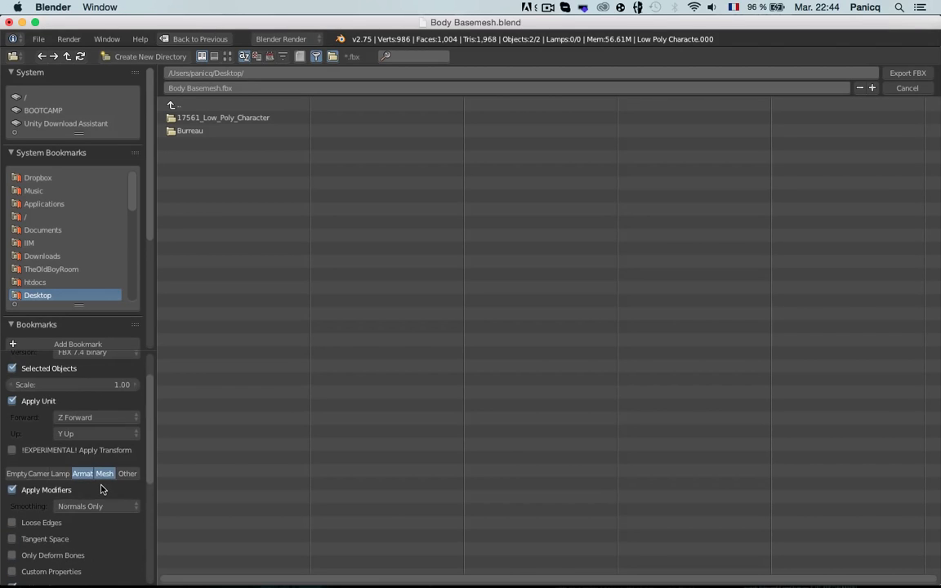
pyautogui.scroll(2, 101, 489)
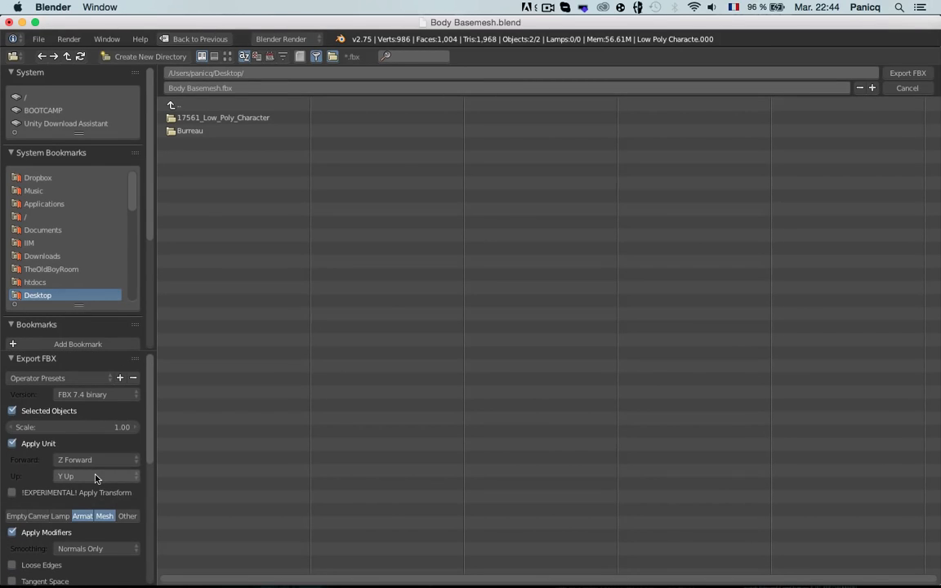
pyautogui.click(121, 377)
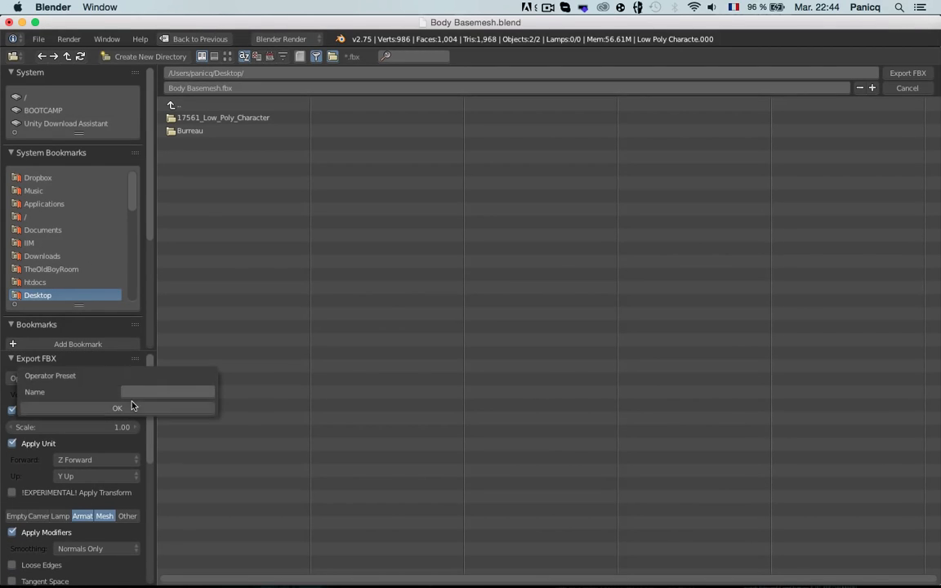
pyautogui.click(136, 393)
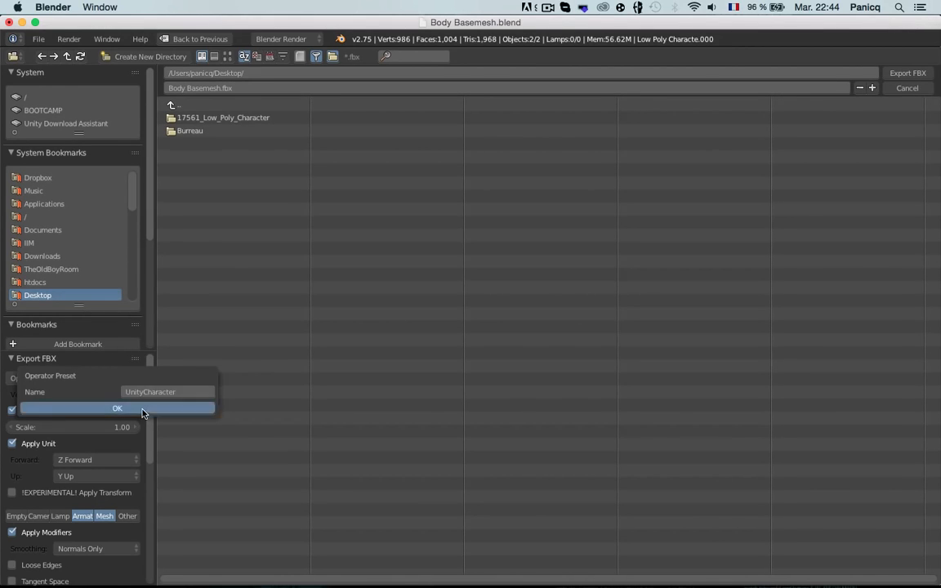
pyautogui.click(139, 410)
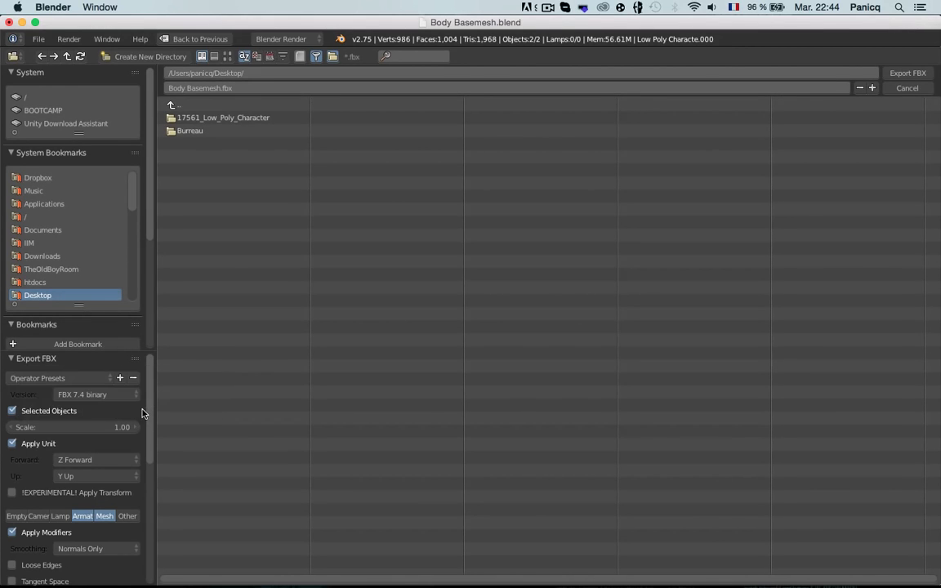
# Try an FBX export scale of 1.6 and apply the Unitycharacter and Unity presets to compare their settings.
pyautogui.click(86, 425)
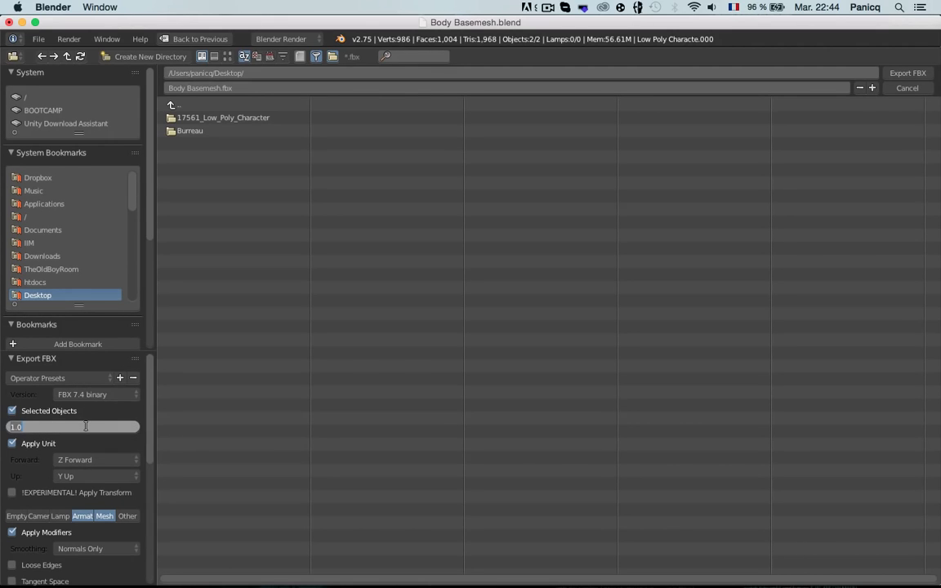
pyautogui.write('1.6')
pyautogui.press('Return')
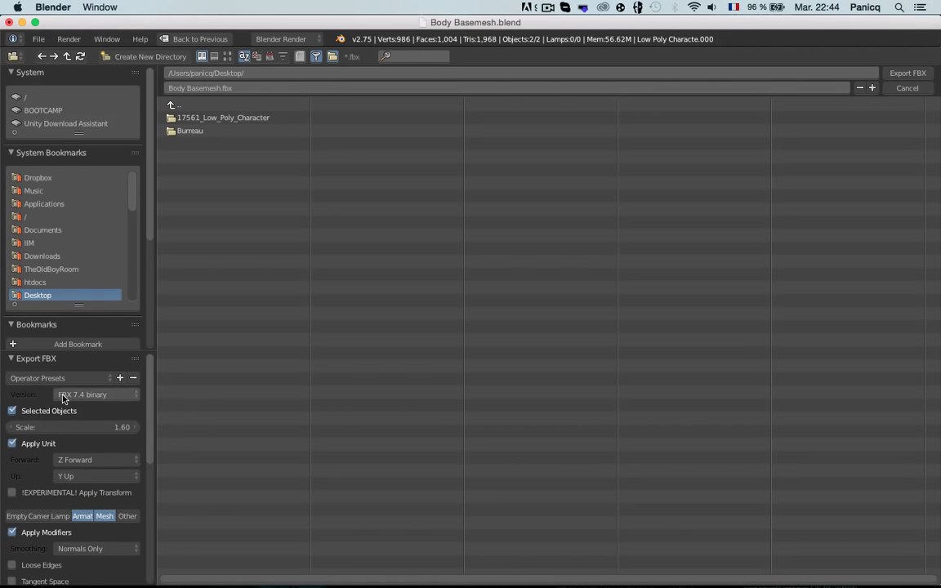
pyautogui.click(66, 377)
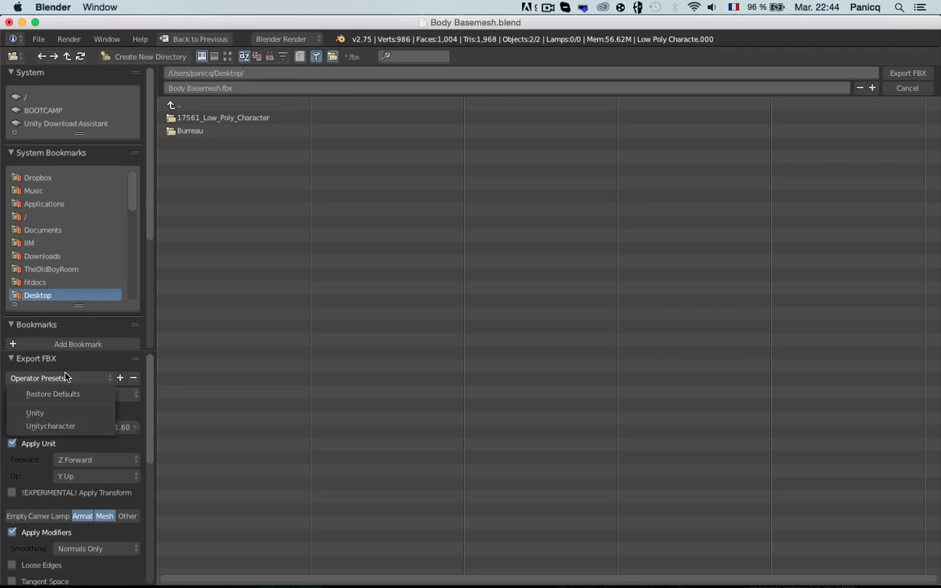
pyautogui.click(63, 426)
pyautogui.click(67, 426)
pyautogui.write('1.')
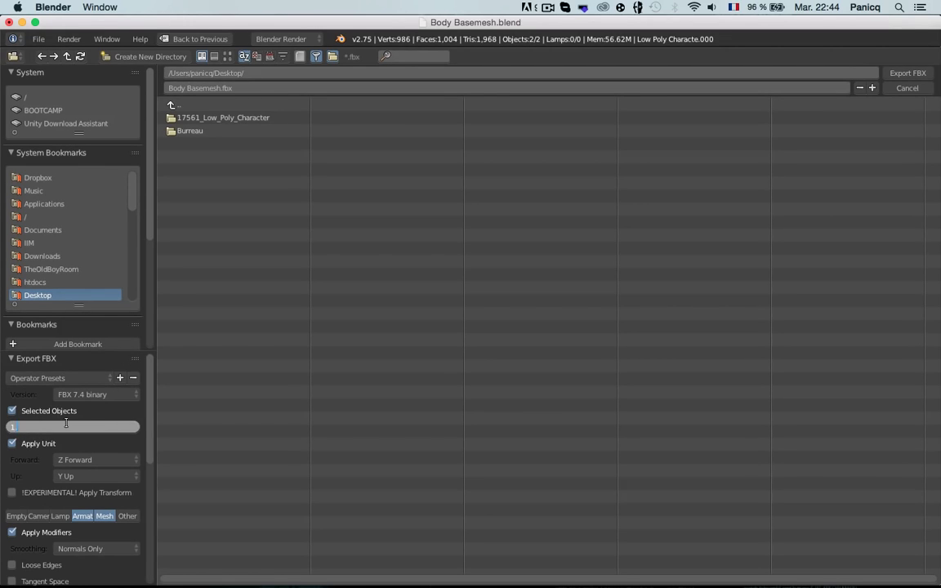
pyautogui.write('6')
pyautogui.press('Return')
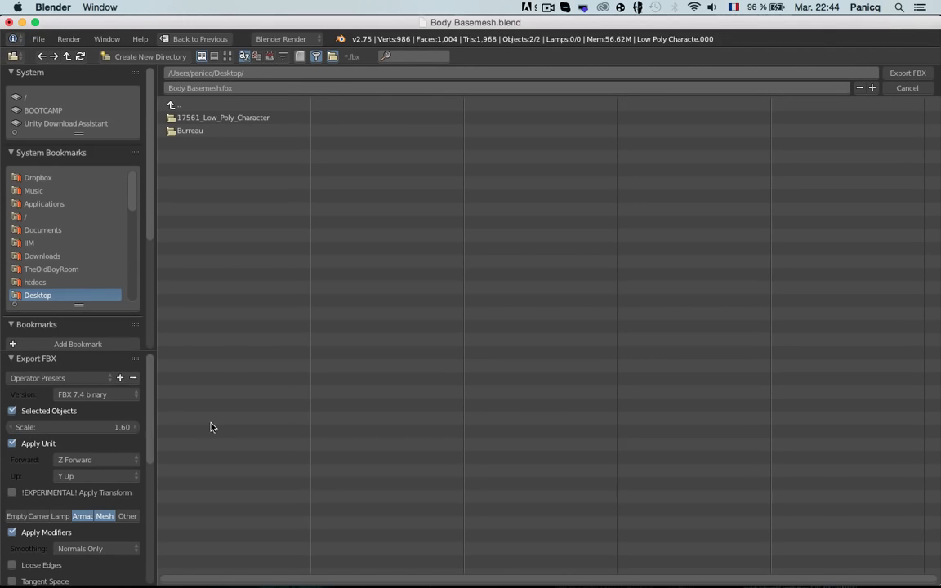
pyautogui.click(82, 377)
pyautogui.click(49, 413)
# Set the FBX export scale to 1.6, save the settings as a preset again, and load the Unitycharacter preset.
pyautogui.click(122, 426)
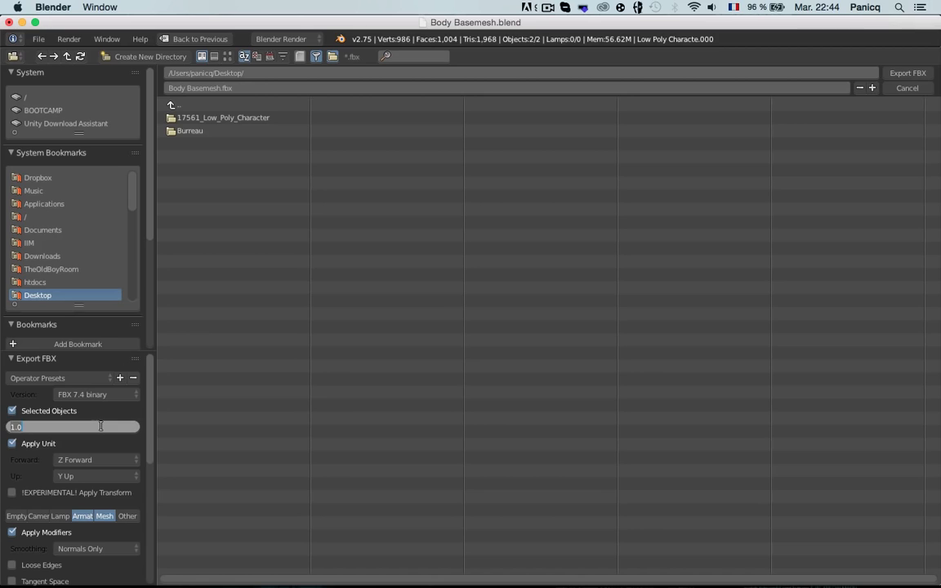
pyautogui.write('1.6')
pyautogui.press('Return')
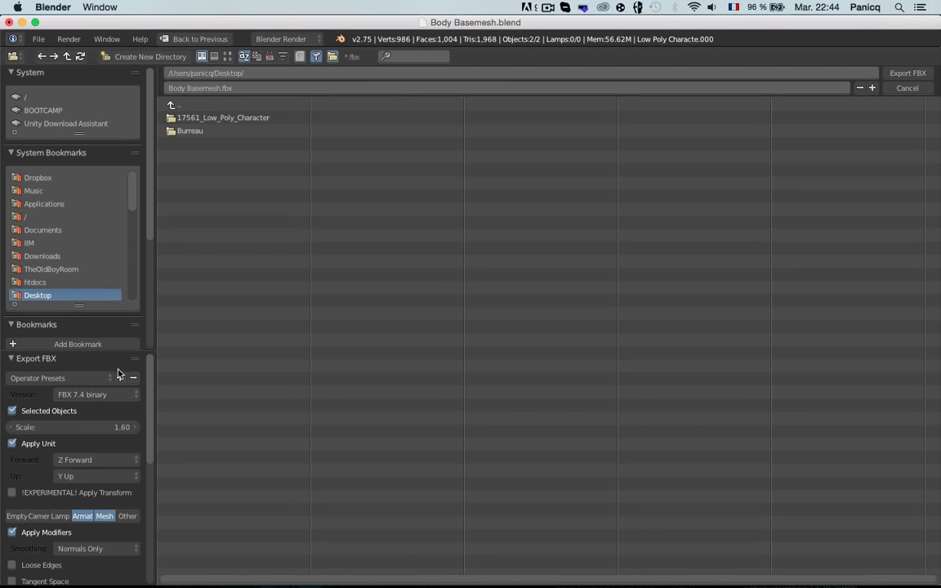
pyautogui.click(120, 377)
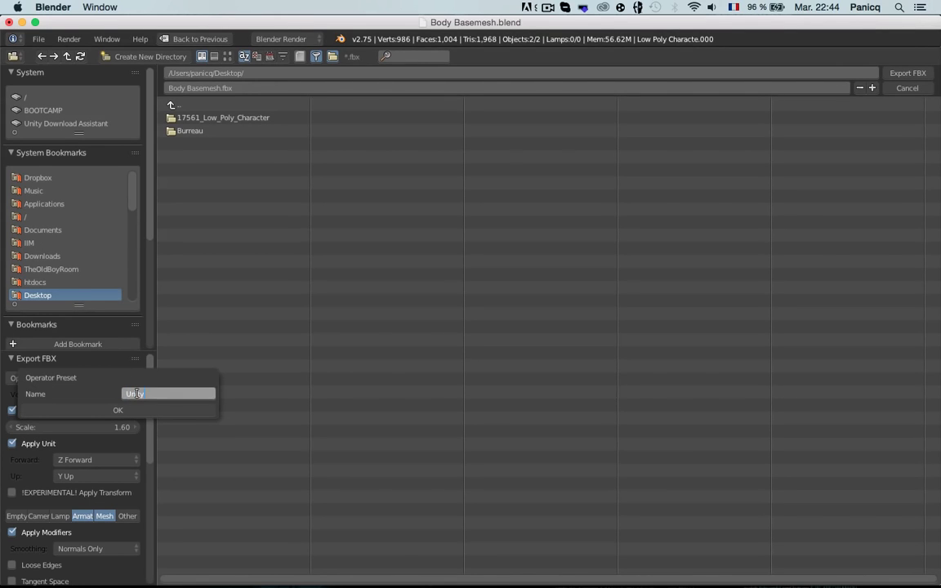
pyautogui.press('Return')
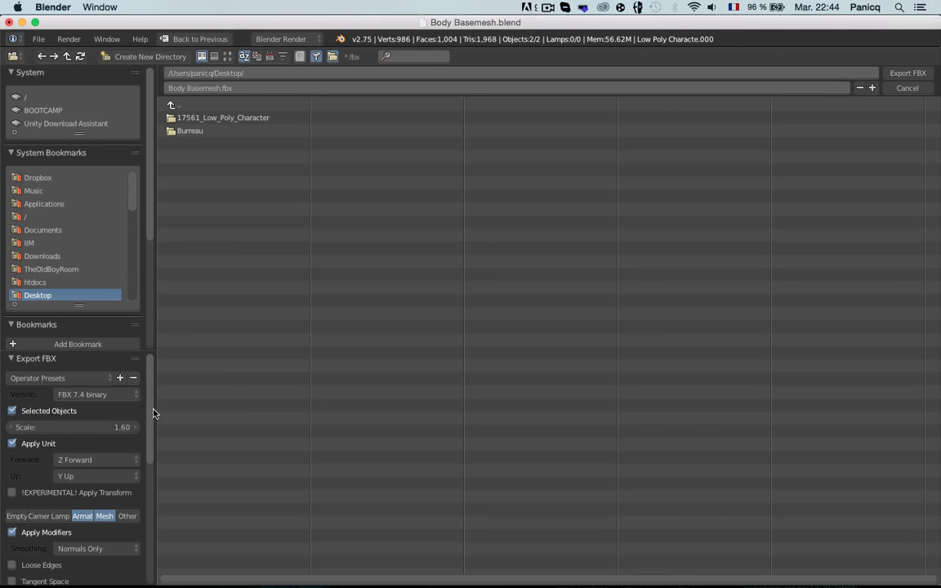
pyautogui.click(49, 378)
pyautogui.click(67, 425)
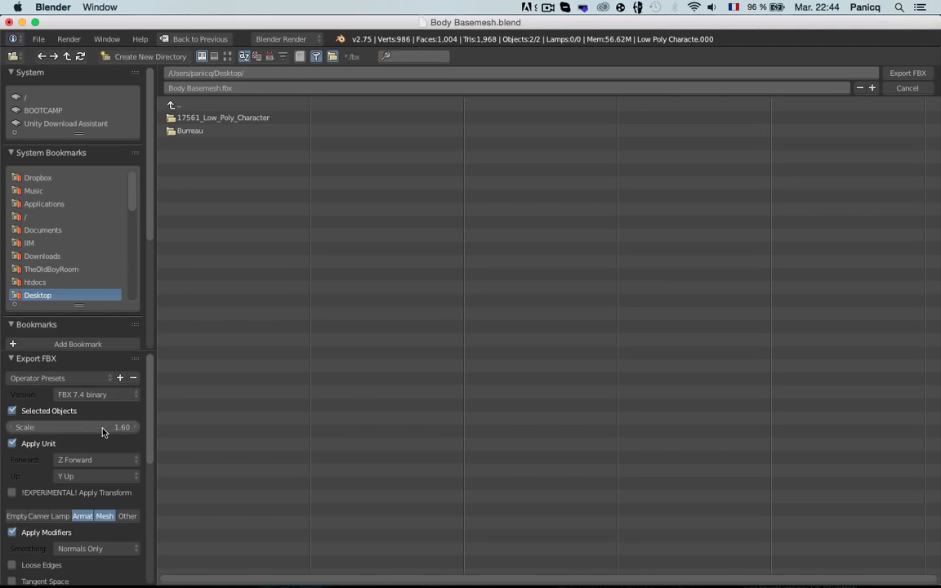
# Name the export file Character and export the FBX to the Desktop.
pyautogui.click(214, 88)
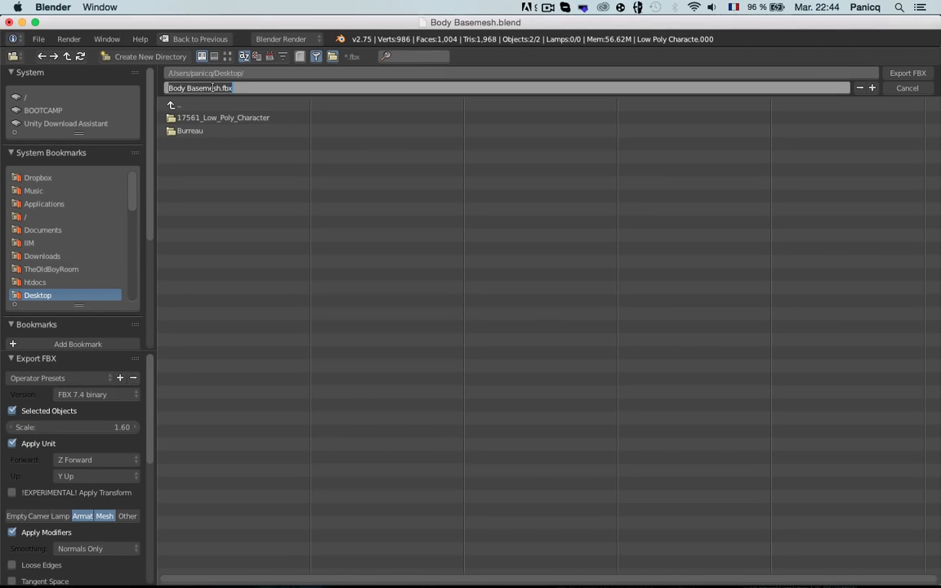
pyautogui.write('Ch')
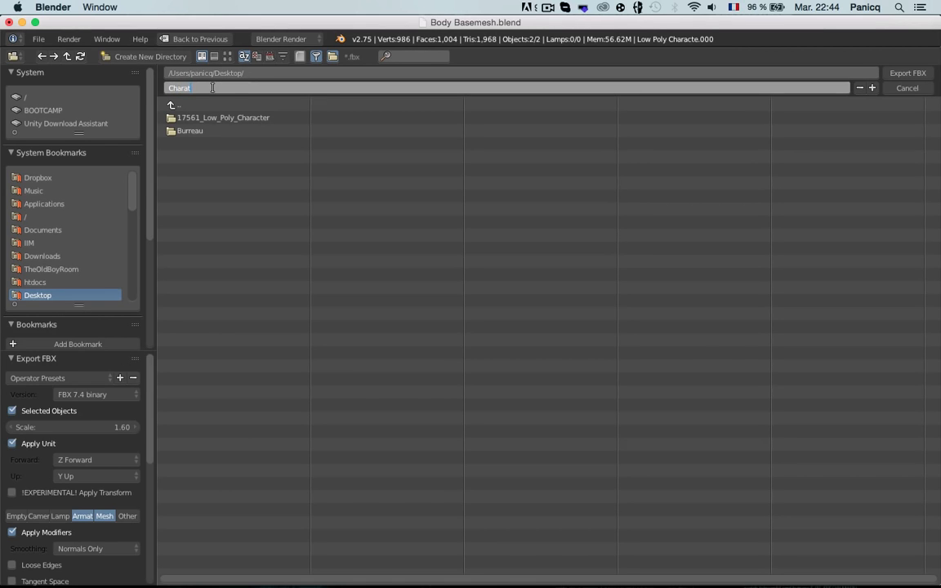
pyautogui.write('aracter')
pyautogui.press('Return')
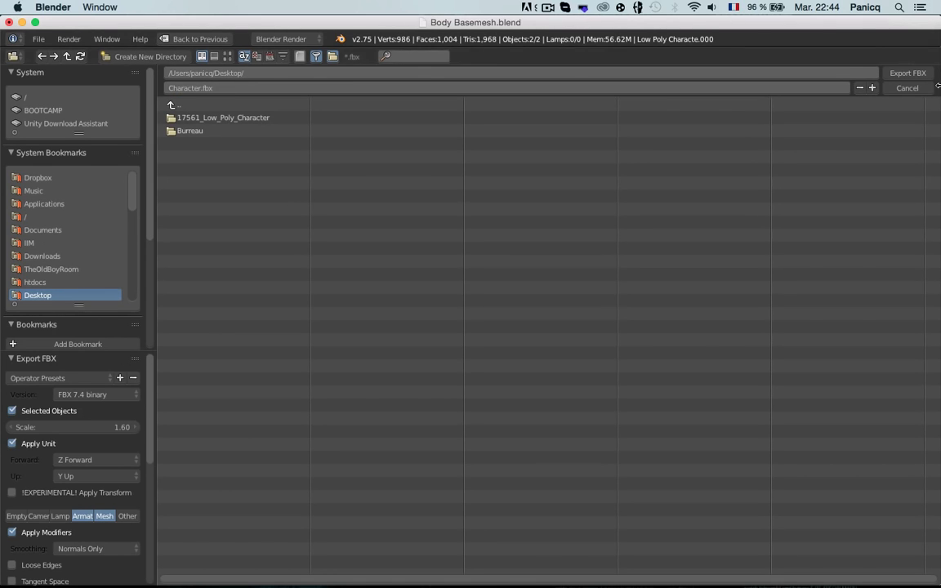
pyautogui.click(907, 74)
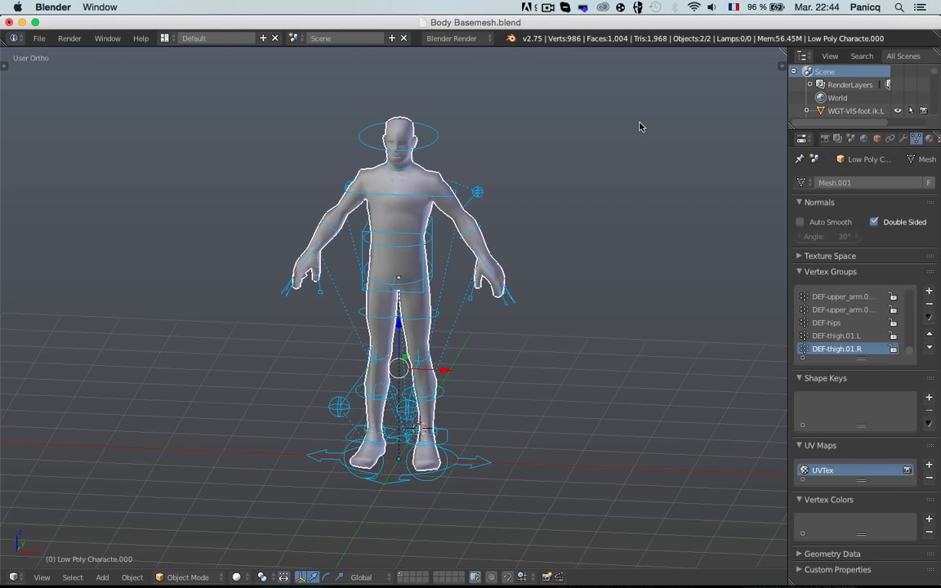
# Switch to the TutorialMecanim project in Unity and clear the Blender and browser windows so the Desktop file is reachable.
pyautogui.press('super+Tab')
pyautogui.press('super+Tab')
pyautogui.press('super+Tab')
pyautogui.press('super+Tab')
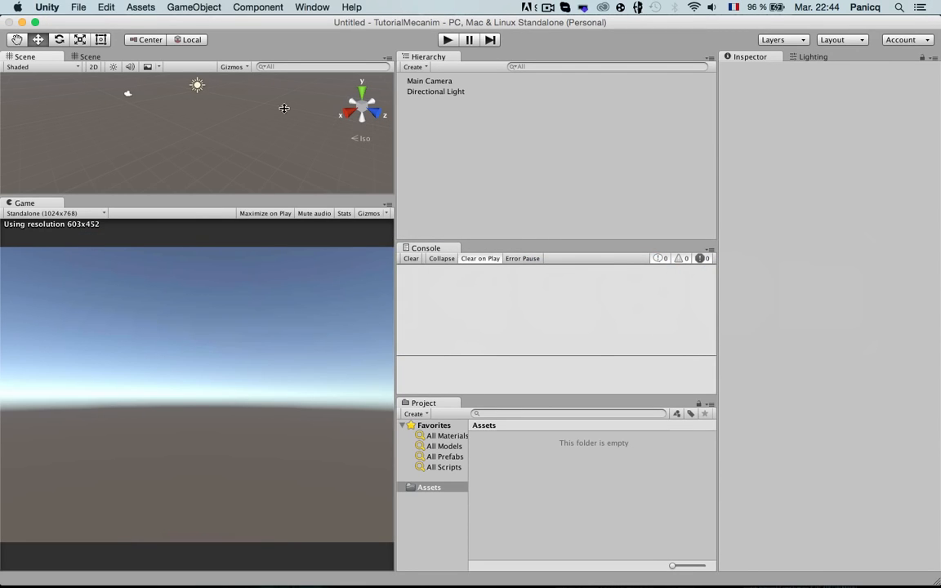
pyautogui.doubleClick(191, 22)
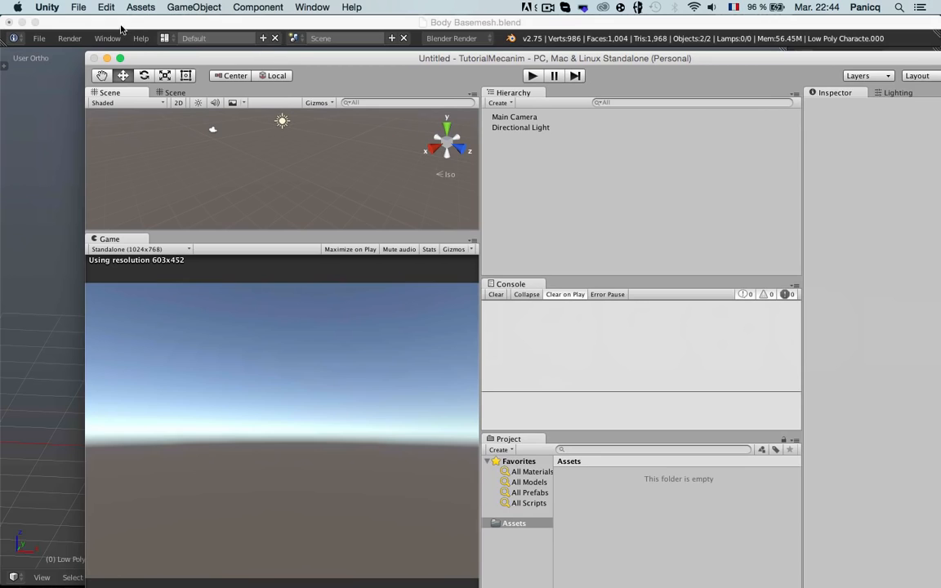
pyautogui.click(22, 23)
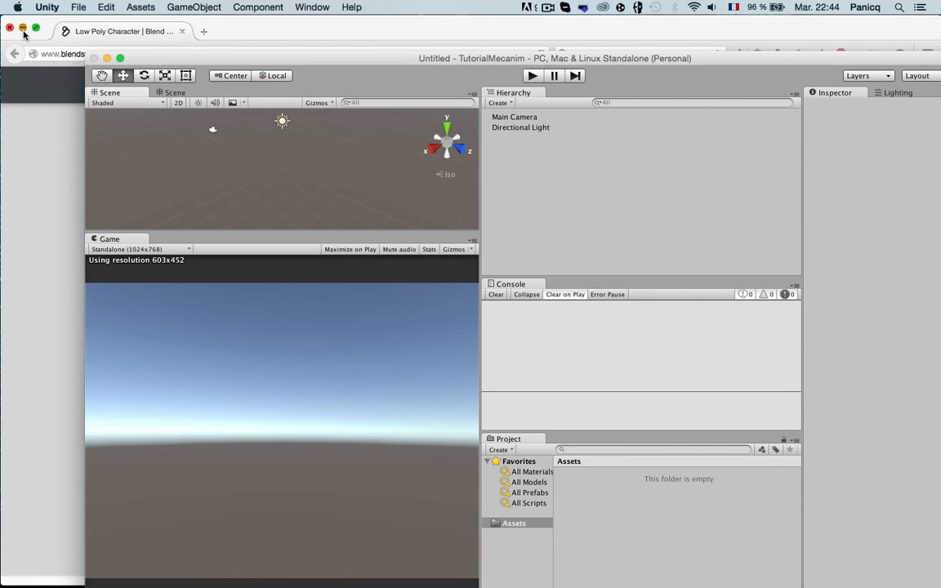
pyautogui.click(24, 34)
pyautogui.moveTo(174, 61); pyautogui.dragTo(96, 71)
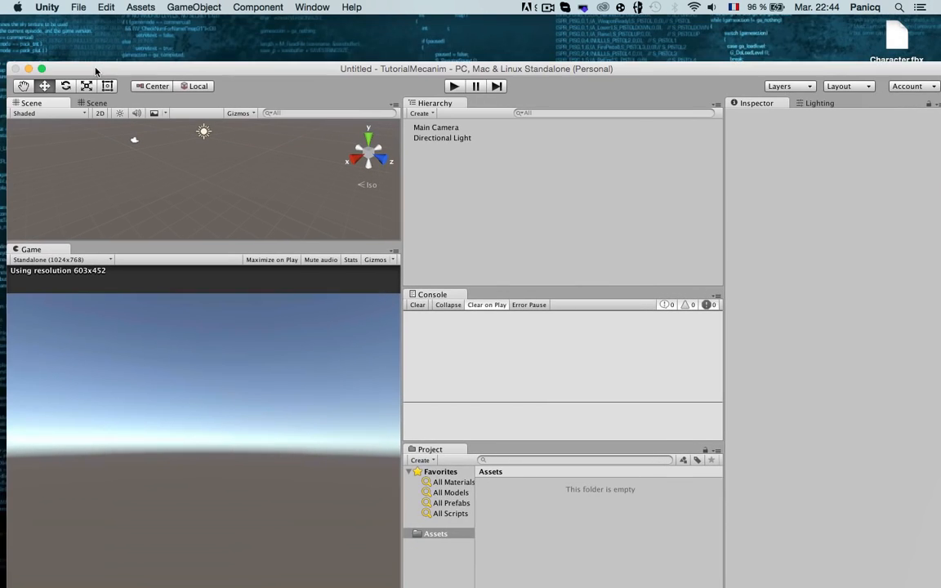
# Import Character.fbx from the Desktop into the Assets folder and enlarge the Scene view in the maximized window.
pyautogui.moveTo(874, 57); pyautogui.dragTo(522, 510)
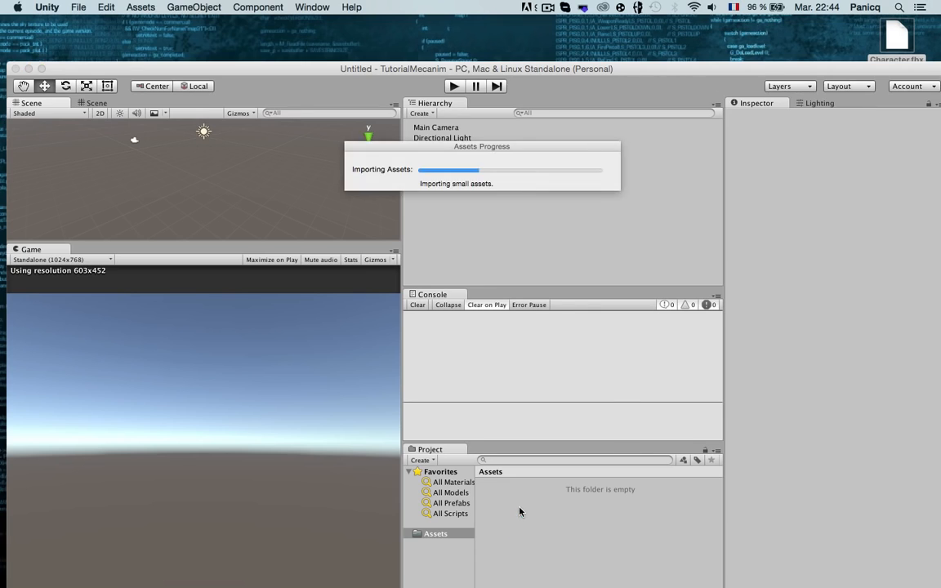
pyautogui.doubleClick(242, 71)
pyautogui.moveTo(258, 196); pyautogui.dragTo(255, 262)
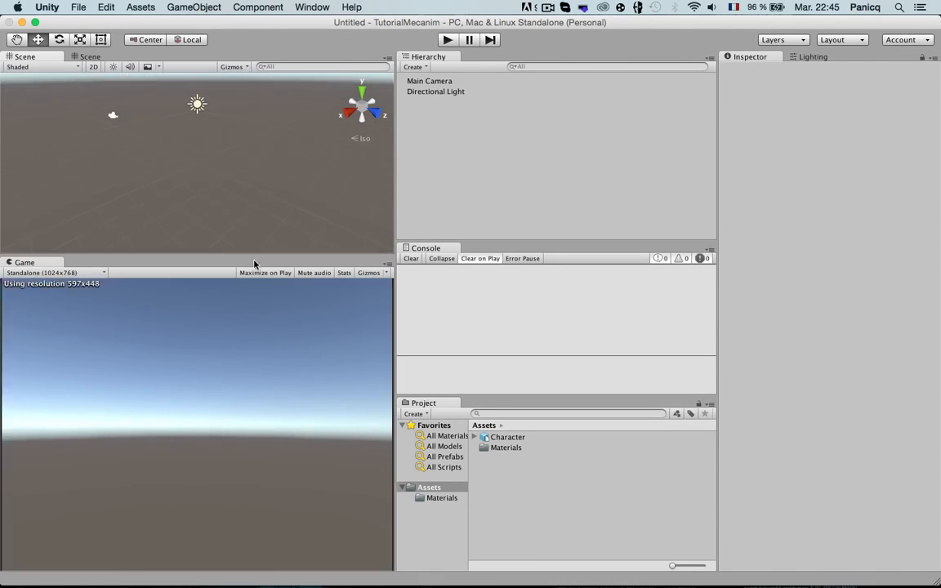
pyautogui.moveTo(396, 277); pyautogui.dragTo(497, 310)
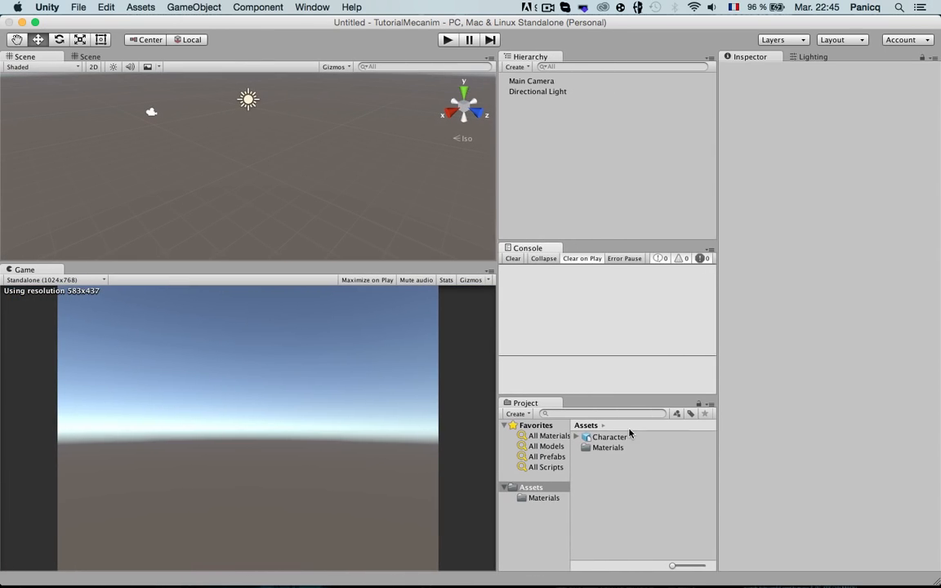
# Place the imported Character model in the scene hierarchy and frame it in the Scene view.
pyautogui.click(616, 447)
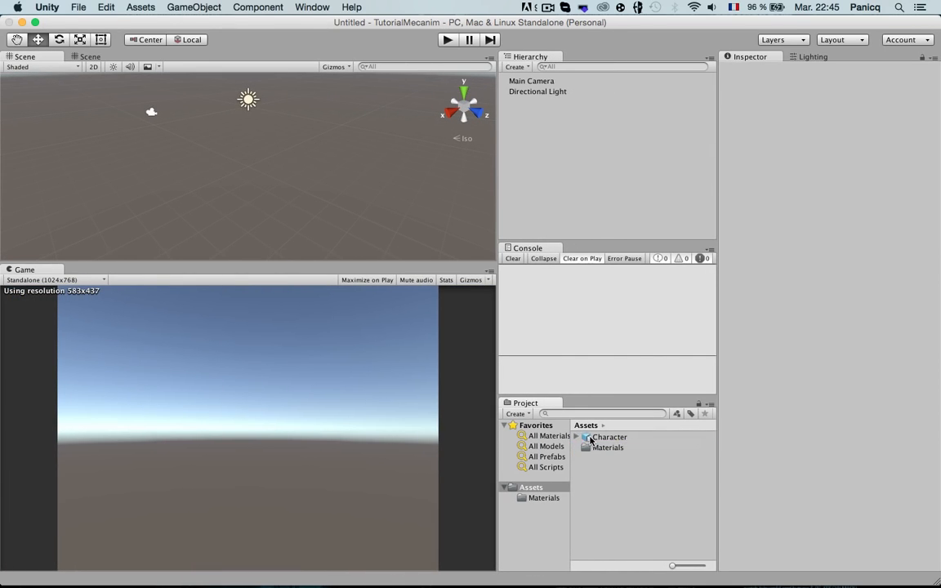
pyautogui.moveTo(590, 437); pyautogui.dragTo(569, 185)
pyautogui.press('f')
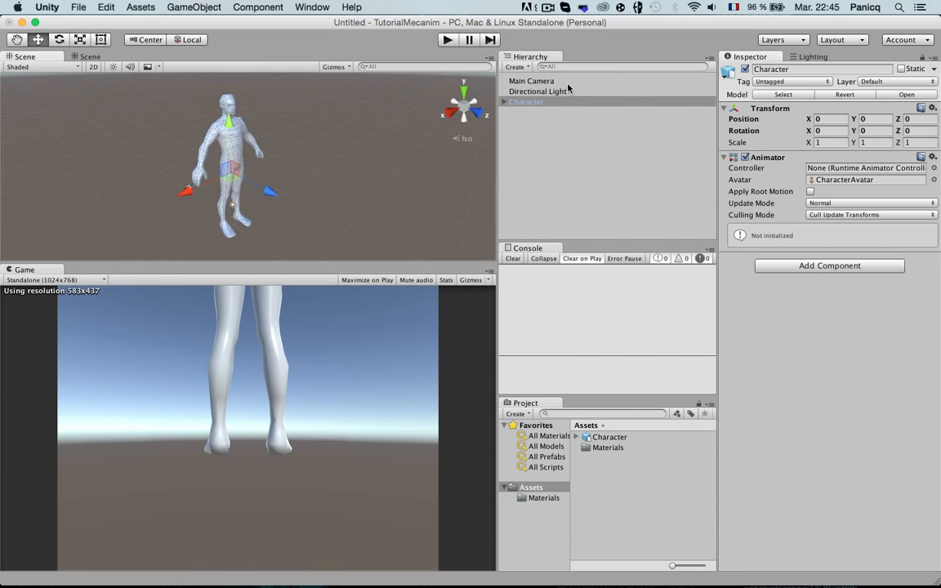
# Lower the Scale Factor in the Character asset's model import settings and apply the change.
pyautogui.click(608, 437)
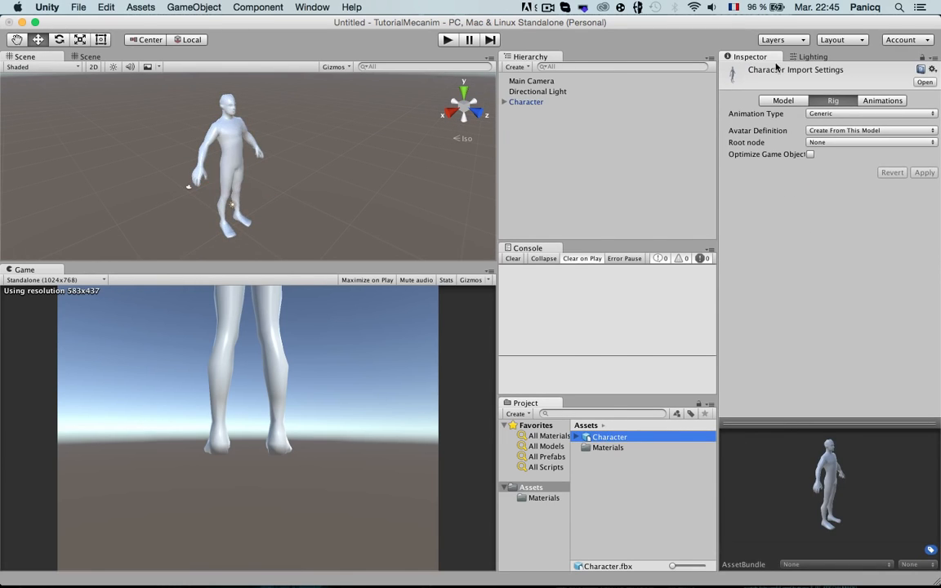
pyautogui.click(783, 100)
pyautogui.click(821, 129)
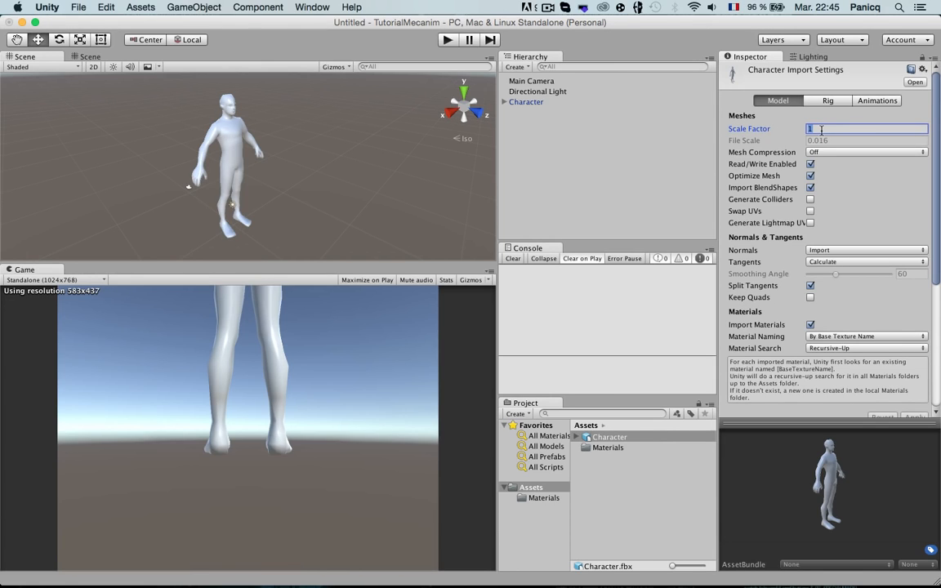
pyautogui.press('BackSpace')
pyautogui.scroll(-5, 796, 342)
pyautogui.click(913, 205)
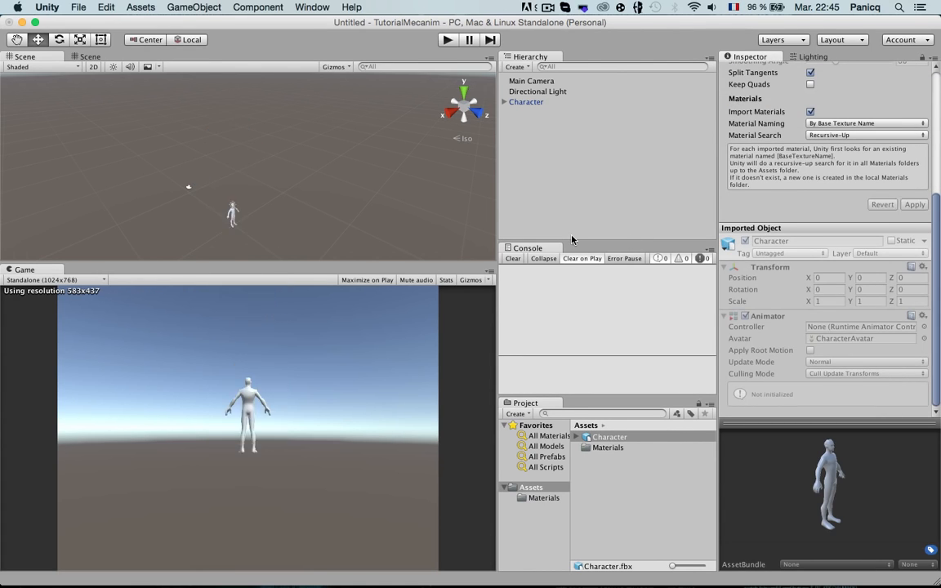
# Clear the console messages and delete the Character object from the scene hierarchy.
pyautogui.scroll(5, 170, 164)
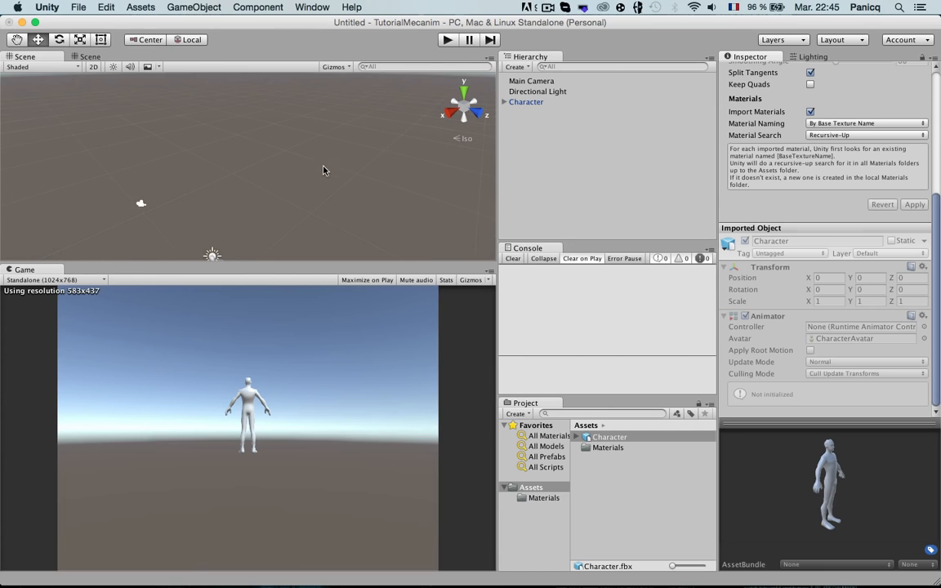
pyautogui.click(529, 102)
pyautogui.click(568, 213)
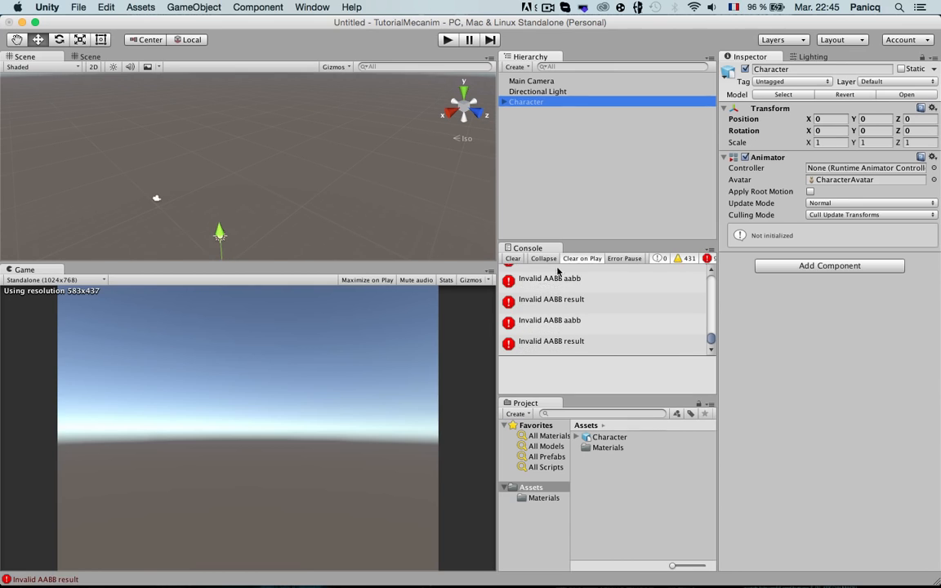
pyautogui.click(521, 260)
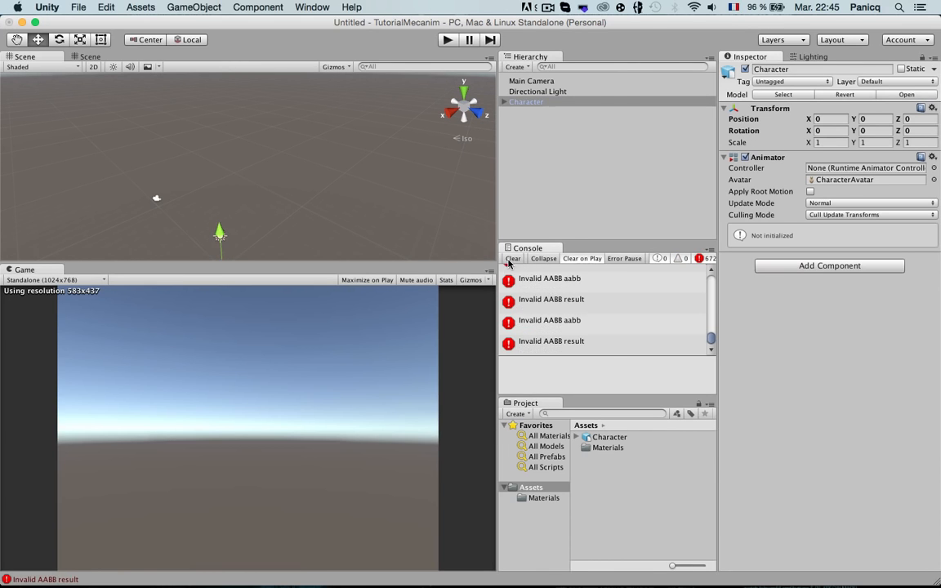
pyautogui.click(527, 101)
pyautogui.press('super+BackSpace')
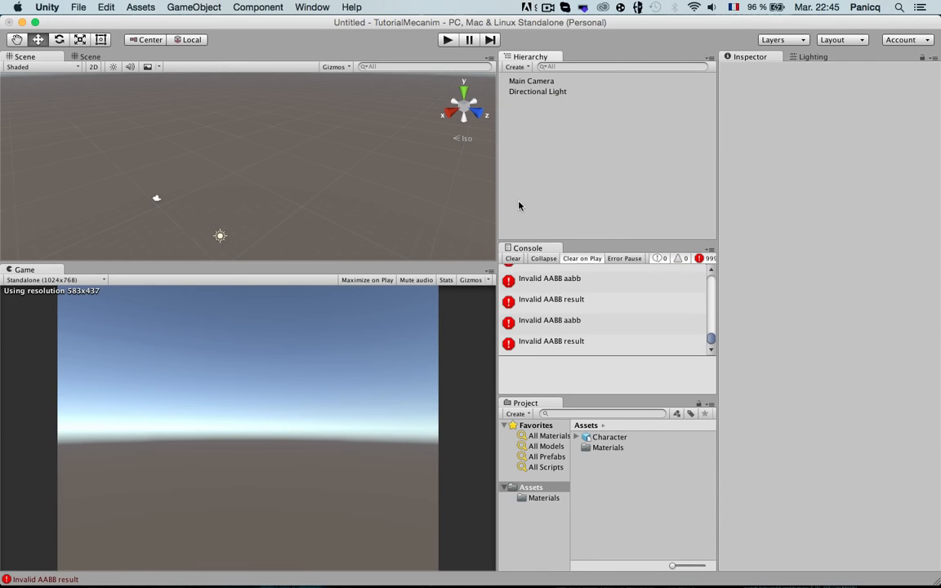
pyautogui.click(513, 270)
pyautogui.click(513, 259)
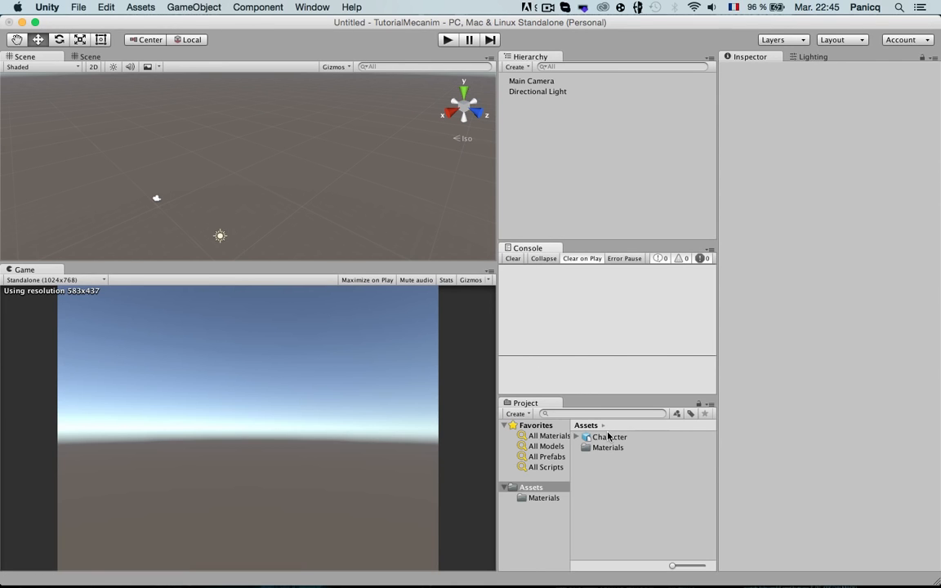
pyautogui.moveTo(609, 437); pyautogui.dragTo(512, 164)
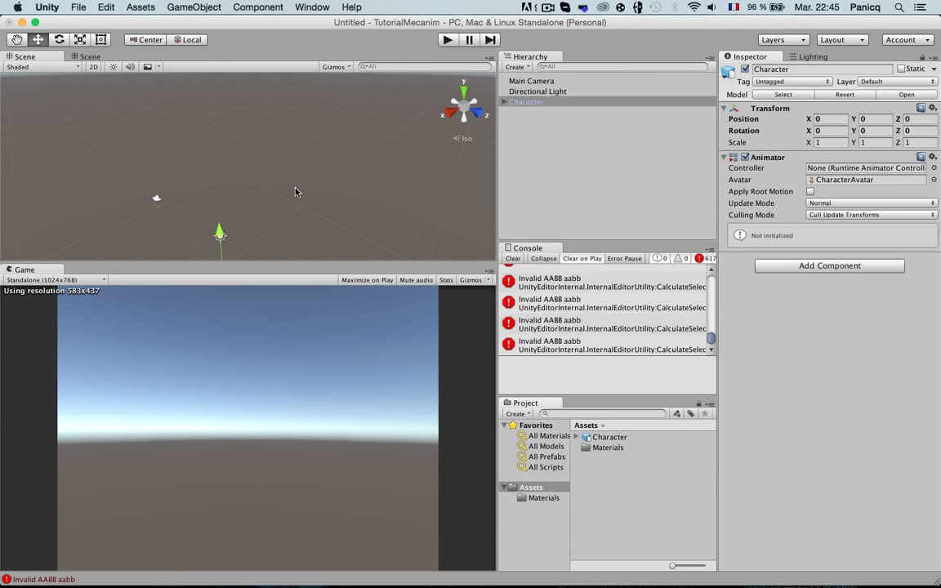
pyautogui.hotkey('shift', 'space')
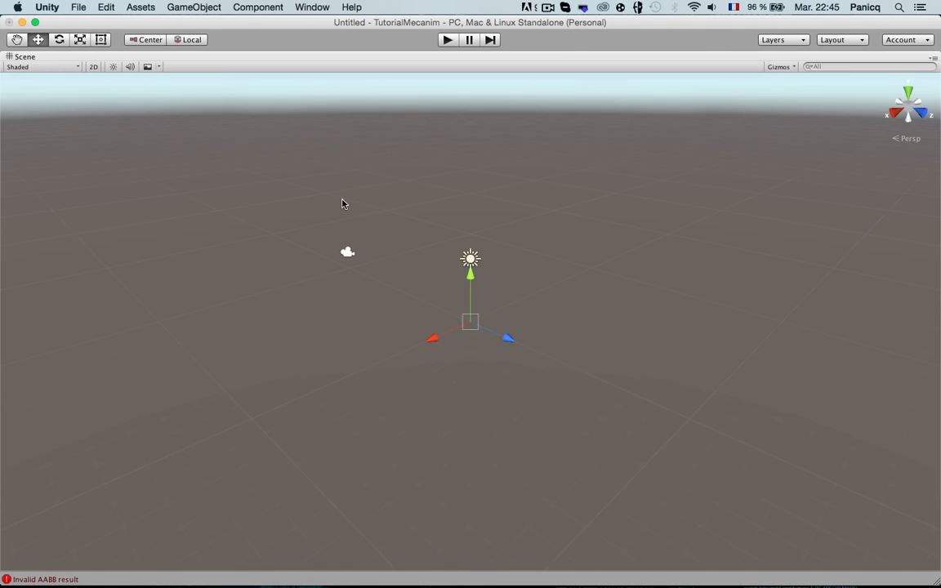
pyautogui.hotkey('shift', 'space')
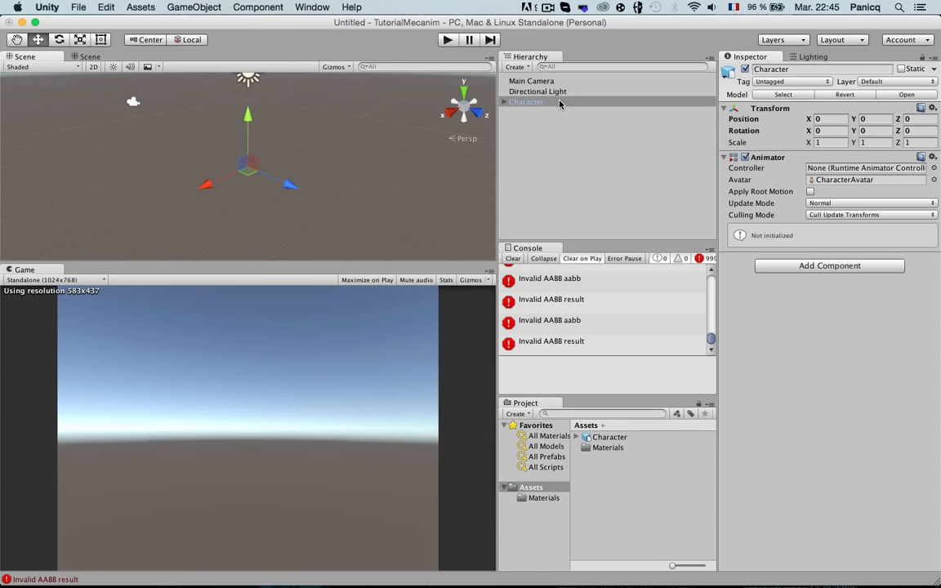
pyautogui.click(516, 101)
pyautogui.press('super+BackSpace')
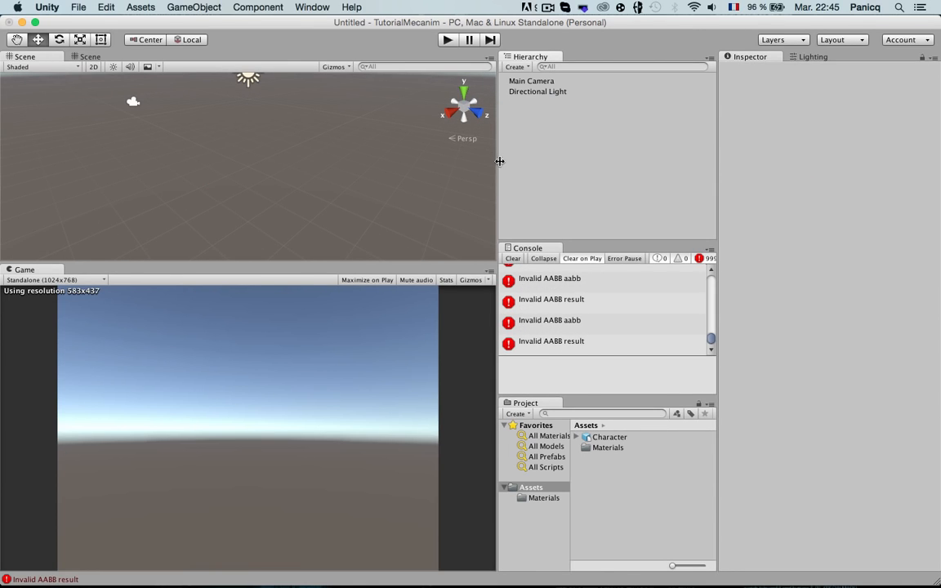
# Set the Character asset's import Scale Factor to 0.2, apply it, and clear the console messages.
pyautogui.click(629, 437)
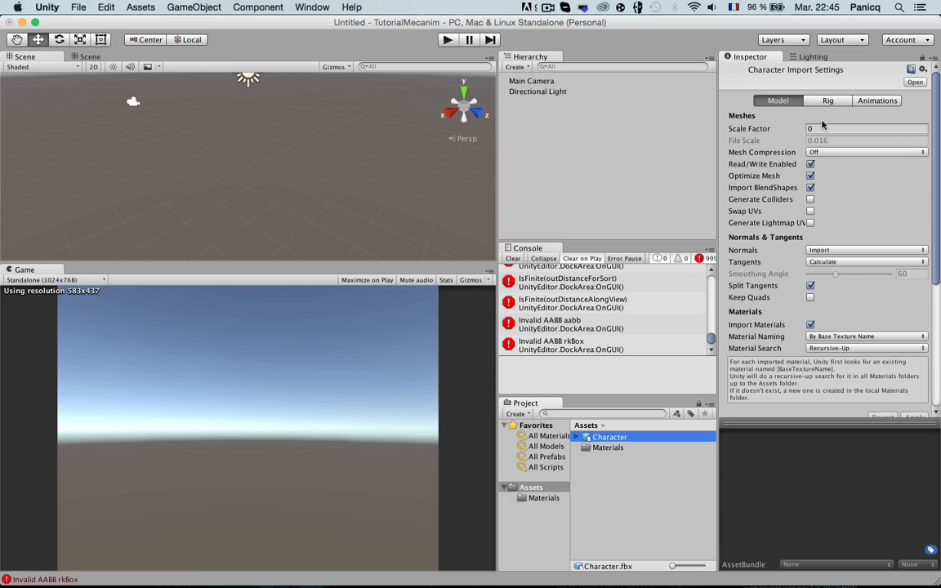
pyautogui.click(832, 128)
pyautogui.write('0.')
pyautogui.scroll(-5, 799, 154)
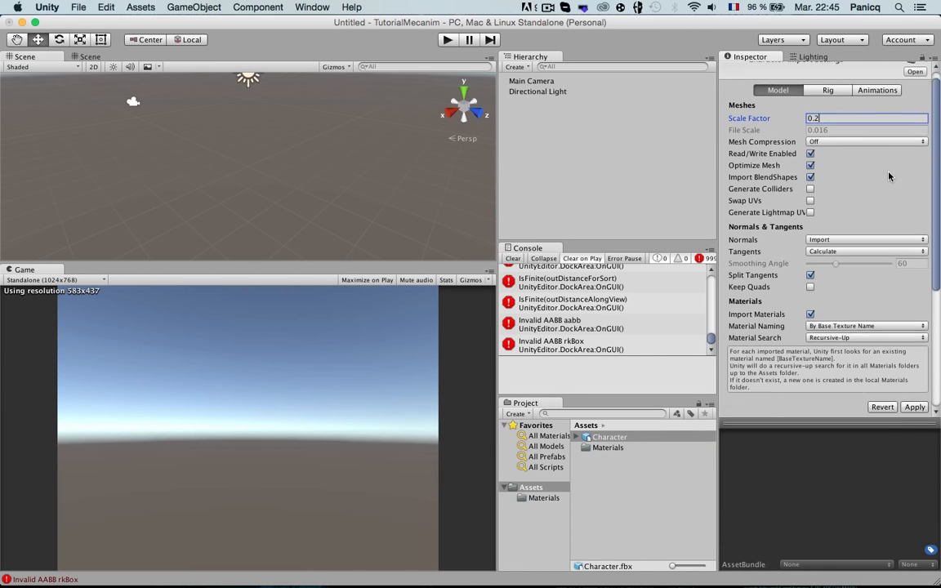
pyautogui.click(914, 205)
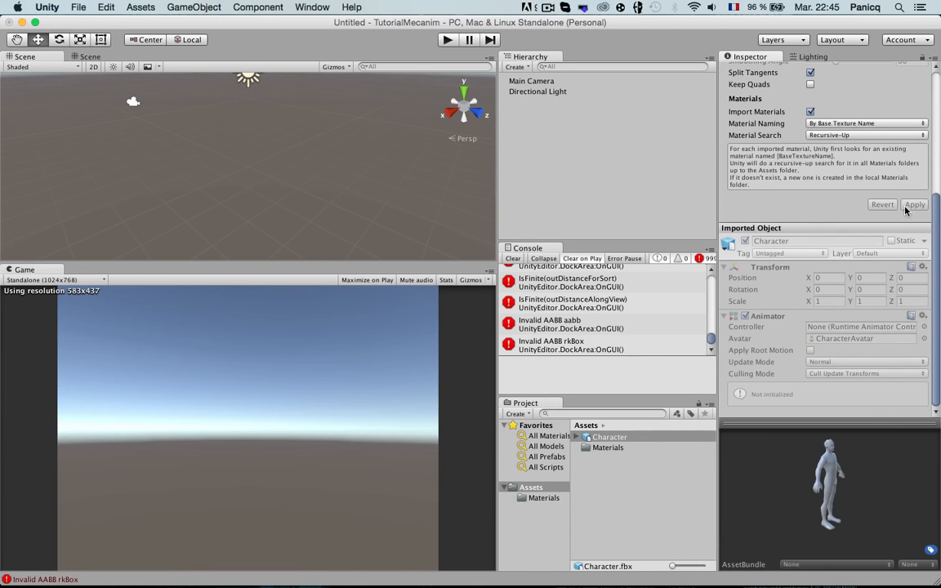
pyautogui.click(514, 258)
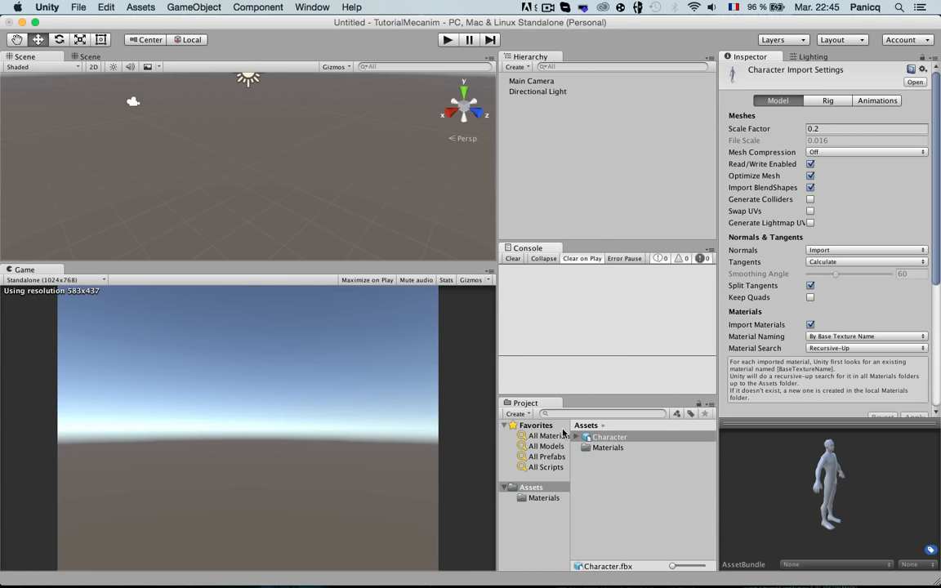
# Place the Character model in the scene hierarchy and frame it in the Scene view.
pyautogui.moveTo(609, 438); pyautogui.dragTo(594, 143)
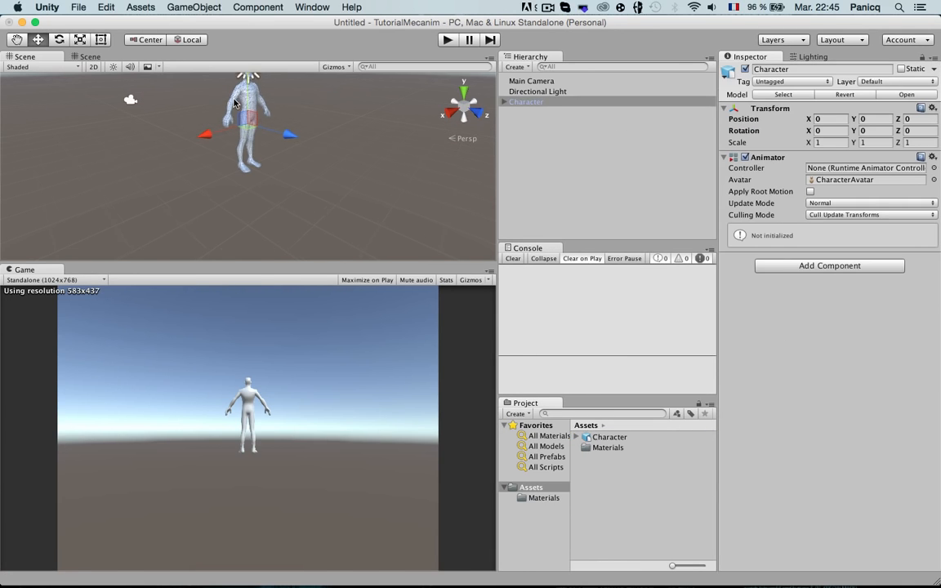
pyautogui.press('f')
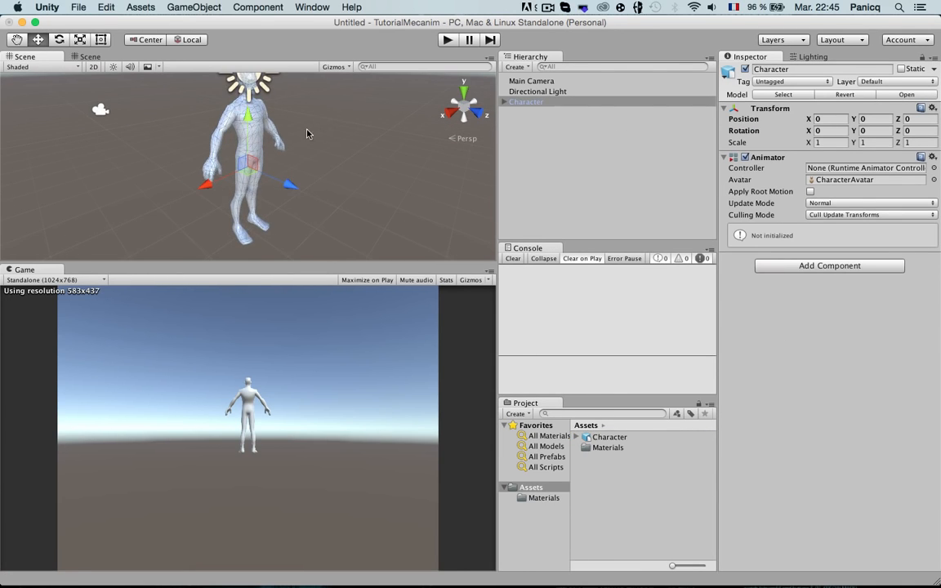
pyautogui.scroll(-5, 307, 134)
pyautogui.scroll(3, 238, 137)
pyautogui.keyDown('alt'); pyautogui.moveTo(179, 166); pyautogui.dragTo(91, 167); pyautogui.keyUp('alt')
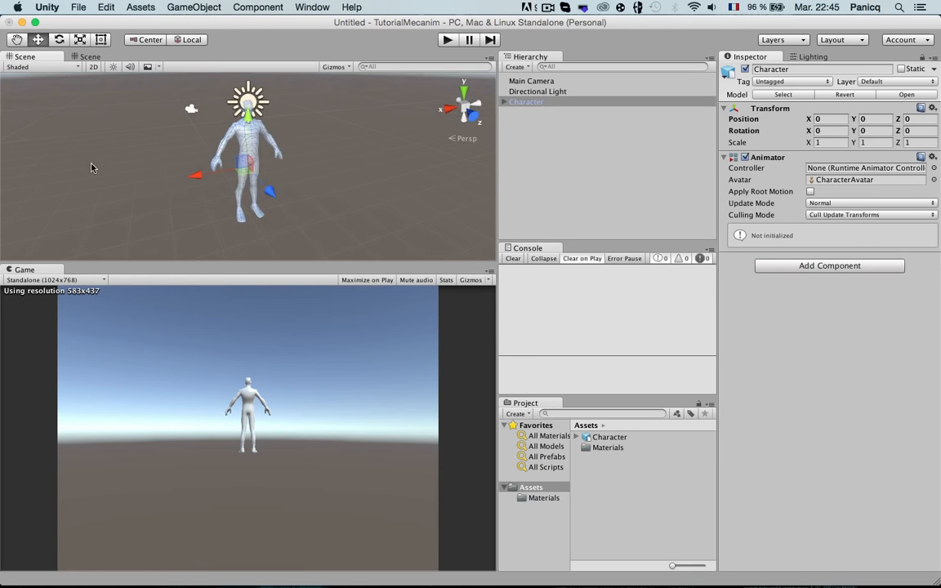
# Rotate the Character object to 180 on Y and set its X and Z position to 0.
pyautogui.press('e')
pyautogui.moveTo(257, 200); pyautogui.dragTo(46, 211)
pyautogui.click(876, 131)
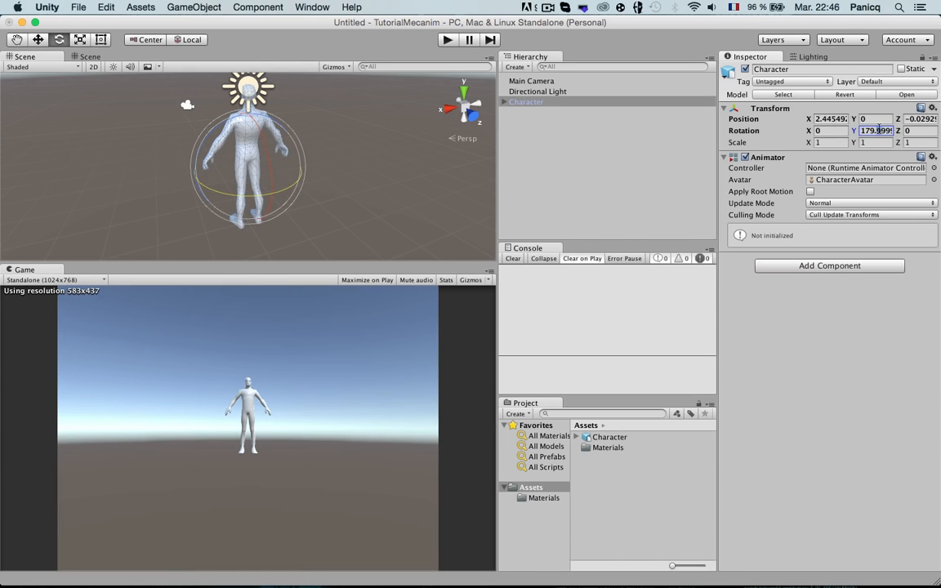
pyautogui.write('180')
pyautogui.click(828, 119)
pyautogui.write('0')
pyautogui.press('Tab')
pyautogui.press('Tab')
pyautogui.write('0')
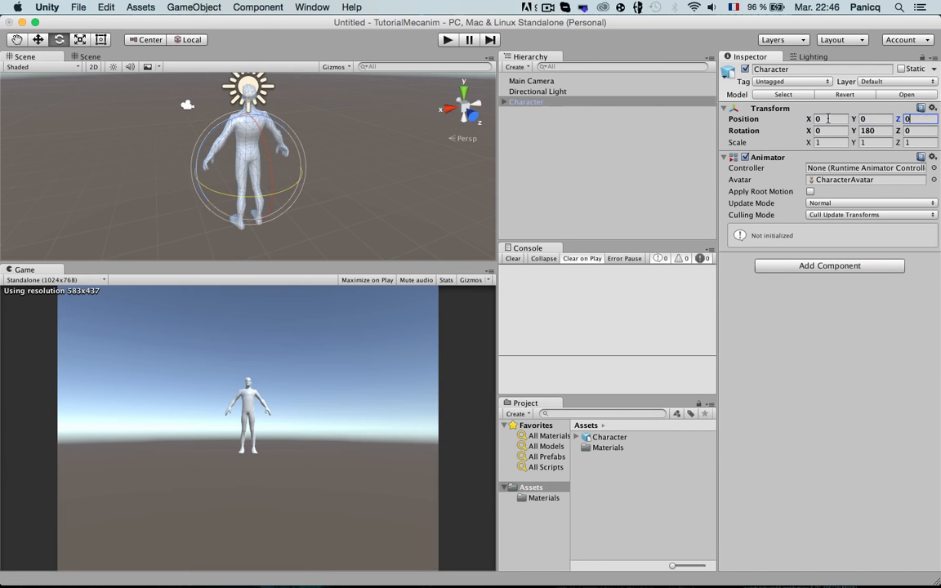
# Move the Main Camera closer to the Character so it fills the Game view, with the transform handle set to Pivot.
pyautogui.keyDown('alt'); pyautogui.moveTo(183, 145); pyautogui.dragTo(250, 150); pyautogui.keyUp('alt')
pyautogui.press('w')
pyautogui.click(125, 118)
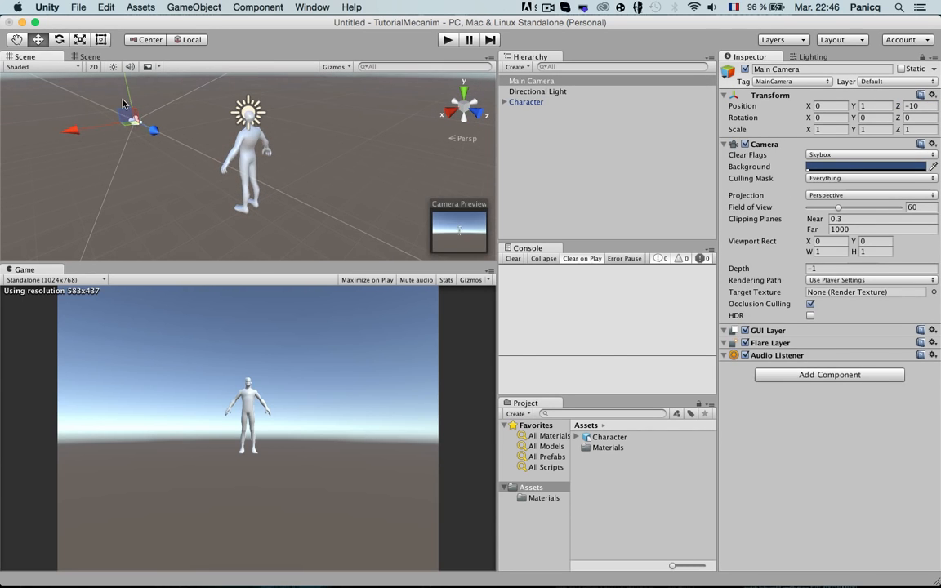
pyautogui.moveTo(128, 103); pyautogui.dragTo(191, 74)
pyautogui.press('z')
pyautogui.press('e')
pyautogui.press('w')
pyautogui.scroll(-2, 144, 109)
pyautogui.click(370, 165)
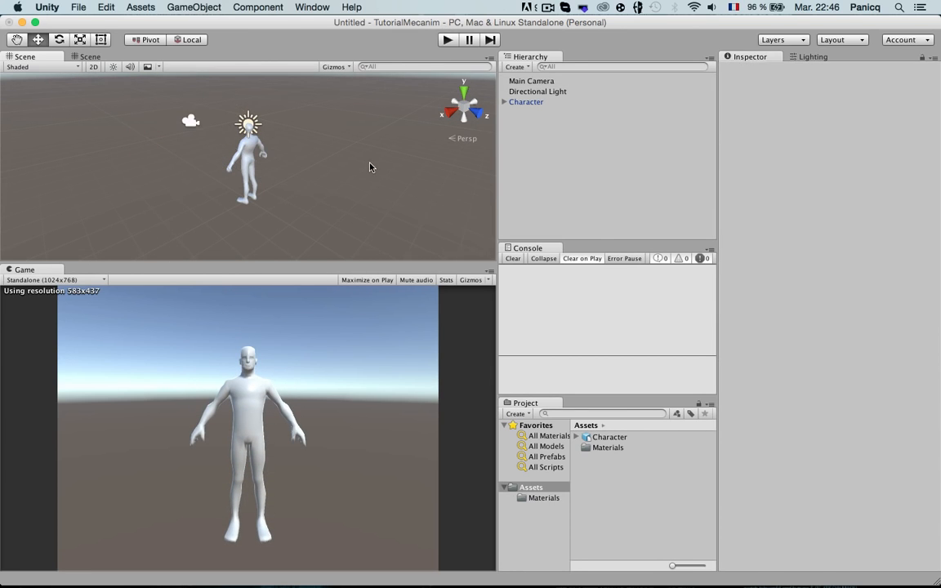
# Change the Character asset's rig Animation Type to Humanoid.
pyautogui.scroll(5, 370, 165)
pyautogui.moveTo(275, 161)
pyautogui.keyDown('alt'); pyautogui.mouseDown()
pyautogui.moveTo(558, 157)
pyautogui.moveTo(278, 154)
pyautogui.mouseUp(); pyautogui.keyUp('alt')
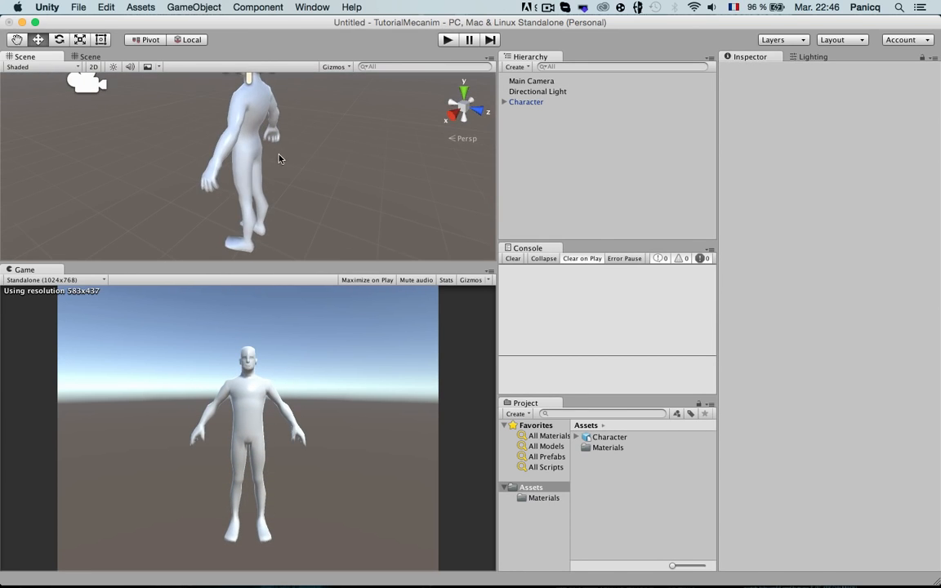
pyautogui.click(547, 104)
pyautogui.click(599, 438)
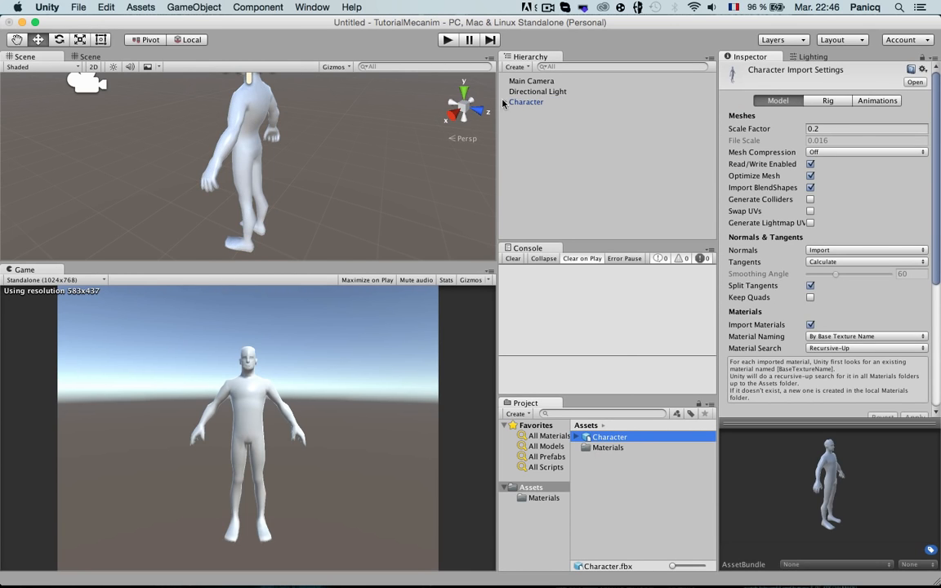
pyautogui.click(834, 101)
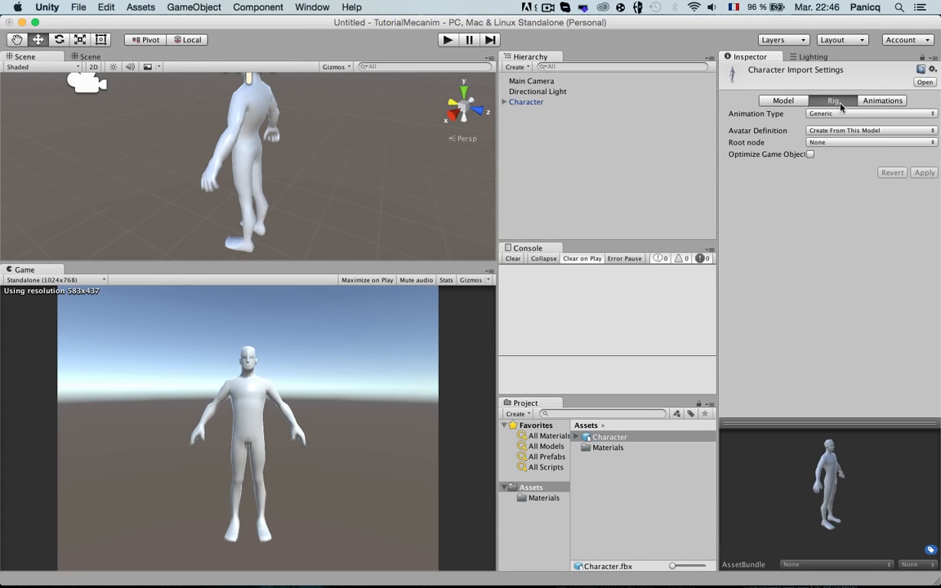
pyautogui.click(841, 114)
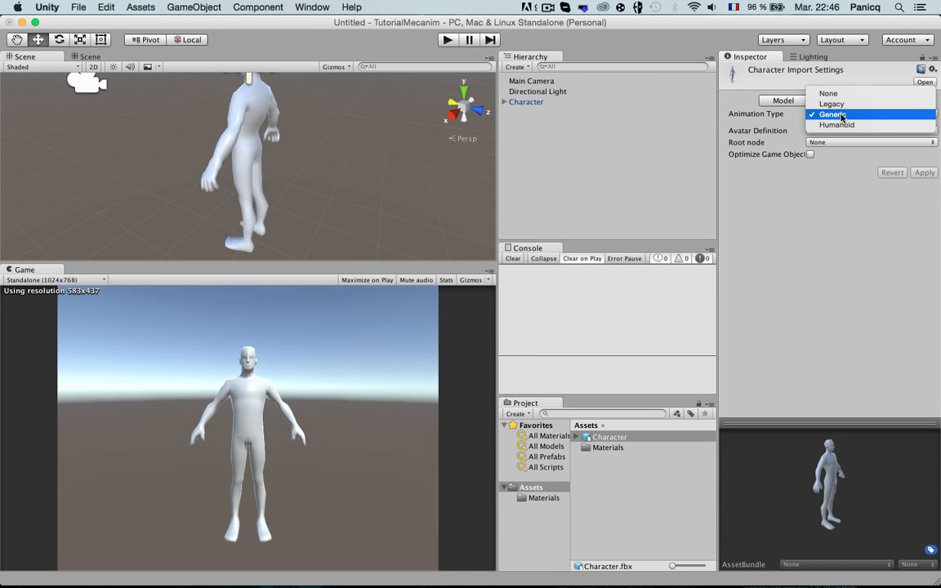
pyautogui.click(854, 127)
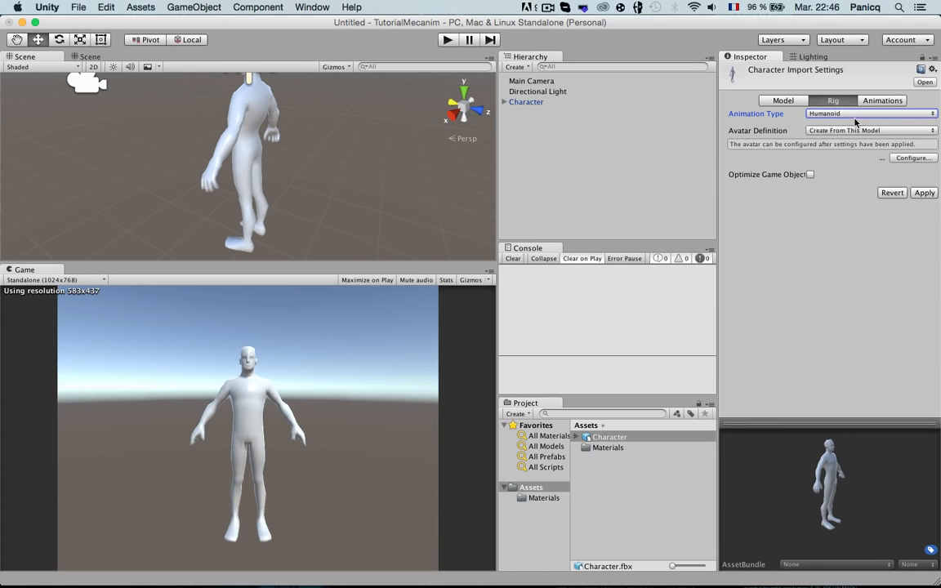
# Open the humanoid avatar configuration, saving the scene as TestScene in Assets and applying the pending import settings.
pyautogui.click(909, 160)
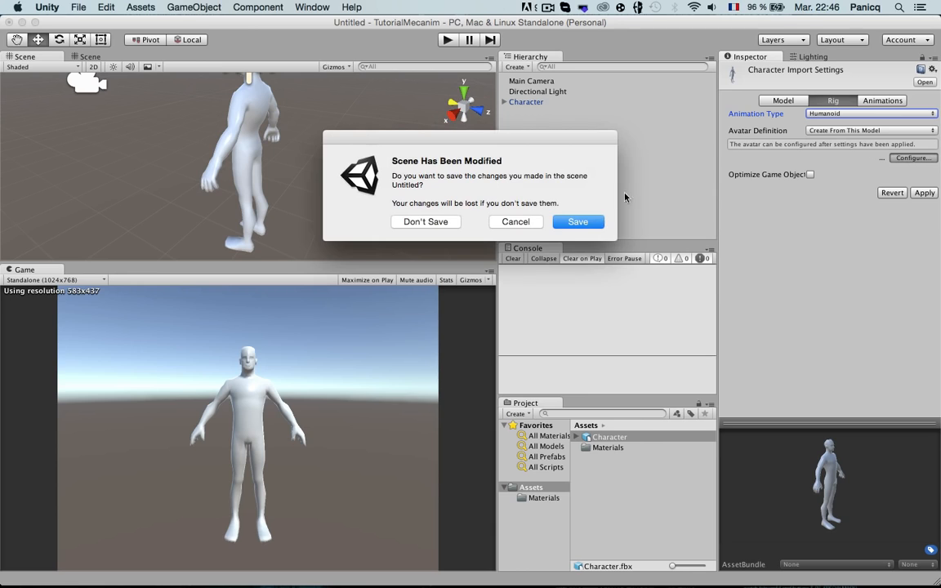
pyautogui.click(580, 221)
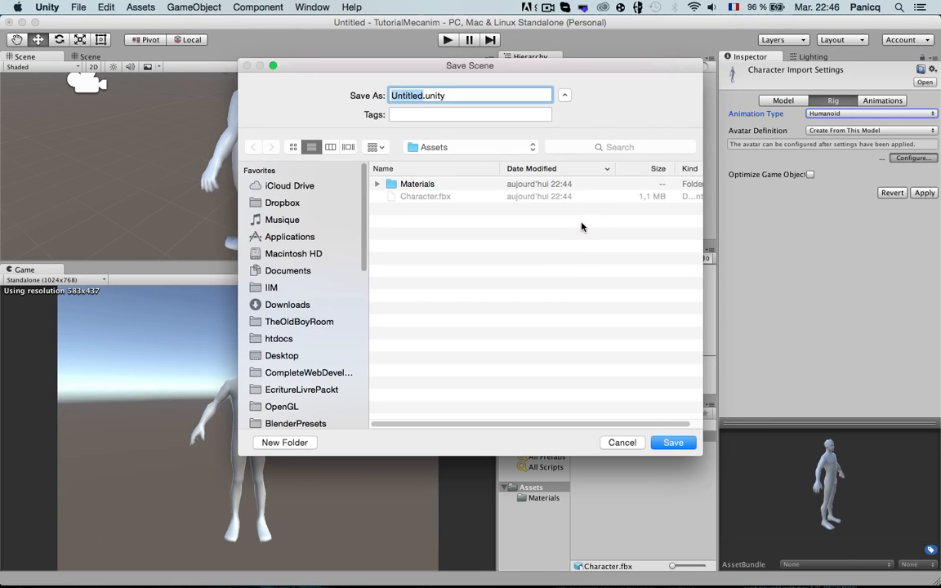
pyautogui.write('TestScene')
pyautogui.press('Return')
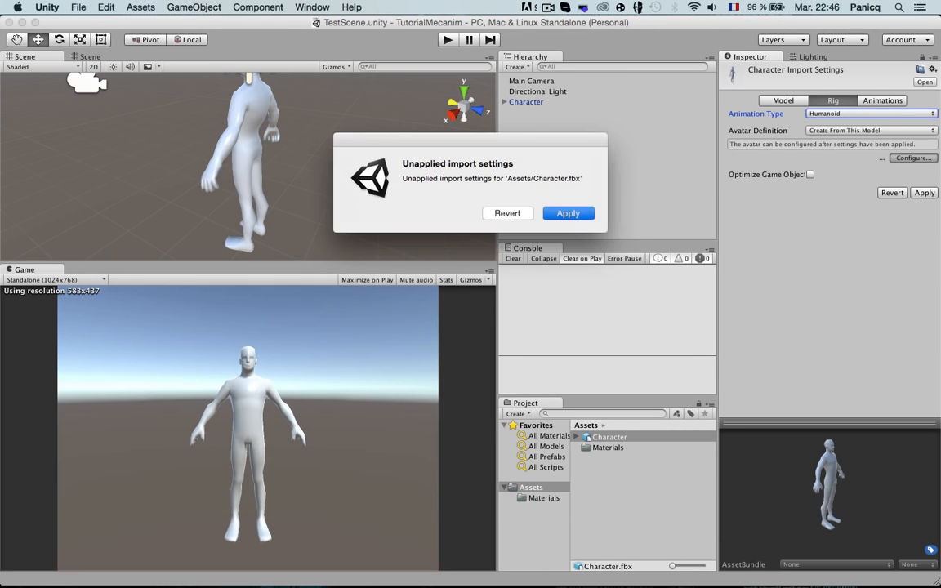
pyautogui.press('Return')
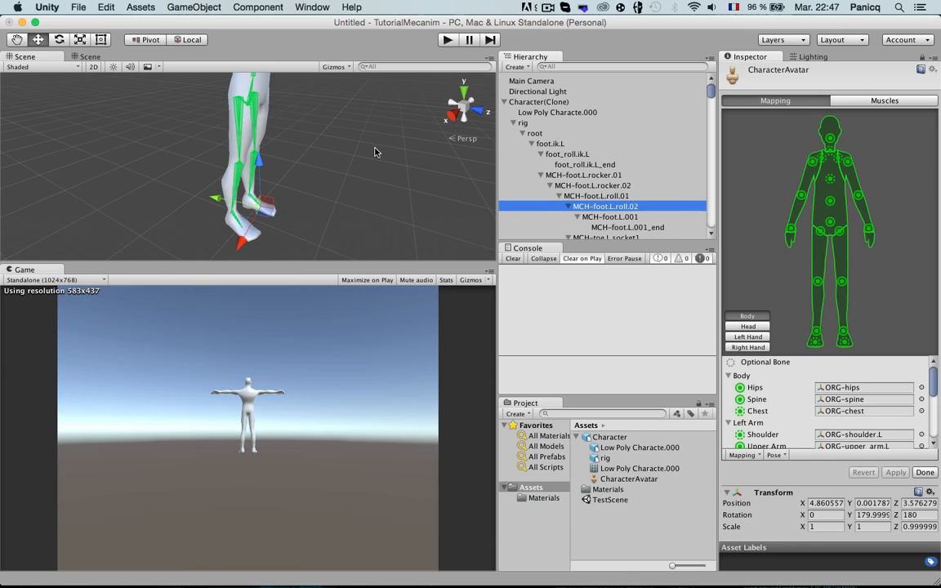
# Examine the avatar's bone mapping for the body, arms and legs, checking which bone prefix each slot uses.
pyautogui.moveTo(336, 161)
pyautogui.mouseDown(button='middle')
pyautogui.moveTo(247, 146)
pyautogui.moveTo(291, 144)
pyautogui.moveTo(323, 160)
pyautogui.mouseUp(button='middle')
pyautogui.scroll(-3, 323, 160)
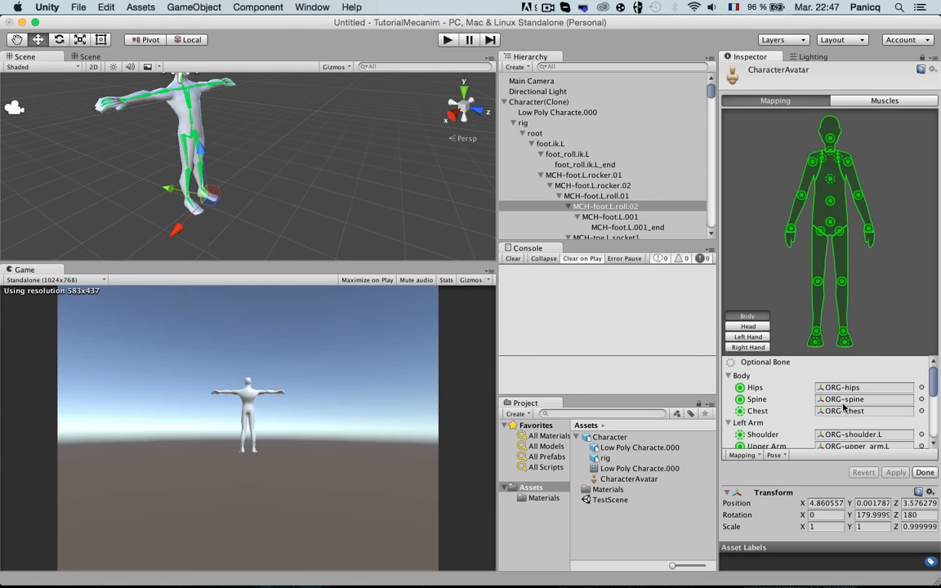
pyautogui.scroll(-3, 912, 398)
pyautogui.scroll(-3, 912, 398)
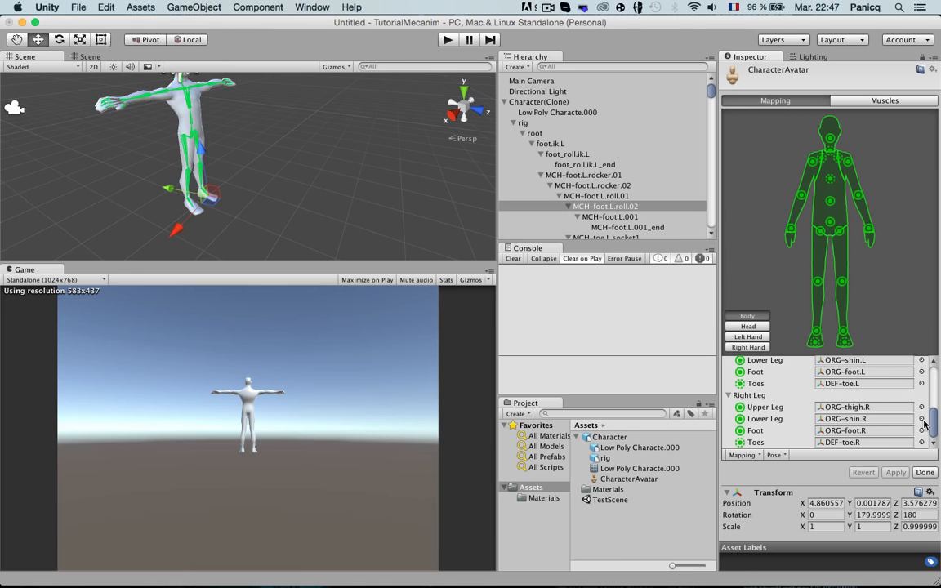
pyautogui.scroll(6, 932, 381)
pyautogui.scroll(-5, 934, 380)
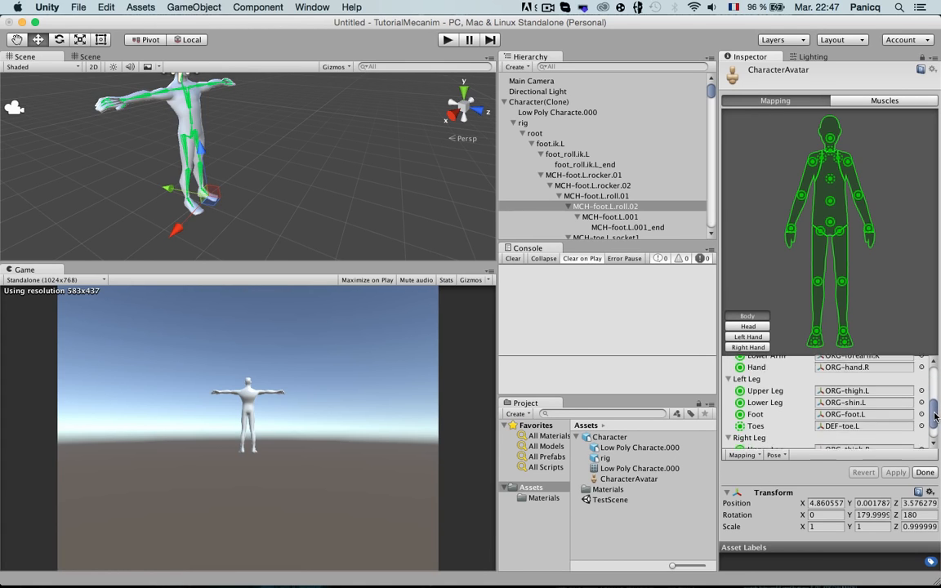
pyautogui.scroll(5, 935, 380)
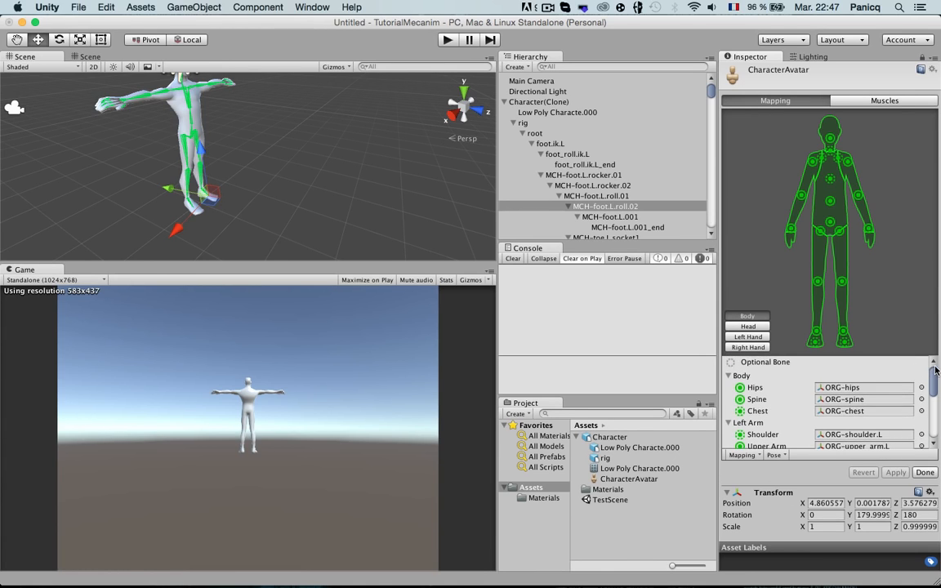
pyautogui.moveTo(935, 384); pyautogui.dragTo(934, 405)
pyautogui.scroll(-4, 832, 397)
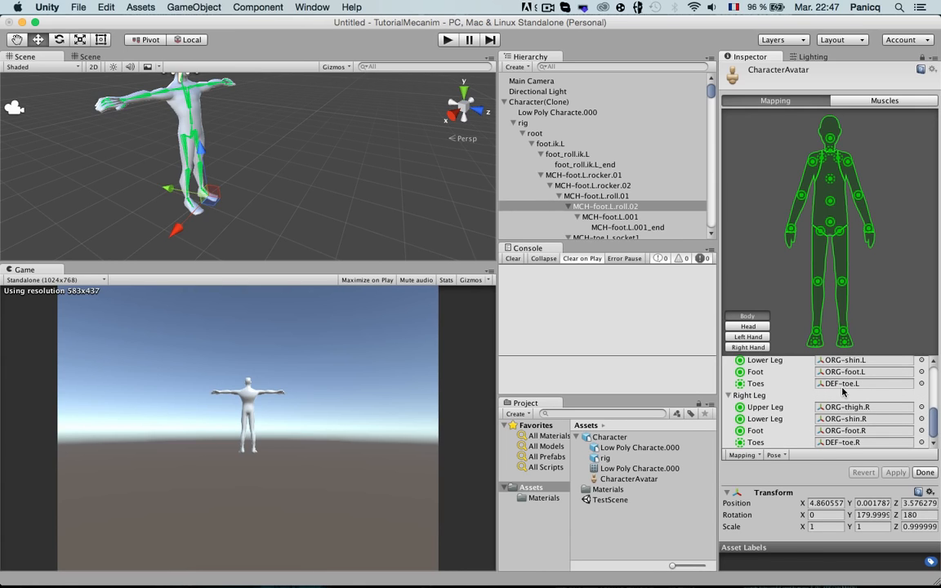
pyautogui.scroll(4, 929, 408)
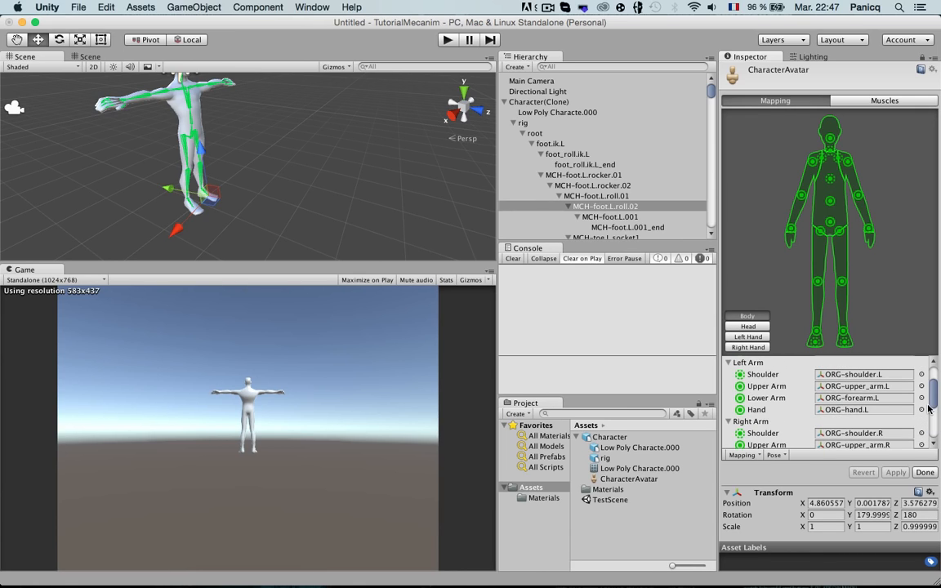
pyautogui.scroll(-4, 929, 408)
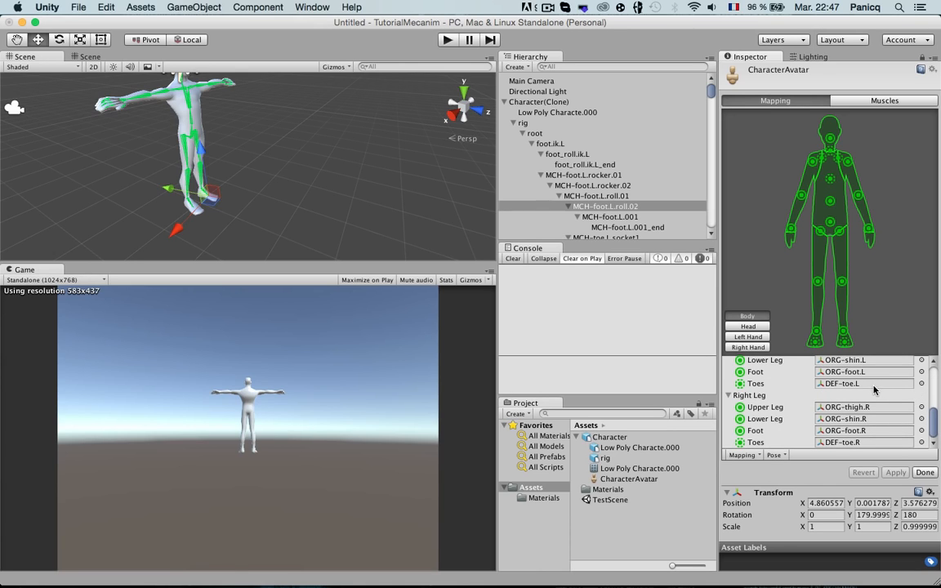
# Assign the ORG-toe.L bone to the Left Leg Toes slot in the avatar mapping.
pyautogui.click(922, 384)
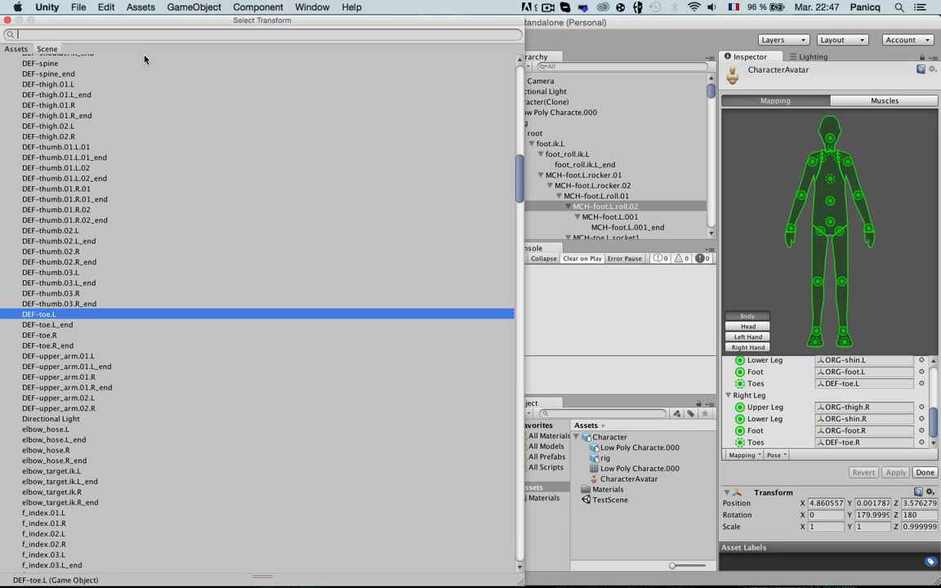
pyautogui.write('ORG-toe')
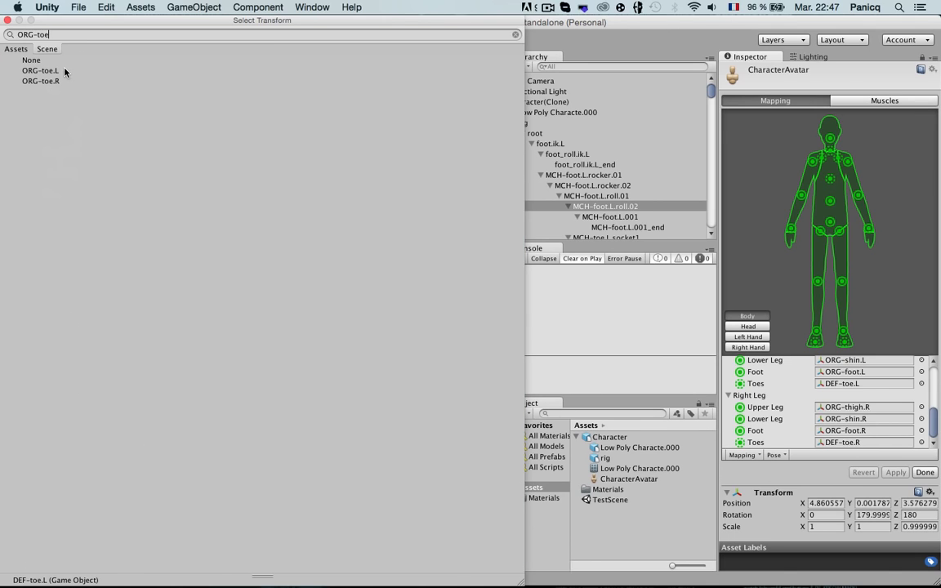
pyautogui.click(41, 71)
pyautogui.doubleClick(39, 72)
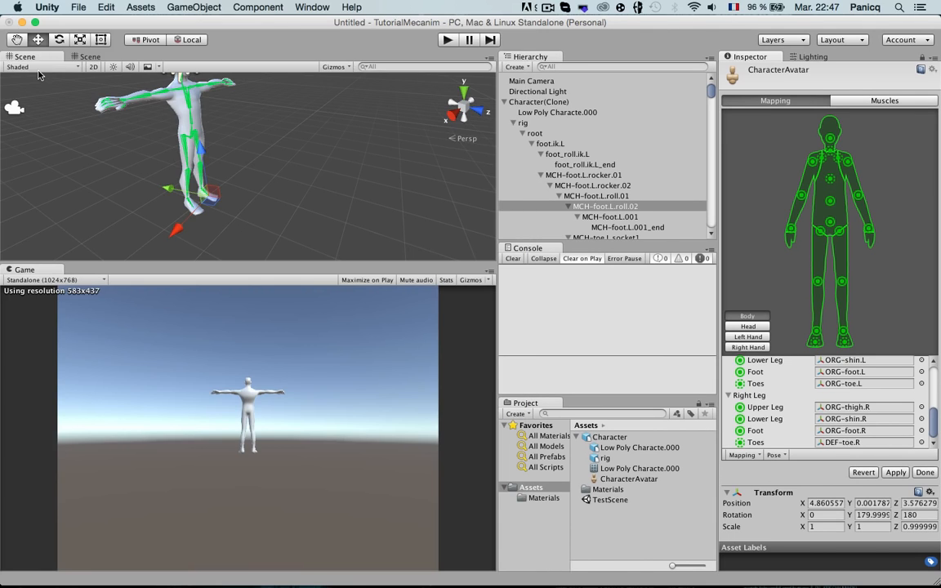
# Assign the ORG-toe.R bone to the Right Leg Toes slot in the avatar mapping.
pyautogui.click(865, 443)
pyautogui.click(922, 443)
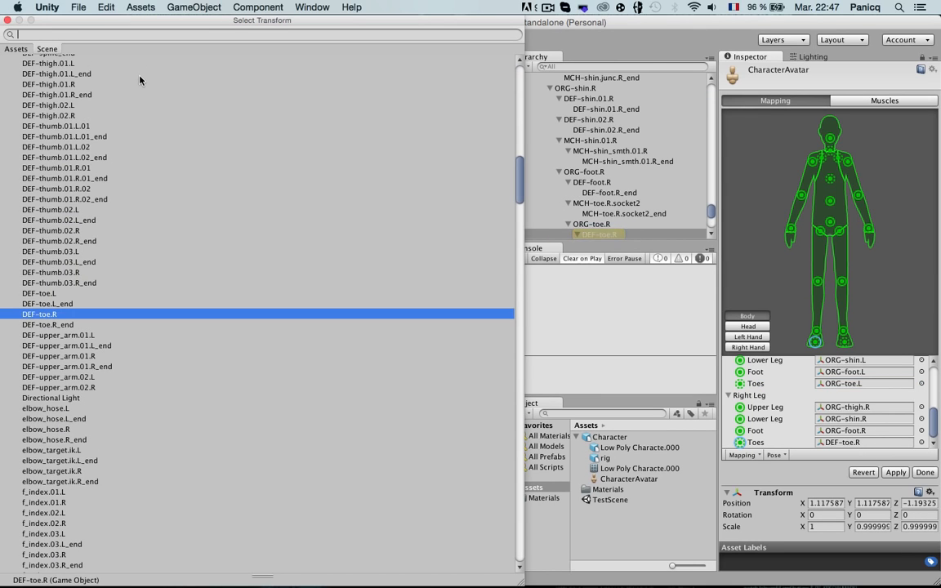
pyautogui.write('ORG-to')
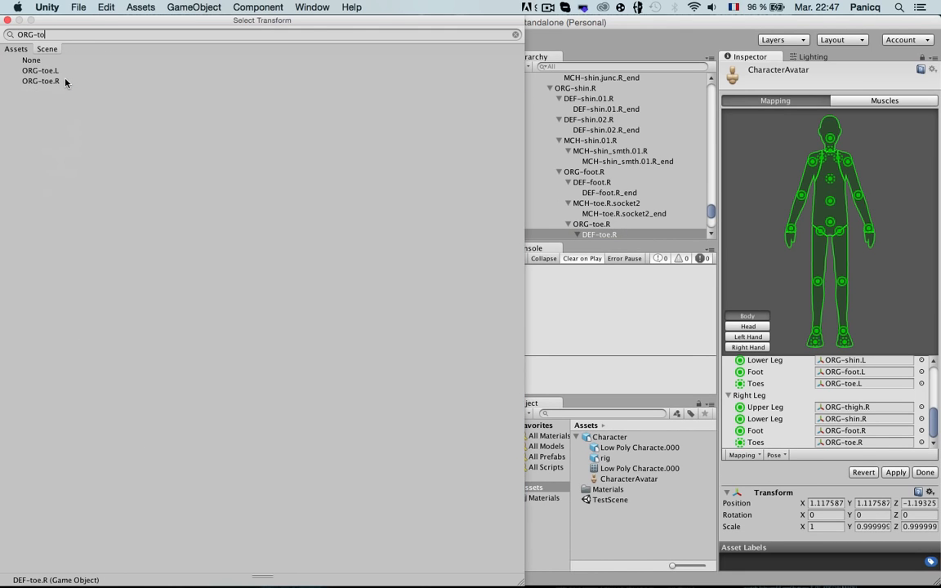
pyautogui.doubleClick(44, 81)
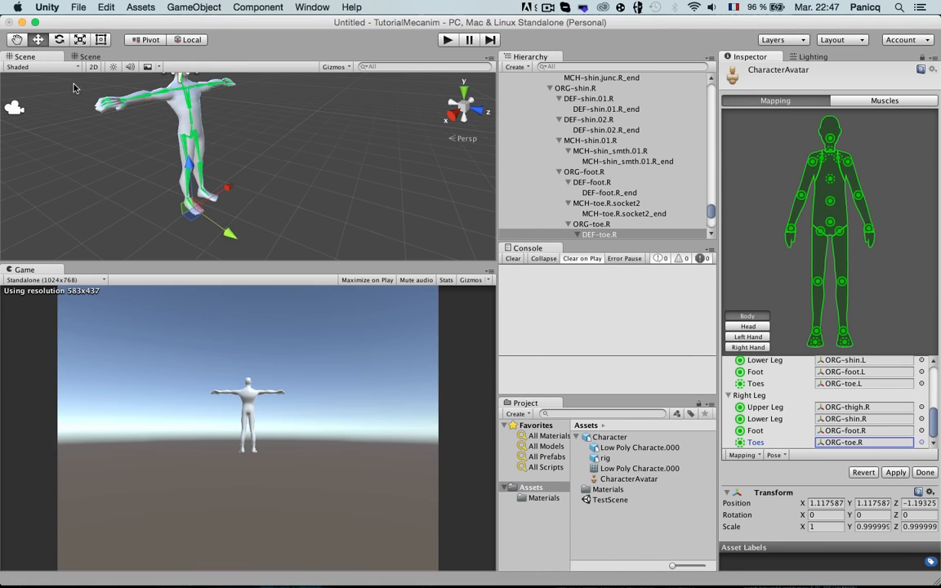
# Assign the ORG-head bone to the Head slot in the avatar's head mapping.
pyautogui.scroll(10, 867, 385)
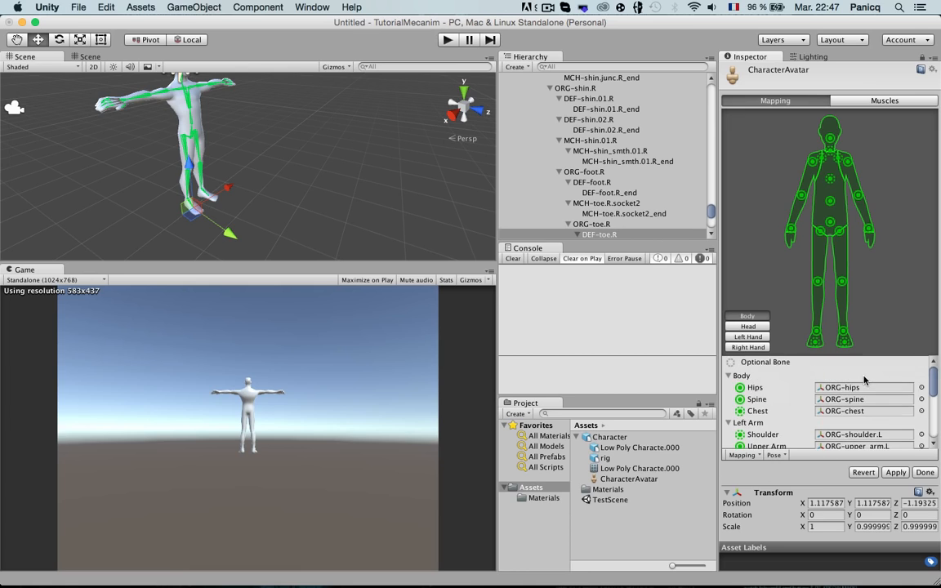
pyautogui.moveTo(935, 392)
pyautogui.mouseDown()
pyautogui.moveTo(935, 431)
pyautogui.moveTo(934, 389)
pyautogui.mouseUp()
pyautogui.click(745, 326)
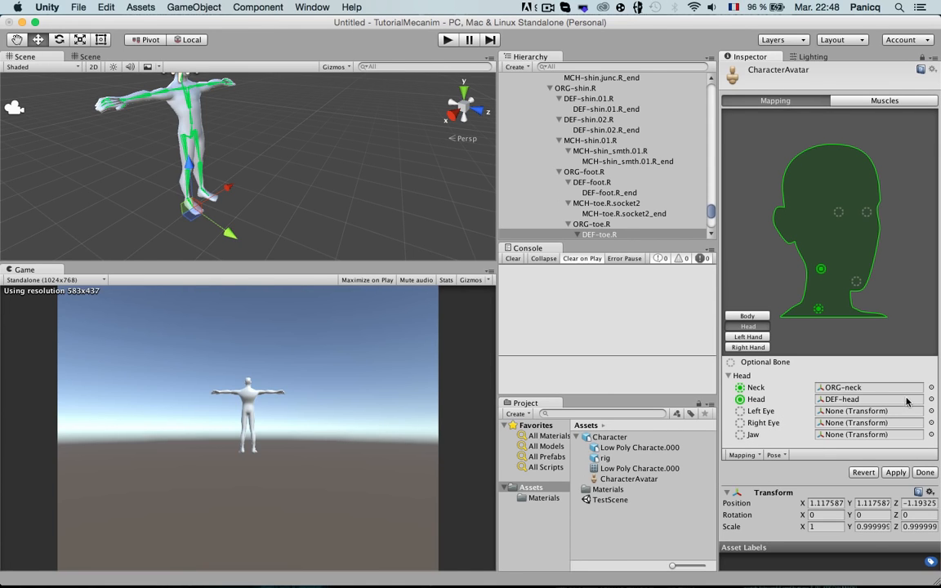
pyautogui.click(932, 401)
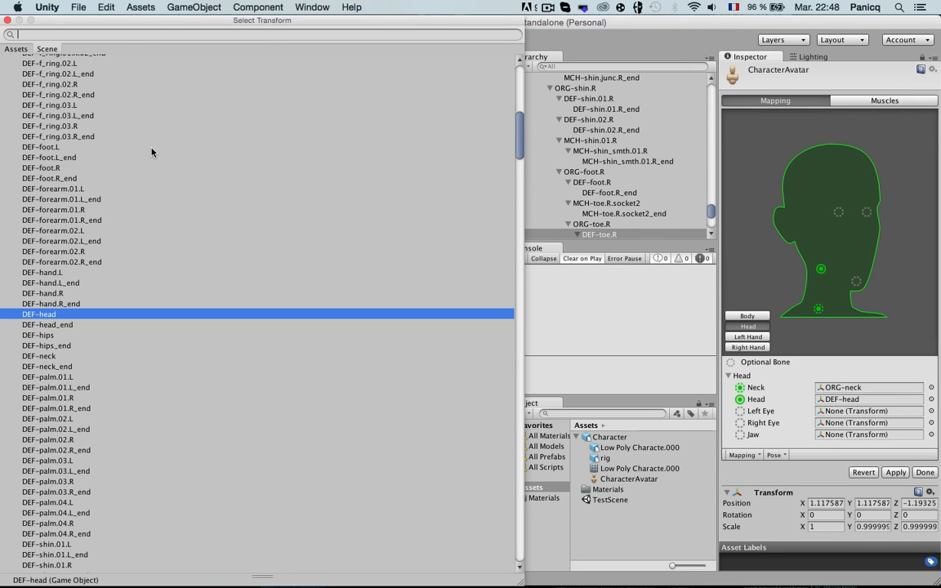
pyautogui.write('ORG-he')
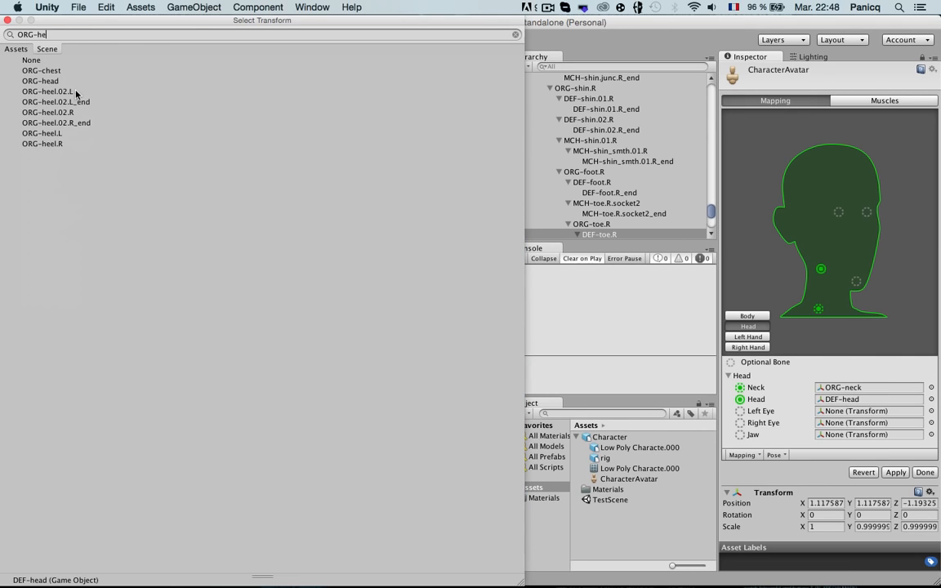
pyautogui.click(62, 90)
pyautogui.doubleClick(61, 83)
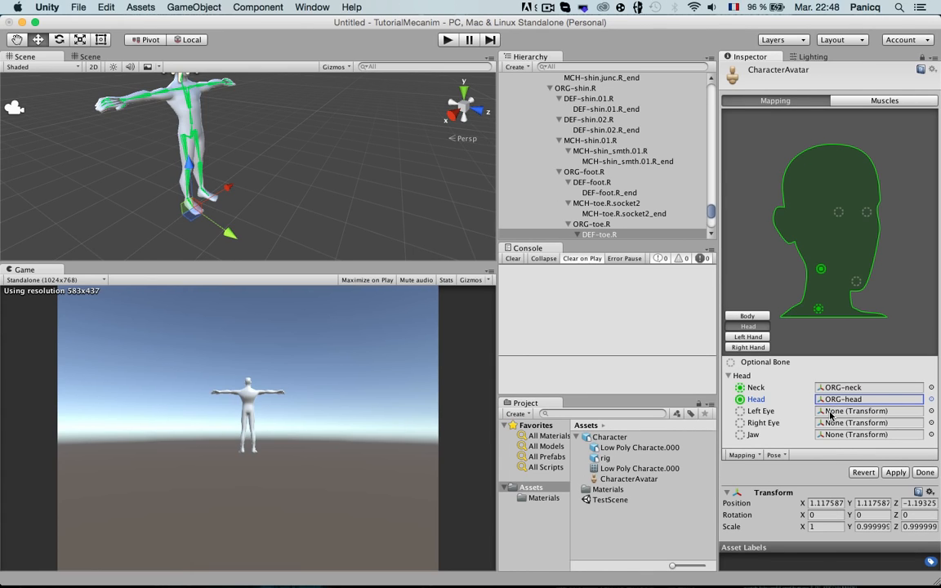
# Recheck the avatar's body, arm and leg bone assignments and display the left hand's finger mapping.
pyautogui.click(747, 316)
pyautogui.scroll(-5, 858, 393)
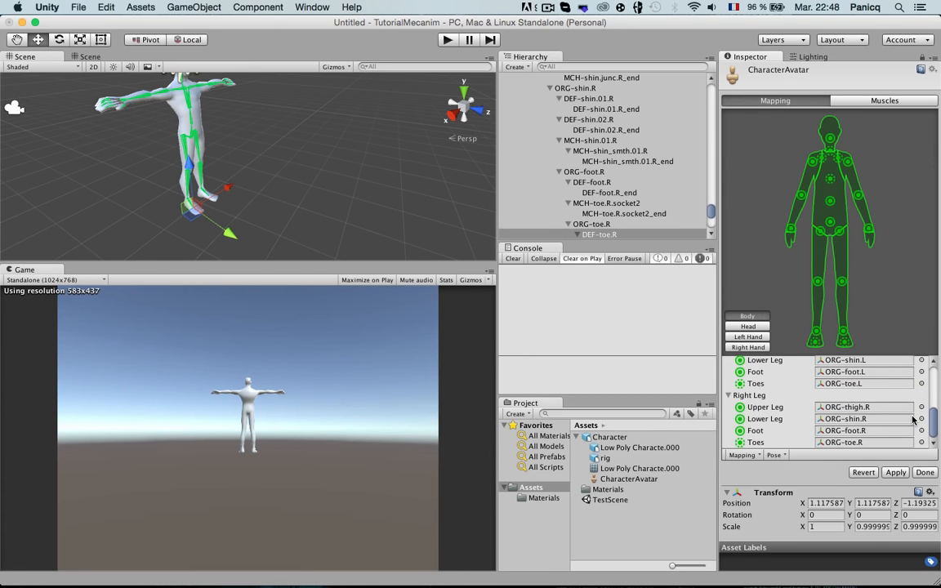
pyautogui.scroll(5, 826, 378)
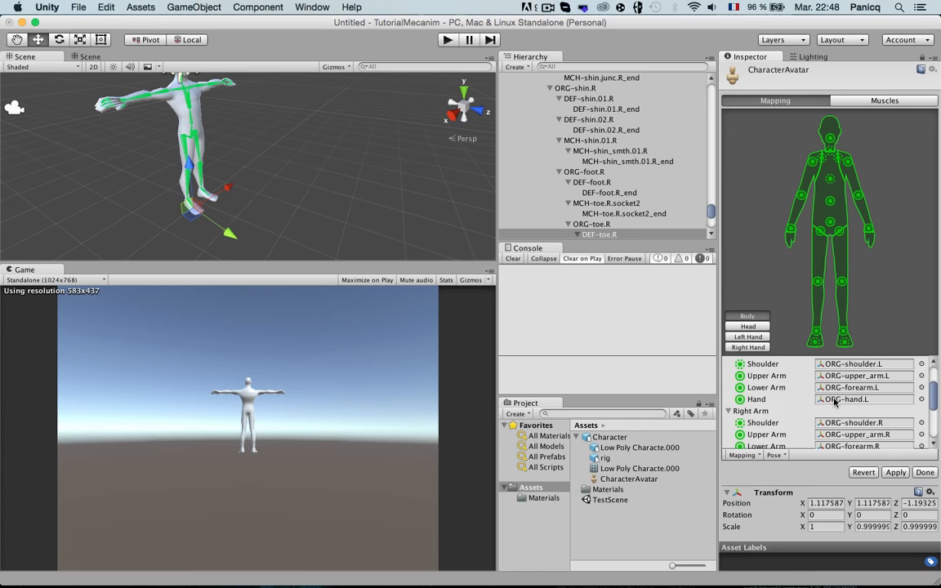
pyautogui.click(762, 338)
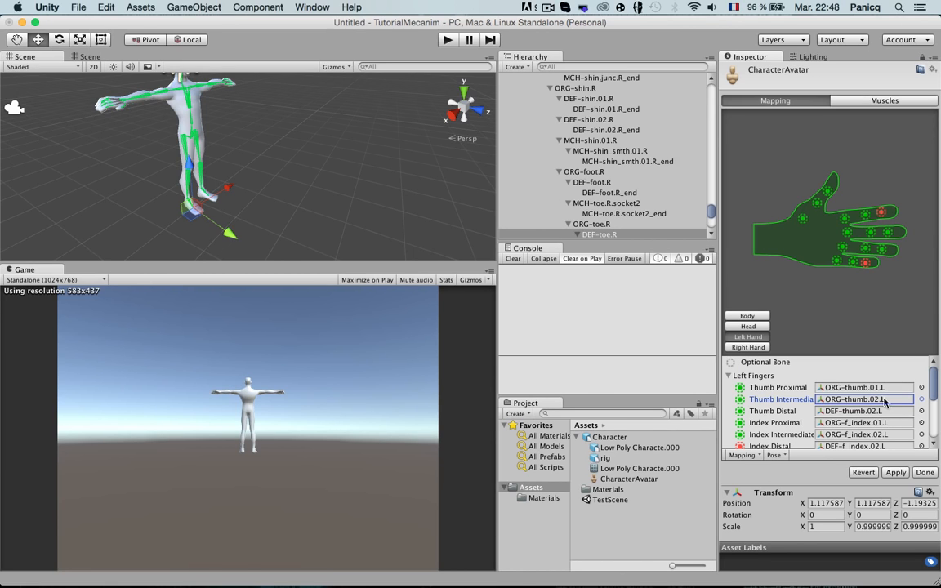
# Try to assign the ORG-thumb.01.R bone to the left hand's Thumb Distal slot.
pyautogui.click(879, 411)
pyautogui.click(922, 411)
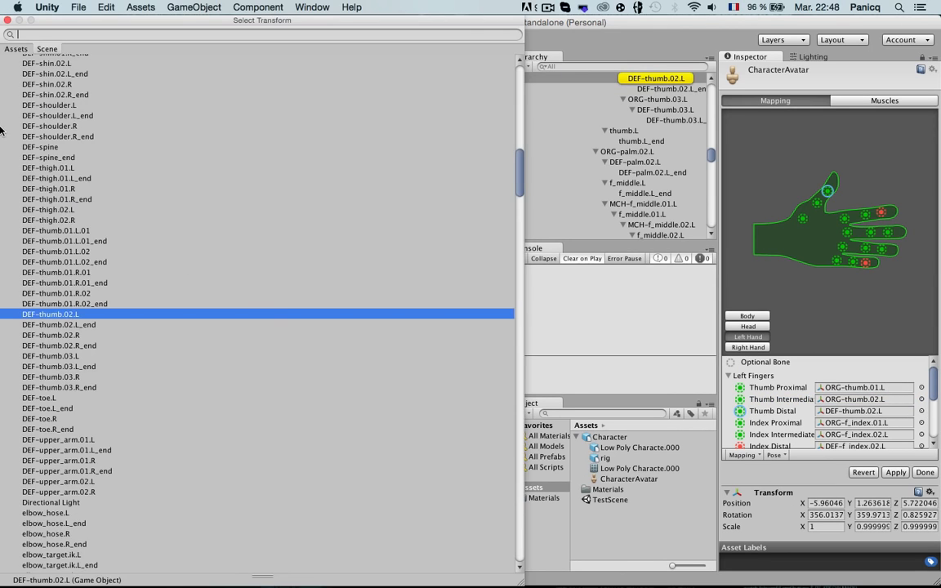
pyautogui.write('ORG-Thu')
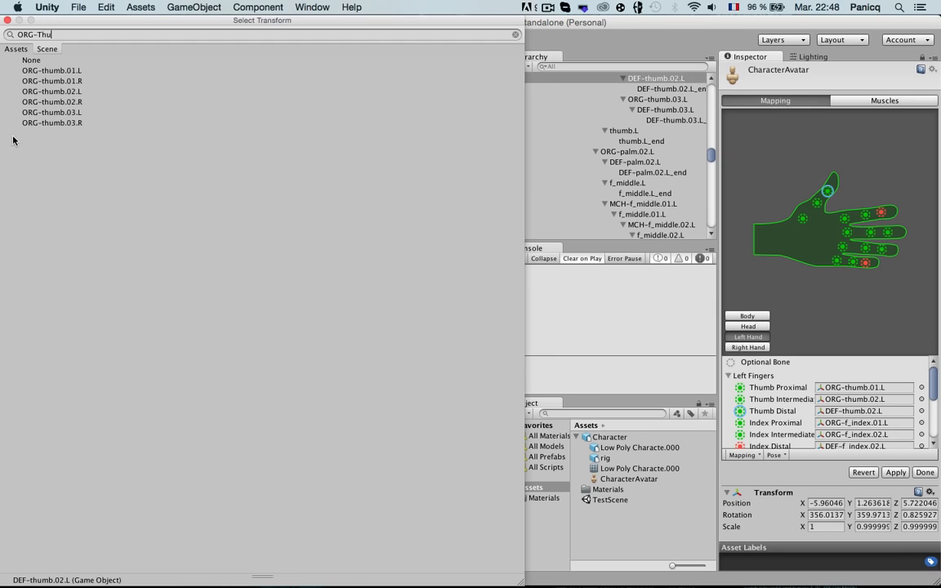
pyautogui.click(79, 72)
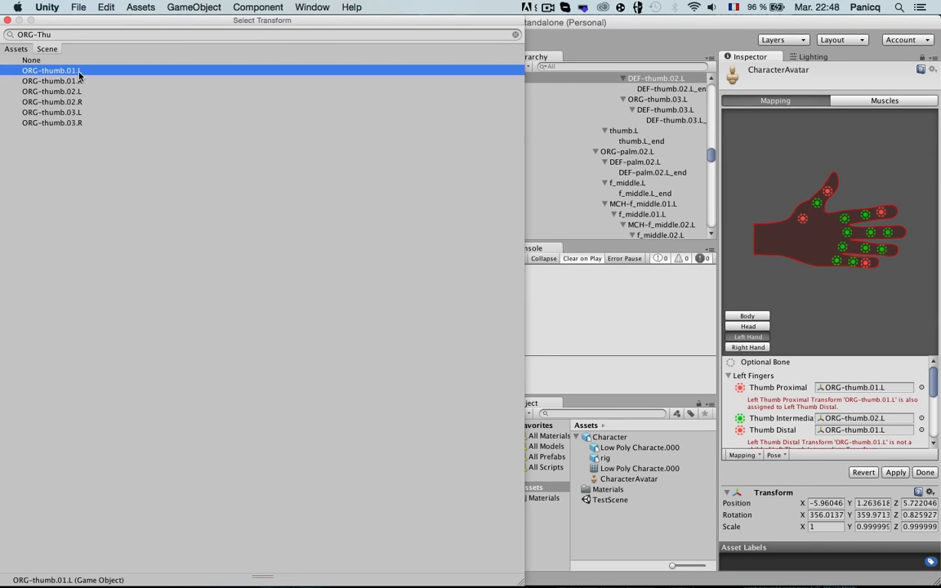
pyautogui.click(84, 82)
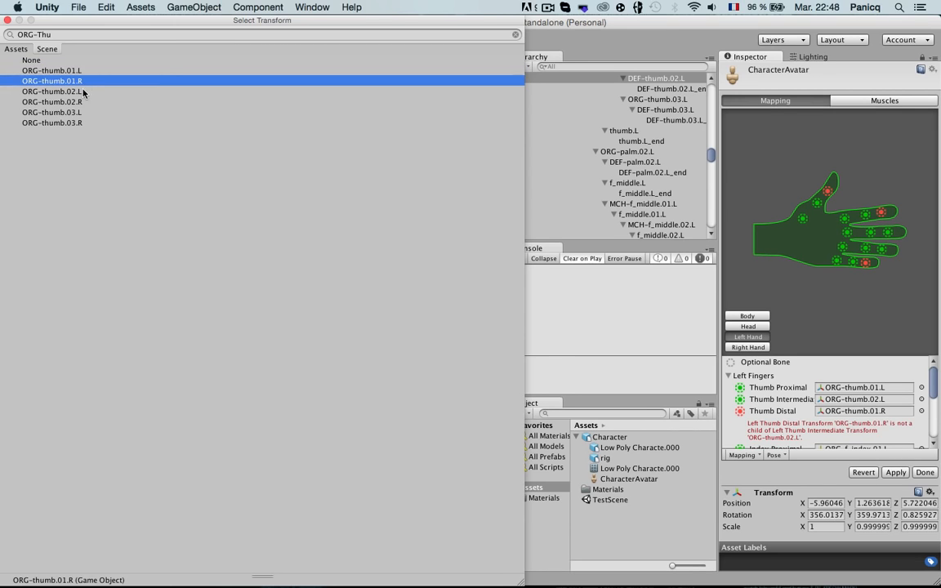
pyautogui.doubleClick(81, 85)
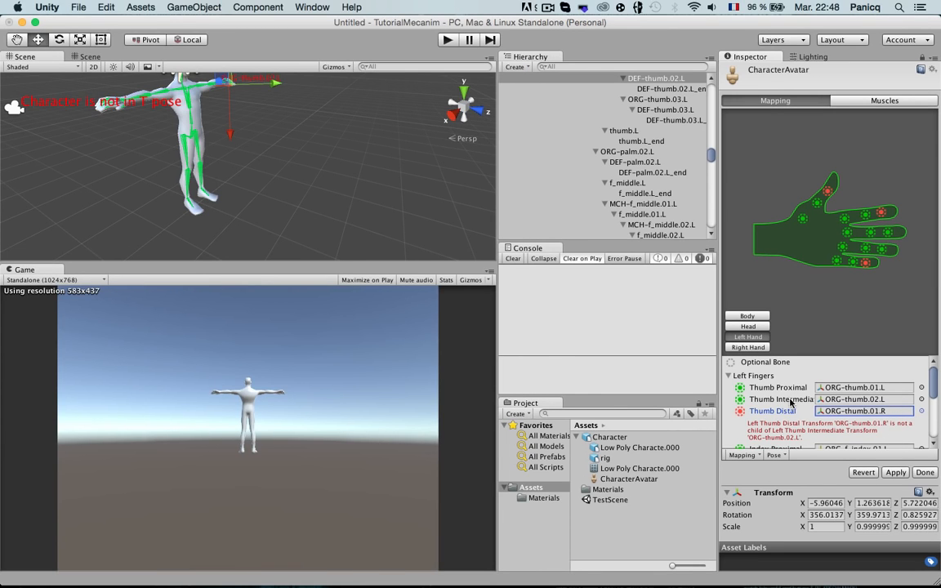
# Assign the ORG-thumb.03.L bone to the left hand's Thumb Distal slot.
pyautogui.click(922, 410)
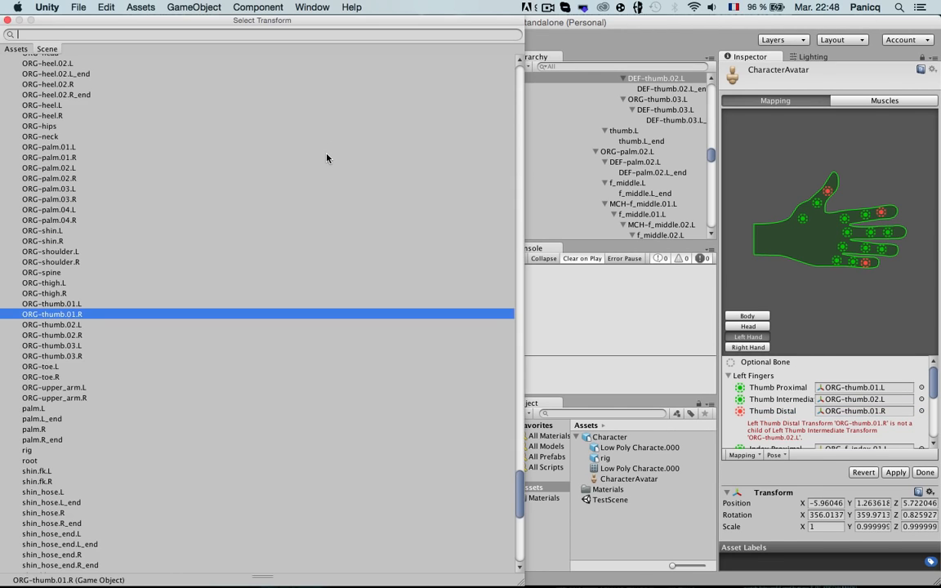
pyautogui.write('ORG-Thu')
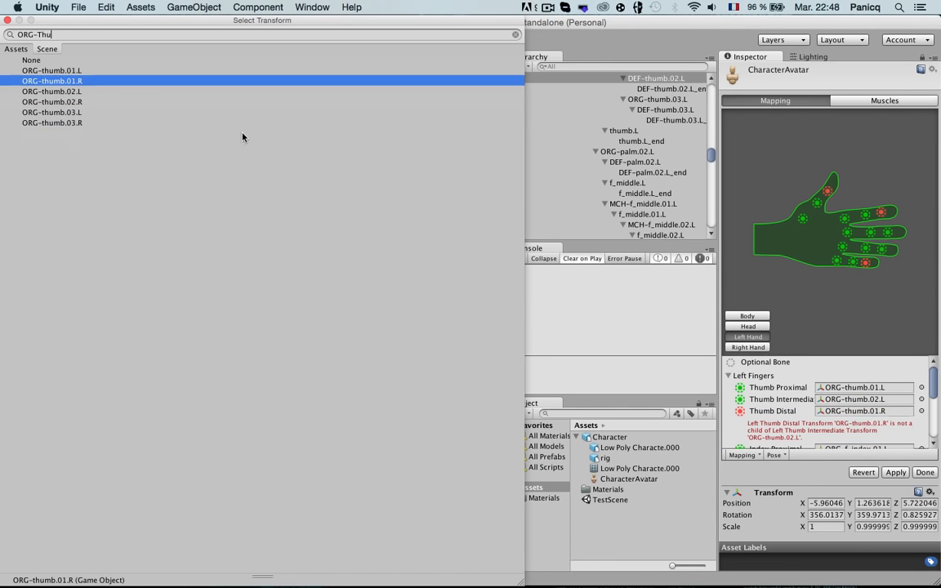
pyautogui.doubleClick(83, 112)
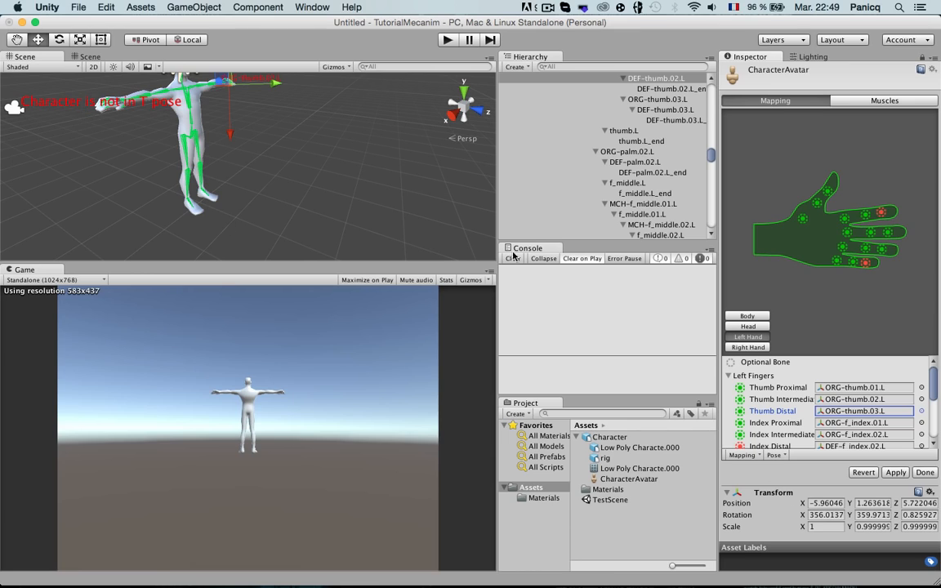
# Assign the ORG-f_index.03.L bone to the left hand's Index Distal slot.
pyautogui.scroll(-2, 918, 406)
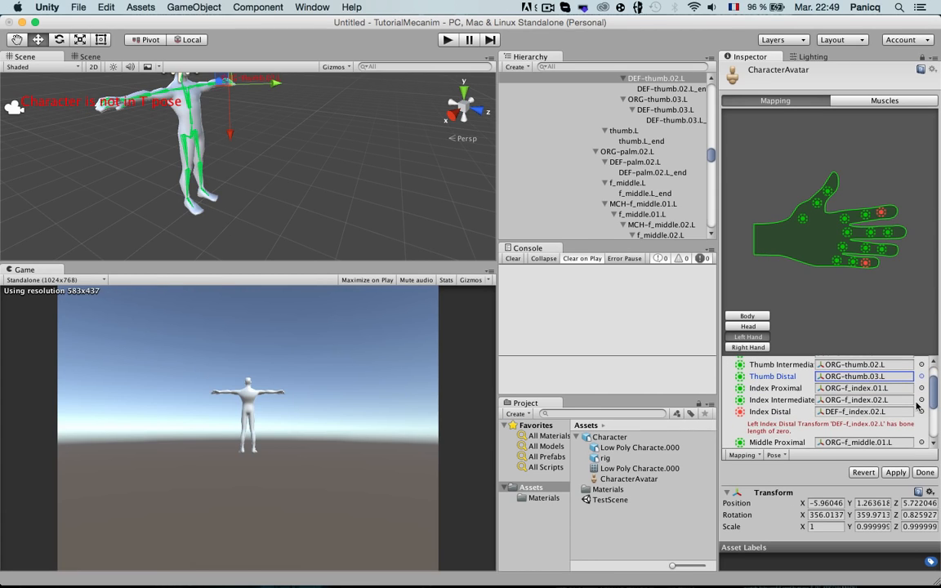
pyautogui.click(868, 413)
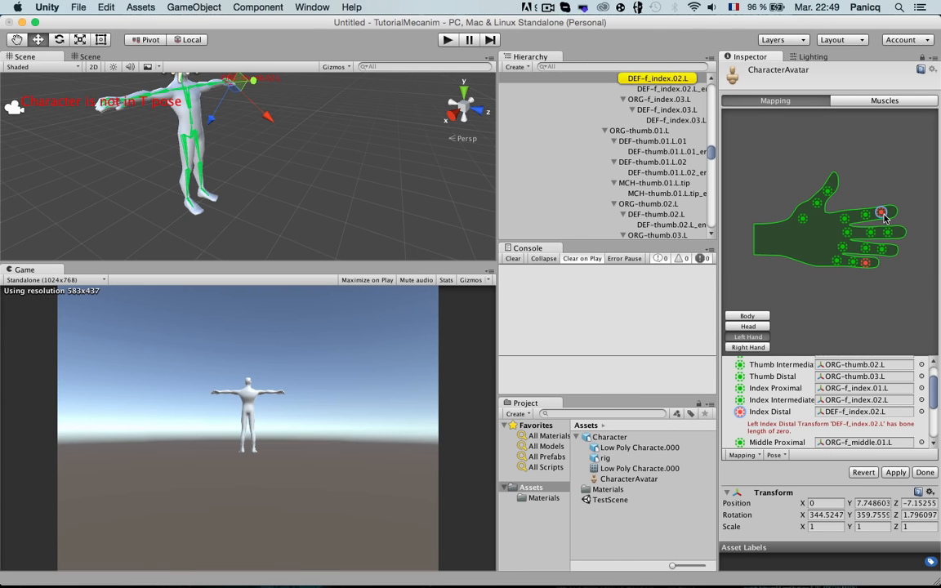
pyautogui.click(922, 411)
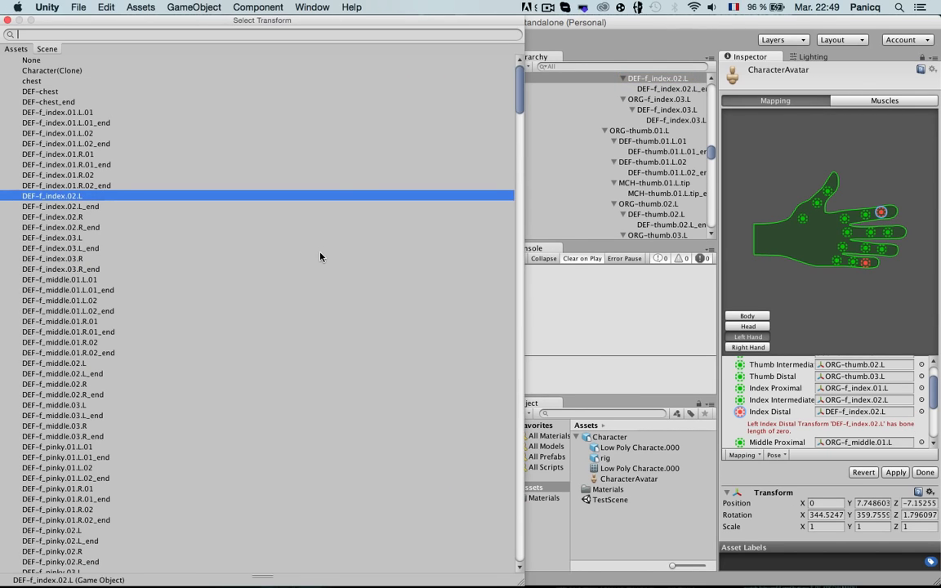
pyautogui.write('ORG-f')
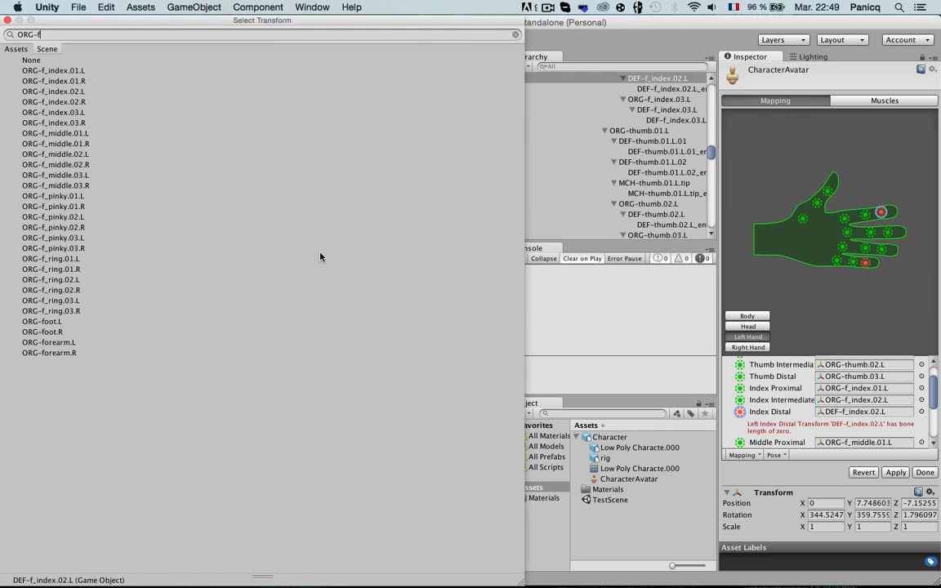
pyautogui.click(79, 115)
pyautogui.doubleClick(80, 115)
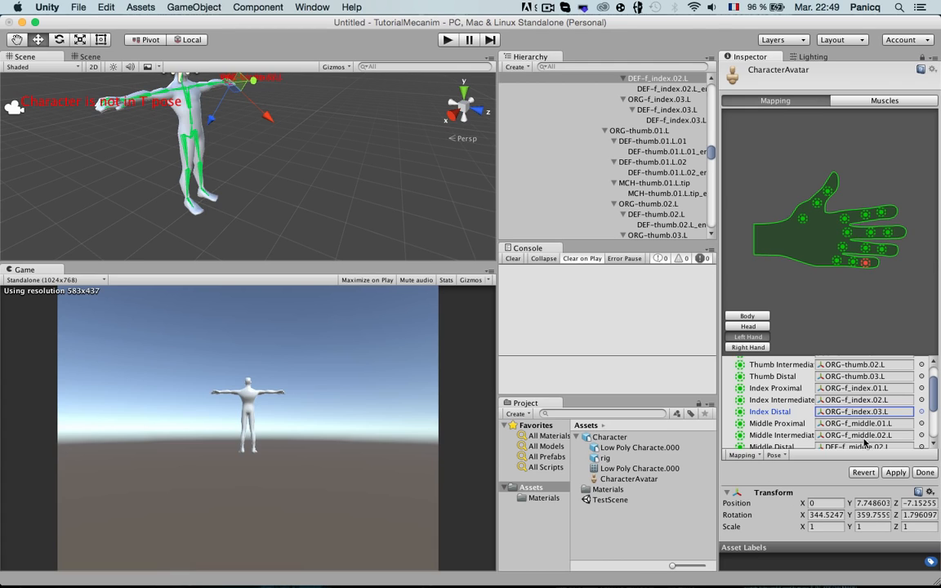
# Try to assign the ORG-f_middle.02.L bone to the left hand's Middle Distal slot.
pyautogui.scroll(-3, 870, 426)
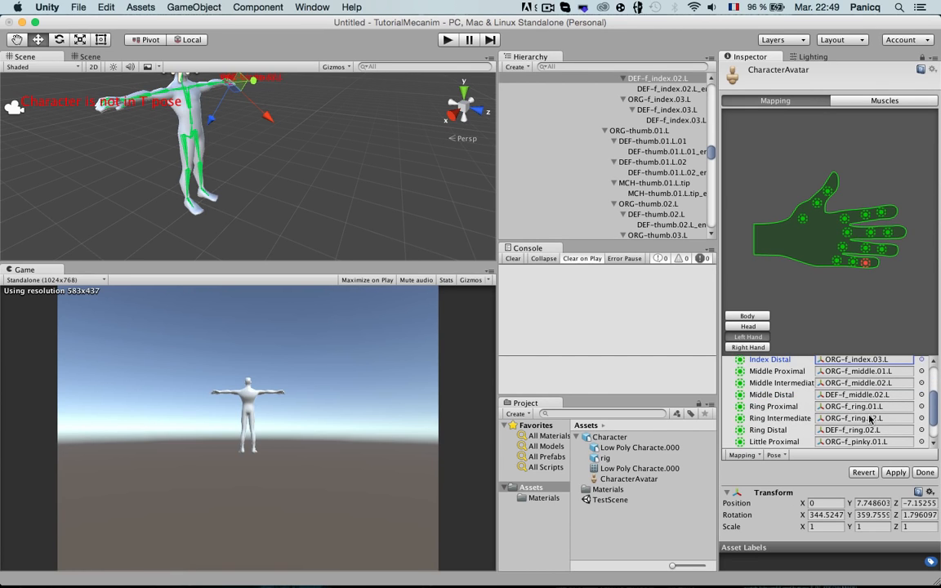
pyautogui.click(866, 396)
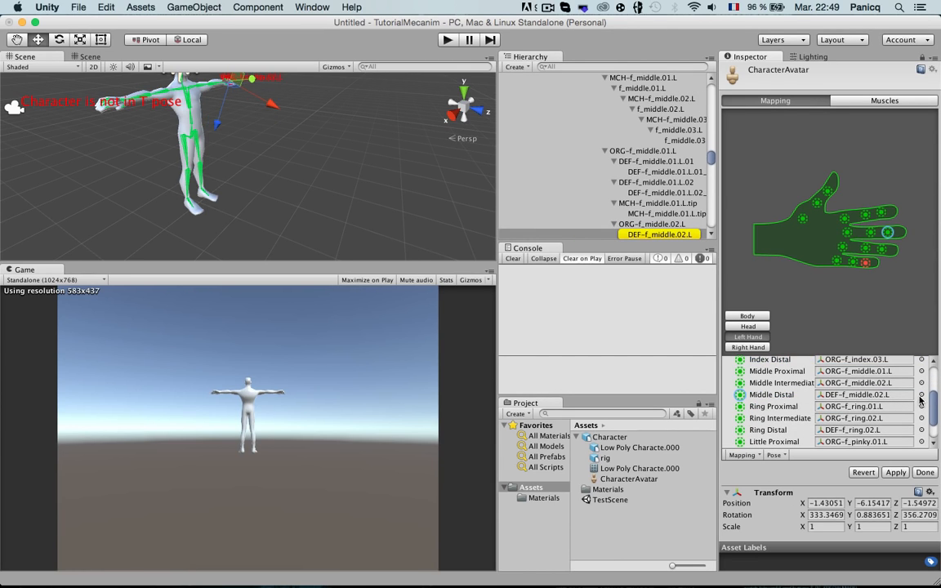
pyautogui.click(922, 396)
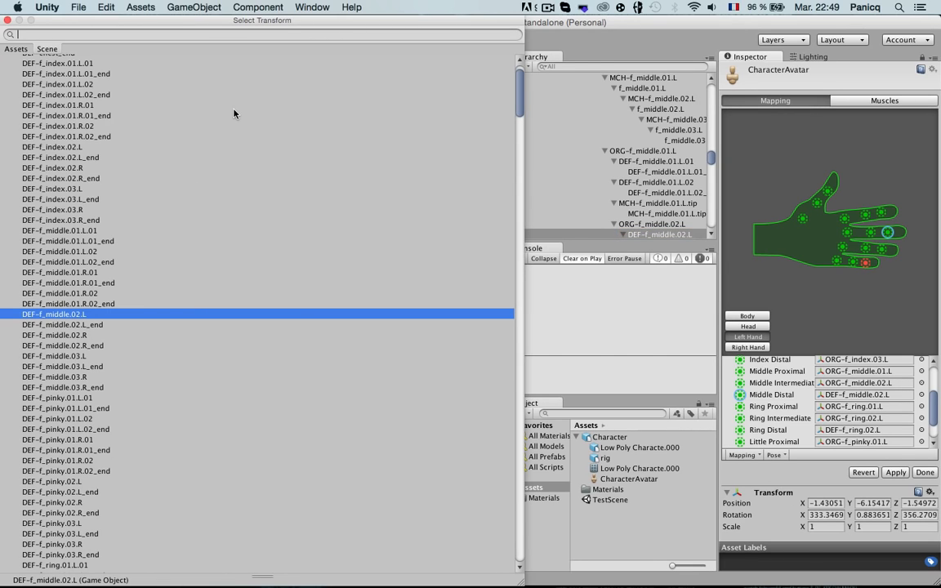
pyautogui.write('ORG-')
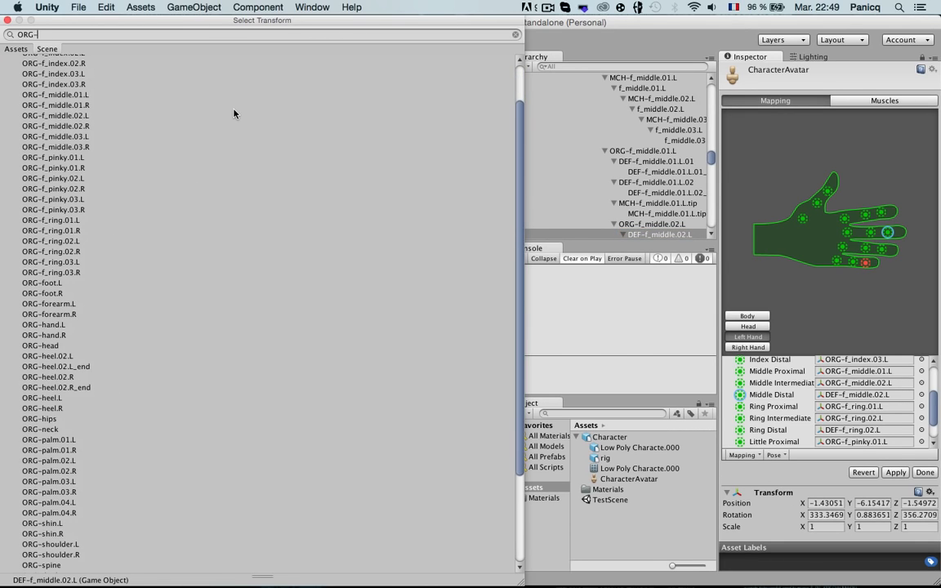
pyautogui.write('Mi')
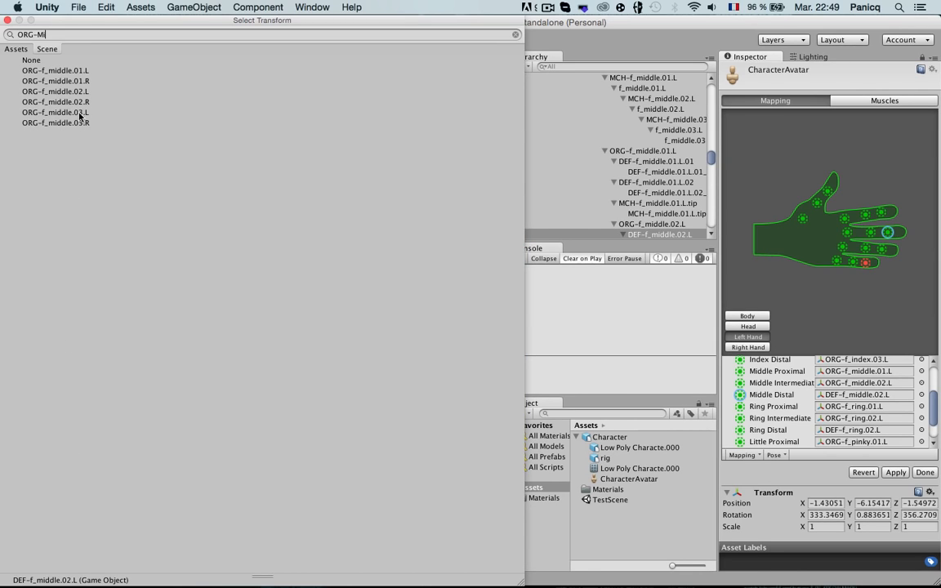
pyautogui.doubleClick(72, 88)
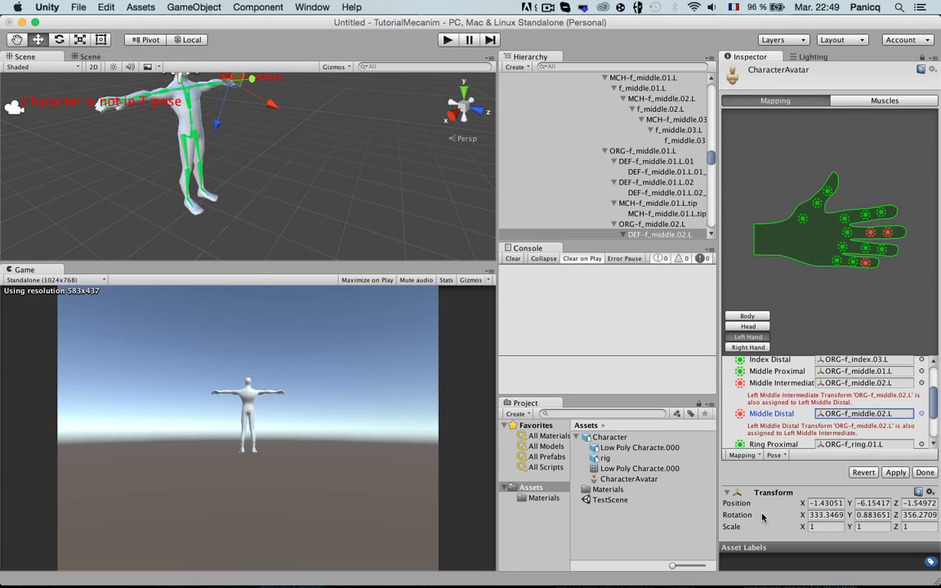
# Assign the ORG-f_middle.03.L bone to the left hand's Middle Distal slot and check the remaining finger slots.
pyautogui.click(906, 384)
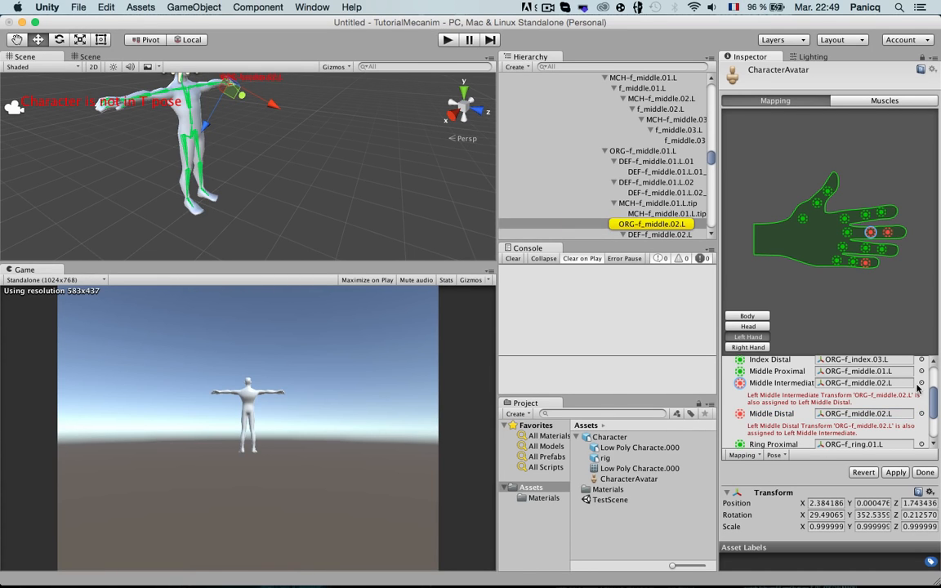
pyautogui.click(921, 382)
pyautogui.write('o')
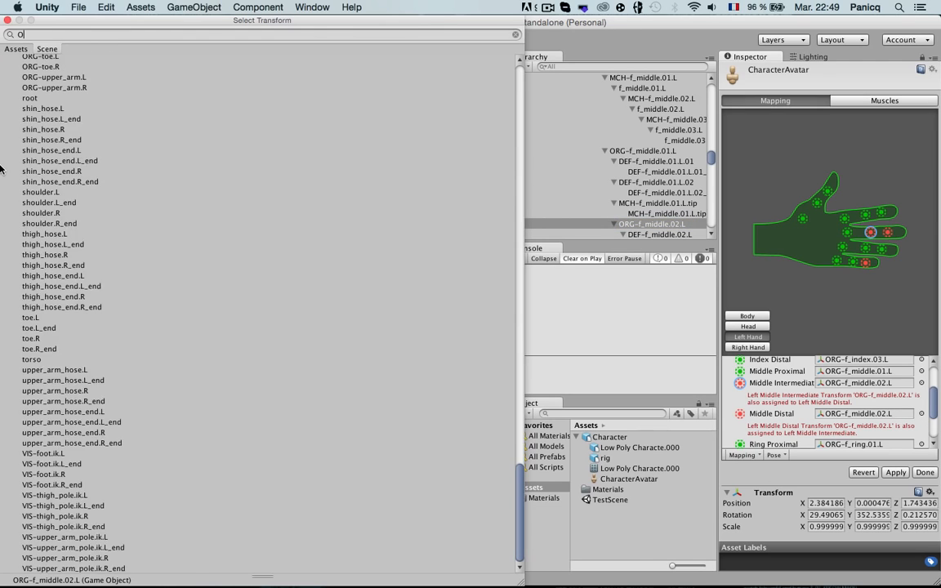
pyautogui.write('RG-mid')
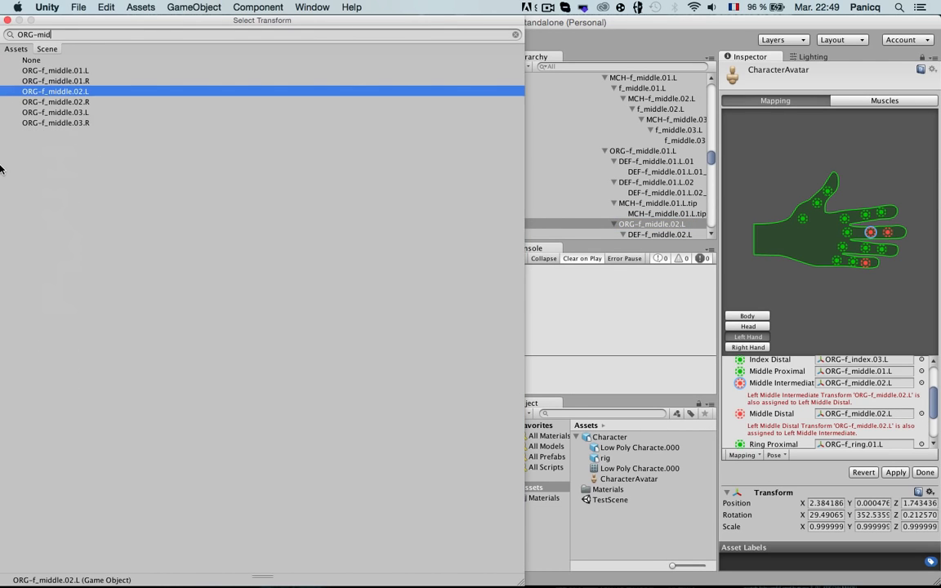
pyautogui.doubleClick(97, 113)
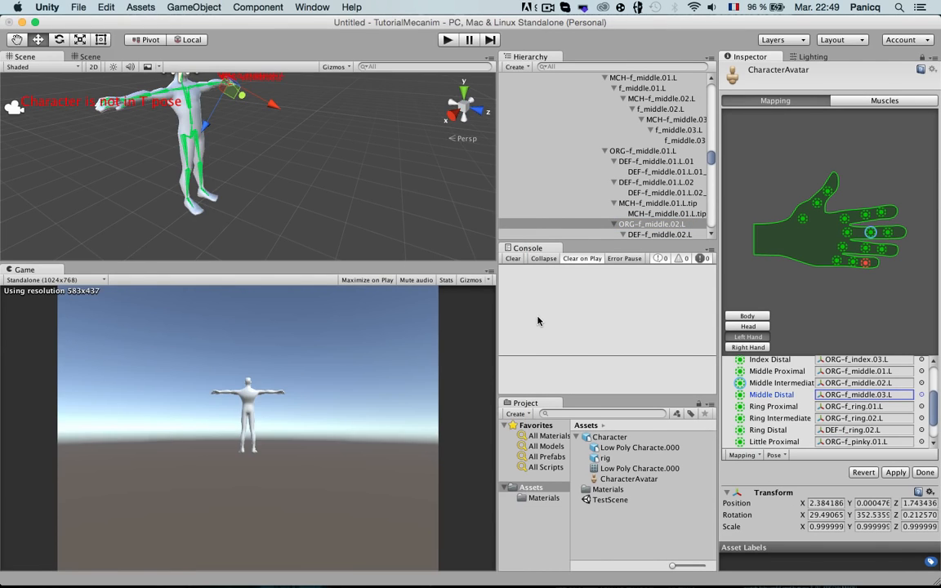
pyautogui.scroll(1, 919, 405)
pyautogui.scroll(5, 919, 405)
pyautogui.scroll(-8, 919, 404)
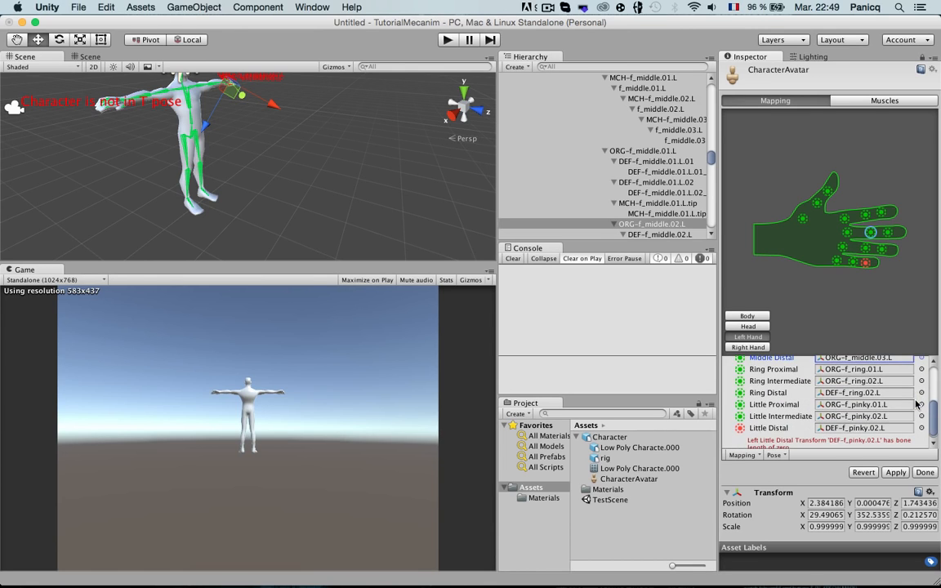
# Try to assign the ORG-f_ring.01.L bone to the left hand's Ring Distal slot.
pyautogui.click(892, 394)
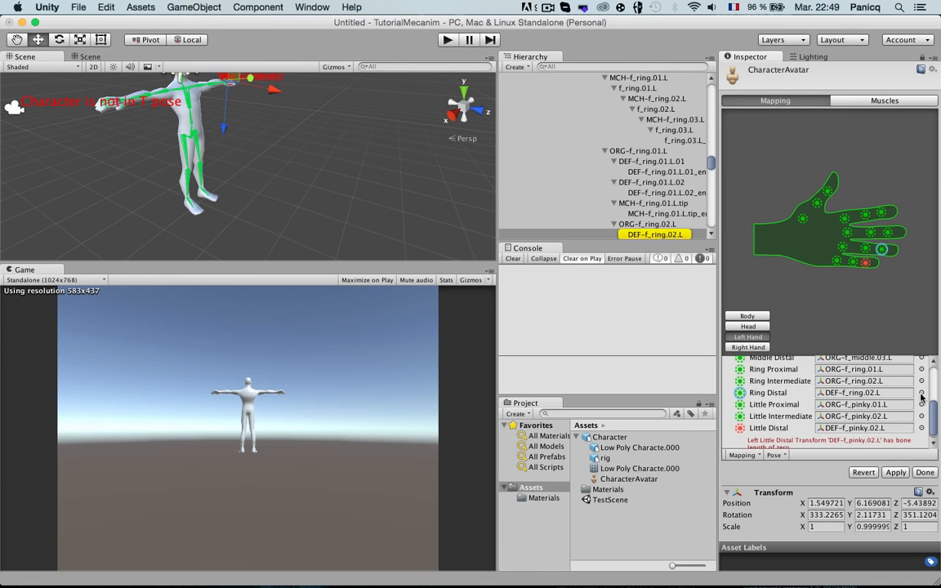
pyautogui.click(921, 393)
pyautogui.write('ORG-')
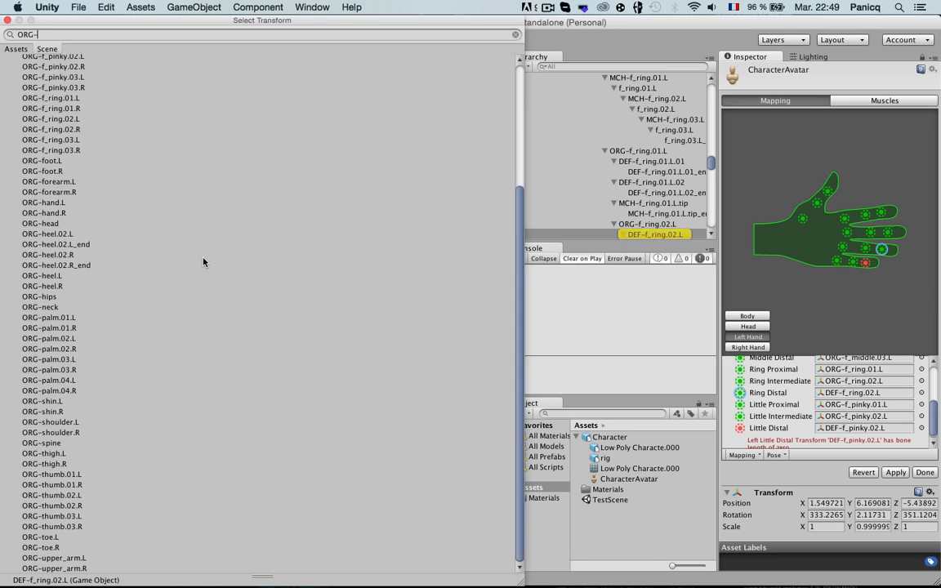
pyautogui.write('Ri')
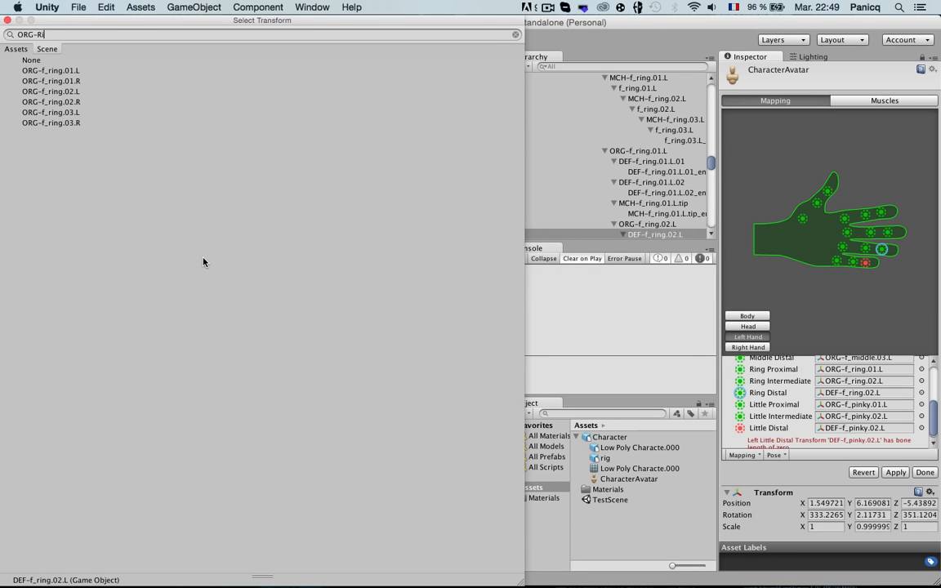
pyautogui.click(66, 73)
pyautogui.doubleClick(65, 73)
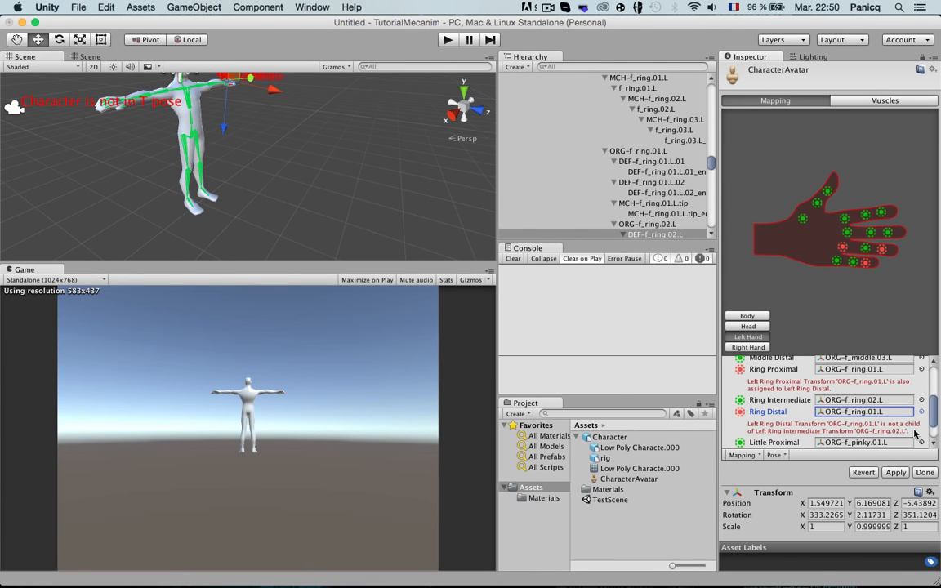
# Try to assign the ORG-f_ring.02.L bone to the left hand's Ring Distal slot.
pyautogui.scroll(-1, 916, 438)
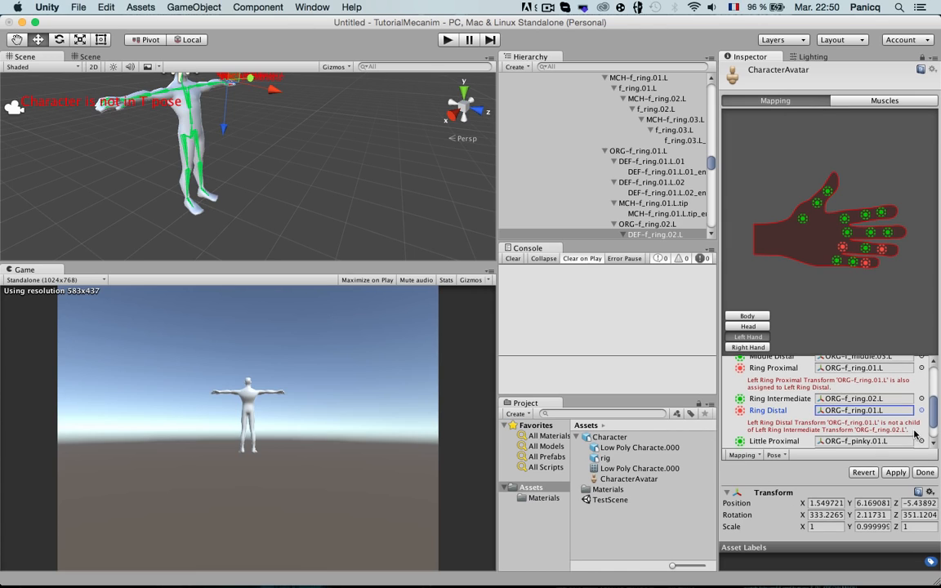
pyautogui.click(922, 411)
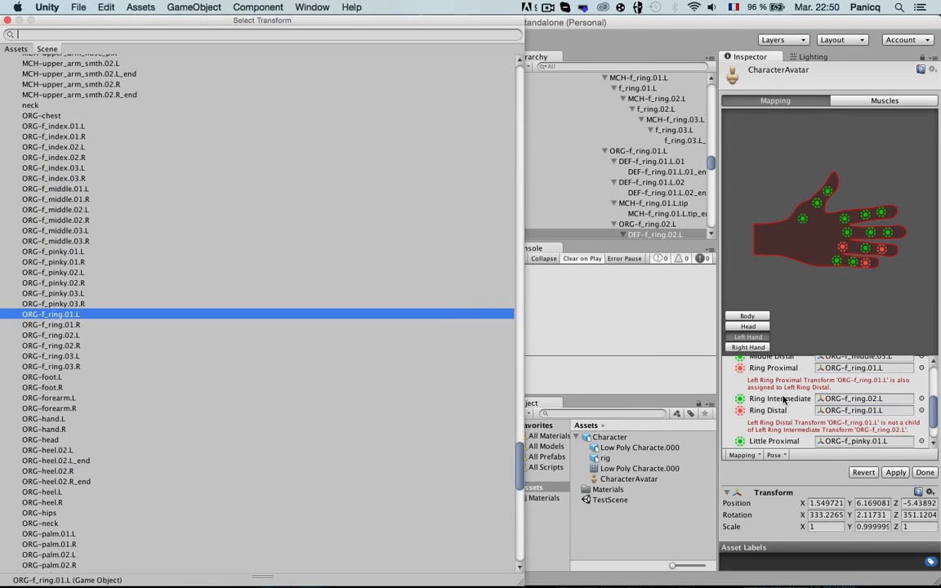
pyautogui.write('ORG-')
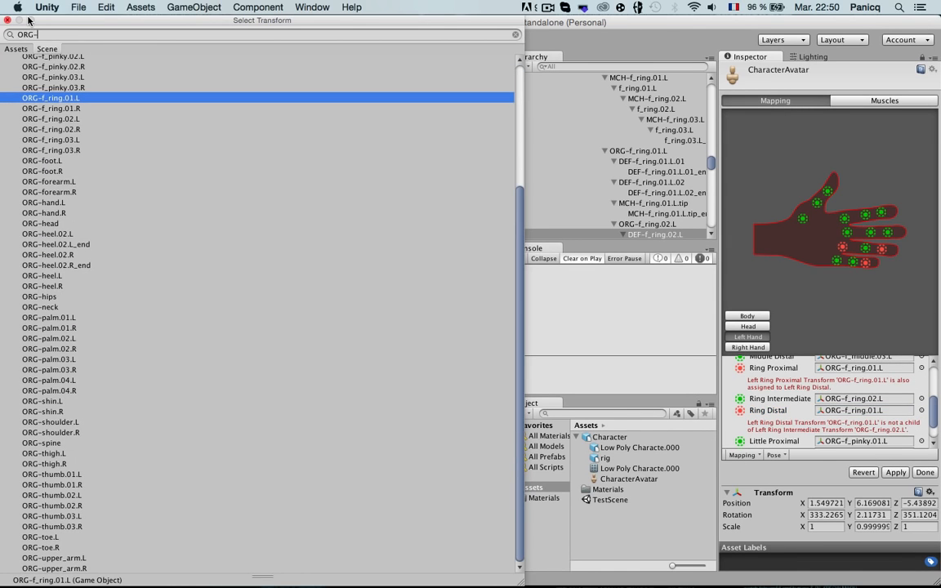
pyautogui.write('Ri')
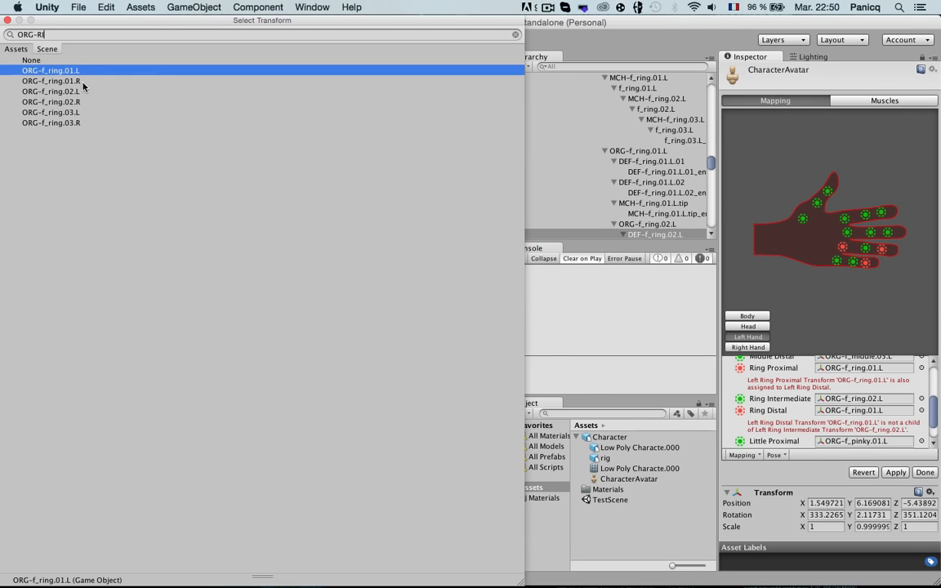
pyautogui.doubleClick(51, 92)
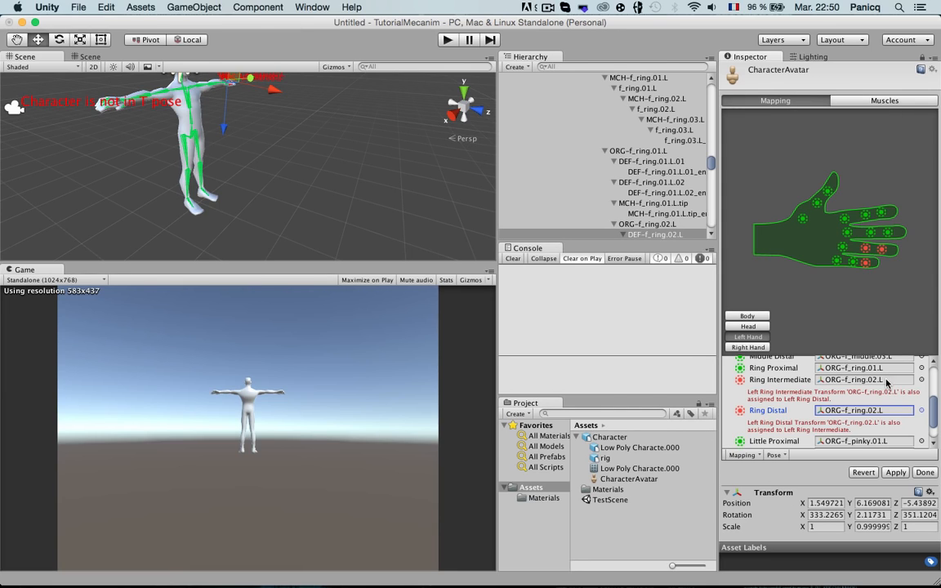
# Assign the ORG-f_ring.03.L bone to the left hand's Ring Distal slot.
pyautogui.scroll(1, 887, 383)
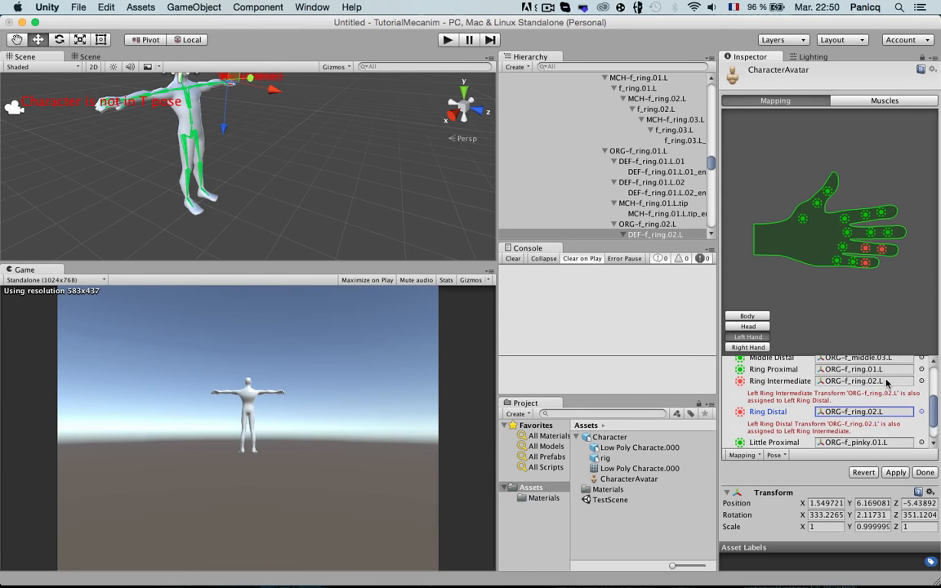
pyautogui.scroll(-3, 891, 388)
pyautogui.scroll(4, 906, 408)
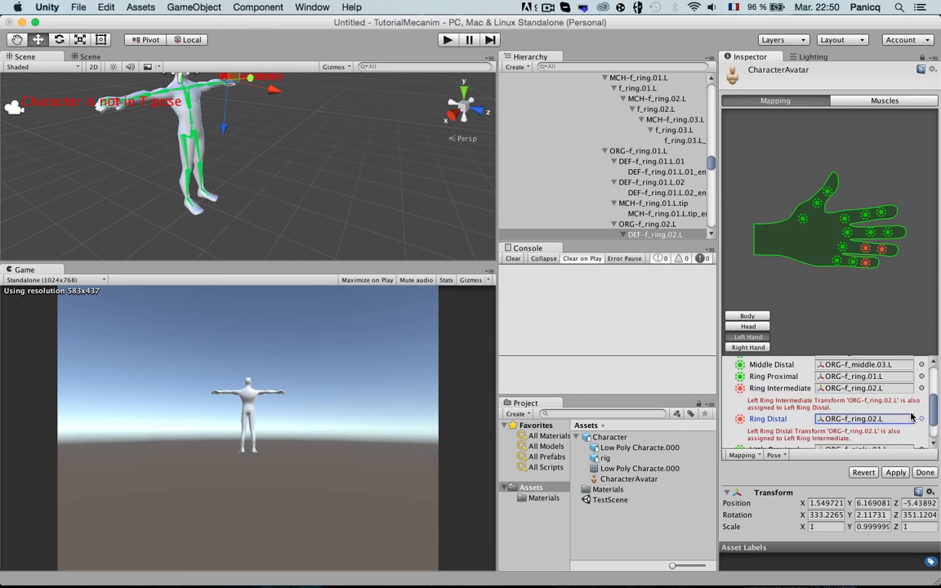
pyautogui.click(841, 377)
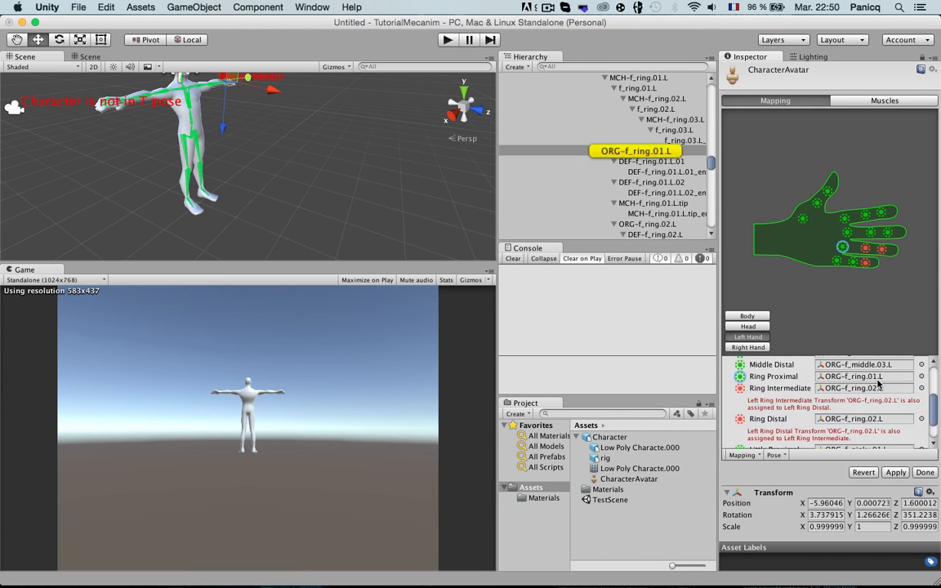
pyautogui.click(922, 419)
pyautogui.write('ORG-ring')
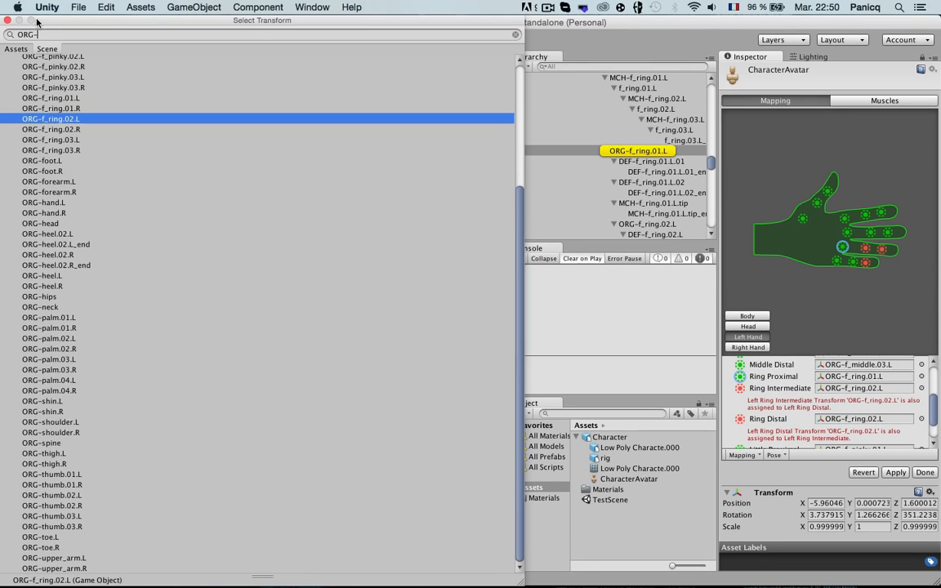
pyautogui.press('Down')
pyautogui.press('Down')
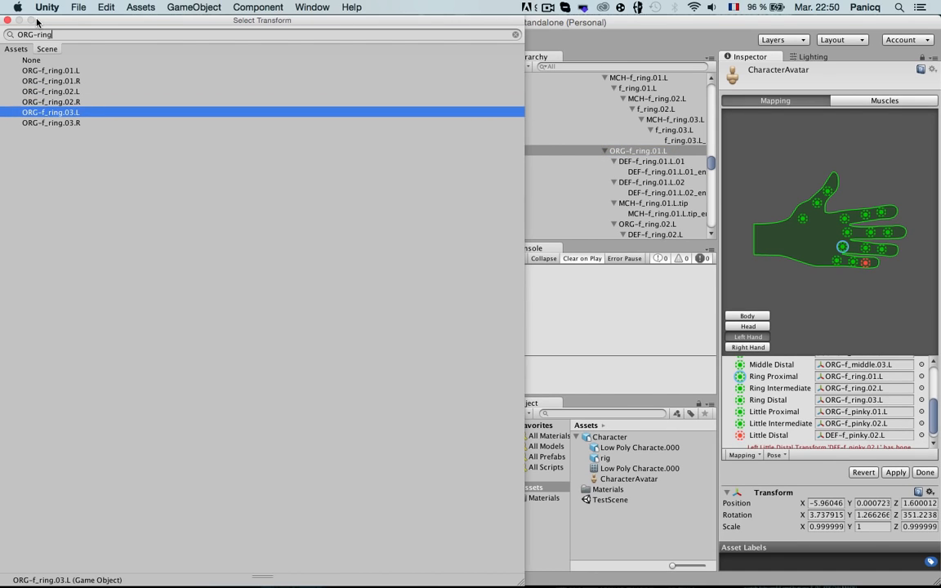
pyautogui.press('Return')
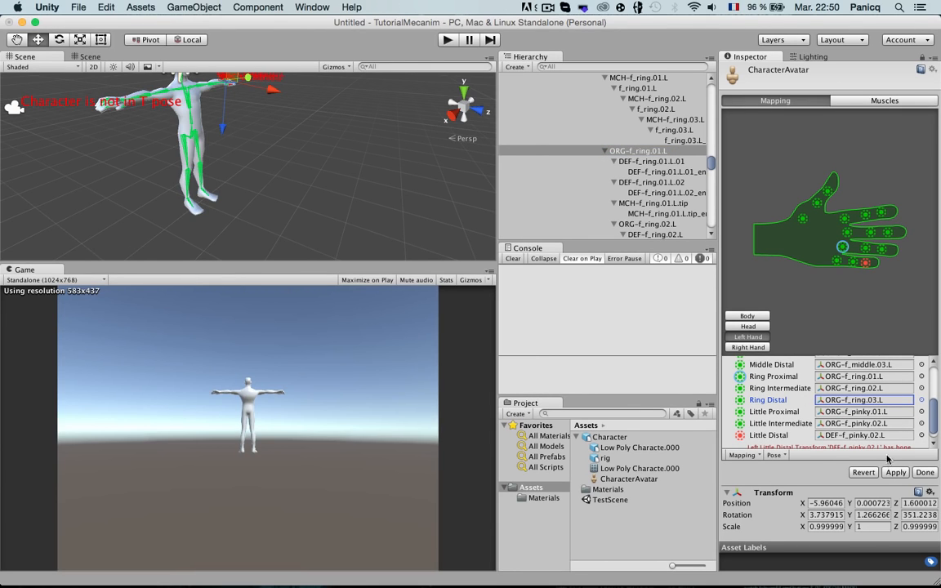
# Assign the ORG-f_pinky.03.L bone to the left hand's Little Distal slot and switch to the right hand's mapping.
pyautogui.scroll(-1, 777, 364)
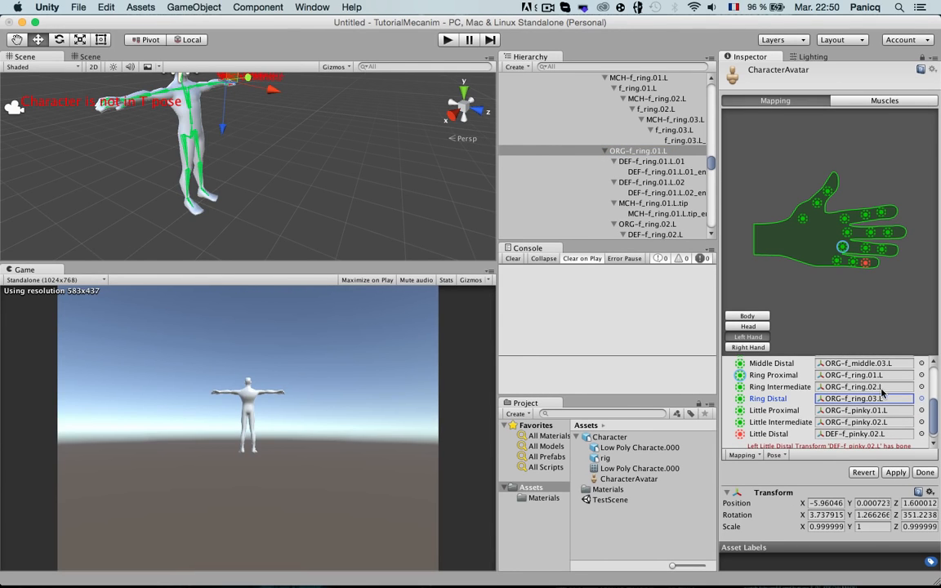
pyautogui.click(900, 435)
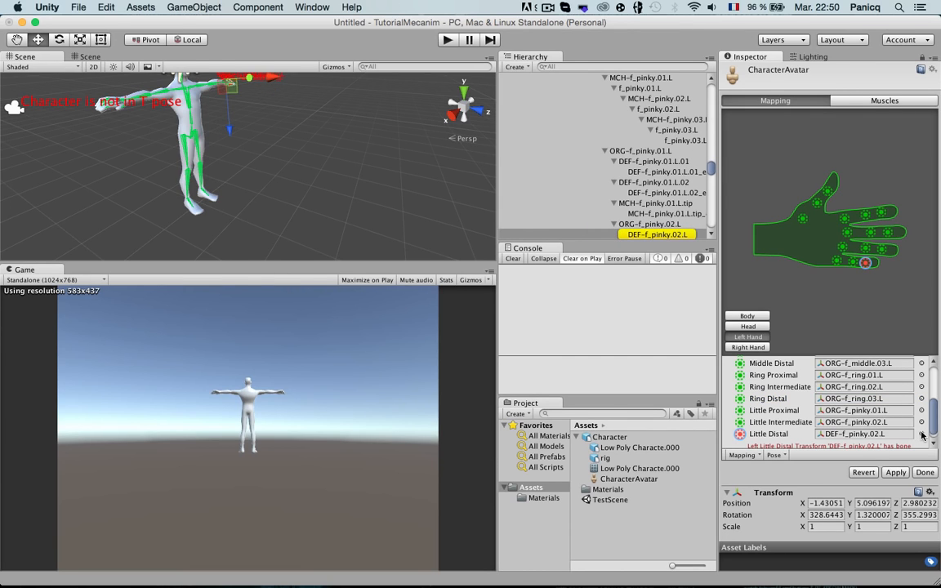
pyautogui.click(922, 434)
pyautogui.write('OR')
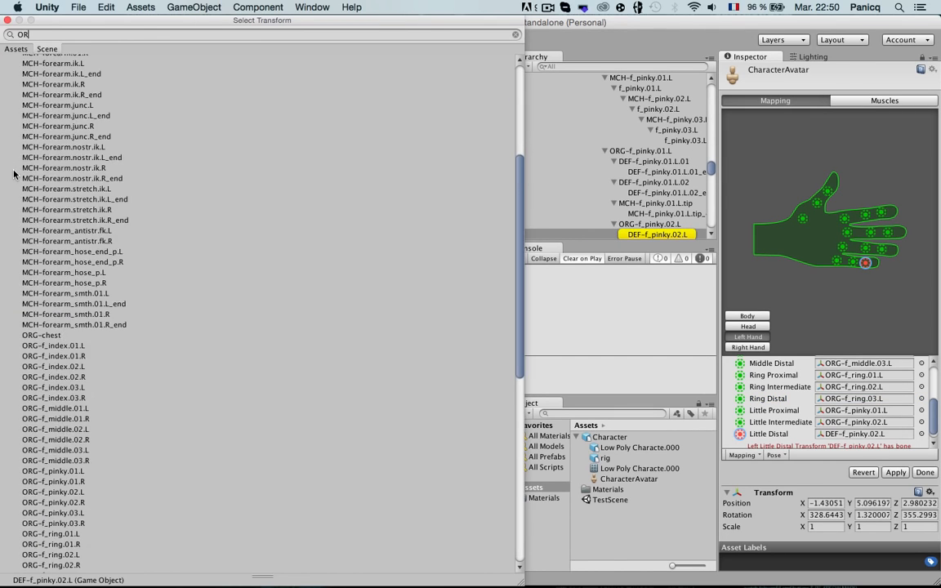
pyautogui.write('G-pi')
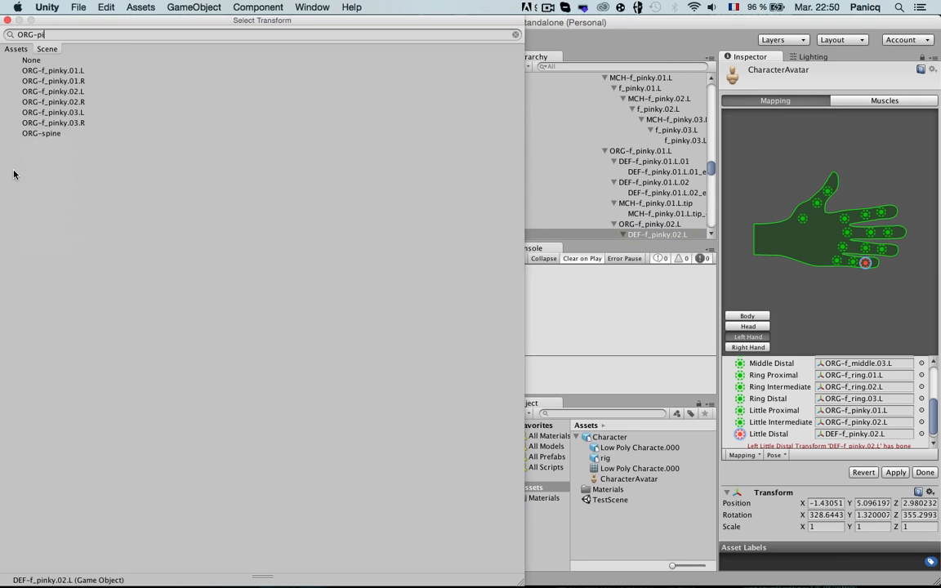
pyautogui.doubleClick(89, 115)
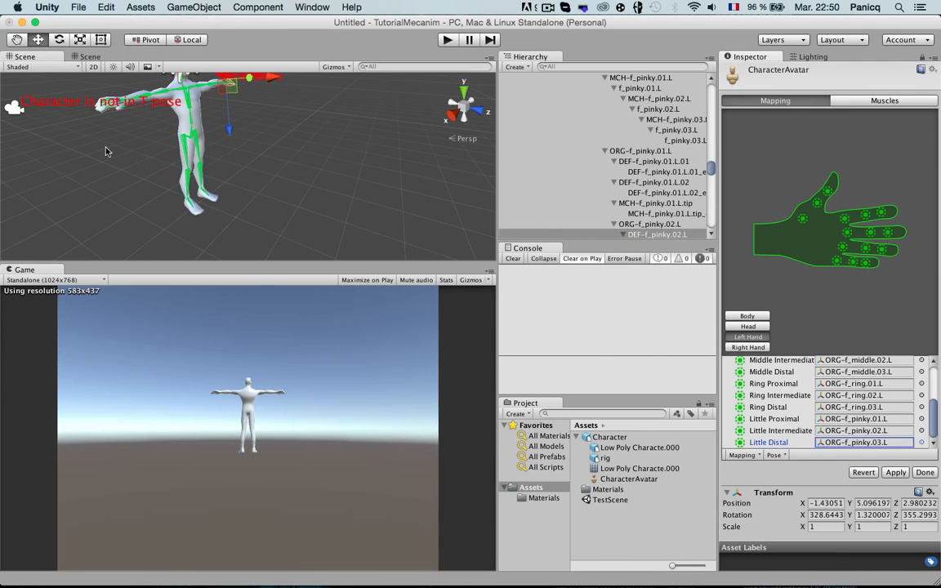
pyautogui.scroll(-3, 889, 439)
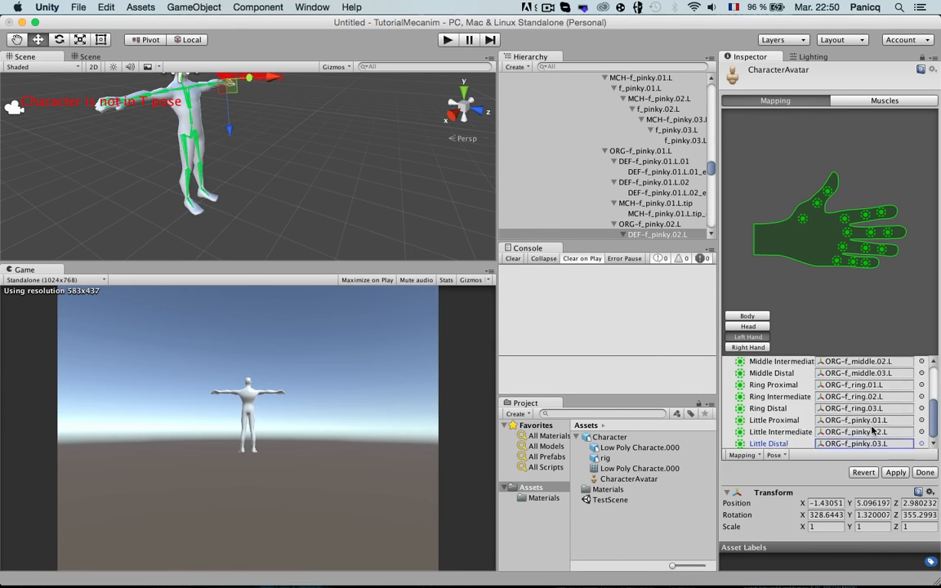
pyautogui.click(748, 347)
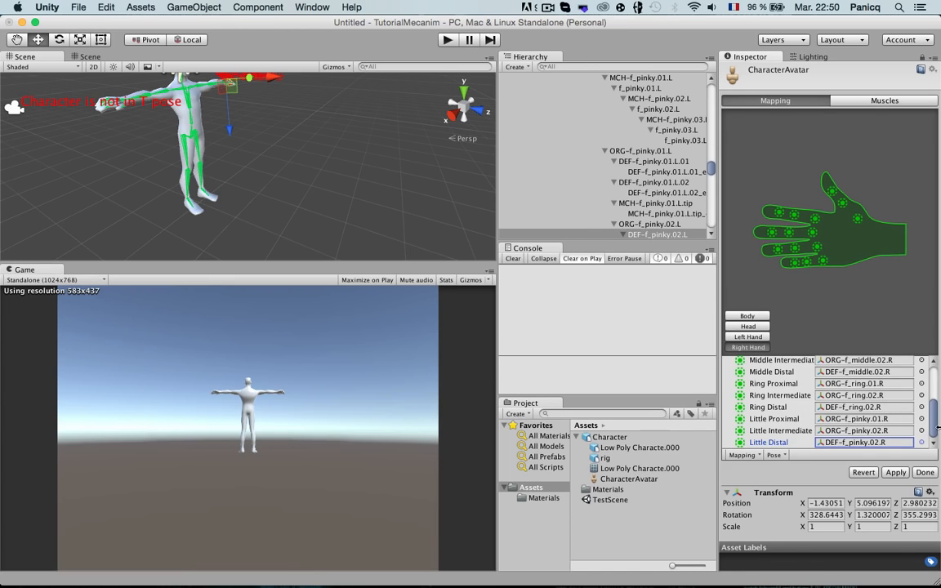
# Try to assign the ORG-thumb.02.R bone to the right hand's Thumb Distal slot.
pyautogui.click(857, 411)
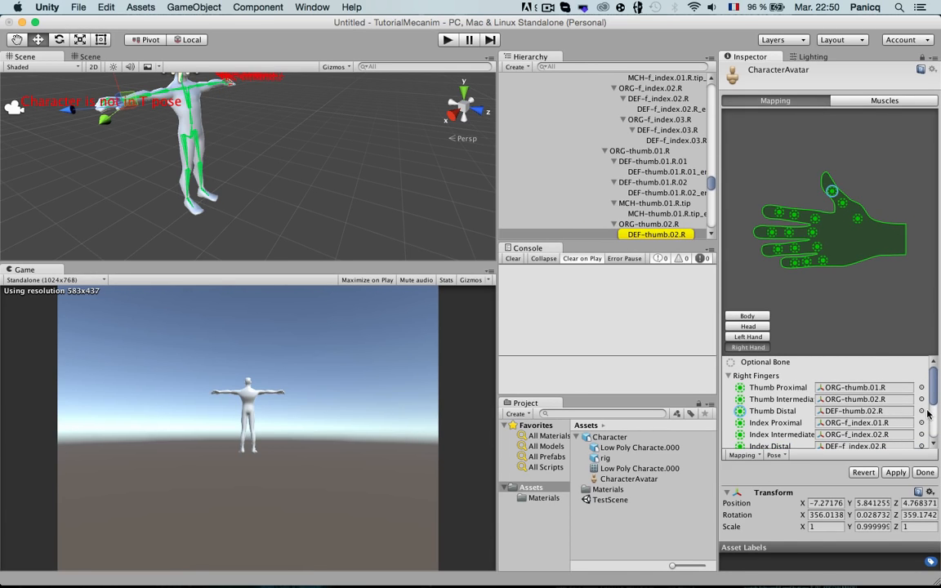
pyautogui.click(921, 411)
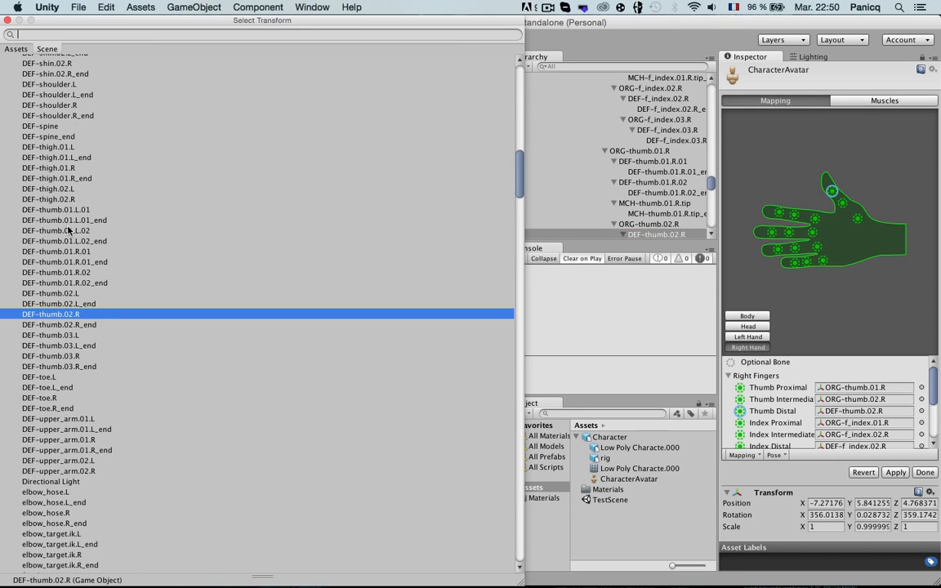
pyautogui.write('ORG-thu')
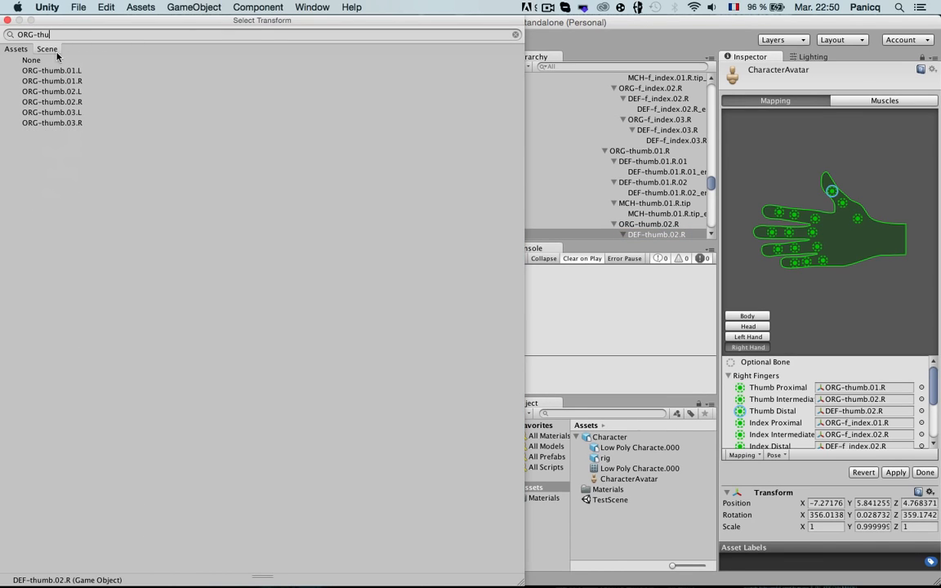
pyautogui.doubleClick(90, 102)
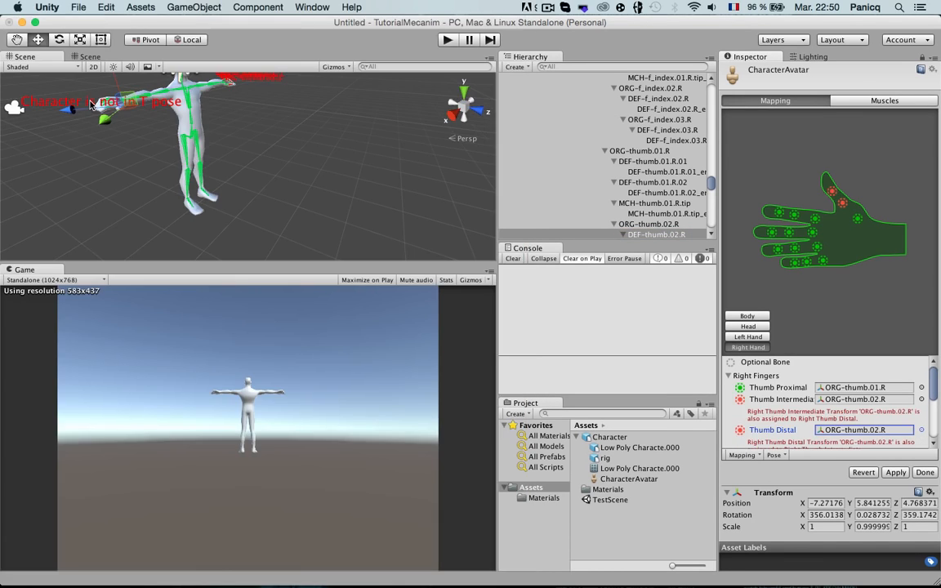
# Assign the ORG-thumb.03.R bone to the right hand's Thumb Distal slot.
pyautogui.click(921, 430)
pyautogui.write('ORG-thu')
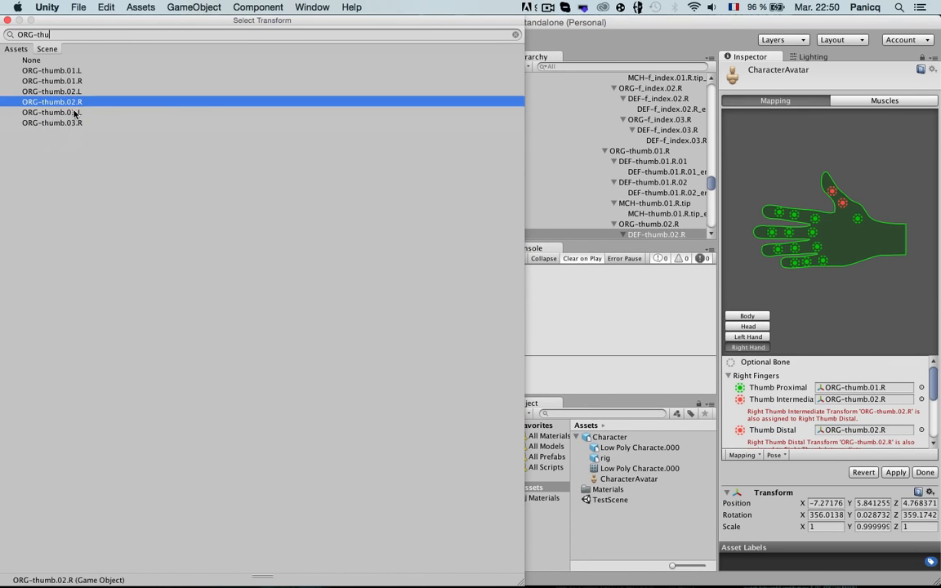
pyautogui.doubleClick(51, 122)
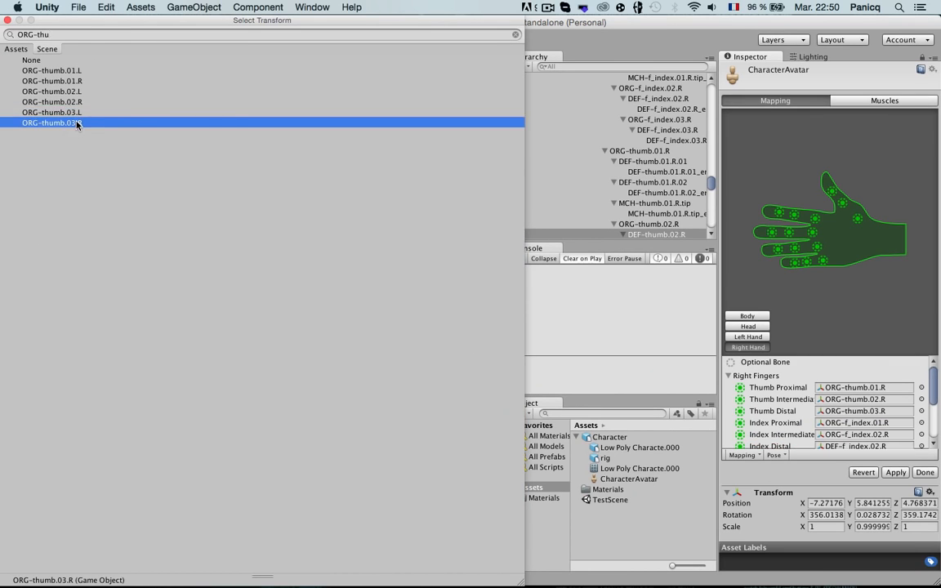
# Assign the ORG-f_index.03.R bone to the right hand's Index Distal slot.
pyautogui.scroll(-1, 894, 402)
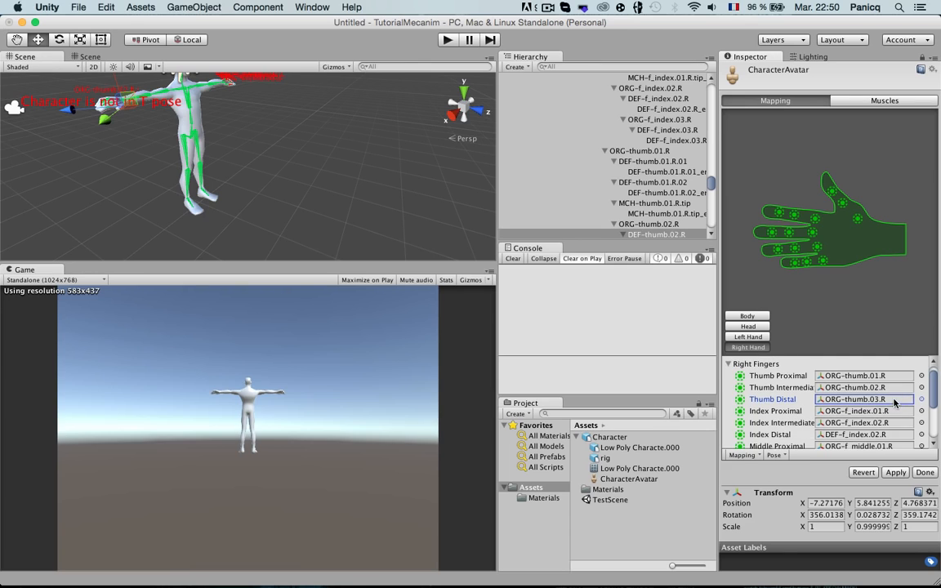
pyautogui.click(879, 435)
pyautogui.click(922, 434)
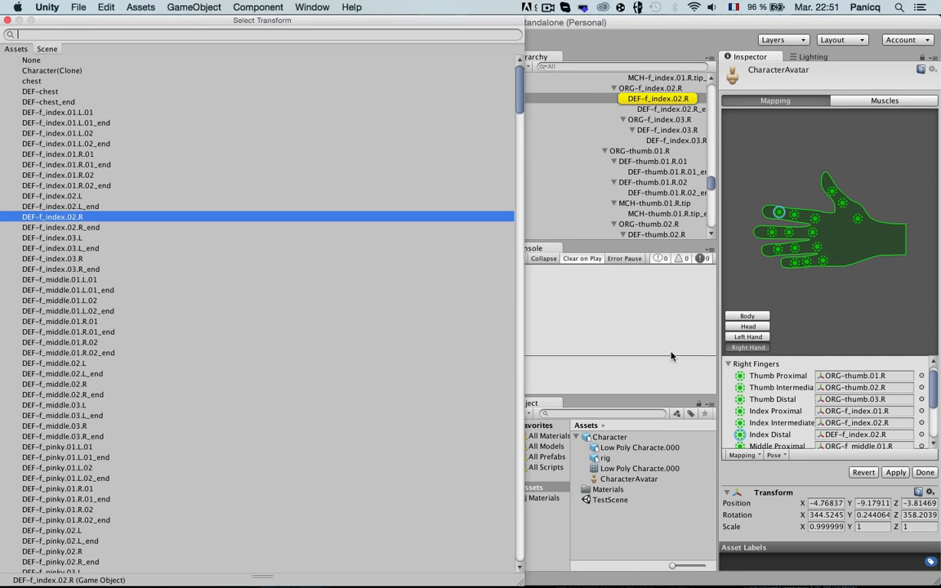
pyautogui.write('ORG-inde')
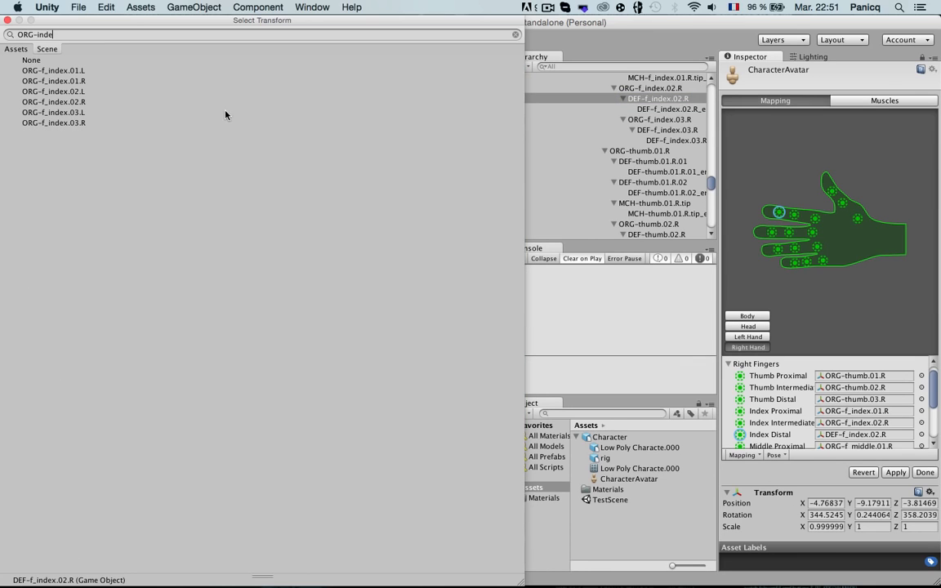
pyautogui.doubleClick(58, 123)
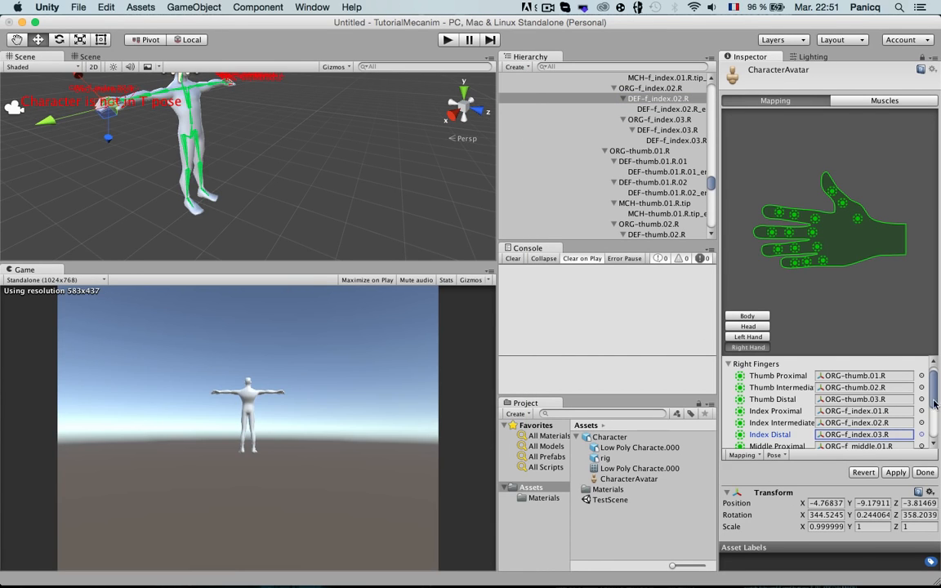
# Assign the ORG-f_middle.03.R bone to the right hand's Middle Distal slot.
pyautogui.scroll(-3, 871, 424)
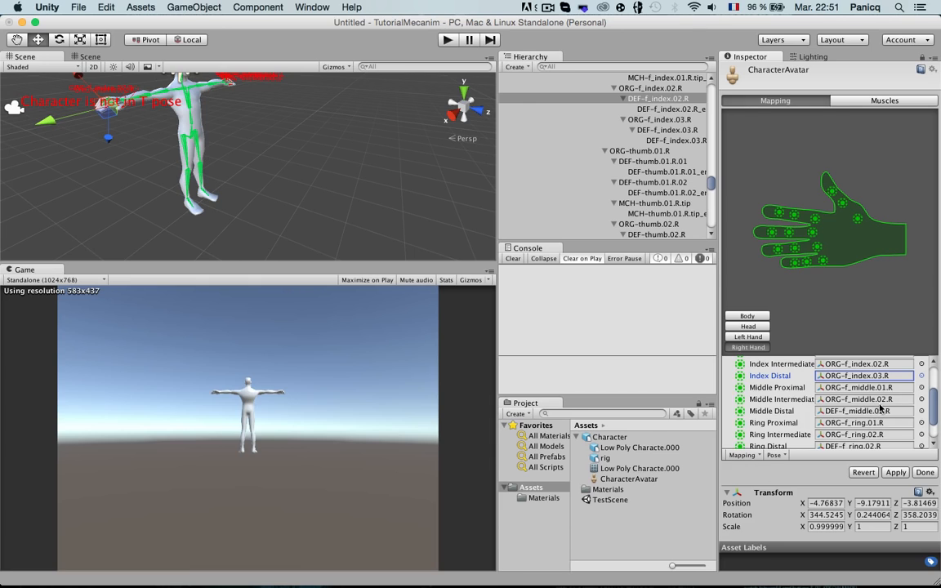
pyautogui.click(922, 412)
pyautogui.write('ORG-mid')
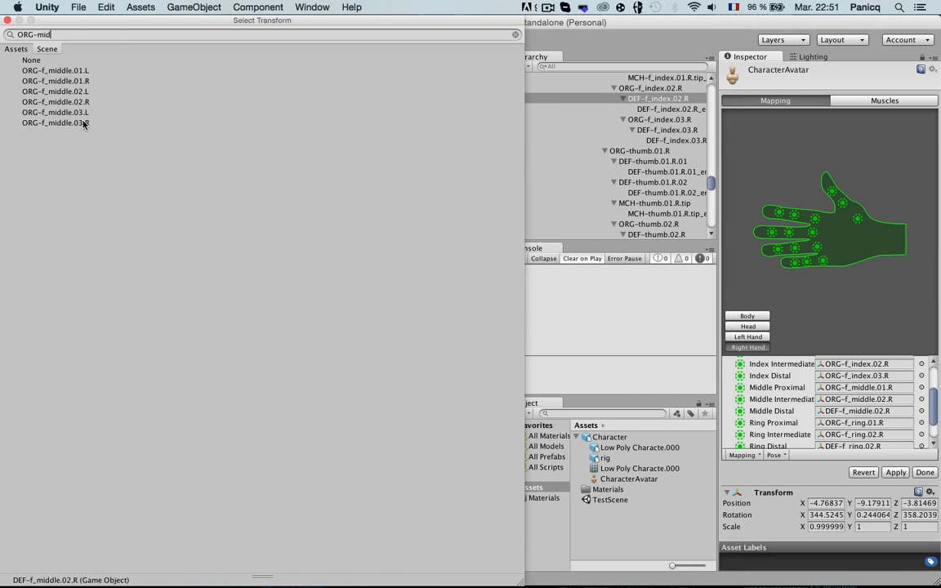
pyautogui.doubleClick(83, 123)
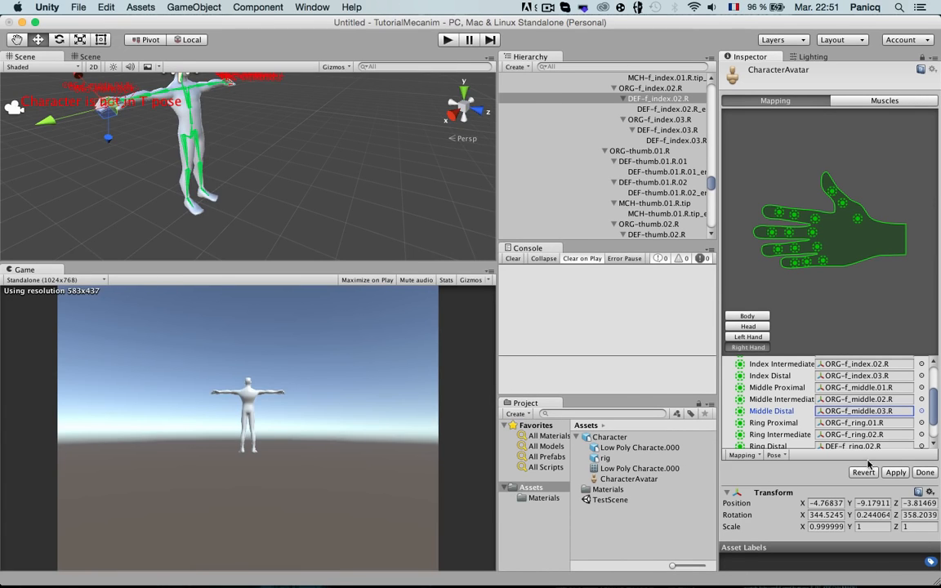
# Assign the ORG-f_ring.03.R bone to the right hand's Ring Distal slot.
pyautogui.scroll(-1, 875, 425)
pyautogui.click(884, 434)
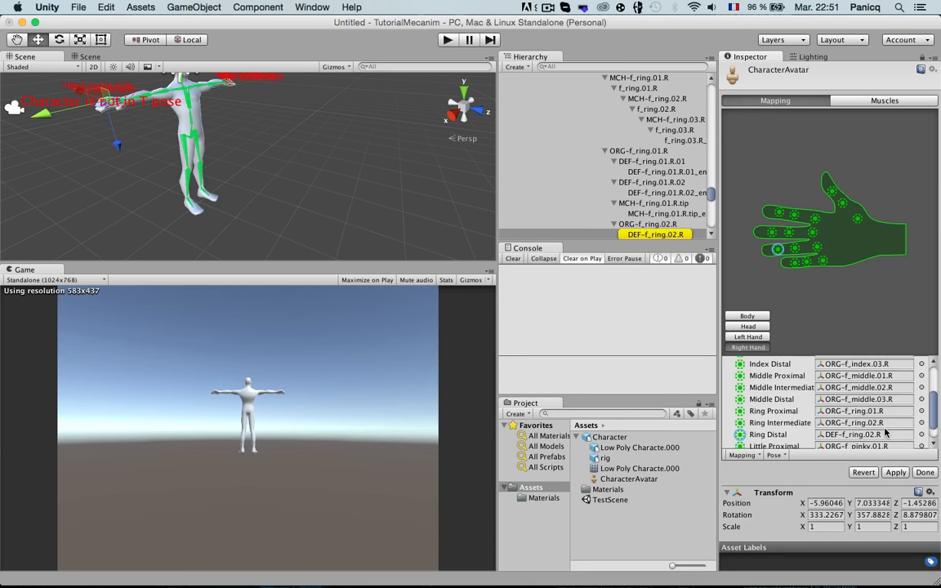
pyautogui.click(922, 435)
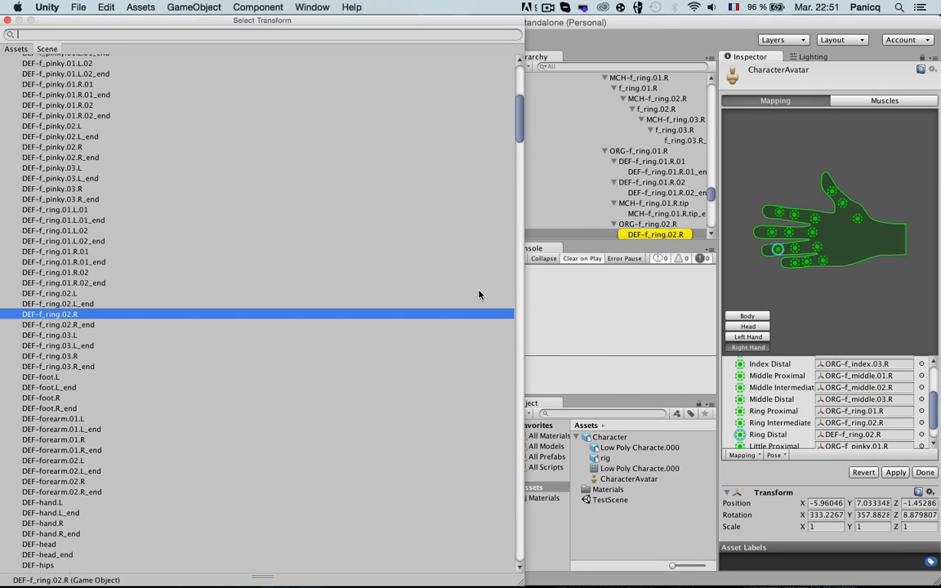
pyautogui.write('ORG-Ri')
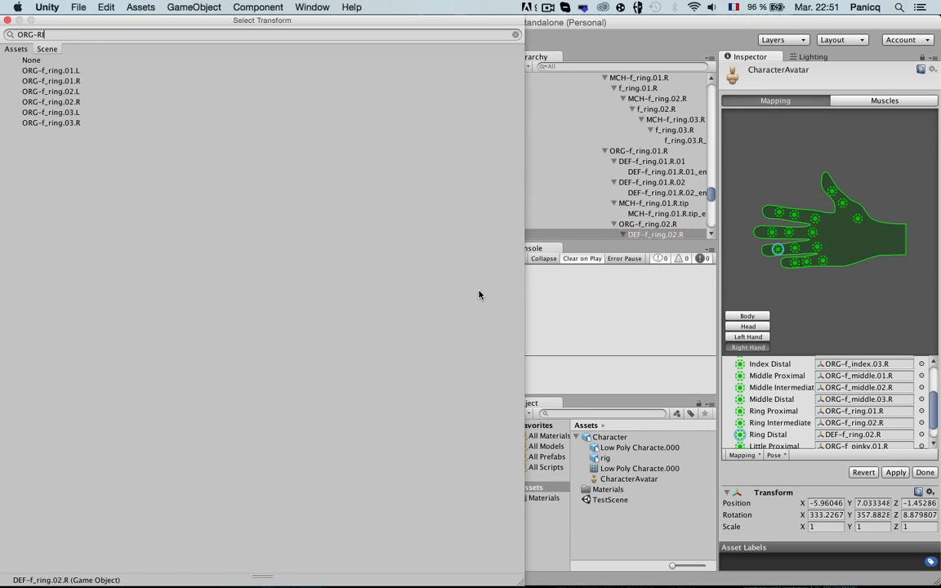
pyautogui.click(65, 111)
pyautogui.doubleClick(57, 122)
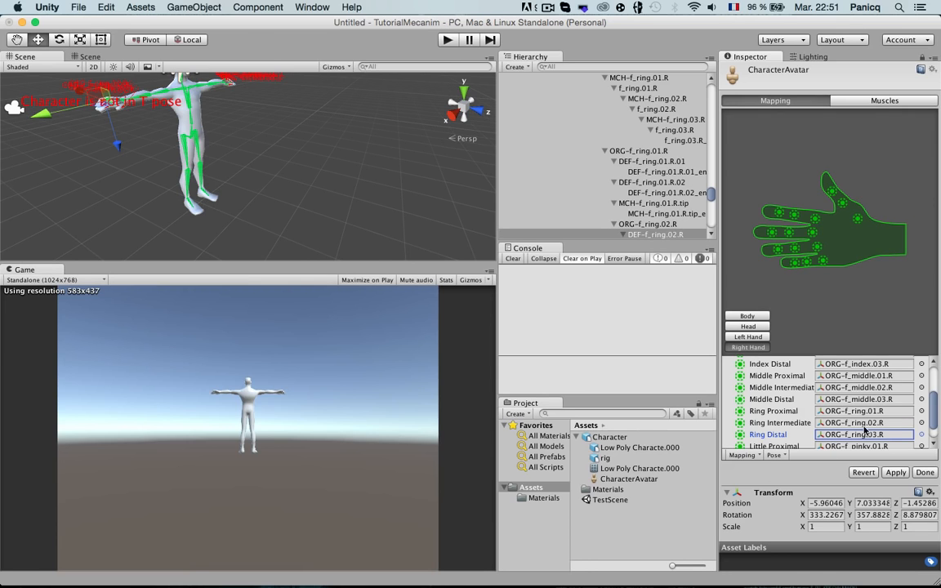
# Assign the ORG-f_pinky.03.R bone to the right hand's Little Distal slot.
pyautogui.scroll(-2, 866, 431)
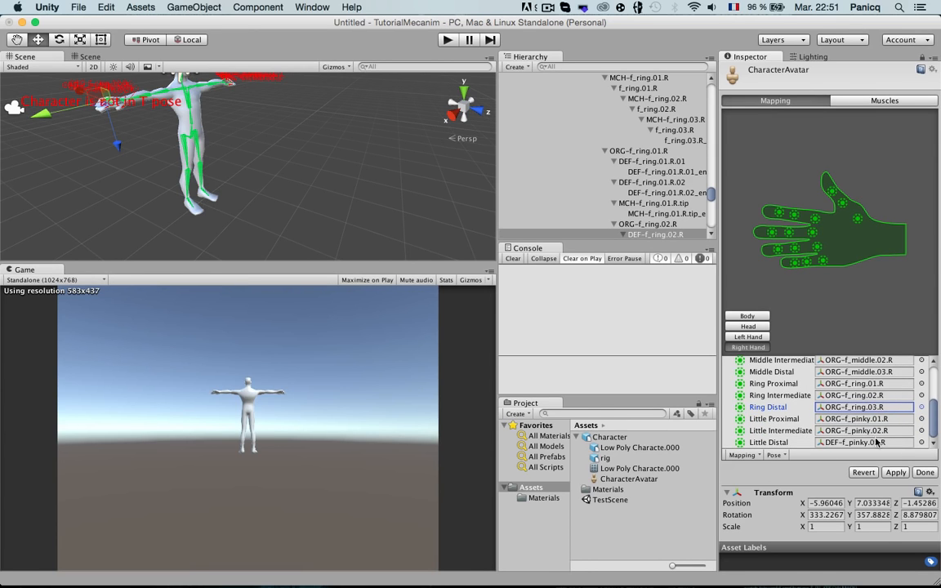
pyautogui.click(922, 442)
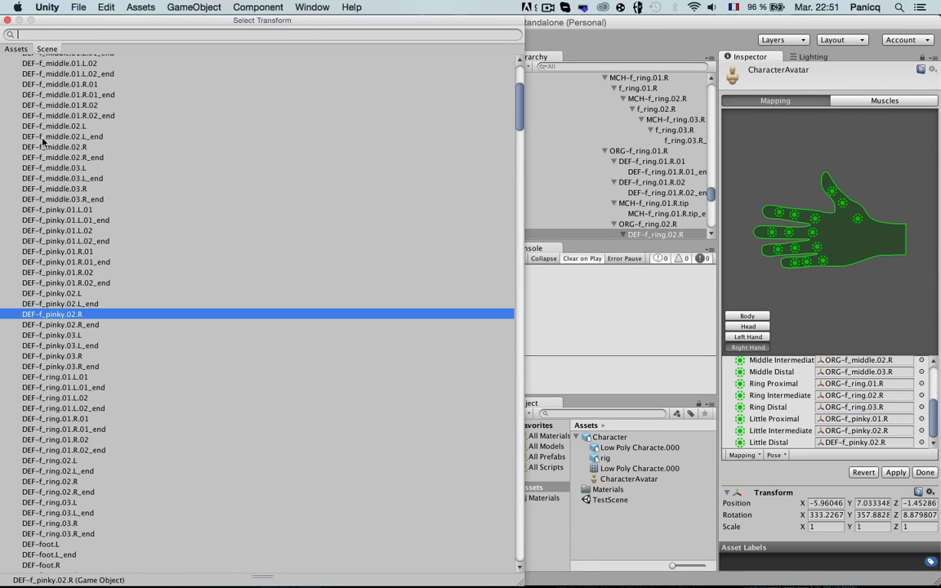
pyautogui.write('ORG-')
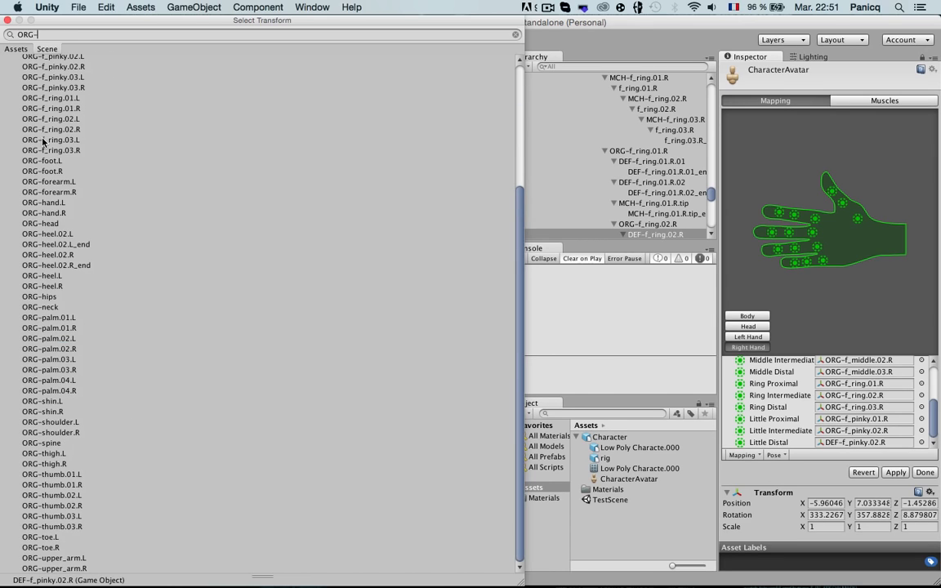
pyautogui.write('pink')
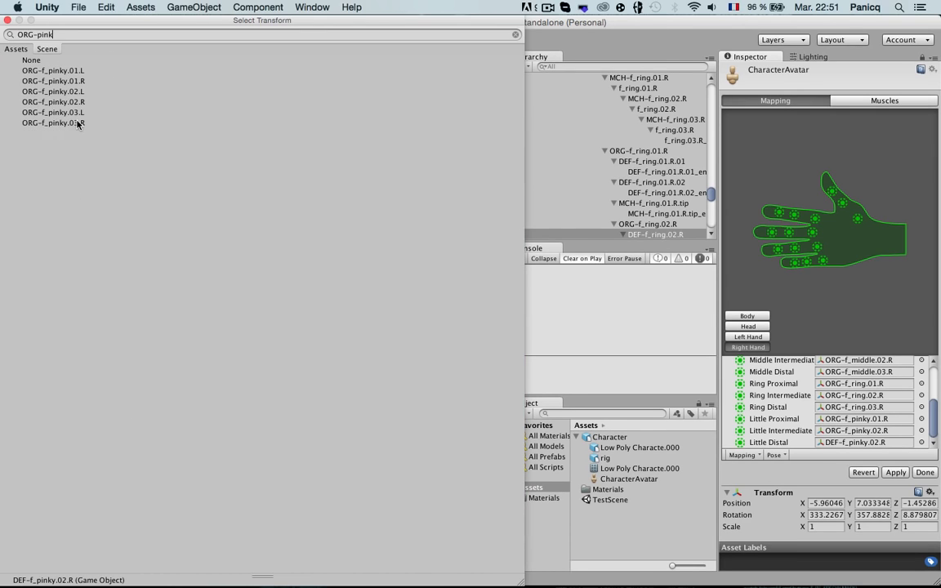
pyautogui.doubleClick(78, 123)
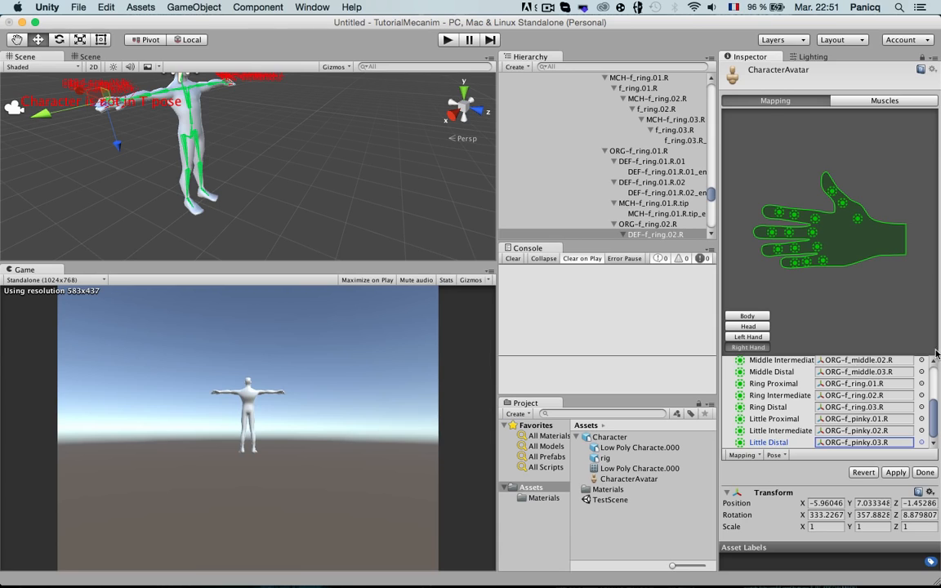
# Check the hand, head and body bone mappings, and finish the avatar configuration by applying the import settings for Character.fbx.
pyautogui.scroll(10, 923, 384)
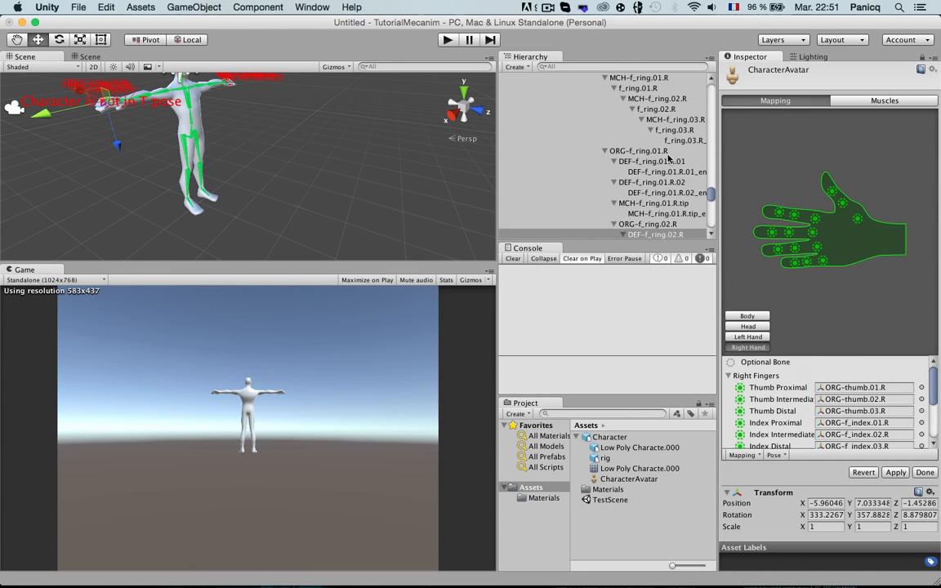
pyautogui.scroll(-5, 309, 181)
pyautogui.scroll(4, 309, 183)
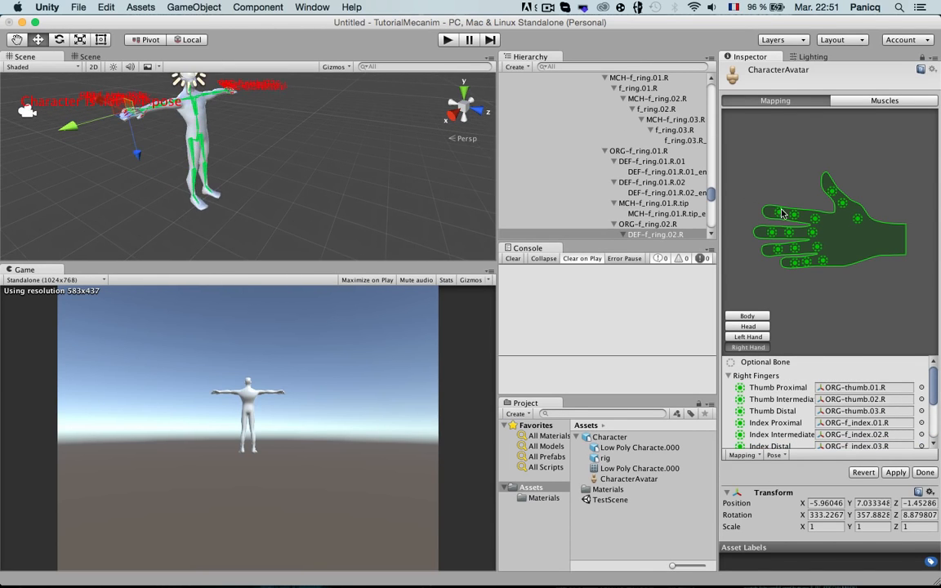
pyautogui.click(762, 338)
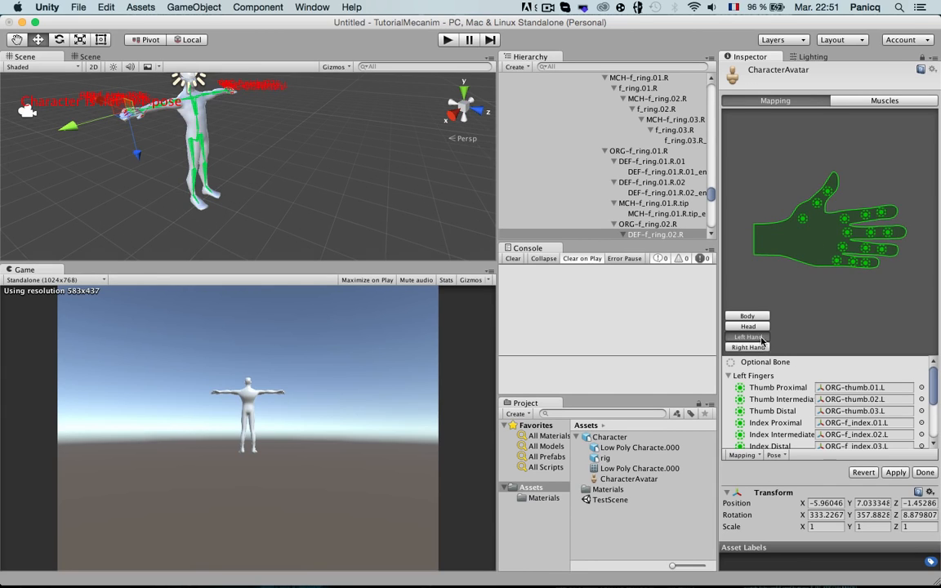
pyautogui.click(760, 326)
pyautogui.click(762, 315)
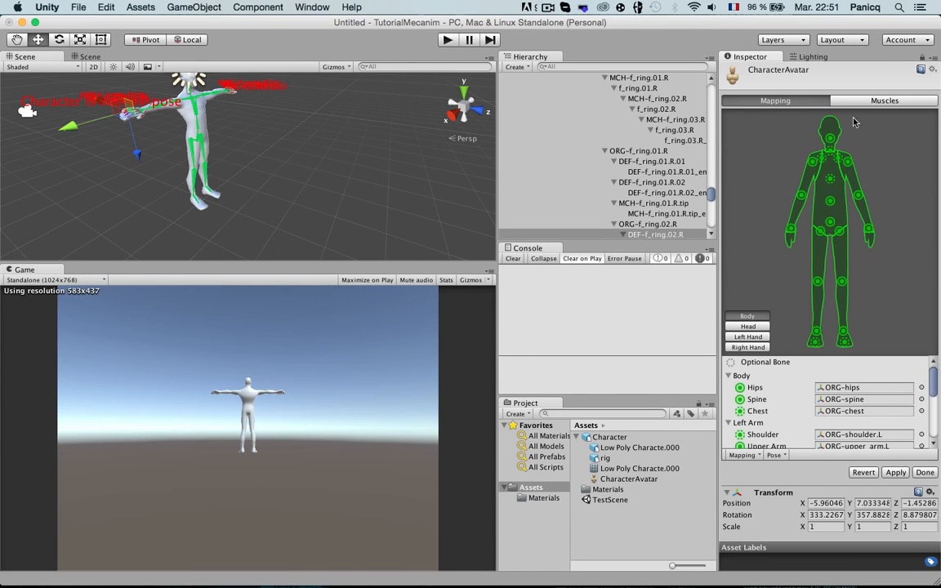
pyautogui.scroll(-10, 862, 400)
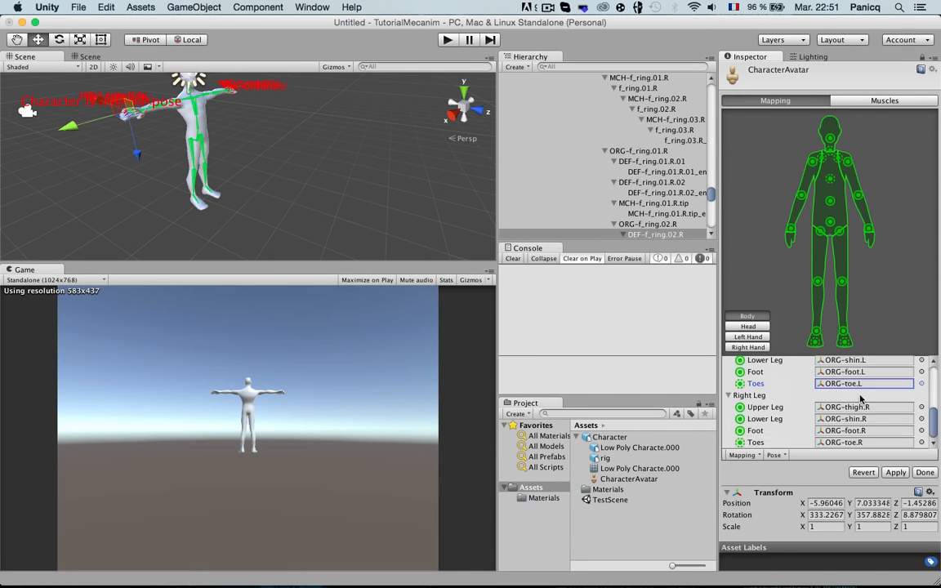
pyautogui.click(925, 473)
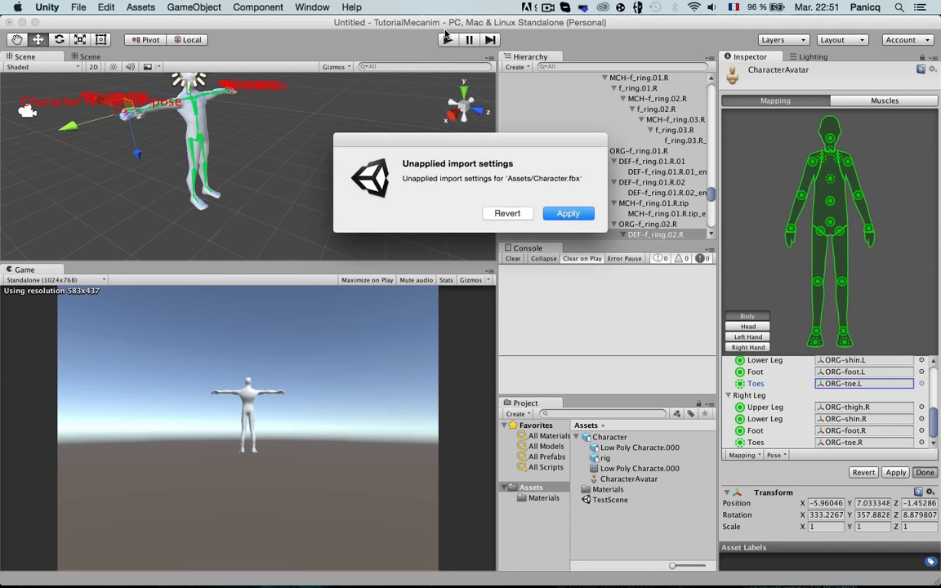
pyautogui.click(563, 211)
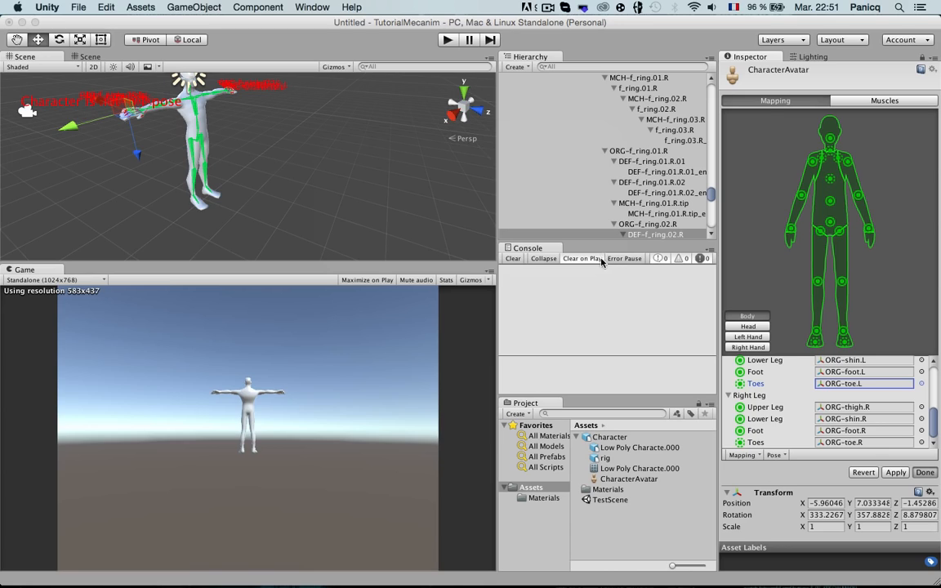
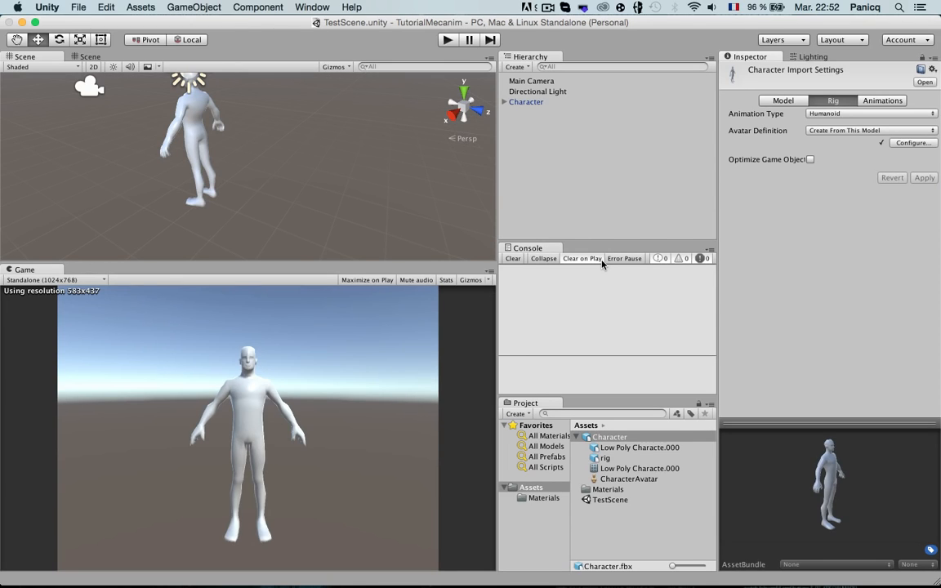
# Look through the Character model's Rig, Model and Animations import settings.
pyautogui.click(859, 103)
pyautogui.click(834, 100)
pyautogui.click(783, 100)
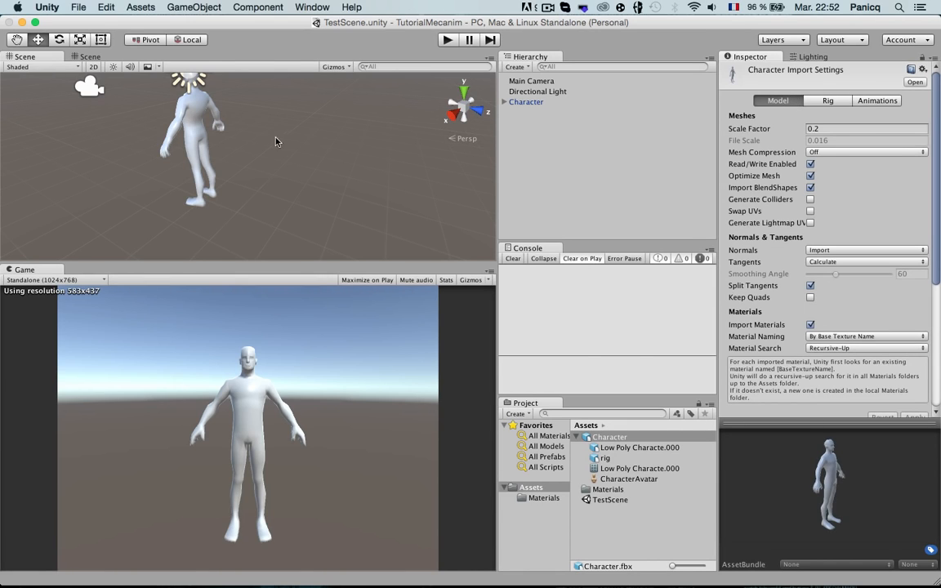
pyautogui.click(879, 103)
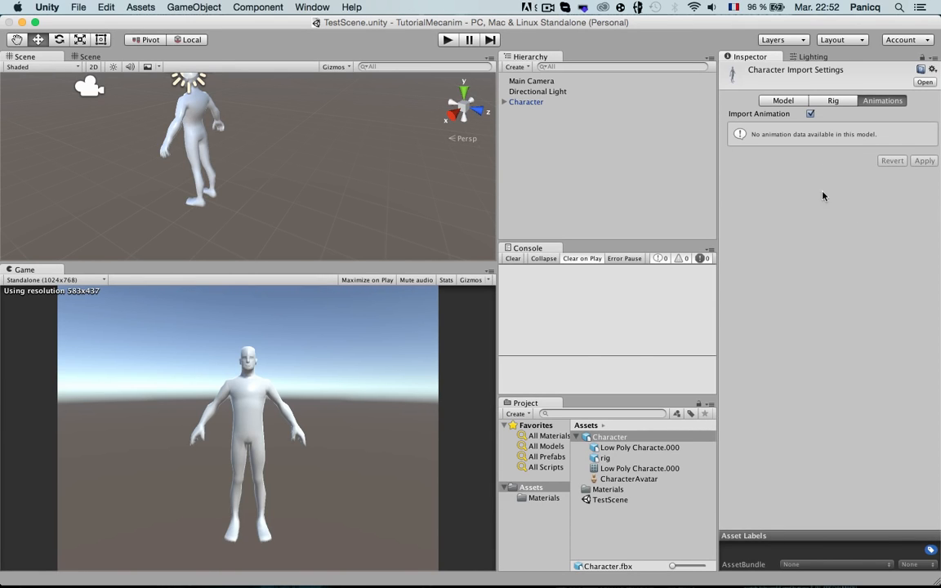
# Select the Character in the scene and examine its Animator component's Controller and Avatar settings.
pyautogui.scroll(-5, 193, 158)
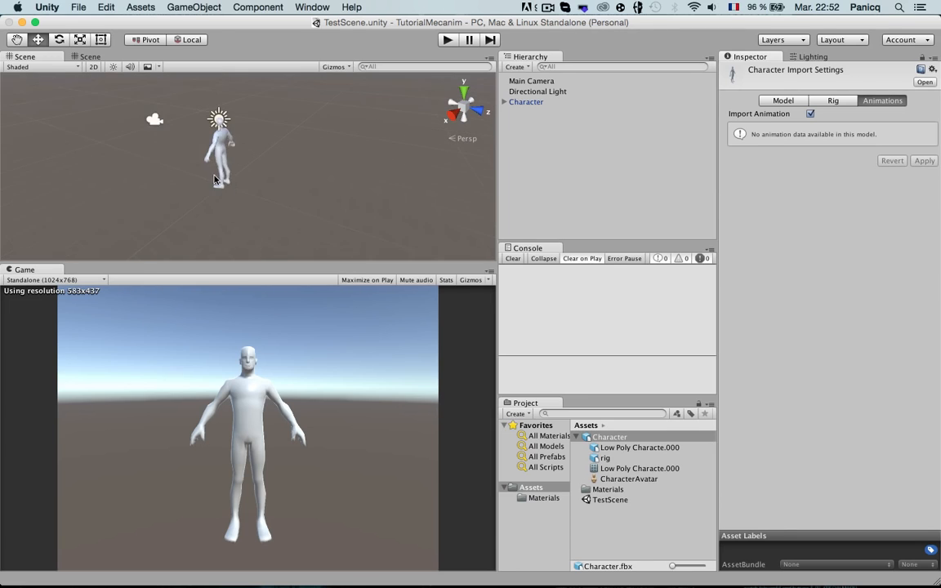
pyautogui.scroll(3, 193, 159)
pyautogui.keyDown('alt'); pyautogui.moveTo(195, 191); pyautogui.dragTo(450, 163); pyautogui.keyUp('alt')
pyautogui.moveTo(340, 153); pyautogui.dragTo(390, 170, button='middle')
pyautogui.scroll(2, 414, 171)
pyautogui.click(545, 106)
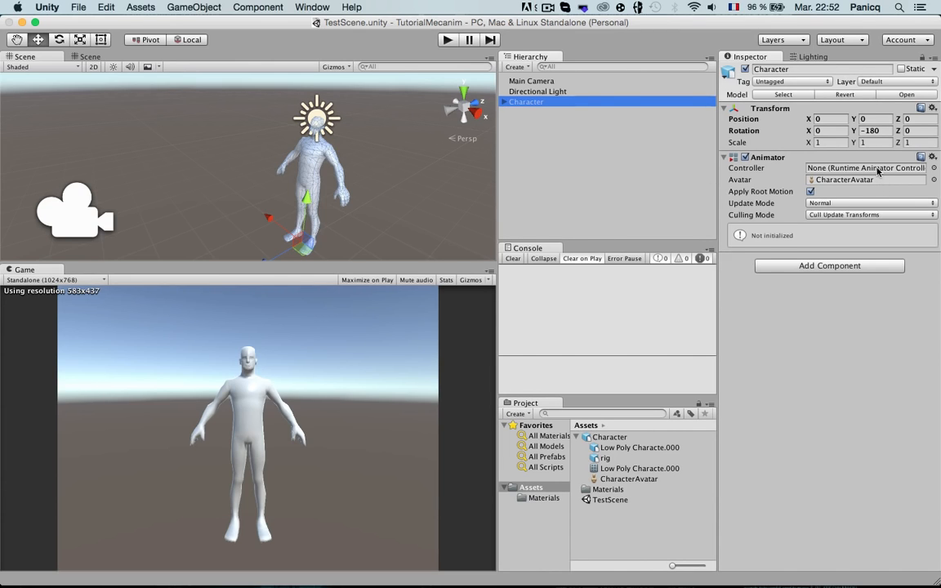
pyautogui.moveTo(604, 440)
pyautogui.mouseDown()
pyautogui.moveTo(611, 351)
pyautogui.moveTo(570, 151)
pyautogui.moveTo(617, 437)
pyautogui.mouseUp()
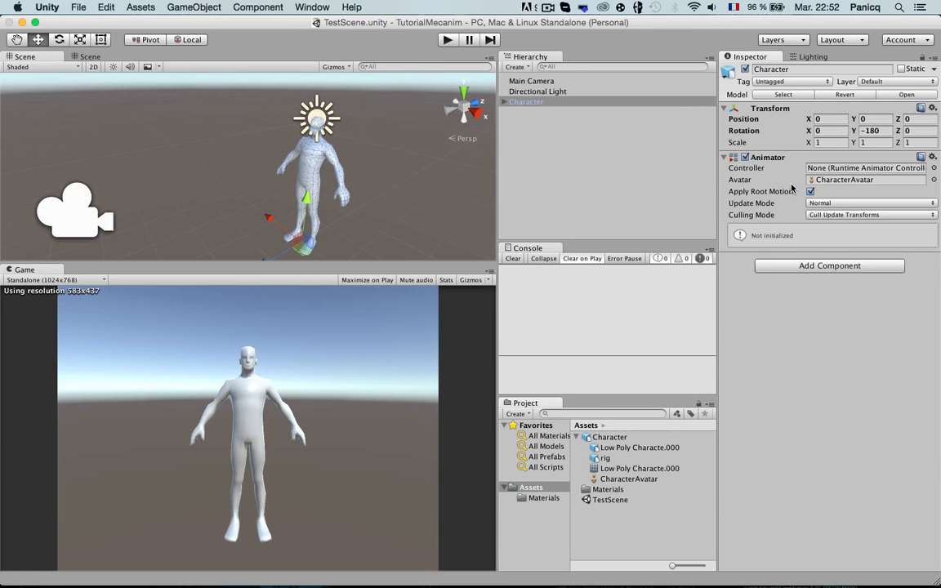
# Delete the Character from the scene and add a fresh instance from the Character asset.
pyautogui.click(554, 105)
pyautogui.press('super+BackSpace')
pyautogui.click(617, 435)
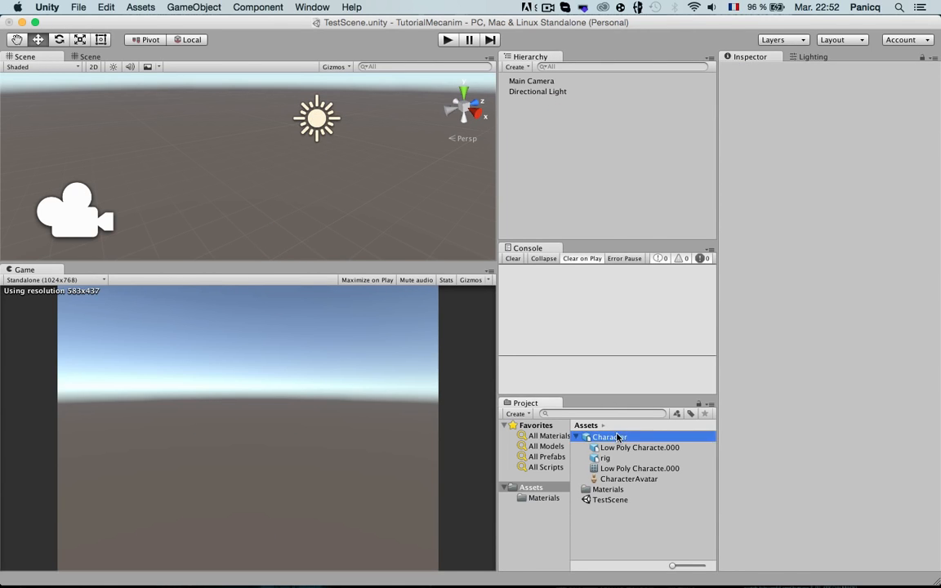
pyautogui.moveTo(619, 439); pyautogui.dragTo(600, 160)
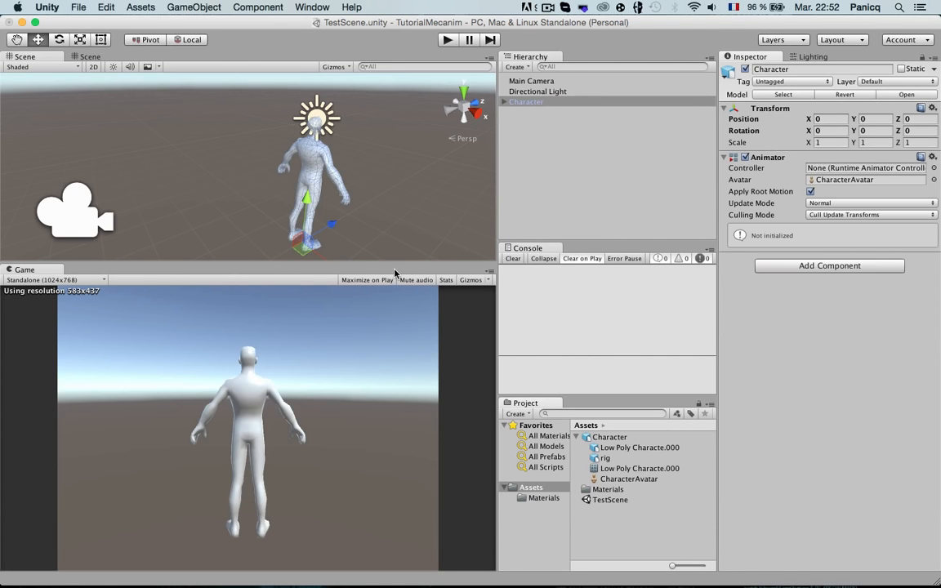
# Rotate the new Character to -180 degrees about the Y axis.
pyautogui.press('e')
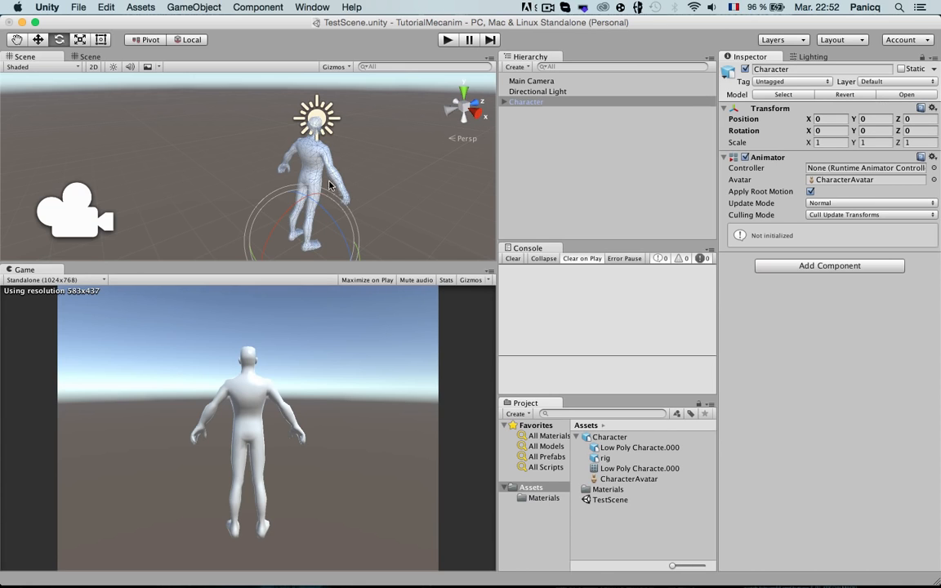
pyautogui.scroll(-2, 329, 185)
pyautogui.moveTo(329, 185); pyautogui.dragTo(293, 142, button='middle')
pyautogui.moveTo(302, 206); pyautogui.dragTo(658, 194)
pyautogui.press('w')
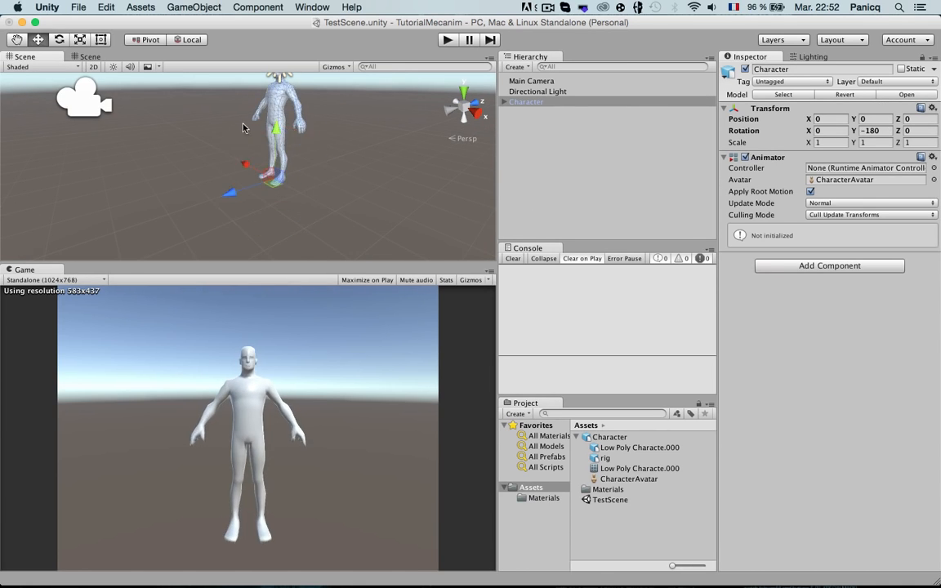
# Create an Animator Controller asset named CharacterController in the Assets folder.
pyautogui.click(598, 491)
pyautogui.rightClick(598, 491)
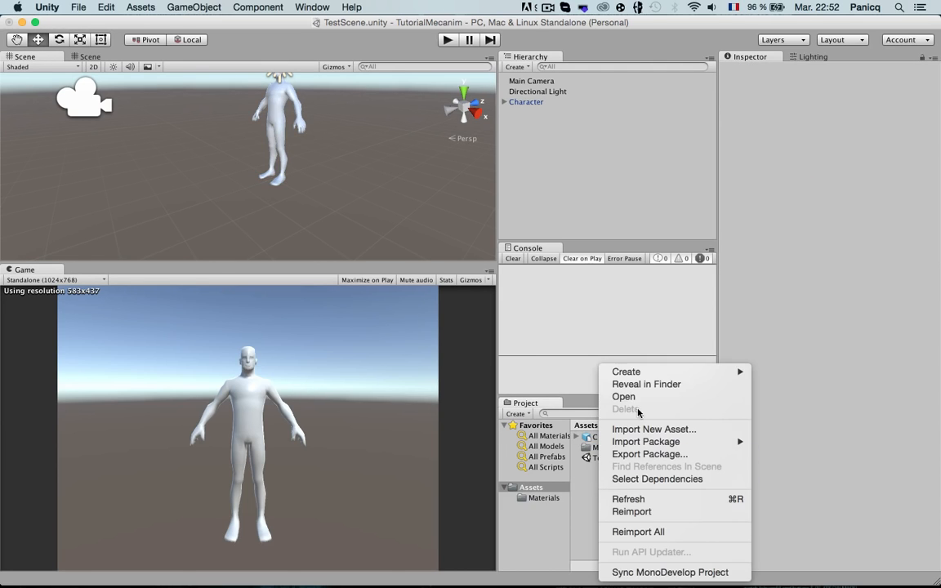
pyautogui.moveTo(668, 376)
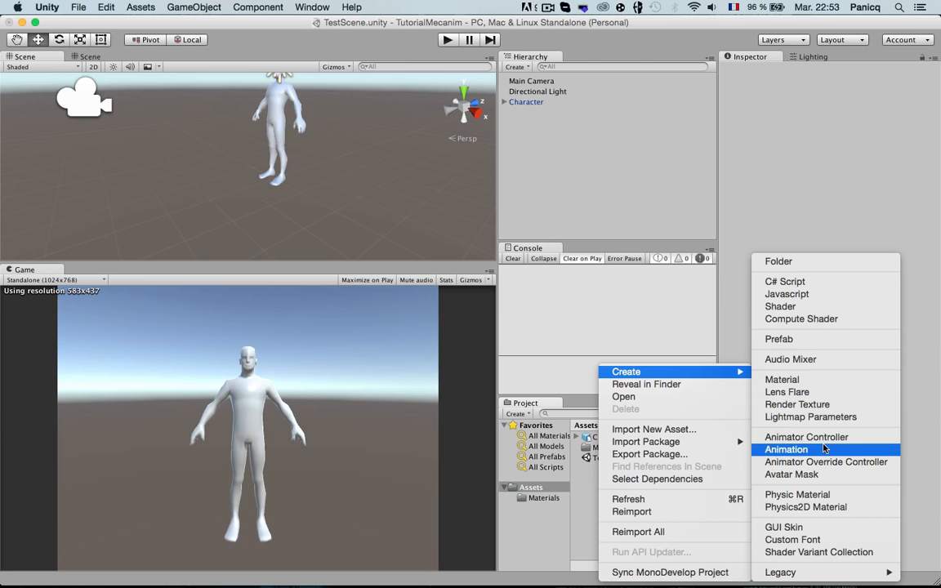
pyautogui.click(827, 439)
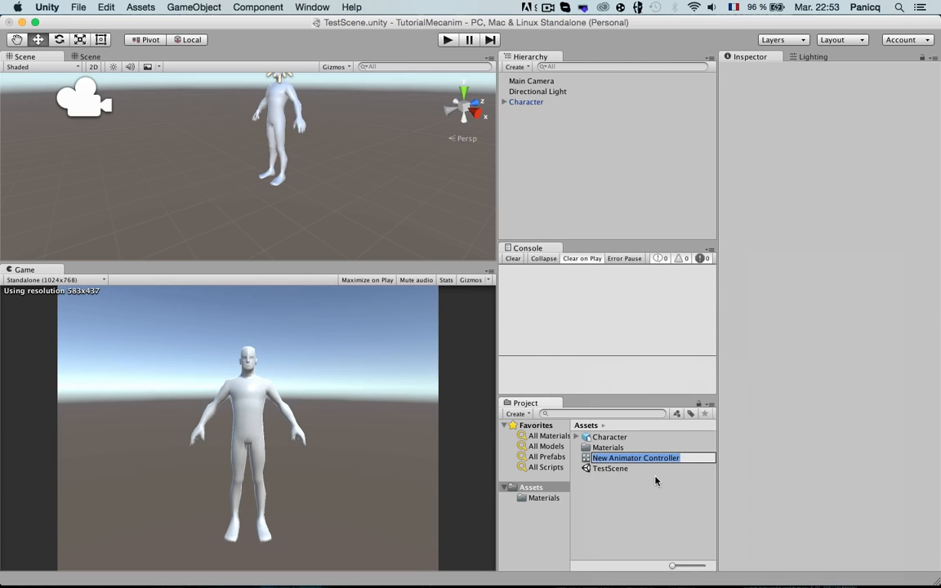
pyautogui.write('CharacterC')
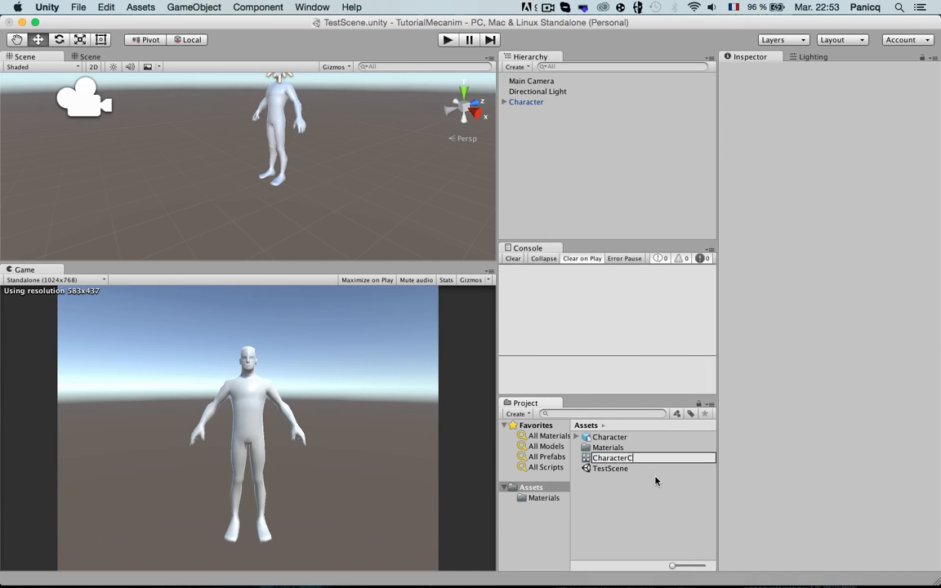
pyautogui.write('ontroller')
pyautogui.press('Return')
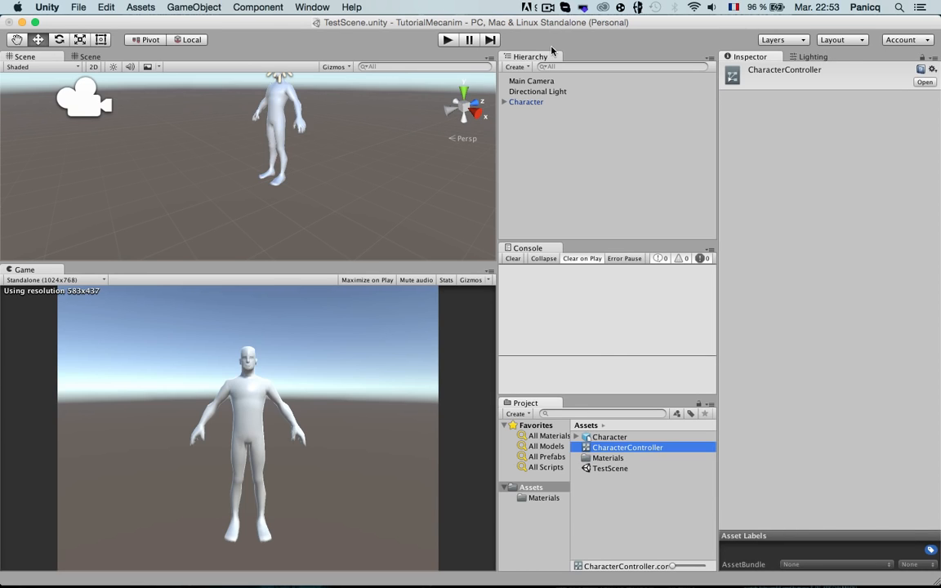
# Assign CharacterController as the Controller of the Character's Animator and open it for editing in the Animator view.
pyautogui.click(535, 103)
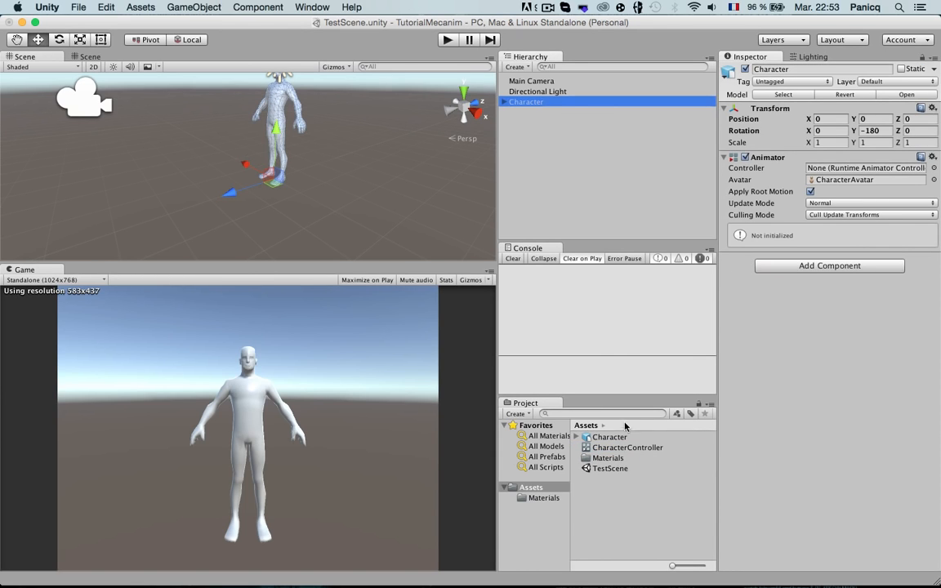
pyautogui.moveTo(595, 448); pyautogui.dragTo(858, 169)
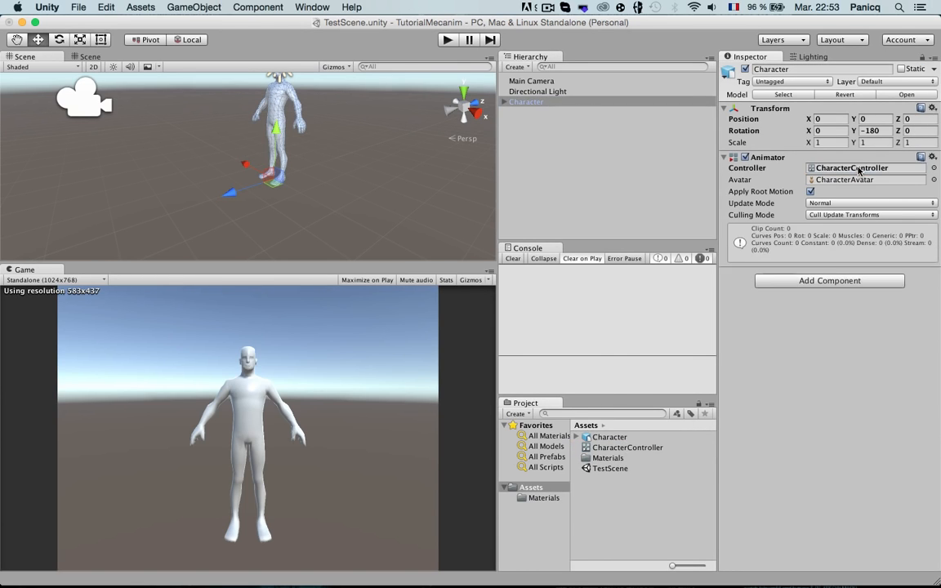
pyautogui.doubleClick(852, 168)
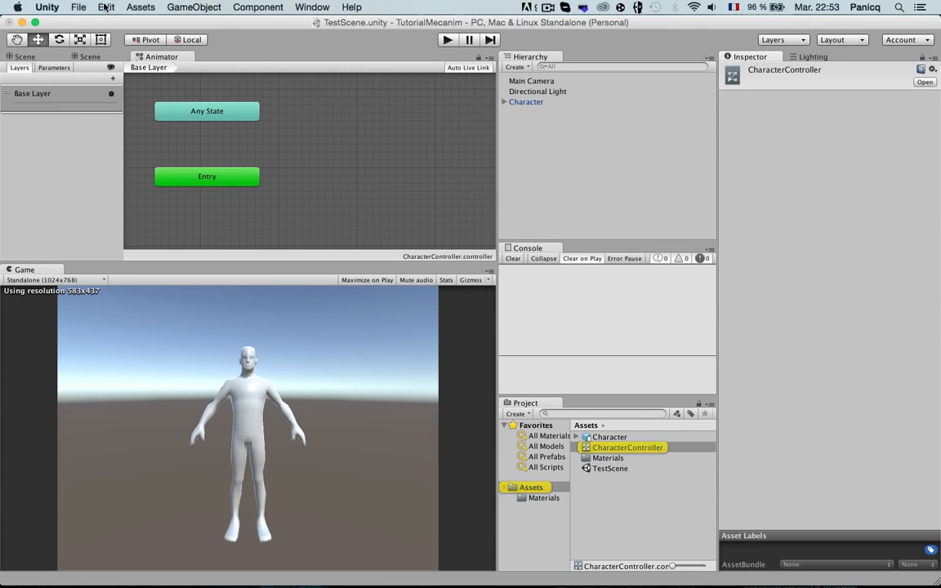
# Import only HumanoidRun.fbx from the Characters standard asset package into the project.
pyautogui.click(134, 7)
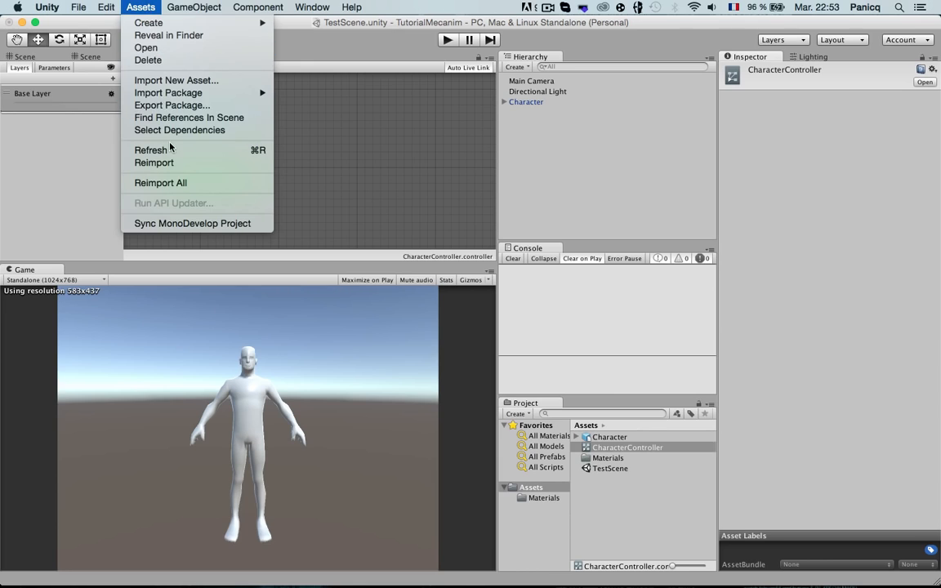
pyautogui.moveTo(233, 95)
pyautogui.click(307, 139)
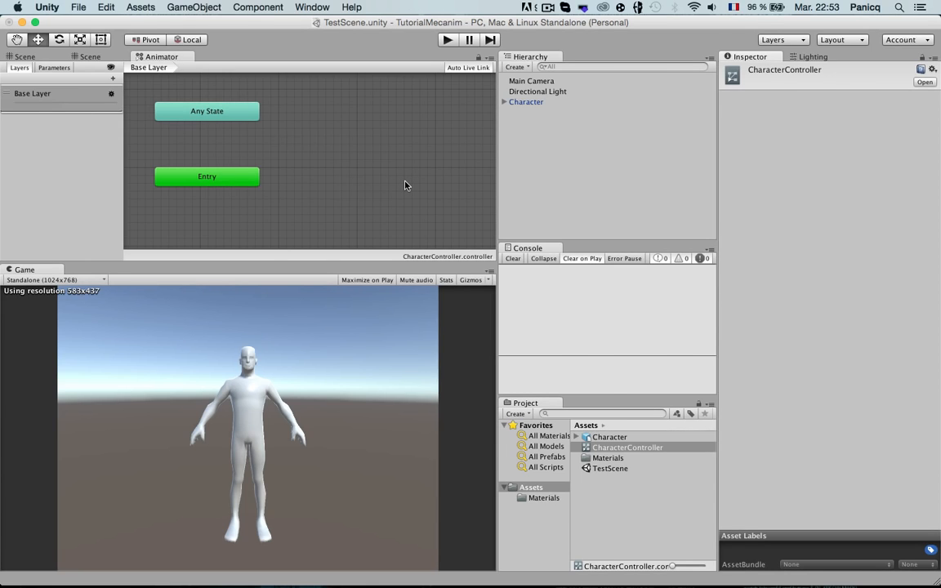
pyautogui.scroll(-10, 119, 151)
pyautogui.scroll(8, 120, 151)
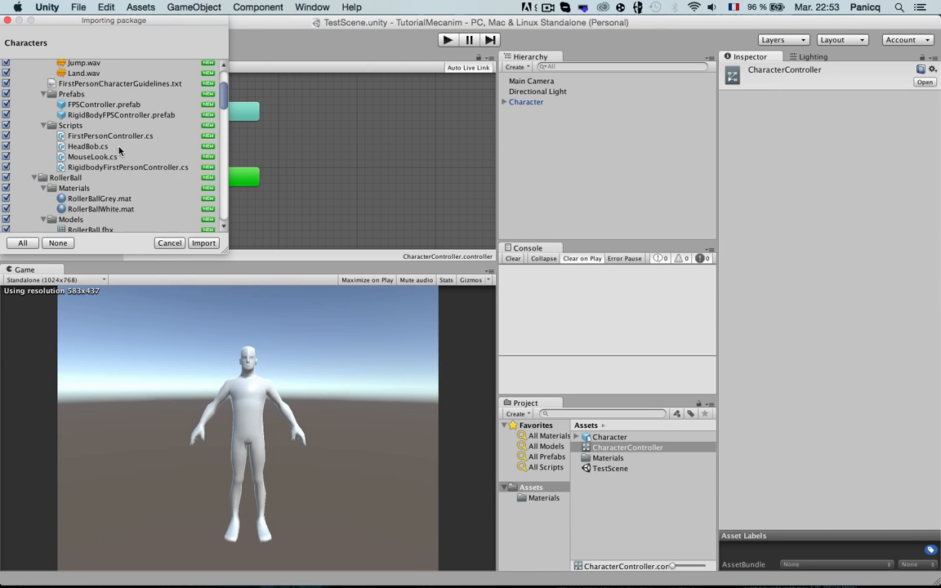
pyautogui.scroll(-3, 119, 150)
pyautogui.scroll(-15, 116, 150)
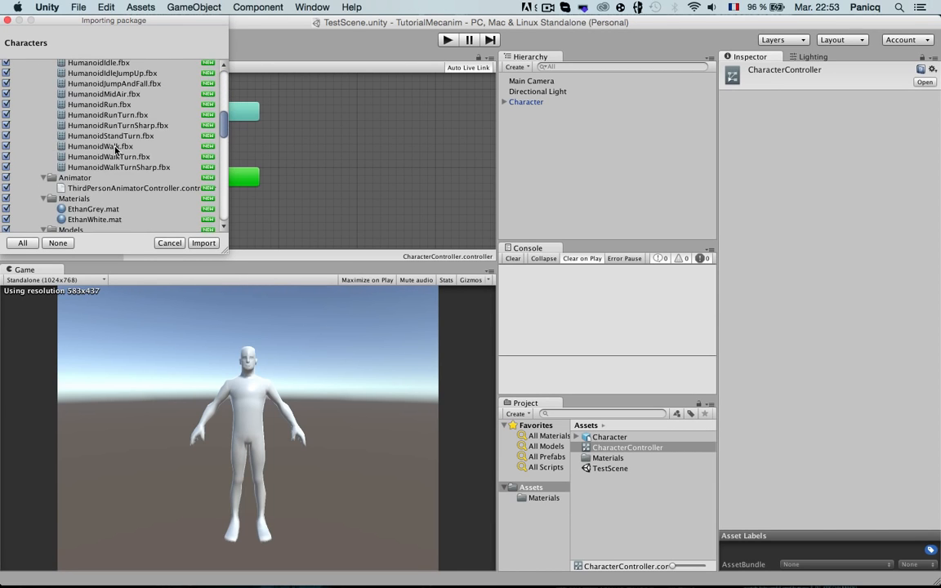
pyautogui.scroll(10, 114, 150)
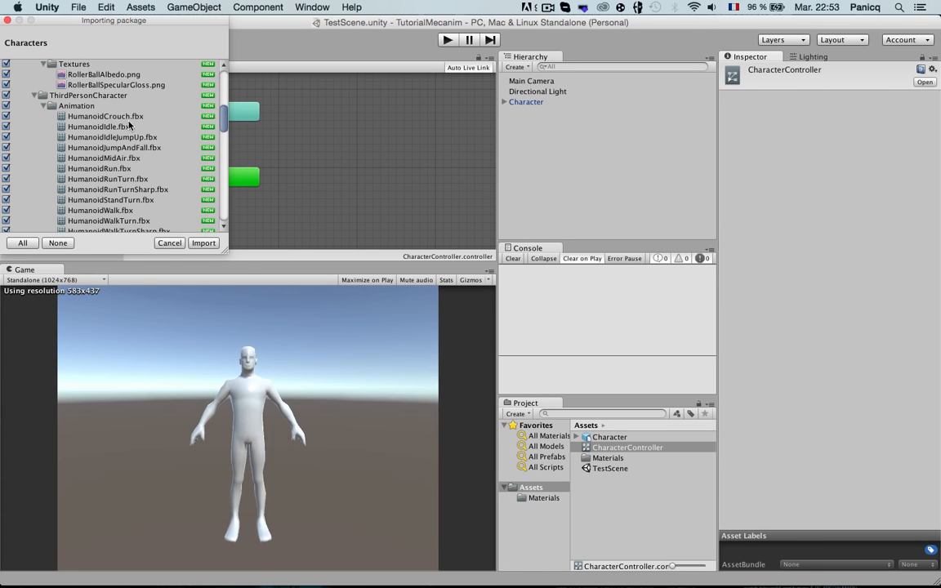
pyautogui.click(114, 168)
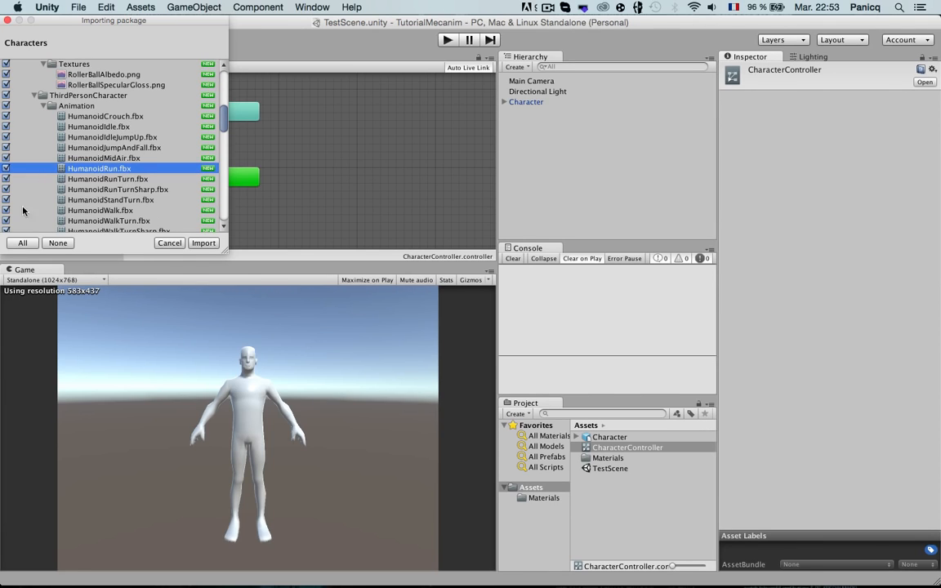
pyautogui.click(56, 242)
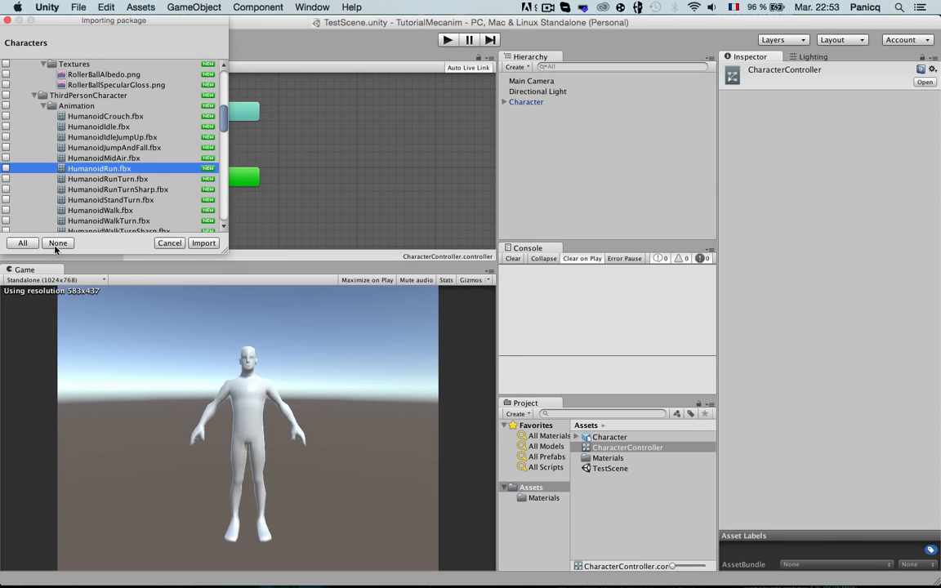
pyautogui.click(6, 168)
pyautogui.click(204, 242)
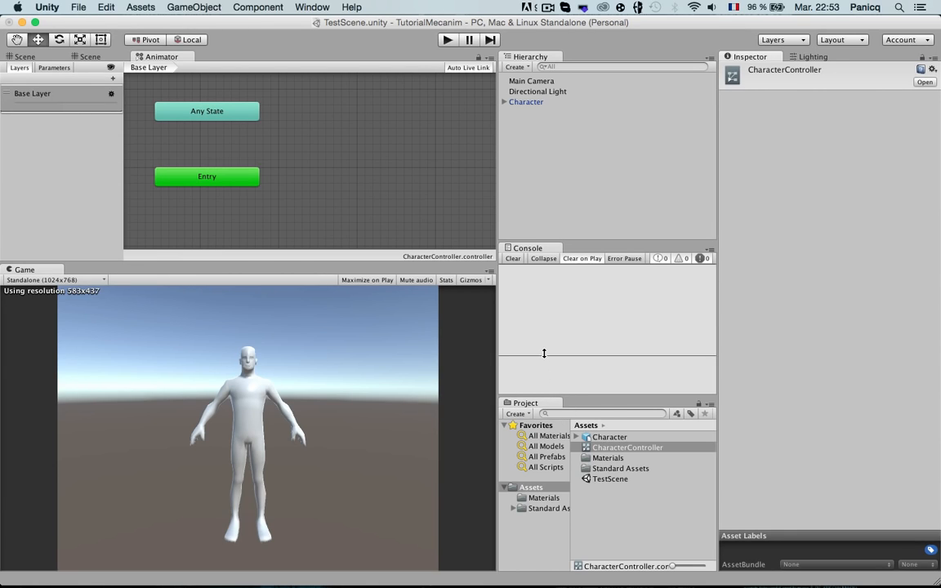
# Move the HumanoidRun model from the ThirdPersonCharacter Animation folder into the root Assets folder.
pyautogui.click(537, 509)
pyautogui.doubleClick(619, 438)
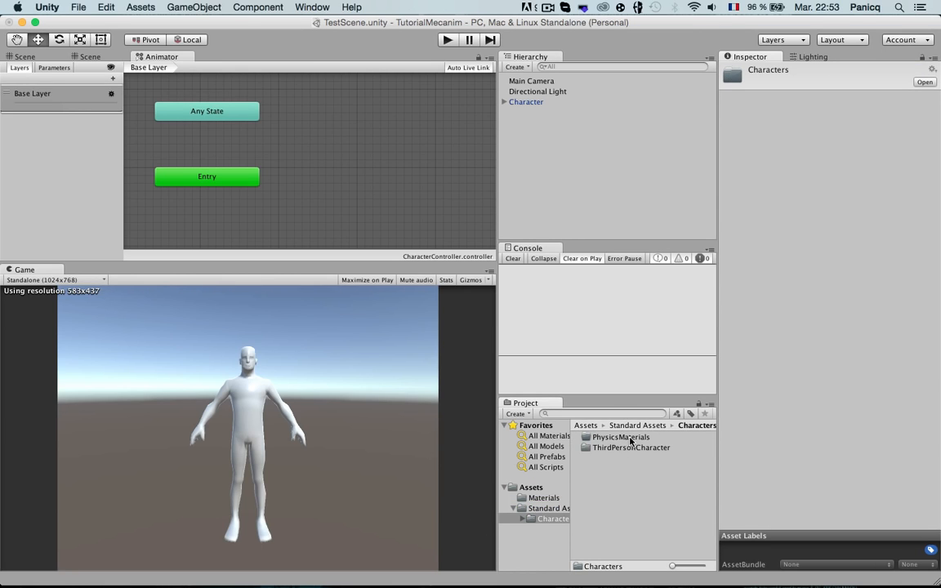
pyautogui.doubleClick(631, 448)
pyautogui.click(630, 439)
pyautogui.click(630, 441)
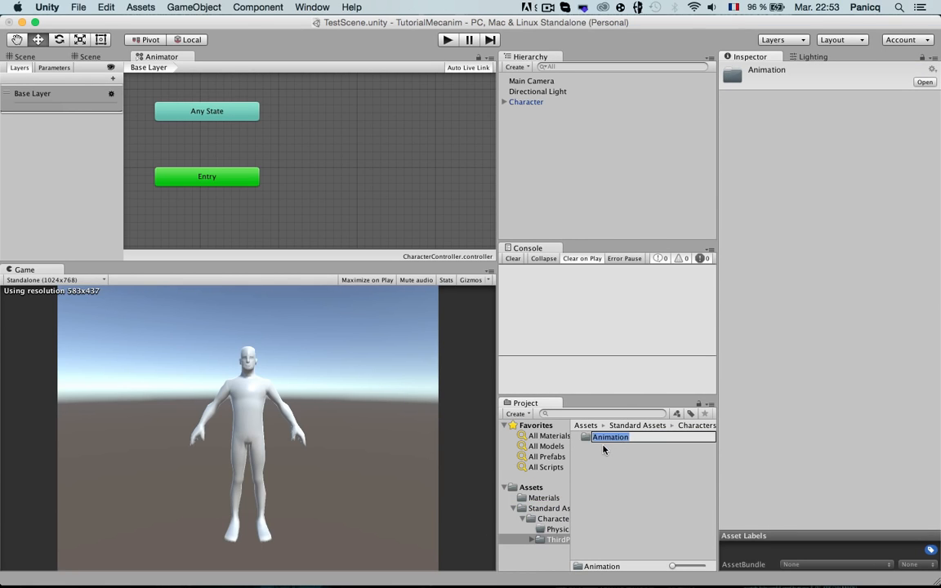
pyautogui.doubleClick(585, 439)
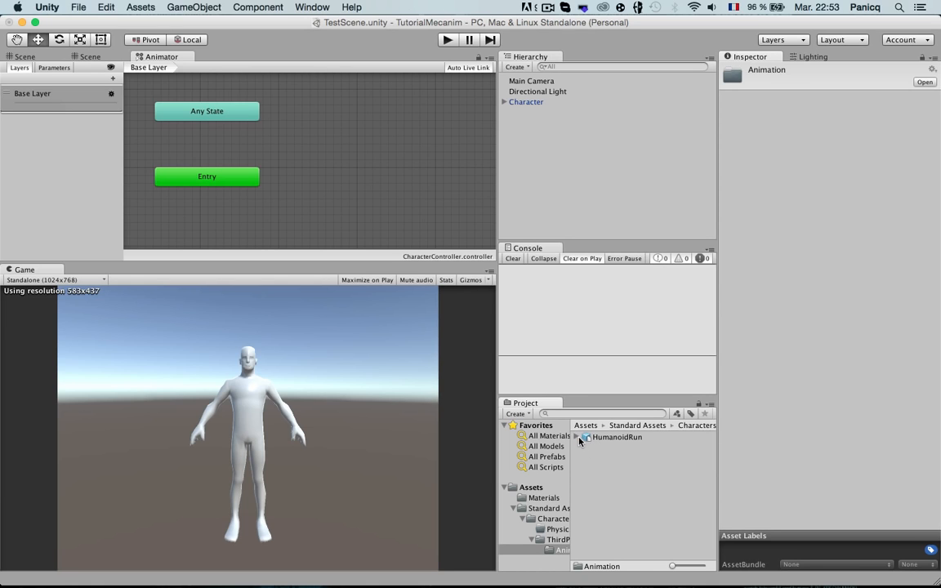
pyautogui.click(577, 437)
pyautogui.click(605, 458)
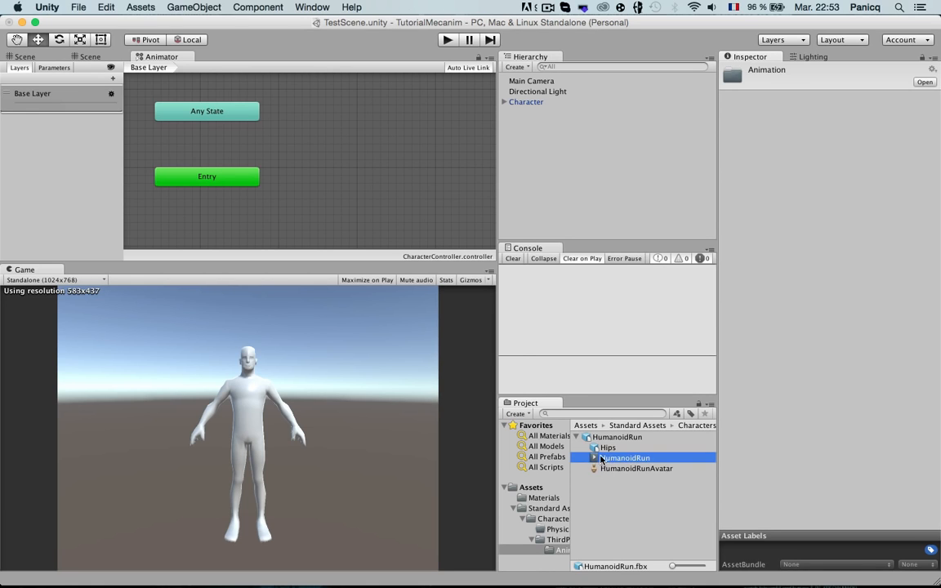
pyautogui.moveTo(598, 461); pyautogui.dragTo(529, 488)
# Delete the Standard Assets folder from the project's Assets.
pyautogui.click(529, 489)
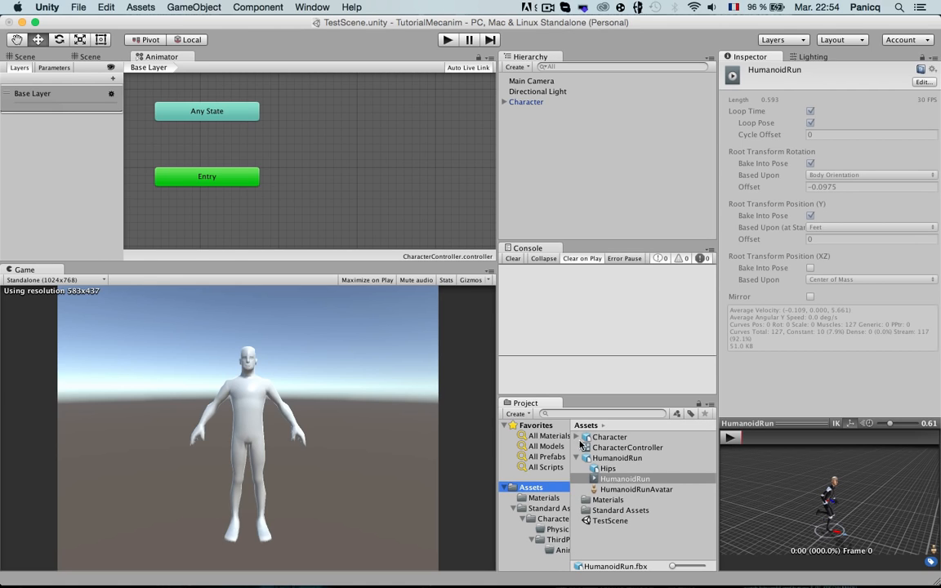
pyautogui.click(538, 508)
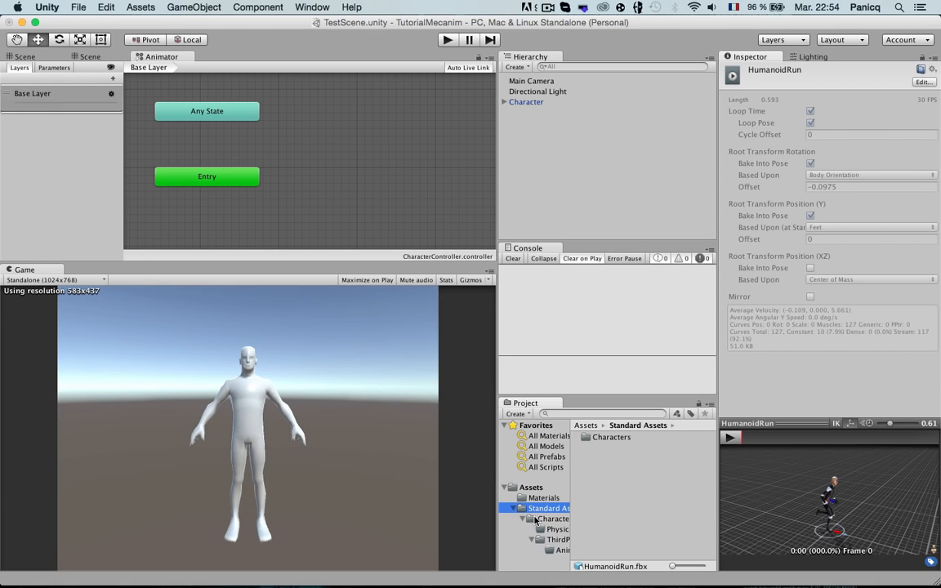
pyautogui.press('super+BackSpace')
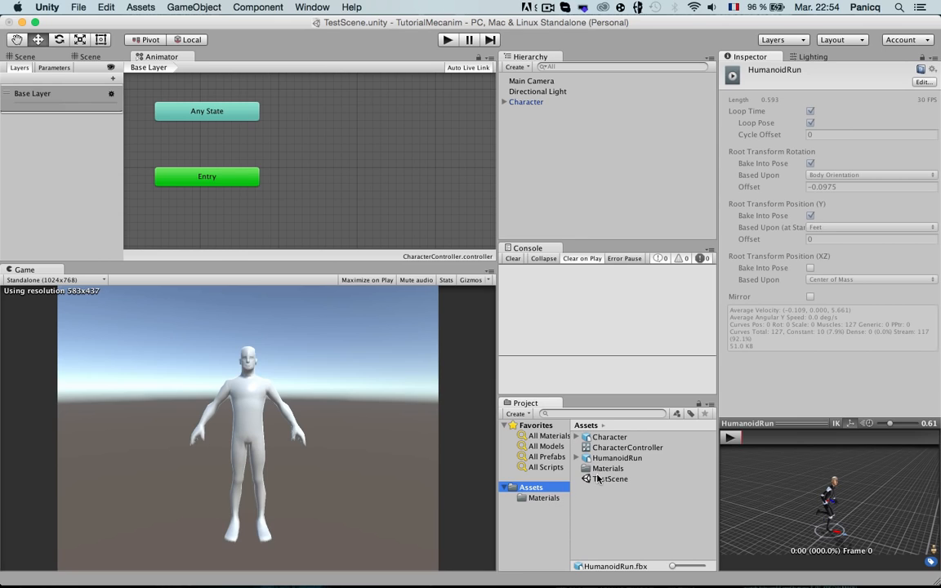
# Add the HumanoidRun clip to the Base Layer of CharacterController as its default state.
pyautogui.click(616, 449)
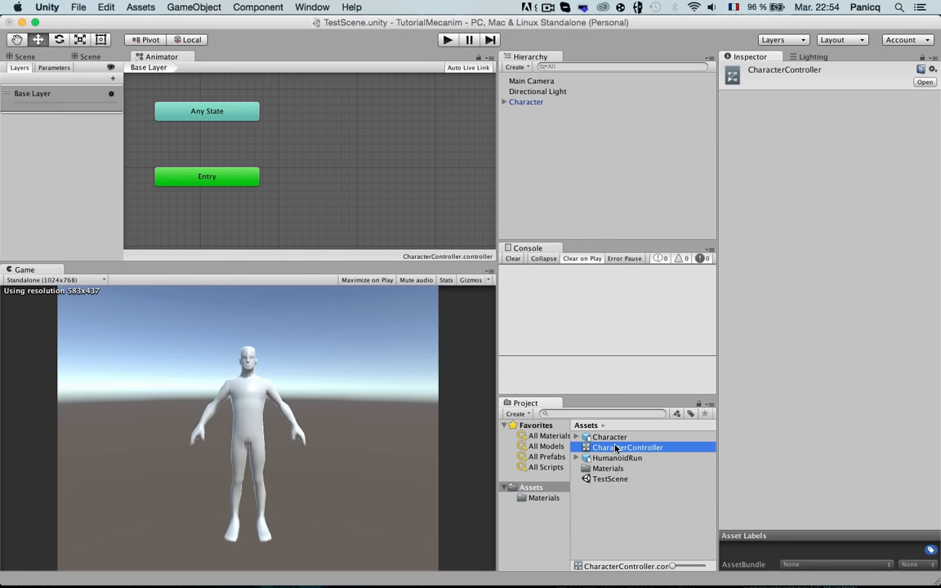
pyautogui.click(617, 459)
pyautogui.click(577, 459)
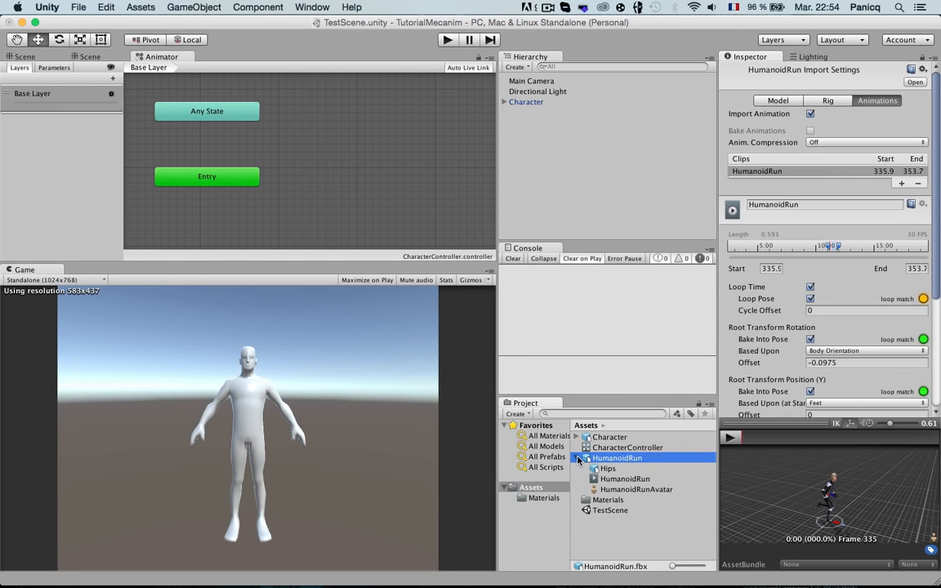
pyautogui.moveTo(609, 482); pyautogui.dragTo(363, 176)
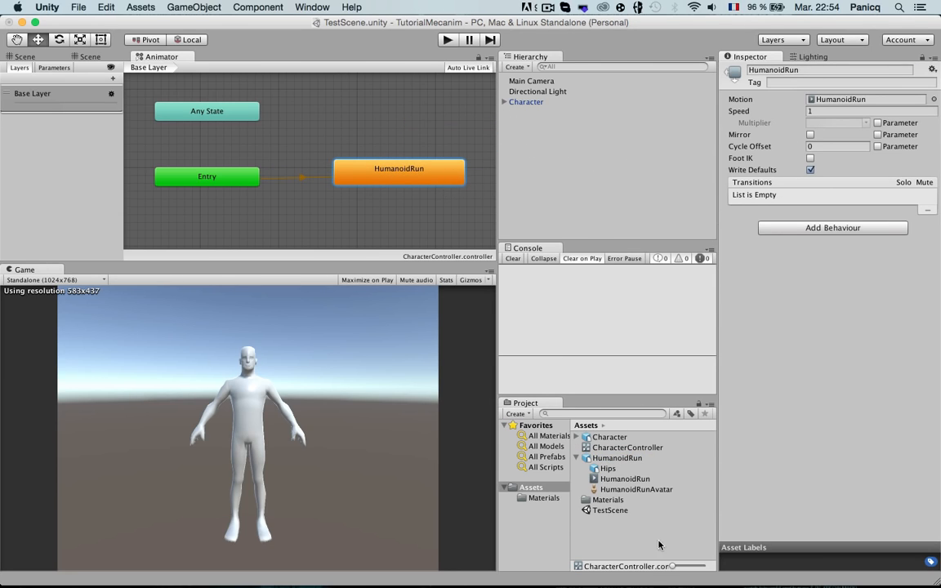
# Review the loop and root transform options in the HumanoidRun clip's import settings.
pyautogui.click(621, 479)
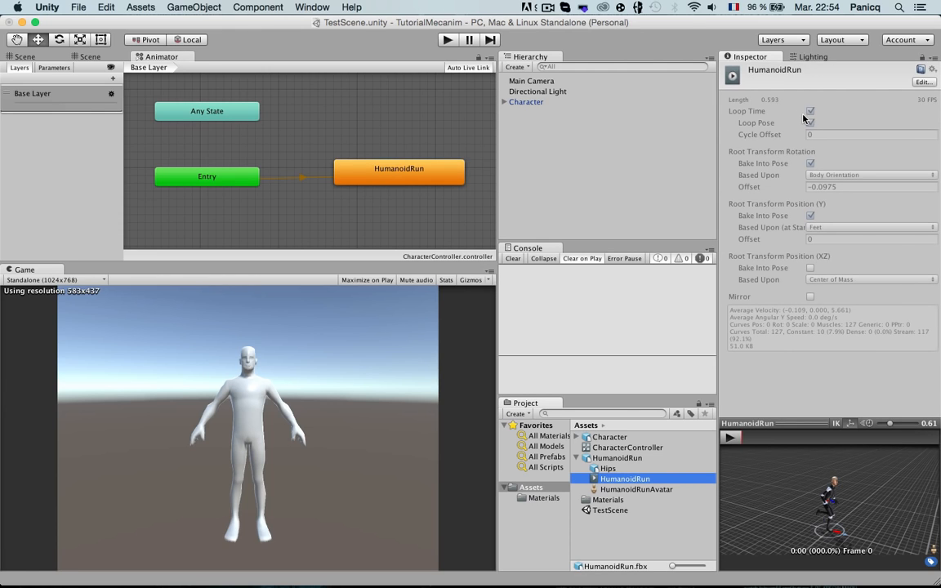
pyautogui.click(922, 83)
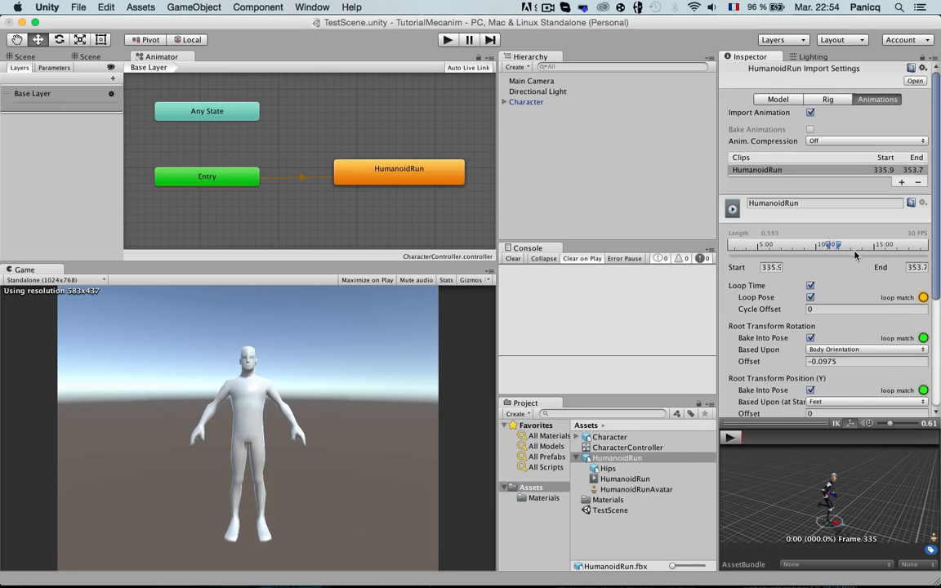
pyautogui.scroll(-2, 789, 157)
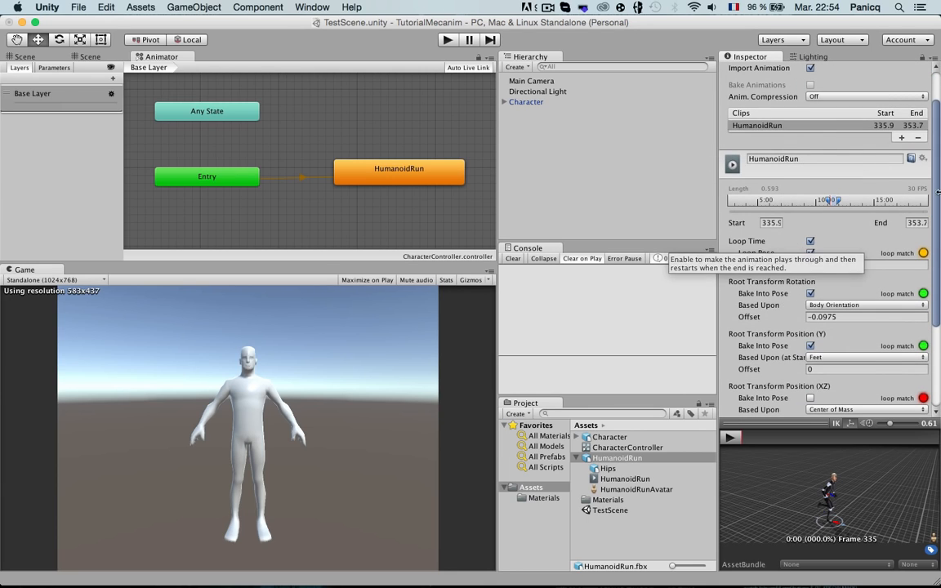
pyautogui.scroll(-5, 842, 350)
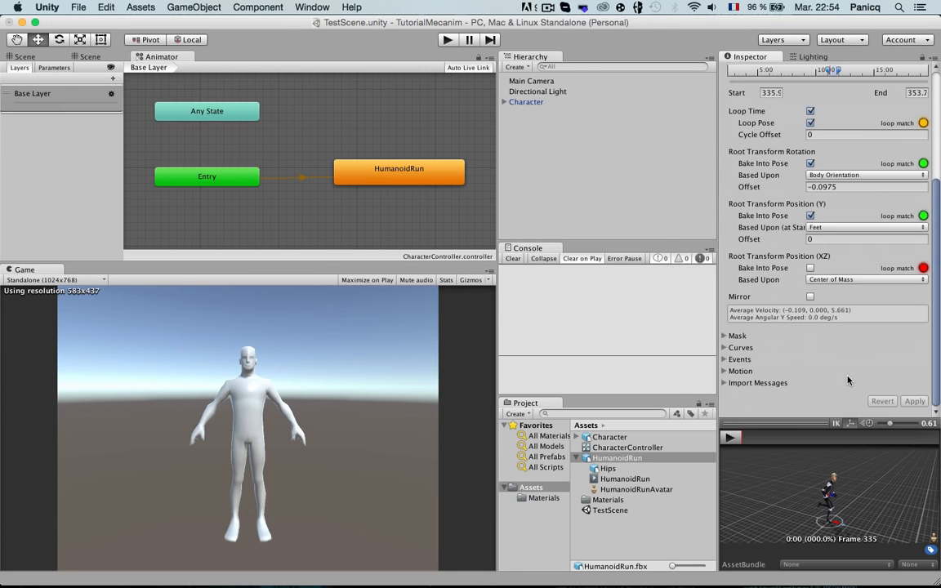
pyautogui.scroll(6, 813, 226)
pyautogui.click(778, 100)
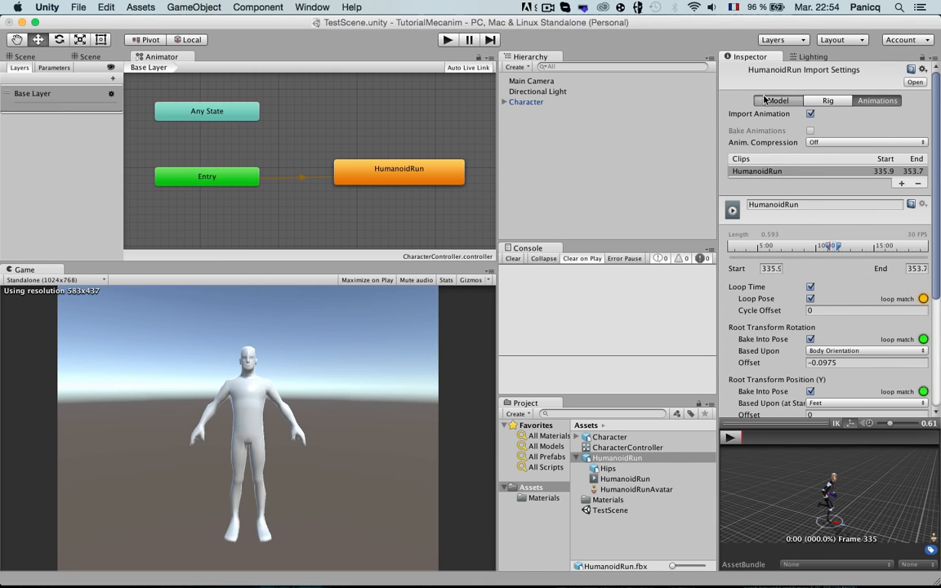
# Disable Apply Root Motion on the Character's Animator and test-play the scene to inspect the run animation in the Scene view.
pyautogui.click(557, 101)
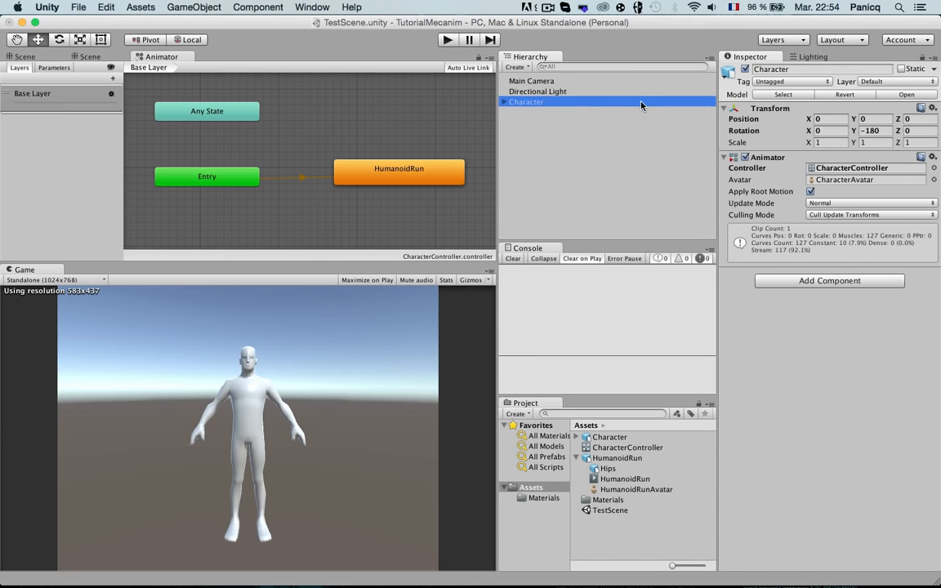
pyautogui.click(811, 192)
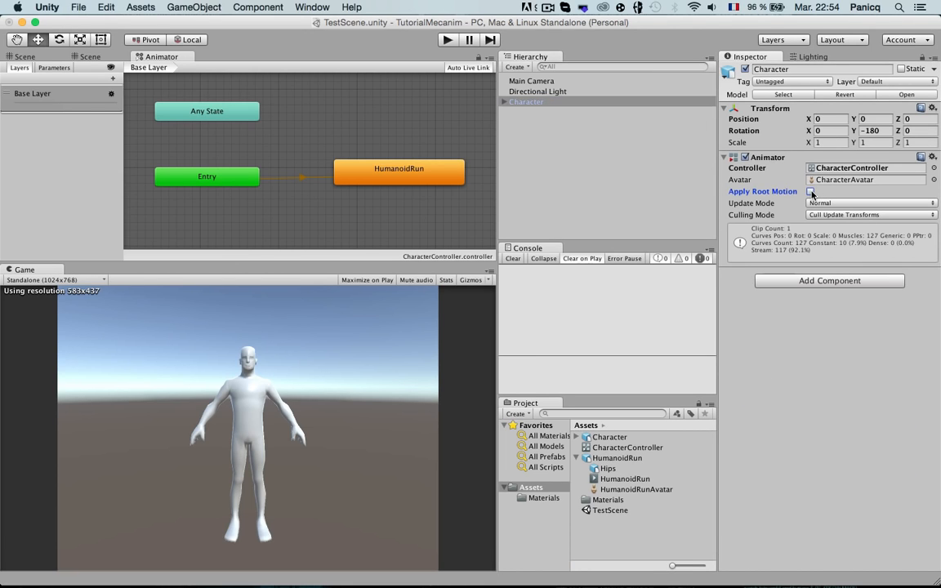
pyautogui.click(447, 39)
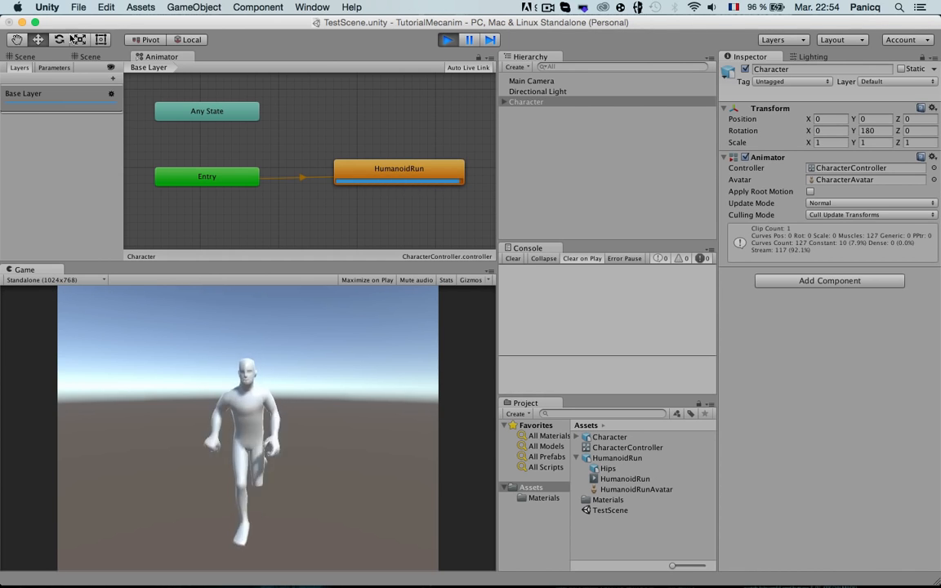
pyautogui.click(41, 54)
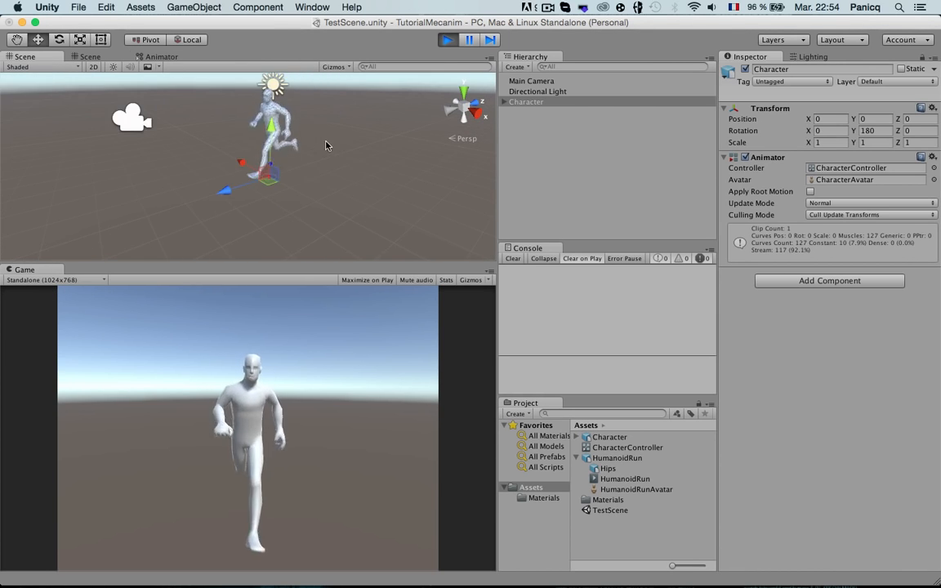
pyautogui.scroll(8, 329, 141)
pyautogui.keyDown('alt'); pyautogui.moveTo(247, 157); pyautogui.dragTo(368, 141); pyautogui.keyUp('alt')
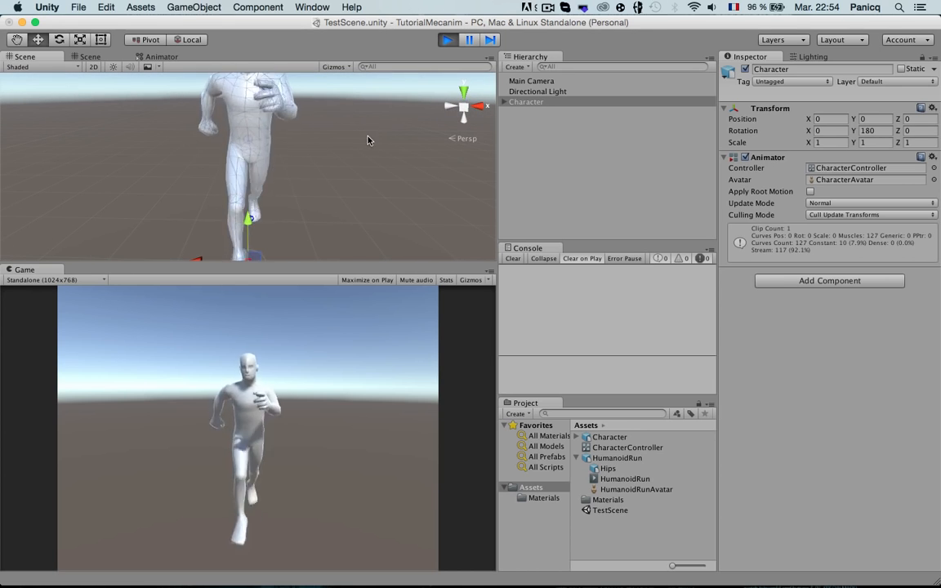
pyautogui.click(447, 41)
pyautogui.scroll(5, 206, 180)
pyautogui.keyDown('alt'); pyautogui.moveTo(206, 181); pyautogui.dragTo(166, 194); pyautogui.keyUp('alt')
pyautogui.scroll(-5, 259, 154)
pyautogui.scroll(3, 358, 169)
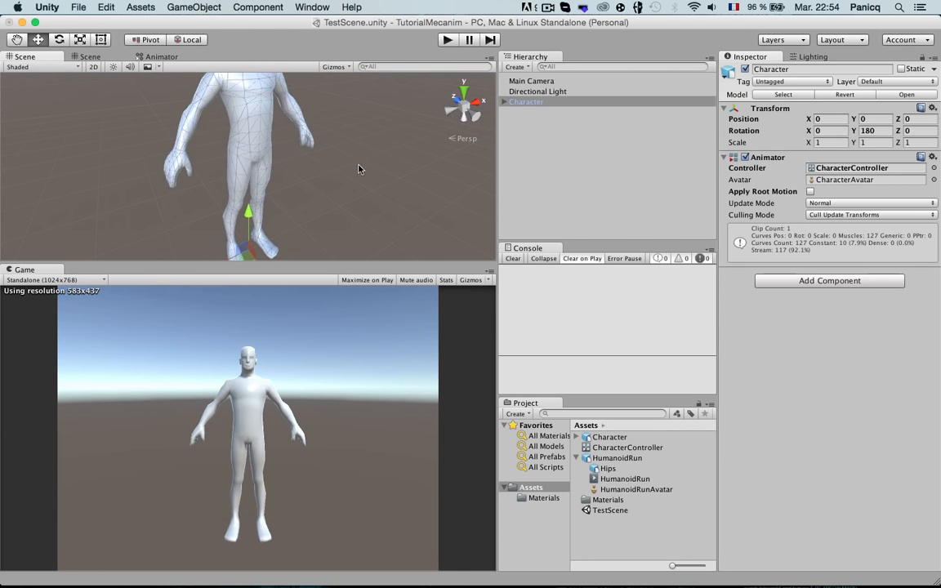
# Open the Character model's Humanoid avatar for configuration from its Rig import settings.
pyautogui.click(598, 459)
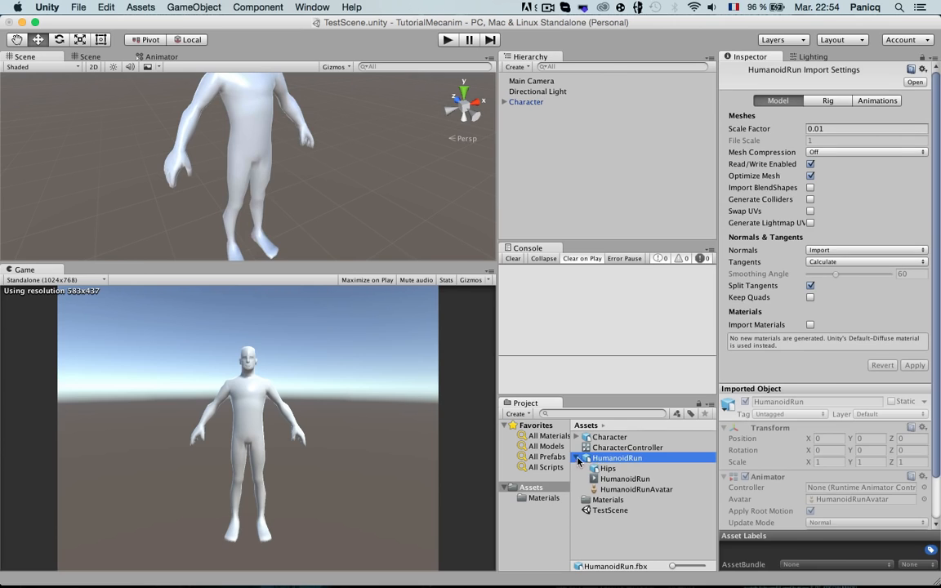
pyautogui.click(577, 461)
pyautogui.click(608, 437)
pyautogui.click(834, 101)
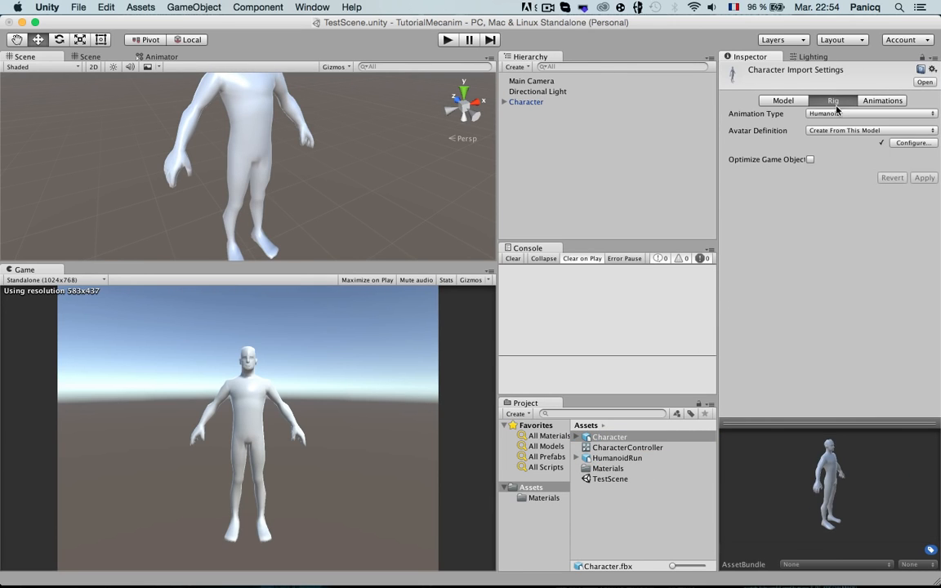
pyautogui.click(913, 143)
pyautogui.click(587, 220)
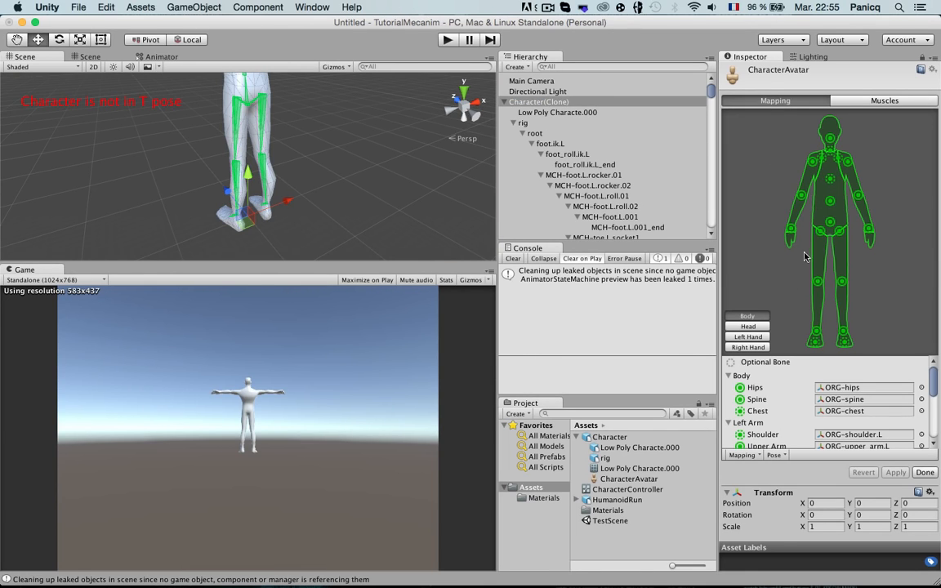
# Check the left-hand finger mapping of the avatar by locating the assigned thumb, index, middle, ring and little finger bones in the hierarchy.
pyautogui.click(748, 337)
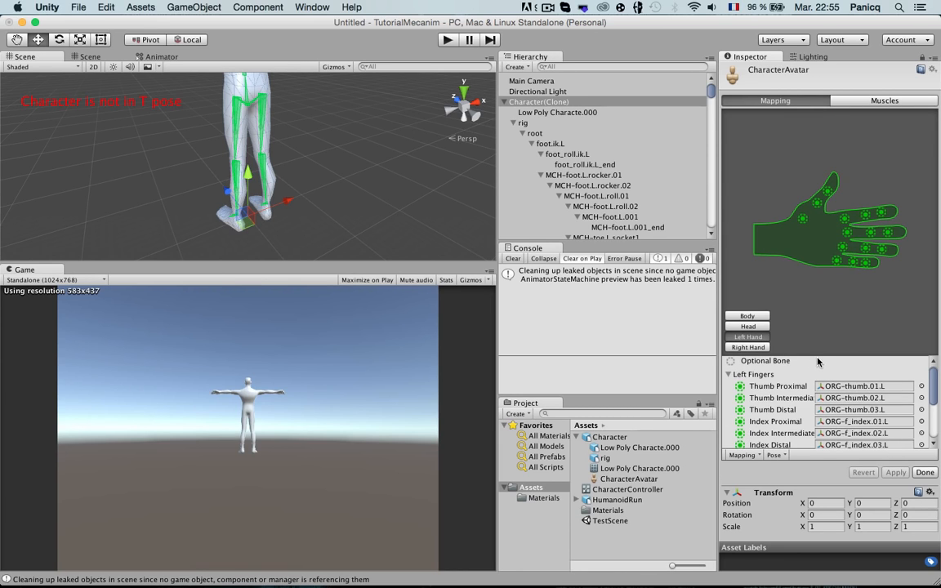
pyautogui.click(879, 387)
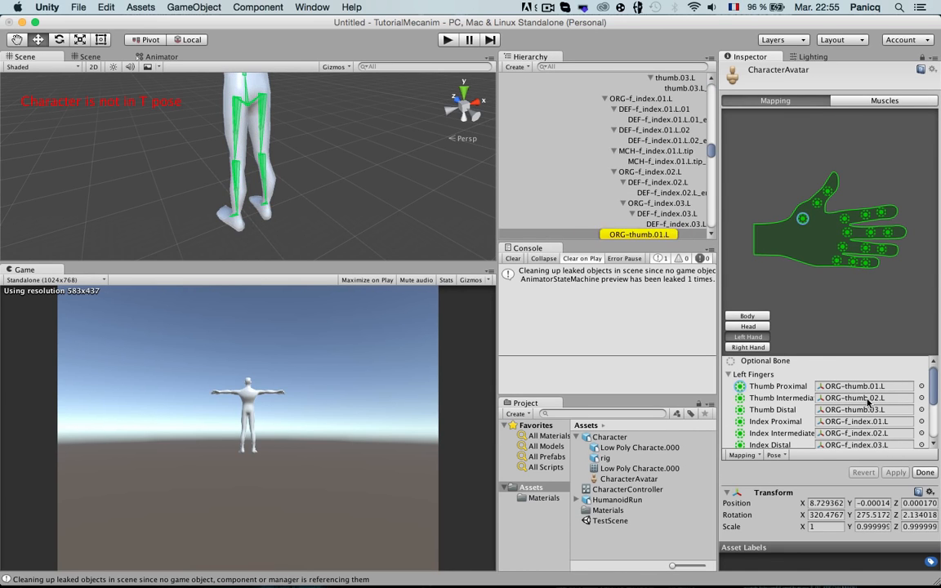
pyautogui.click(878, 398)
pyautogui.click(880, 410)
pyautogui.click(882, 434)
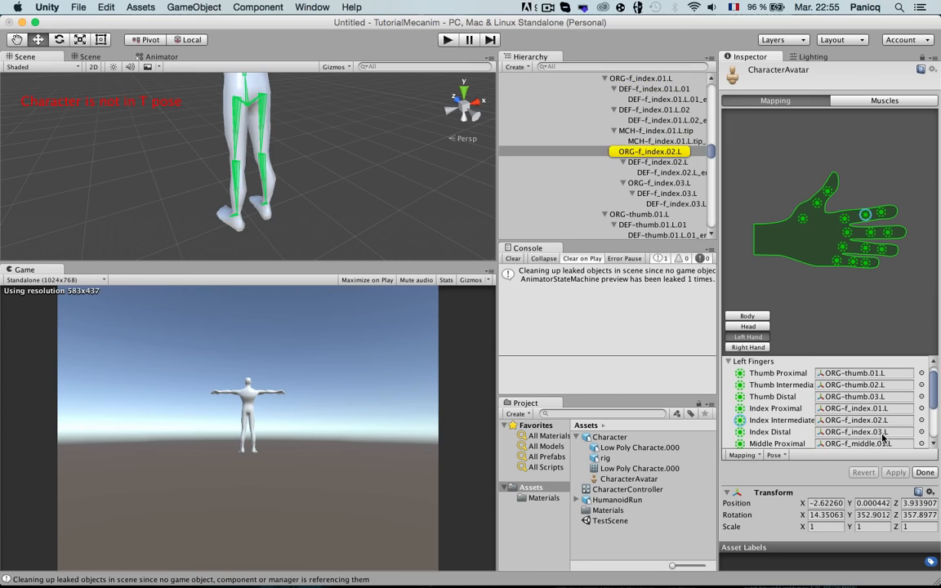
pyautogui.click(865, 432)
pyautogui.scroll(-2, 862, 416)
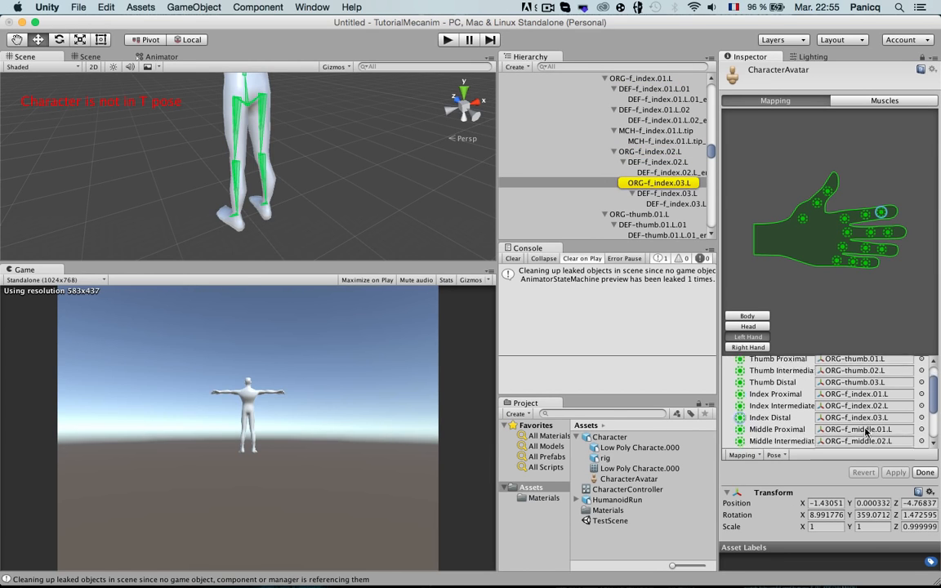
pyautogui.click(859, 409)
pyautogui.click(862, 419)
pyautogui.click(863, 430)
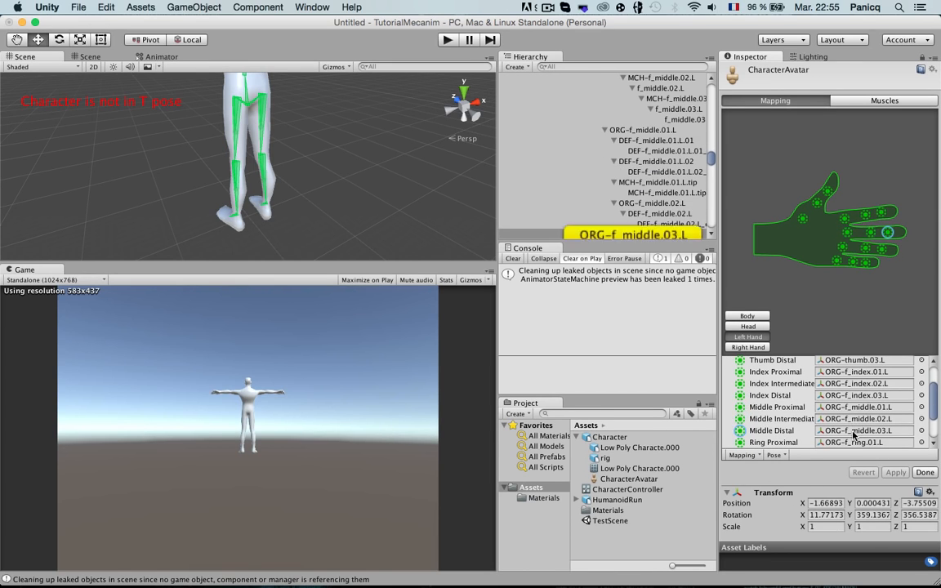
pyautogui.scroll(-1, 874, 423)
pyautogui.click(877, 436)
pyautogui.scroll(-1, 879, 432)
pyautogui.click(879, 433)
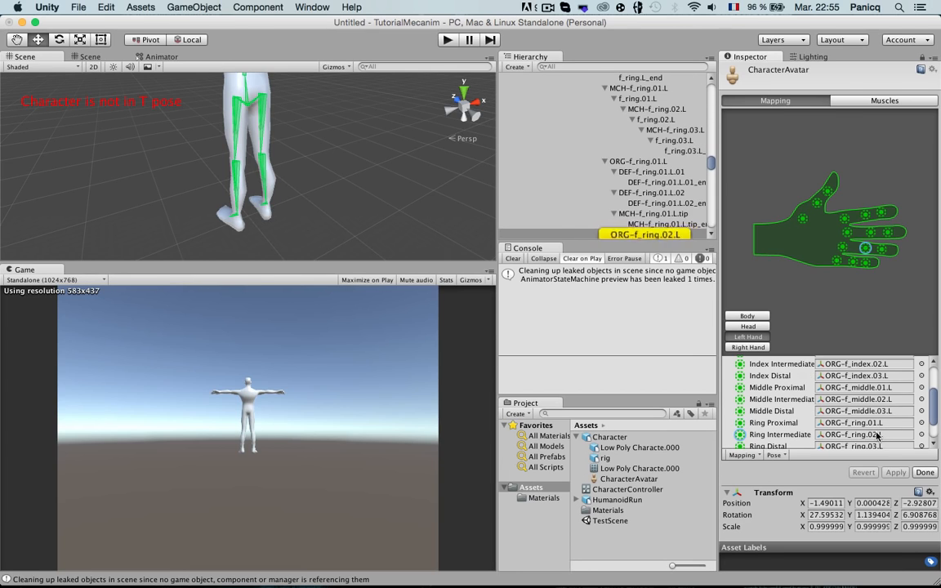
pyautogui.click(873, 445)
pyautogui.scroll(-1, 872, 444)
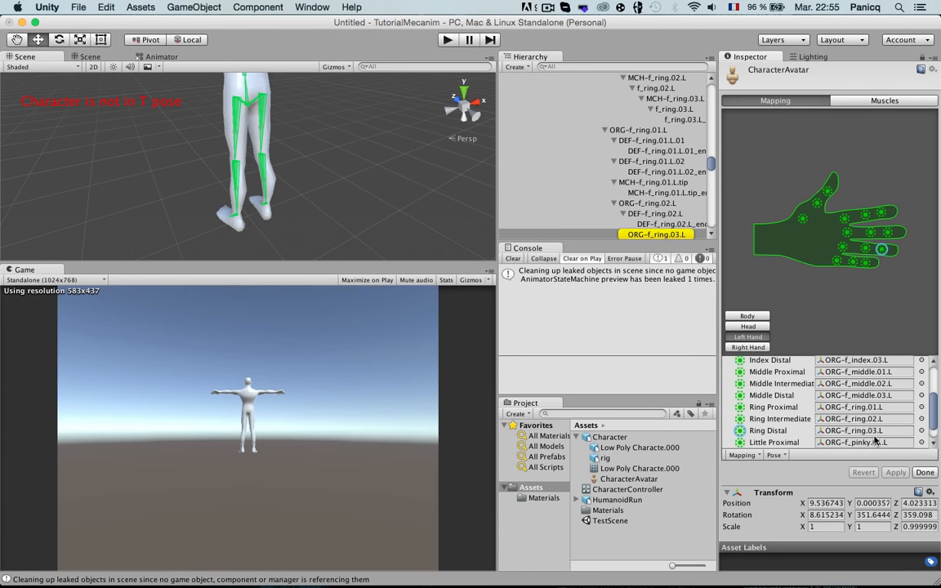
pyautogui.scroll(-1, 875, 437)
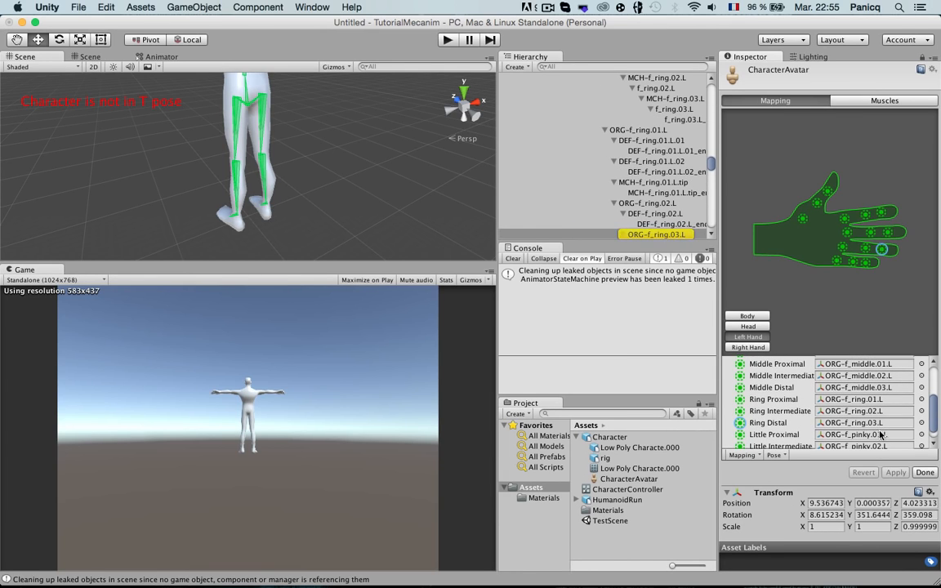
pyautogui.click(876, 434)
pyautogui.scroll(-1, 872, 442)
pyautogui.click(870, 444)
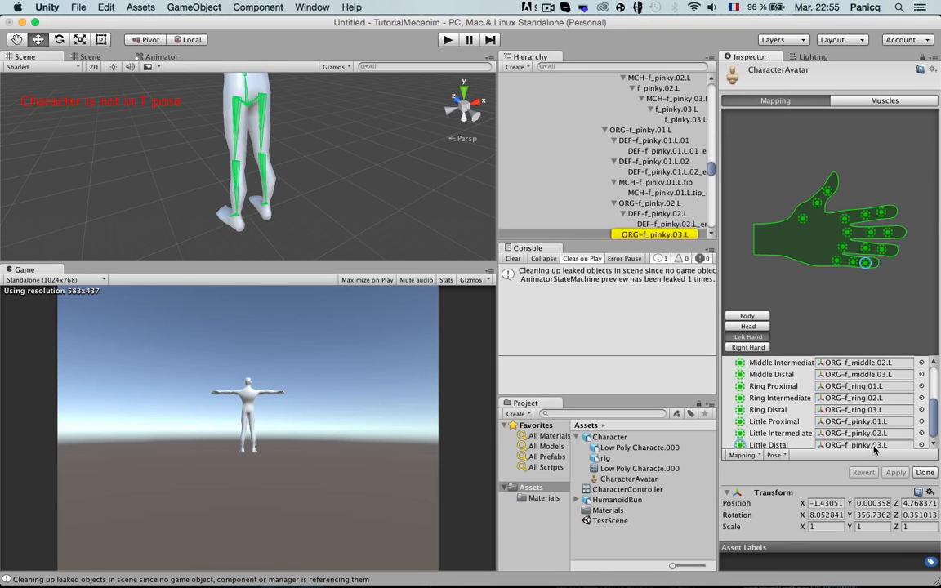
# Check the avatar's body mapping by locating the assigned left arm and right leg bones in the hierarchy.
pyautogui.click(748, 326)
pyautogui.click(746, 317)
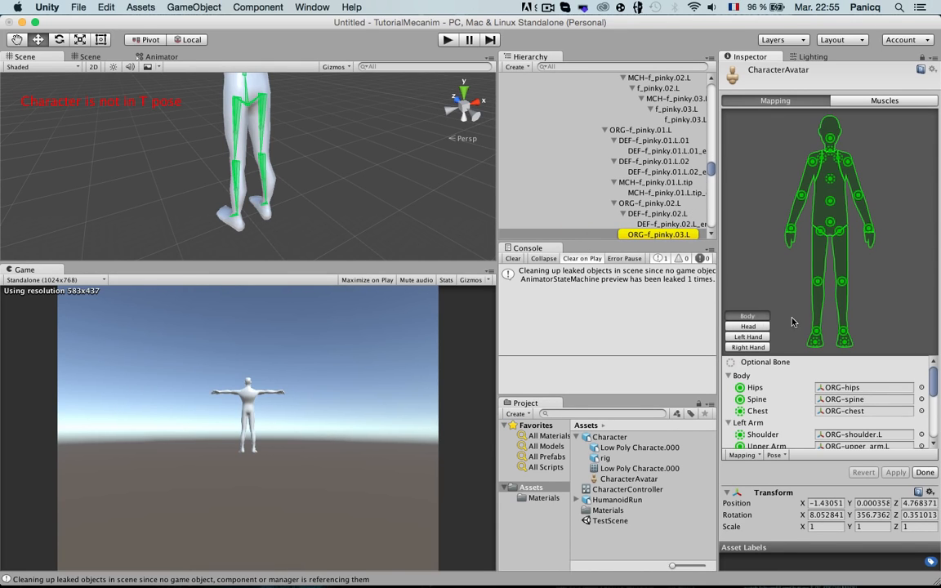
pyautogui.scroll(-10, 870, 425)
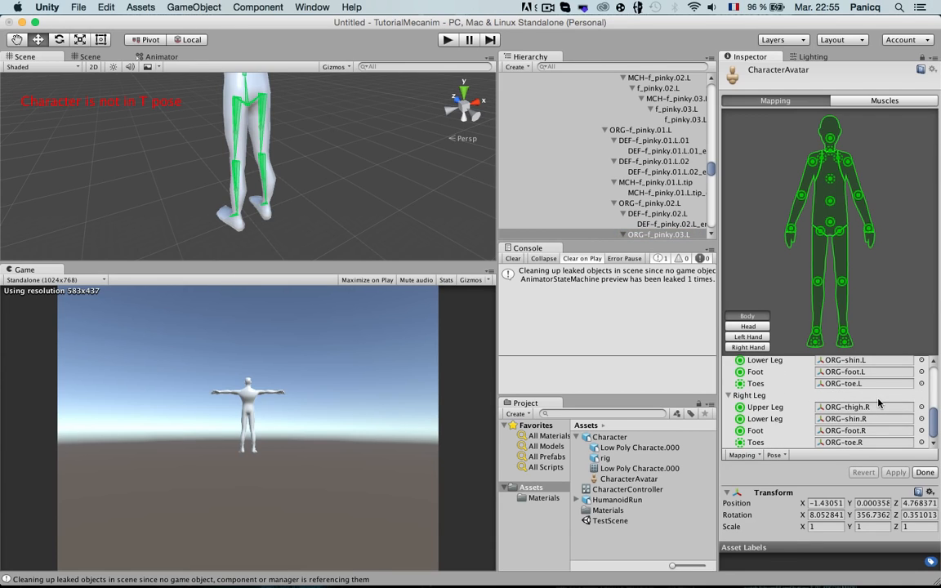
pyautogui.scroll(5, 879, 402)
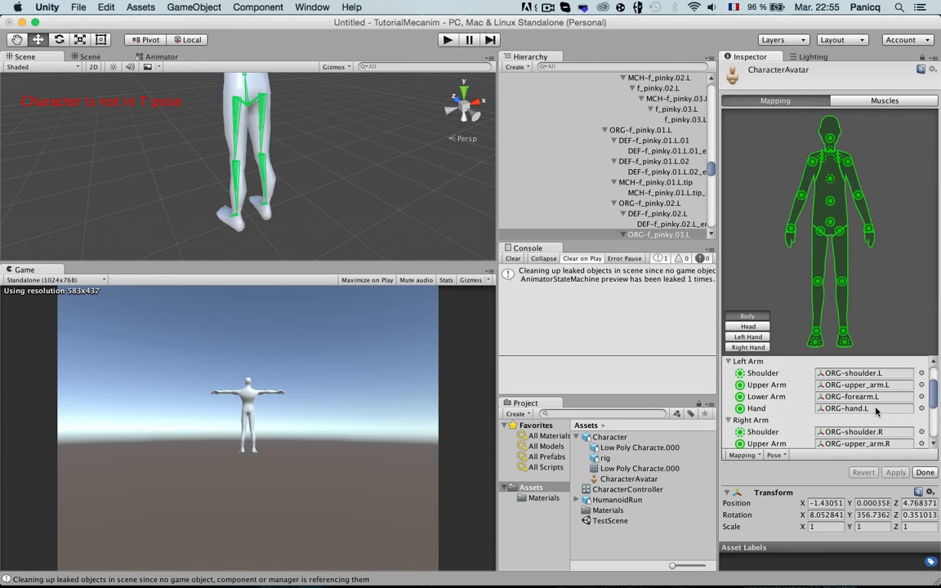
pyautogui.click(866, 409)
pyautogui.click(876, 398)
pyautogui.click(867, 385)
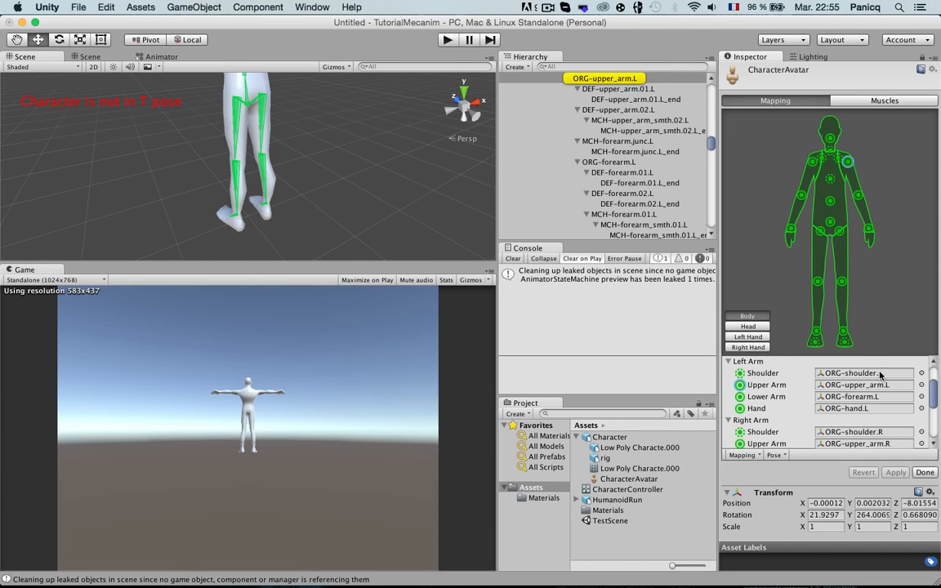
pyautogui.click(866, 373)
pyautogui.scroll(-8, 865, 408)
pyautogui.click(862, 406)
pyautogui.click(861, 419)
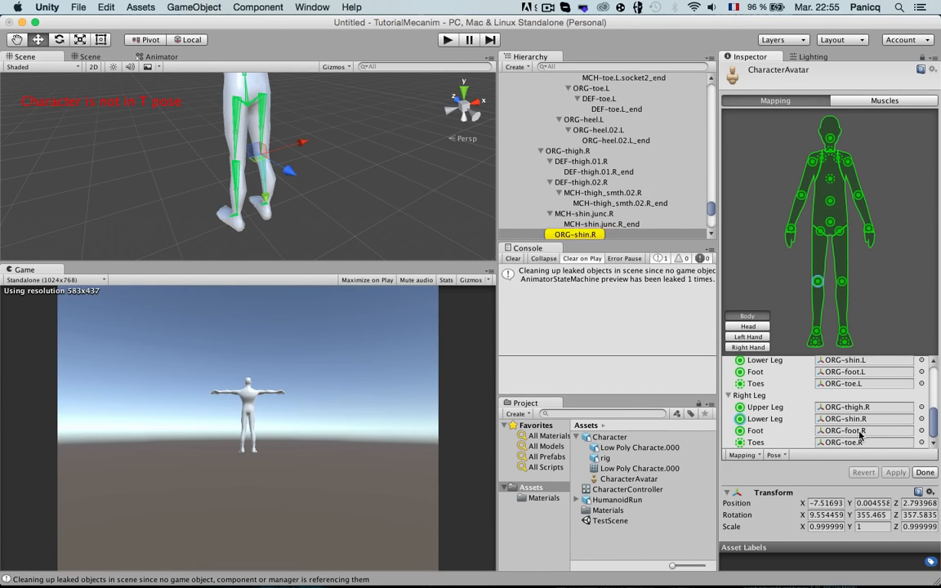
pyautogui.click(862, 431)
pyautogui.click(859, 442)
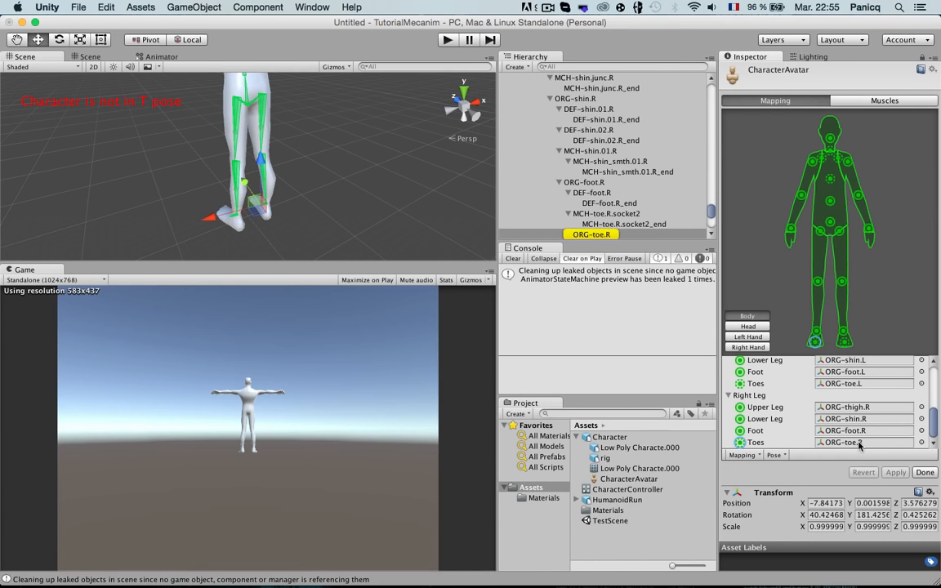
# Finish the CharacterAvatar configuration and return to TestScene.
pyautogui.click(626, 470)
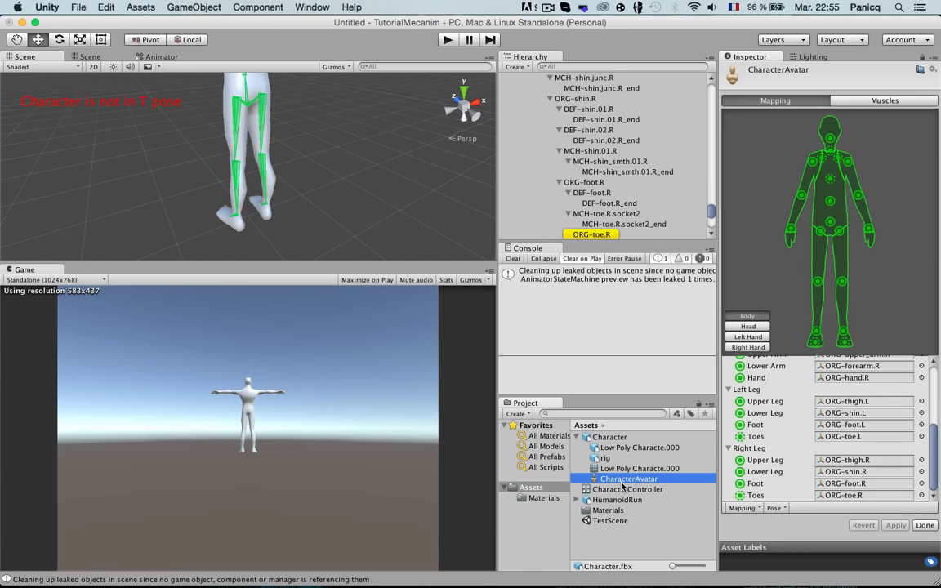
pyautogui.click(619, 438)
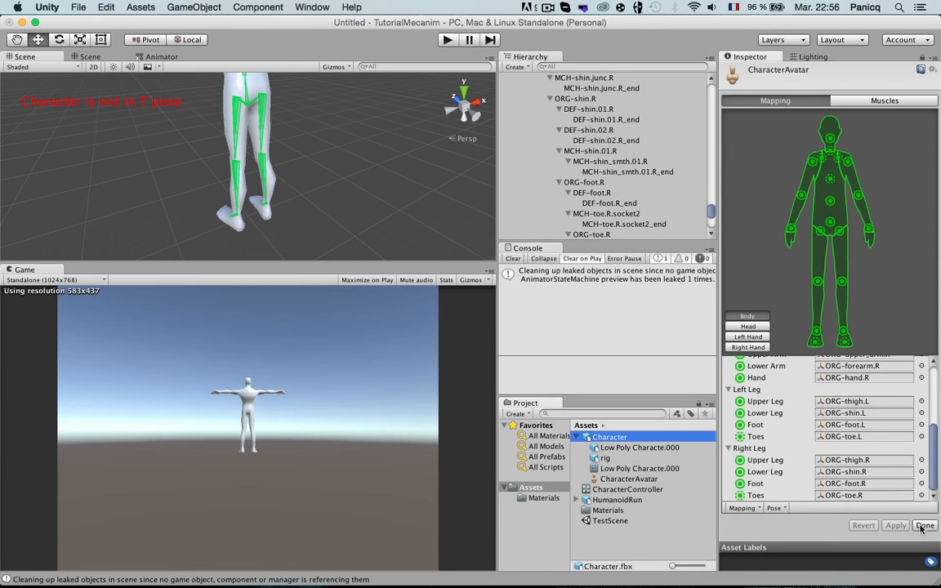
pyautogui.click(924, 526)
# Look through CharacterController and the Character model's sub-assets, ending at the model's Rig import settings.
pyautogui.click(621, 489)
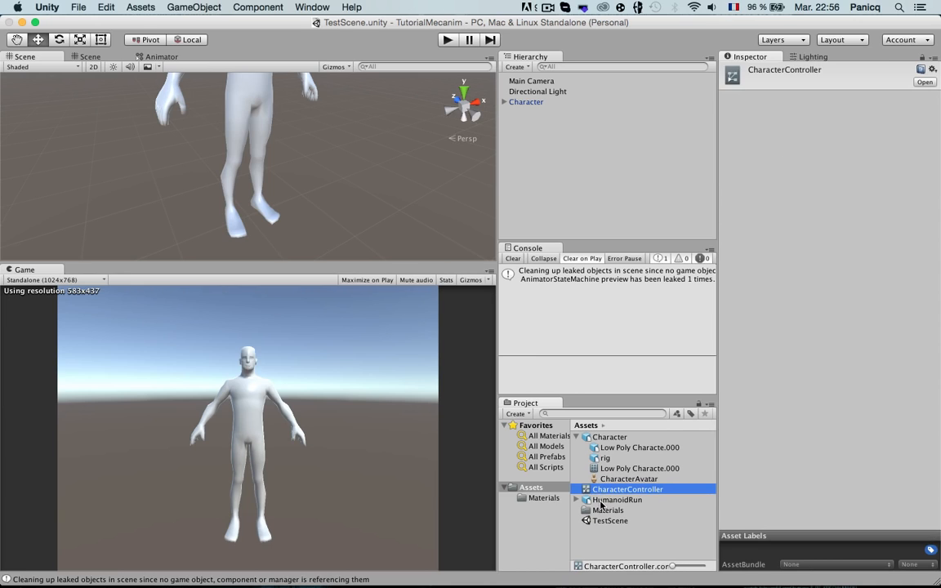
pyautogui.click(618, 469)
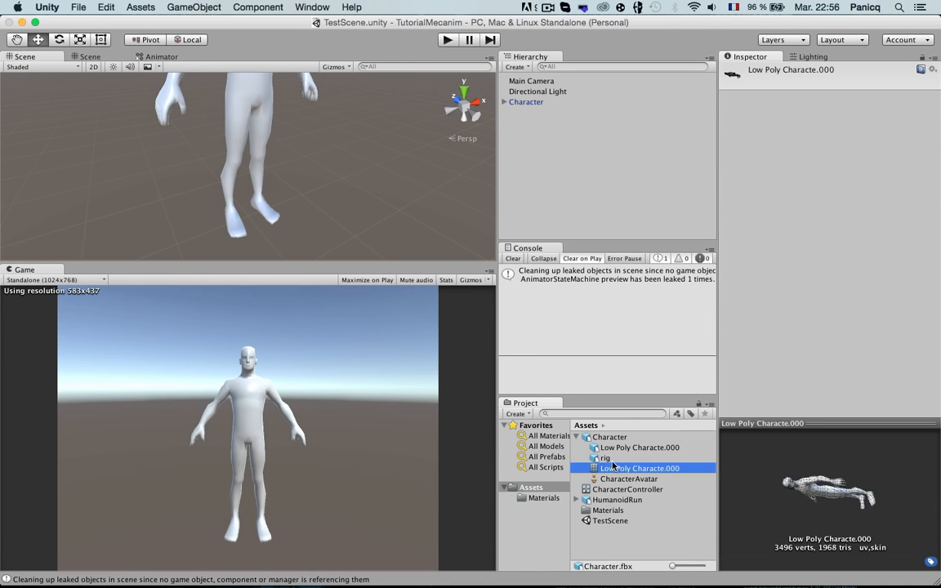
pyautogui.press('Up')
pyautogui.press('Up')
pyautogui.press('Up')
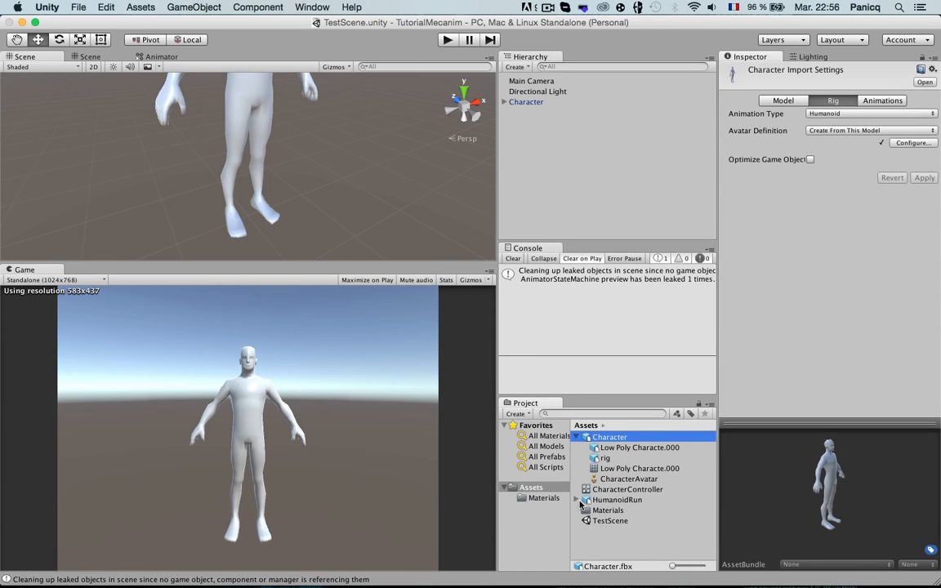
# Expand the HumanoidRun asset and preview its run clip up close from another angle.
pyautogui.click(577, 500)
pyautogui.click(624, 521)
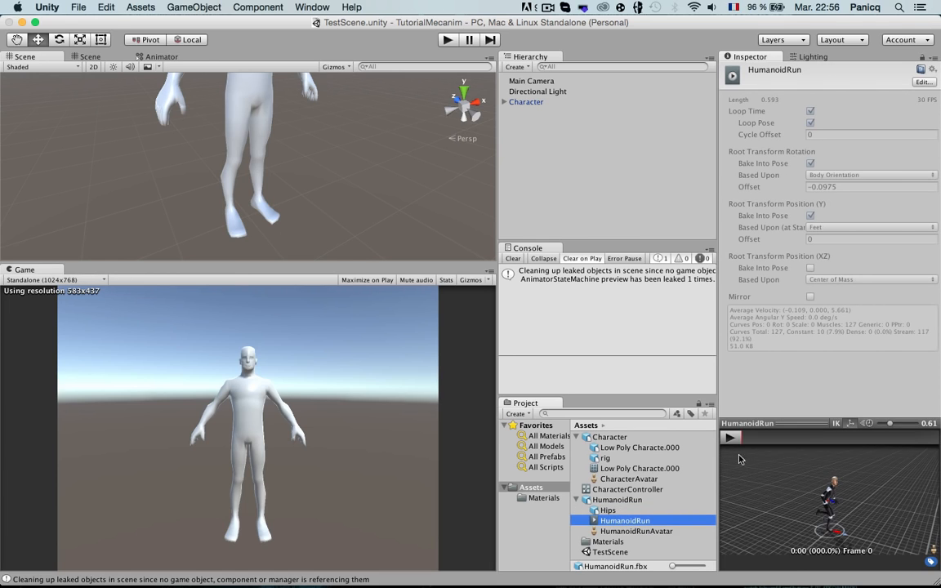
pyautogui.scroll(10, 855, 520)
pyautogui.moveTo(855, 519); pyautogui.dragTo(785, 487)
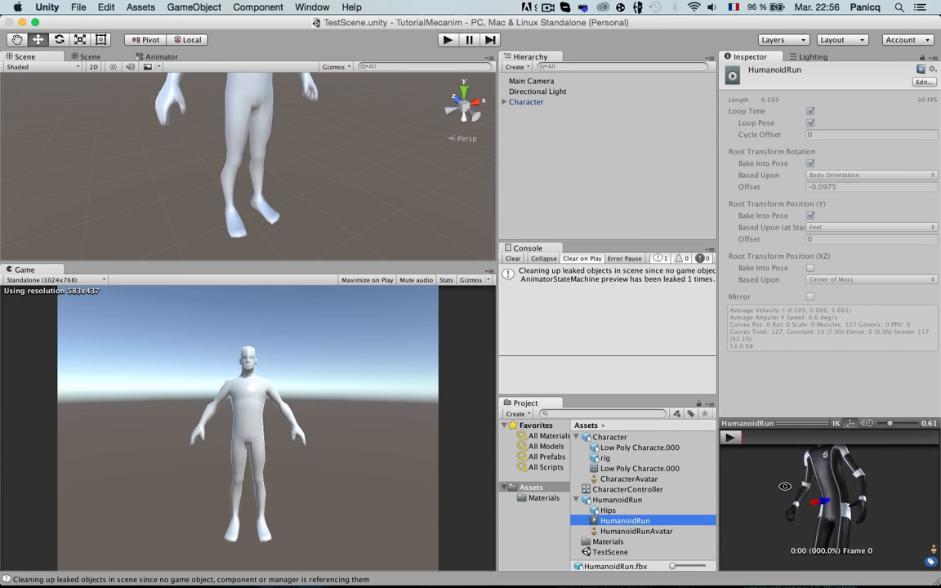
pyautogui.click(730, 439)
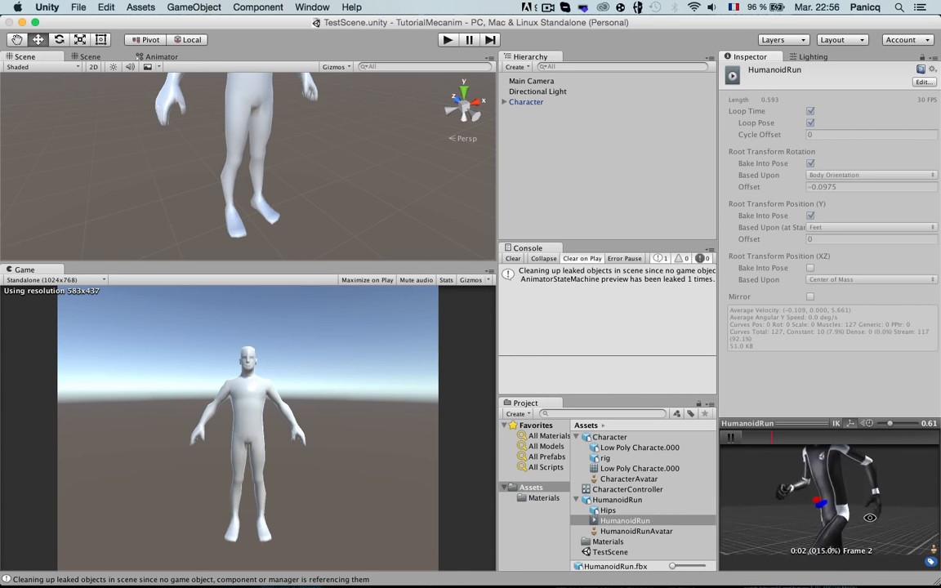
pyautogui.click(732, 439)
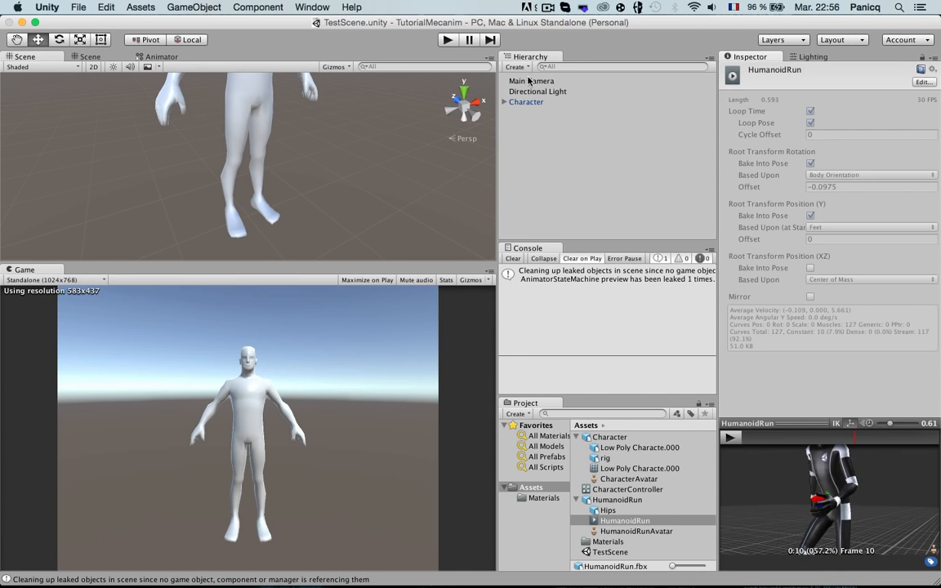
# Enable Apply Root Motion on the Character's Animator.
pyautogui.click(527, 101)
pyautogui.click(811, 191)
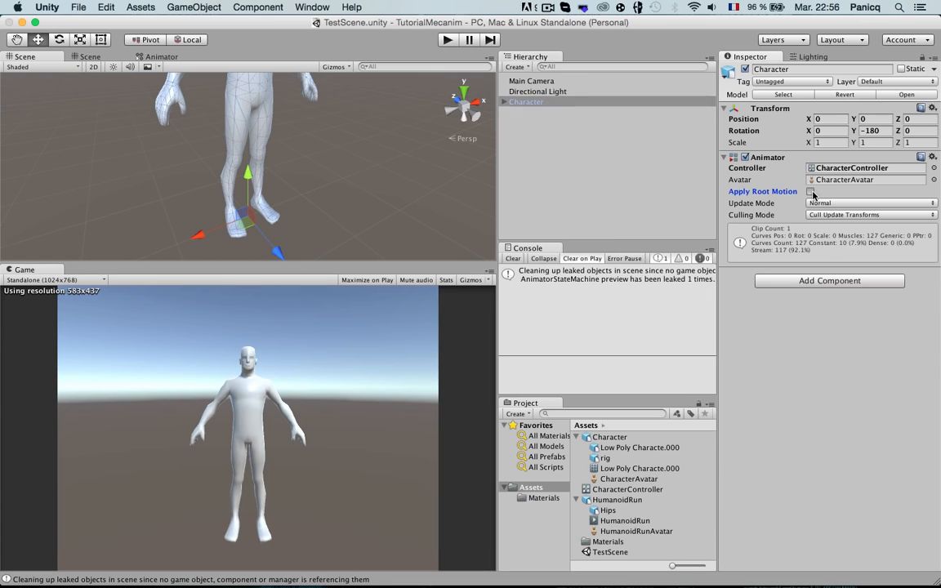
# Move the Character back along its Z axis to about 10.16 and test-play the scene with root motion.
pyautogui.scroll(-3, 253, 206)
pyautogui.scroll(2, 266, 200)
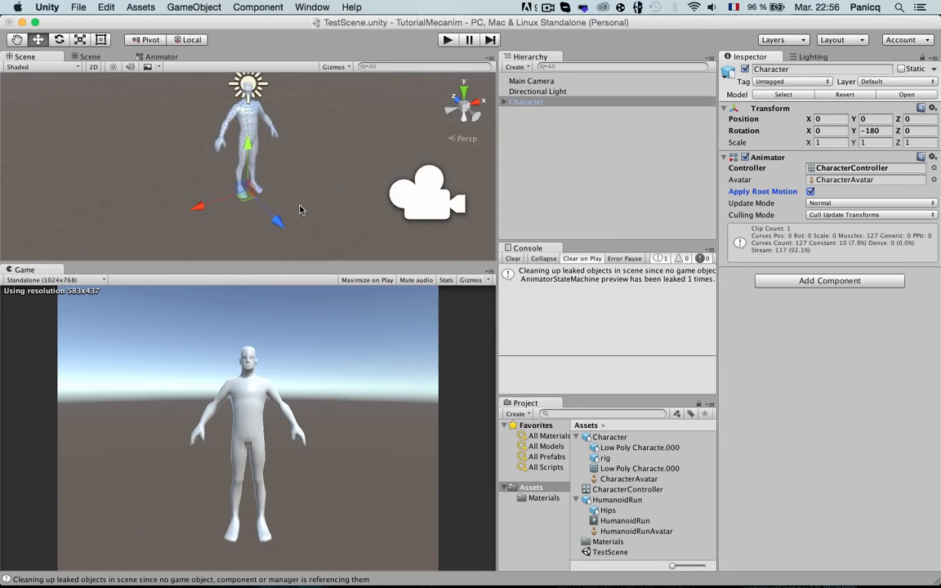
pyautogui.scroll(-2, 270, 188)
pyautogui.moveTo(274, 206); pyautogui.dragTo(172, 149)
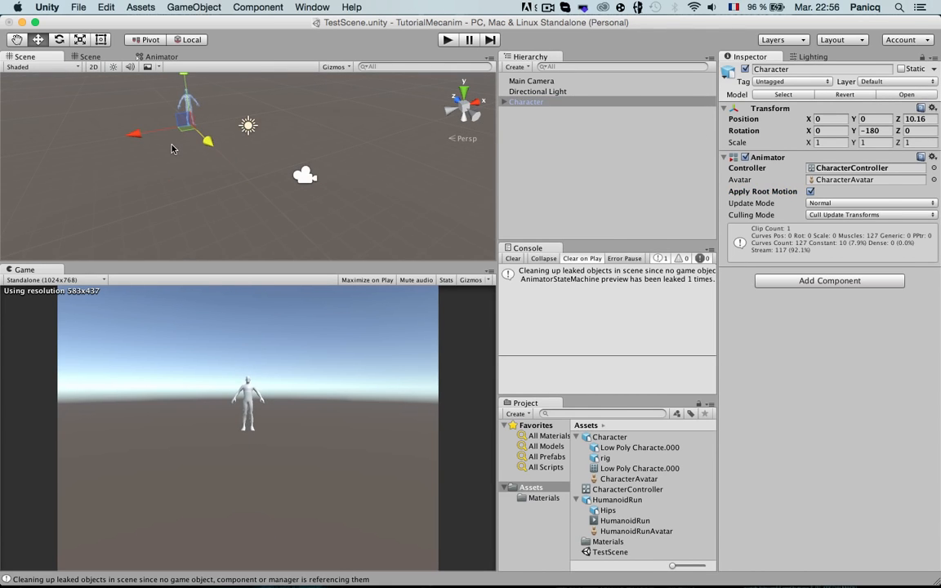
pyautogui.click(445, 41)
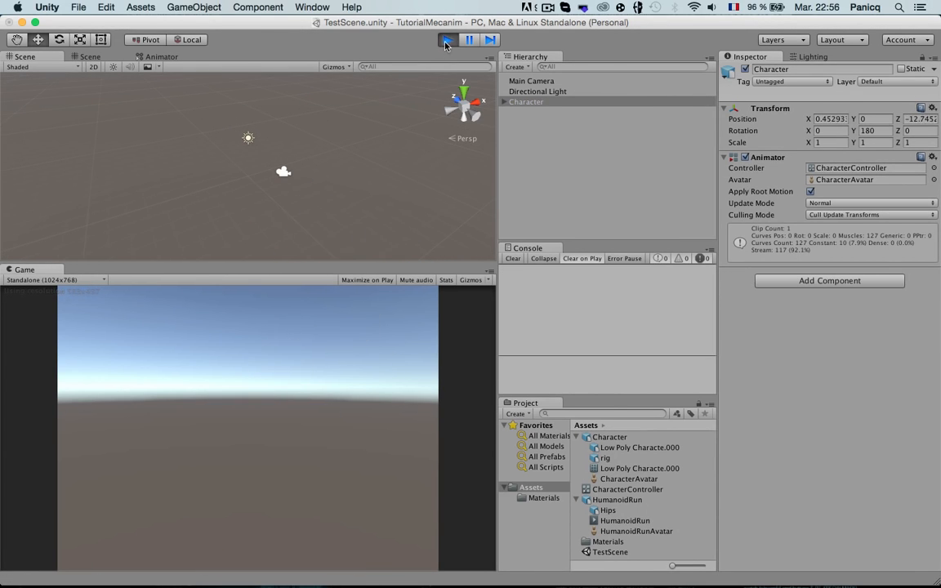
pyautogui.press('super+p')
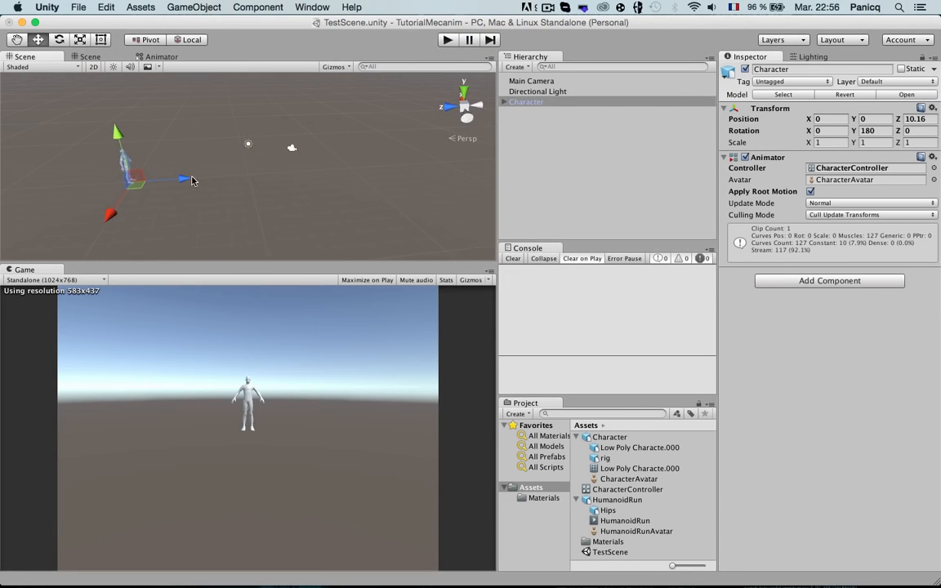
# Move the Character farther back to about Z 35.1 and test-play the root-motion run again.
pyautogui.moveTo(192, 181); pyautogui.dragTo(127, 165)
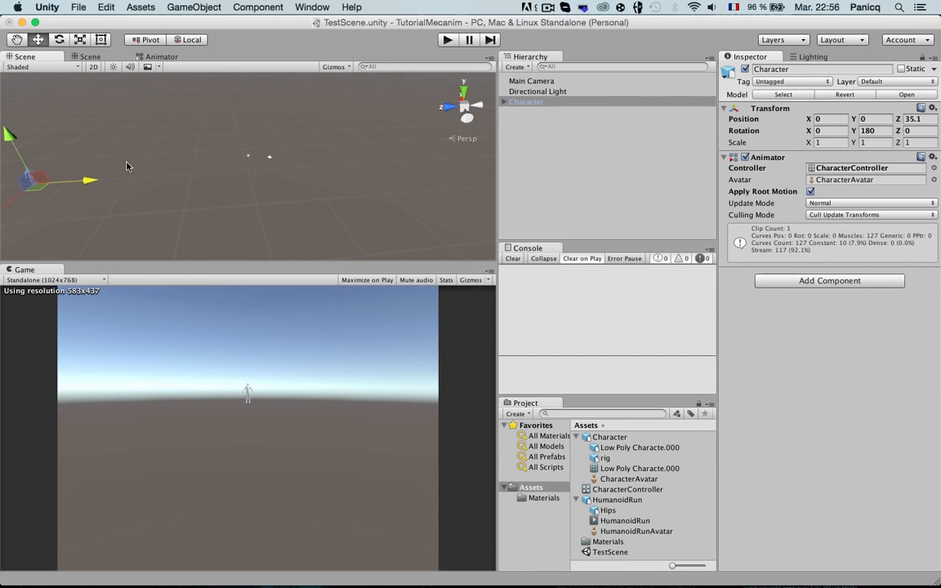
pyautogui.click(451, 40)
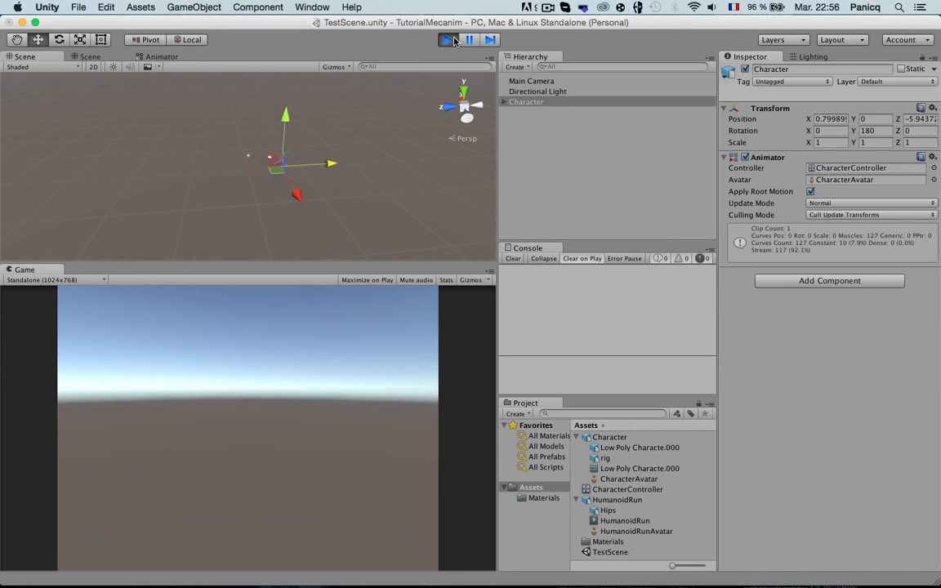
pyautogui.click(451, 40)
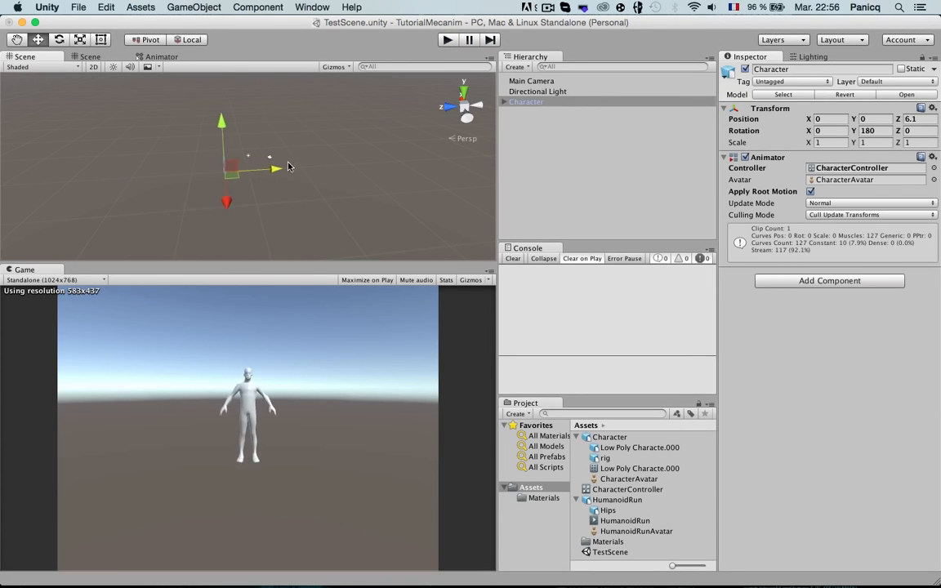
# Return the Character to Z position 0 and deselect it.
pyautogui.moveTo(287, 166); pyautogui.dragTo(0, 203)
pyautogui.scroll(5, 327, 201)
pyautogui.press('f')
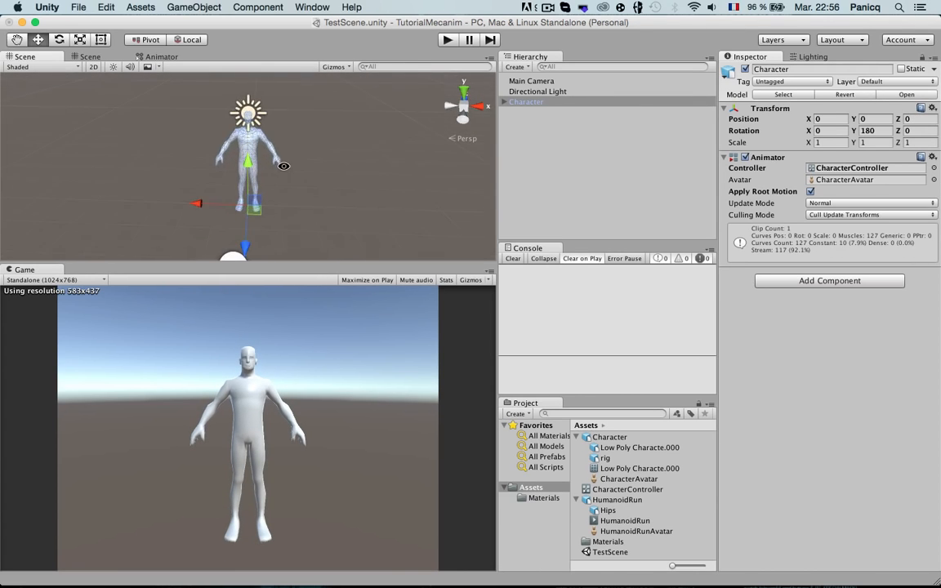
pyautogui.keyDown('alt'); pyautogui.moveTo(290, 169); pyautogui.dragTo(222, 172); pyautogui.keyUp('alt')
pyautogui.click(317, 144)
pyautogui.scroll(5, 321, 145)
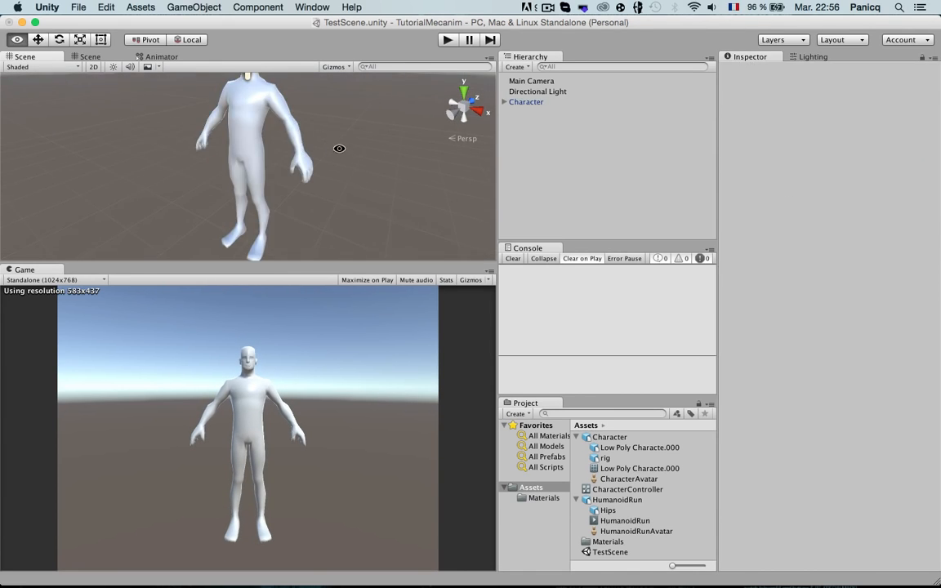
pyautogui.scroll(-5, 319, 143)
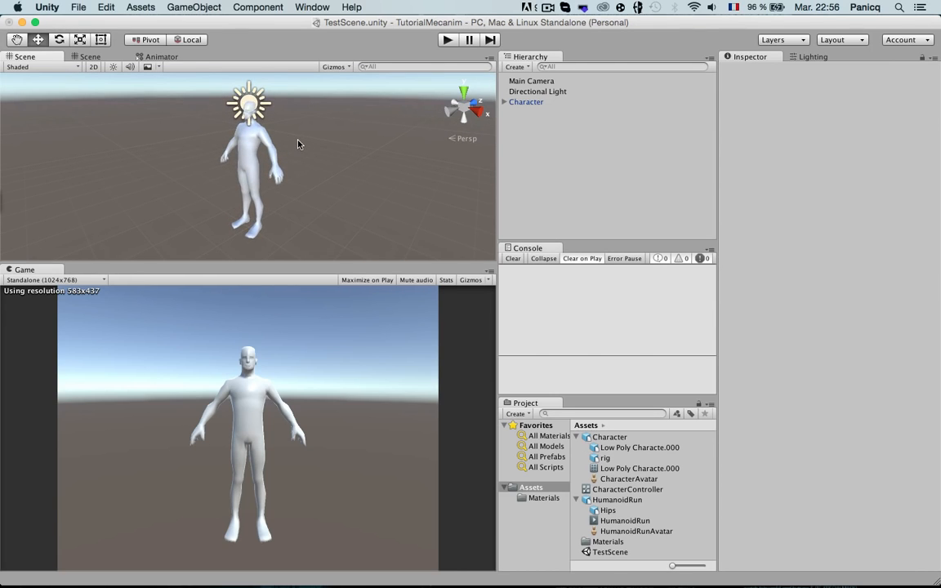